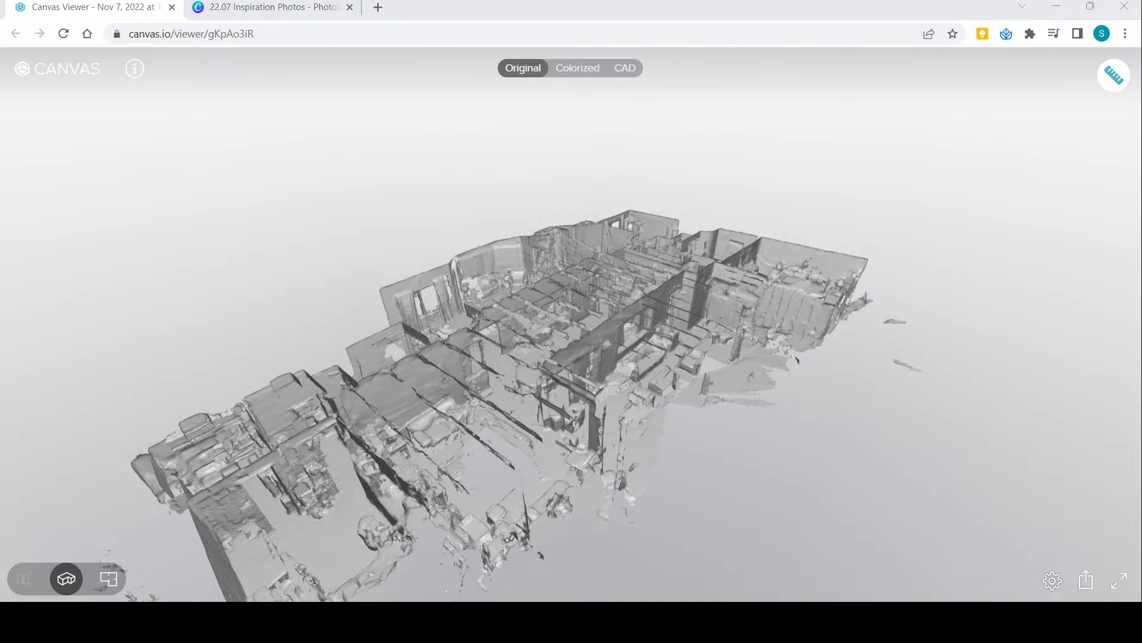
Examine the original grey scan of the house from above, at an angle and close to the bookcase wall
scroll(489, 445, up, 5)
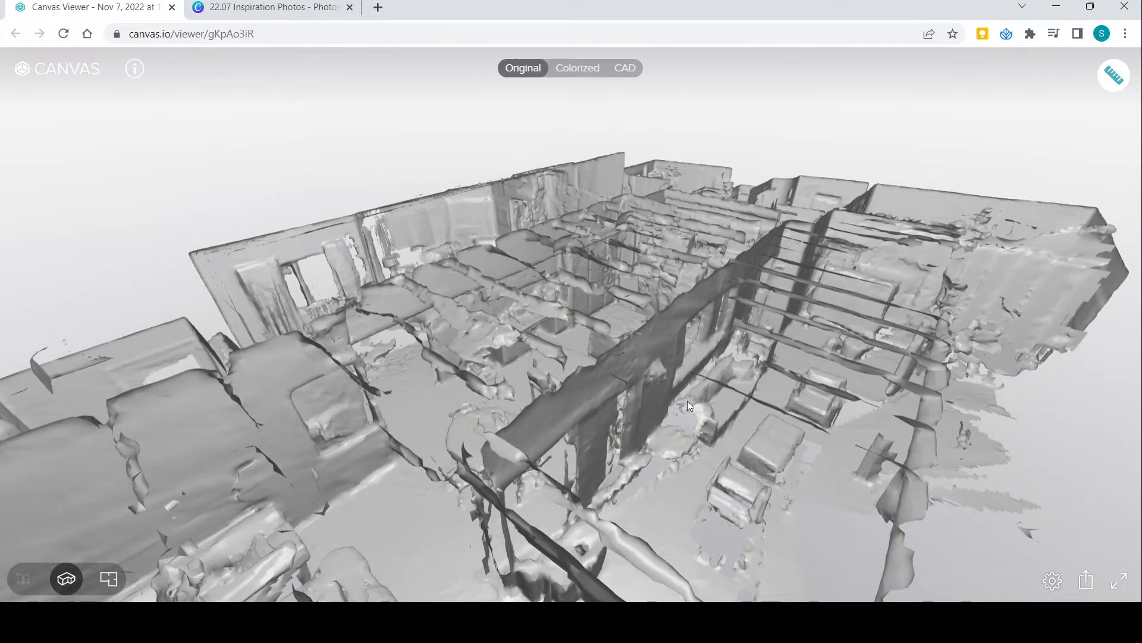
drag(688, 401, 541, 376)
scroll(641, 348, down, 6)
drag(638, 350, 432, 458)
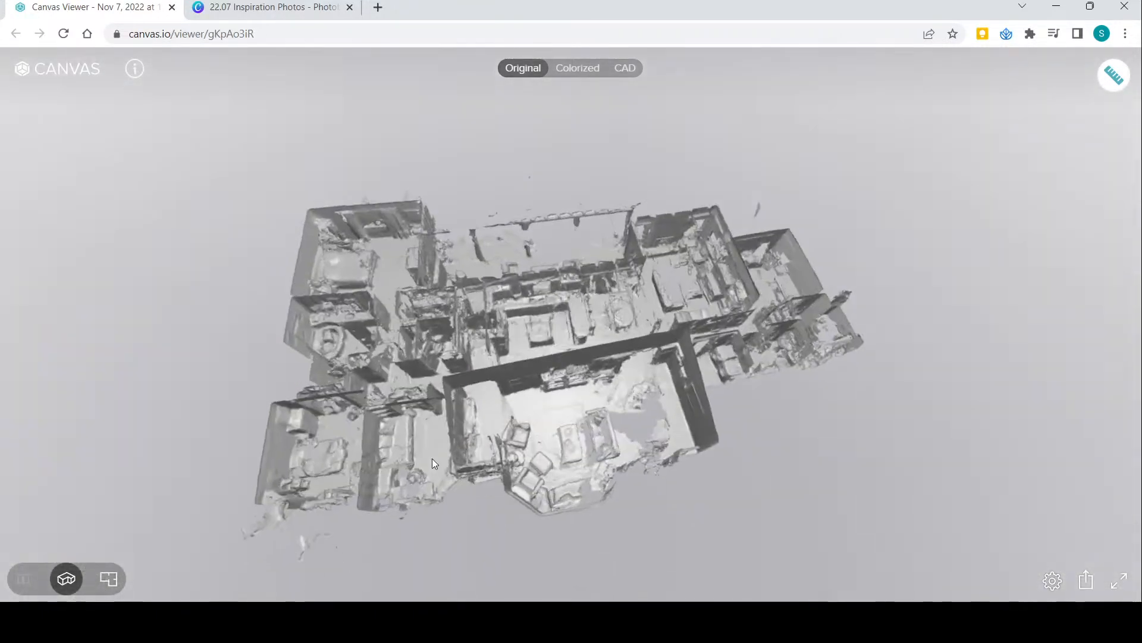
scroll(438, 440, up, 4)
drag(698, 471, 376, 480)
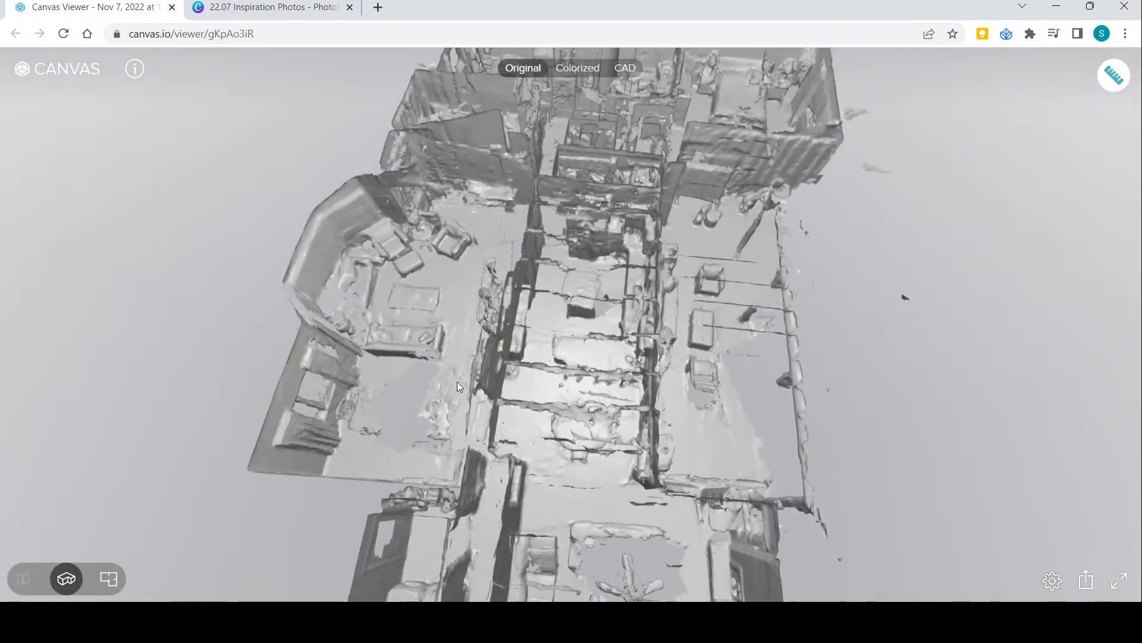
scroll(437, 384, up, 3)
drag(437, 383, 569, 330)
scroll(375, 399, down, 5)
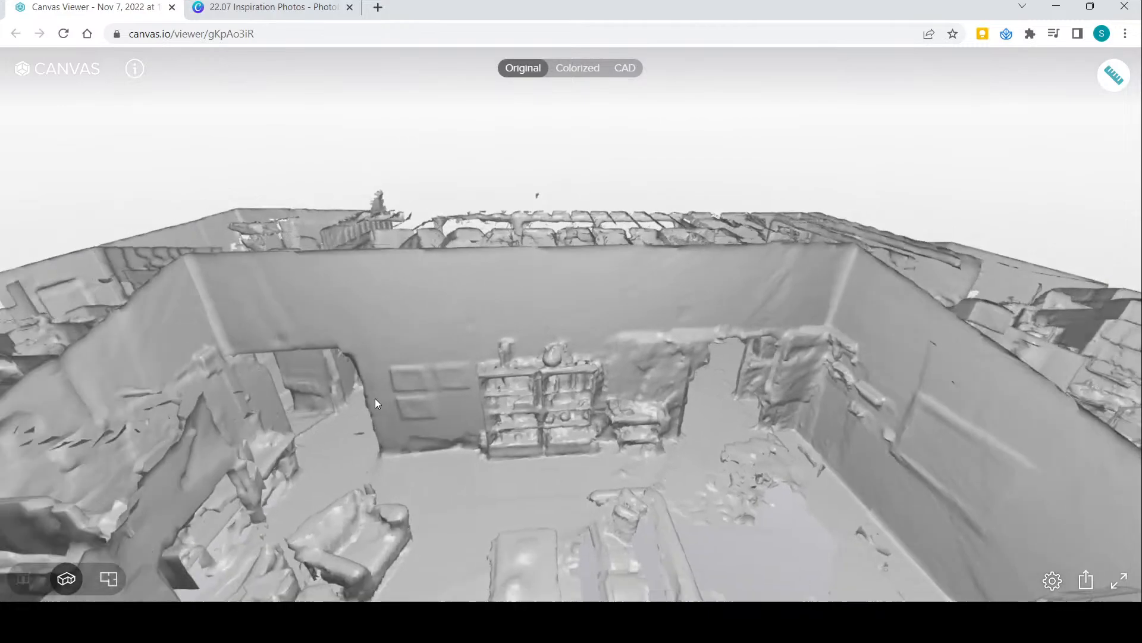
scroll(370, 425, down, 3)
scroll(373, 422, up, 6)
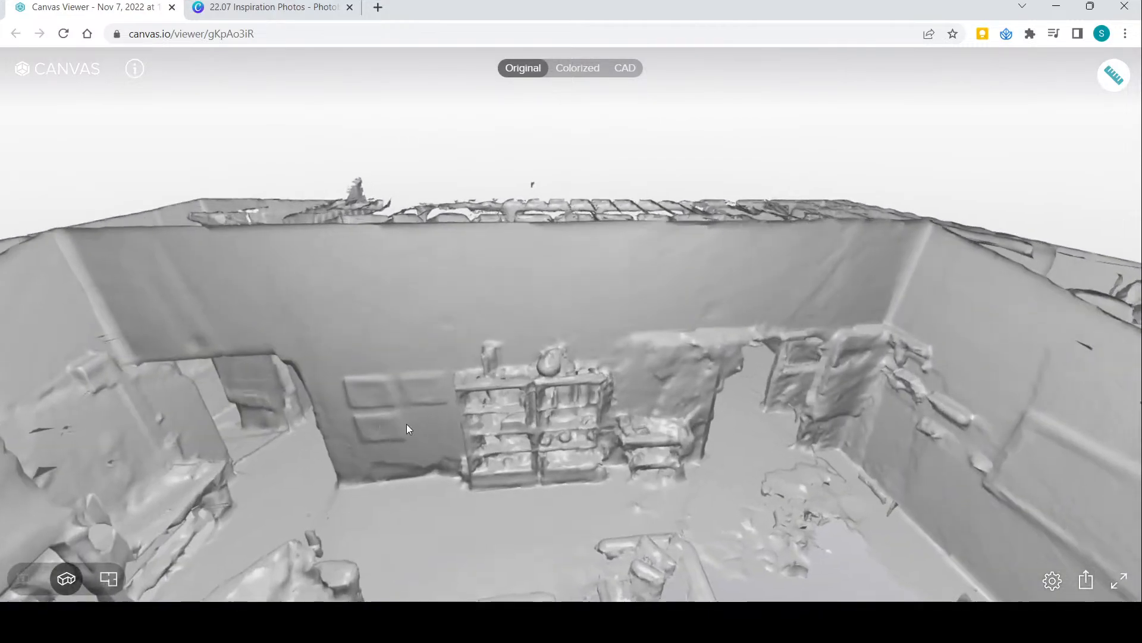
drag(406, 424, 538, 444)
drag(269, 424, 529, 413)
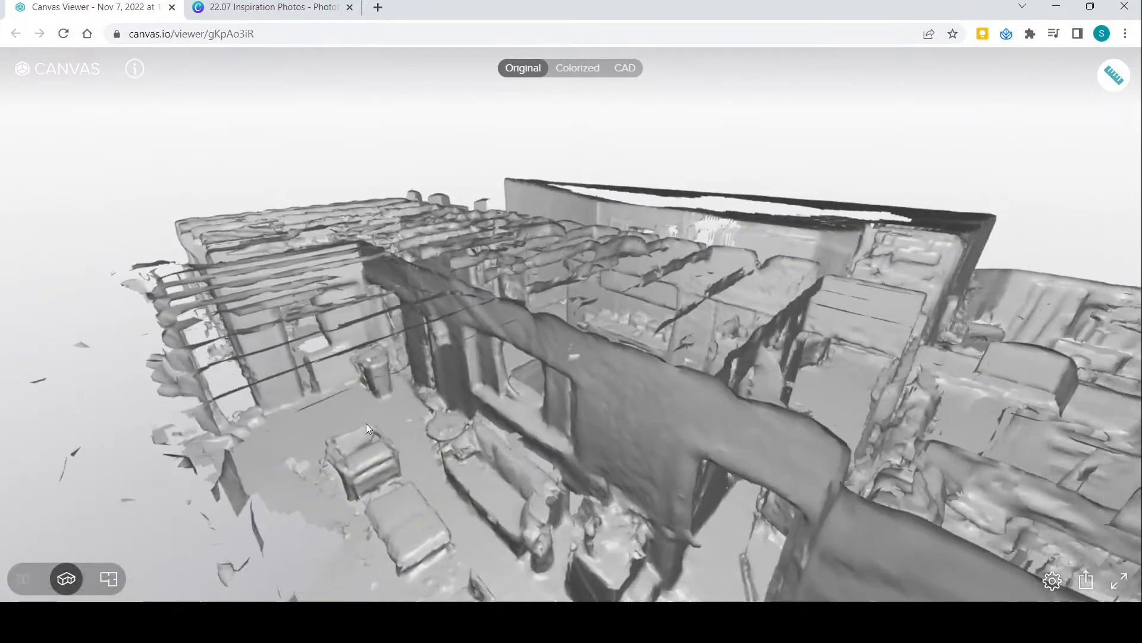
scroll(371, 423, down, 5)
drag(406, 424, 619, 553)
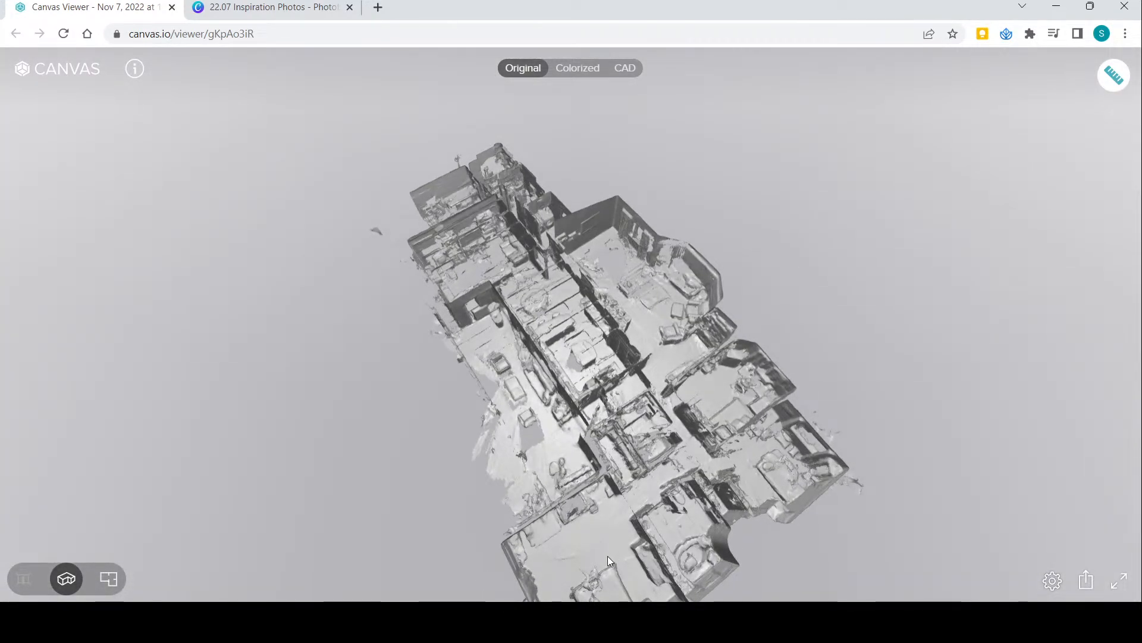
Show the colorized version of the scan and inspect the living room and the hallway leading into the kitchen
click(586, 76)
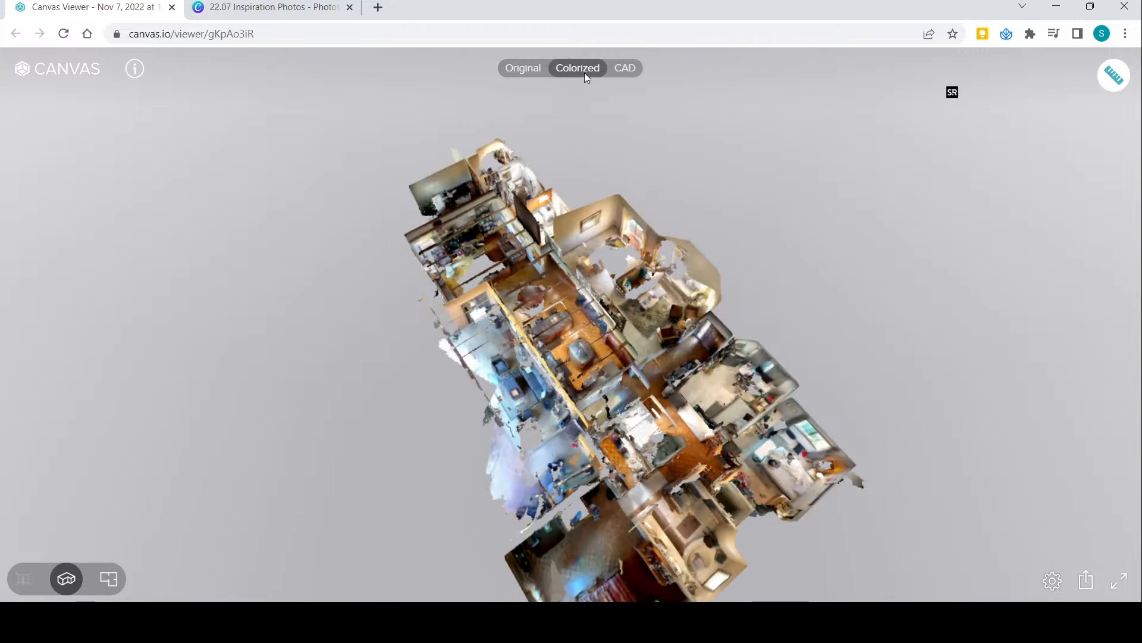
scroll(613, 335, up, 5)
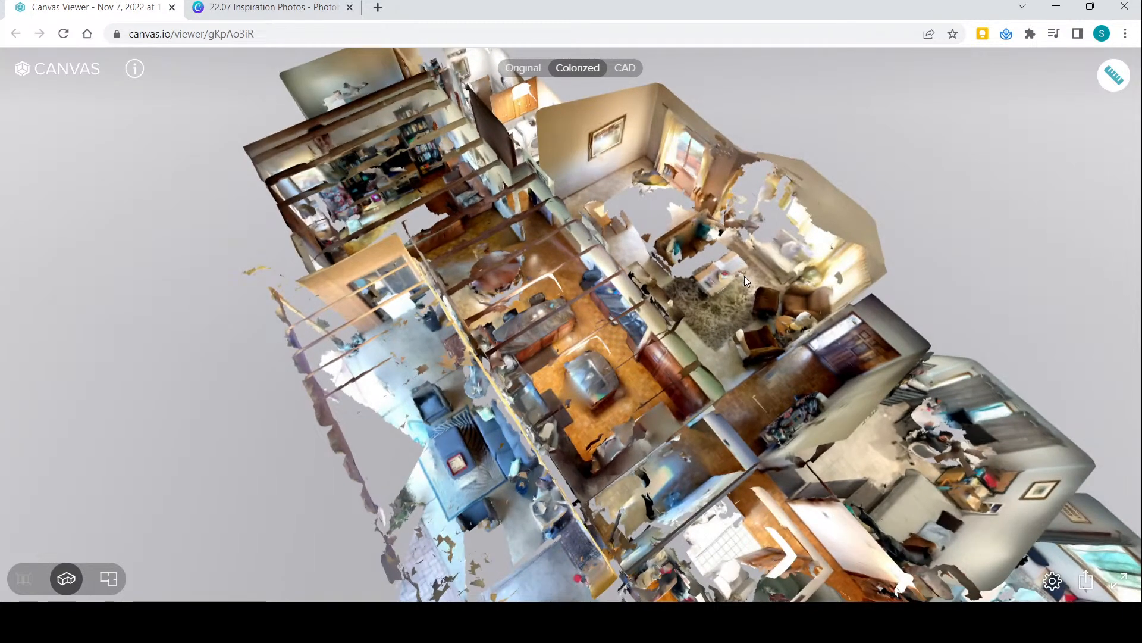
drag(745, 276, 605, 251)
scroll(729, 326, up, 8)
drag(716, 326, 672, 212)
drag(860, 365, 833, 335)
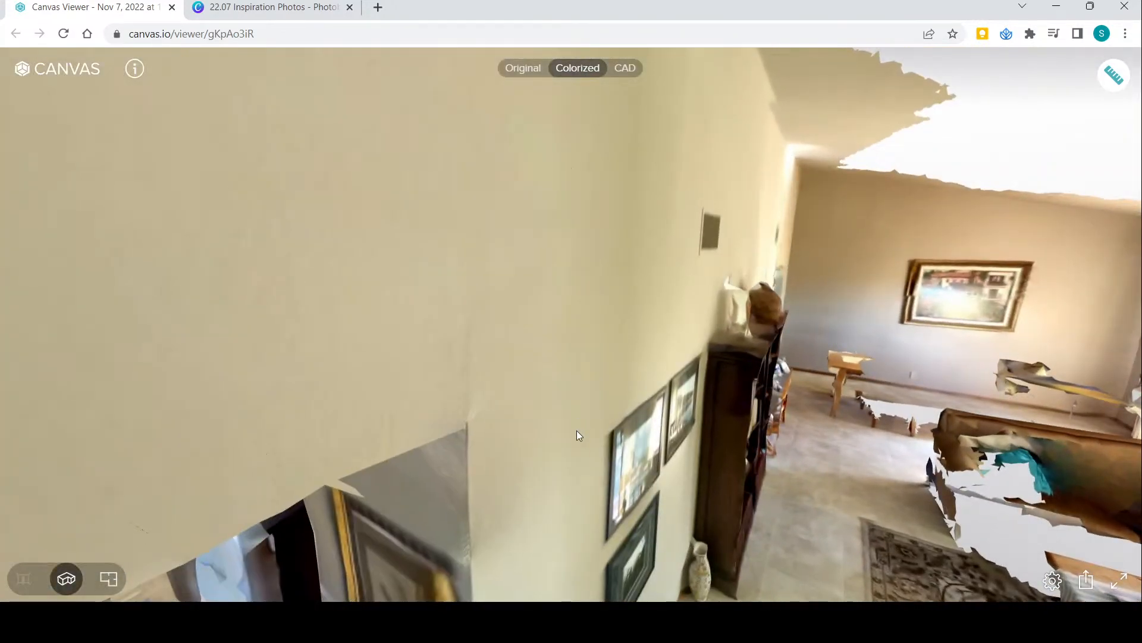
click(829, 479)
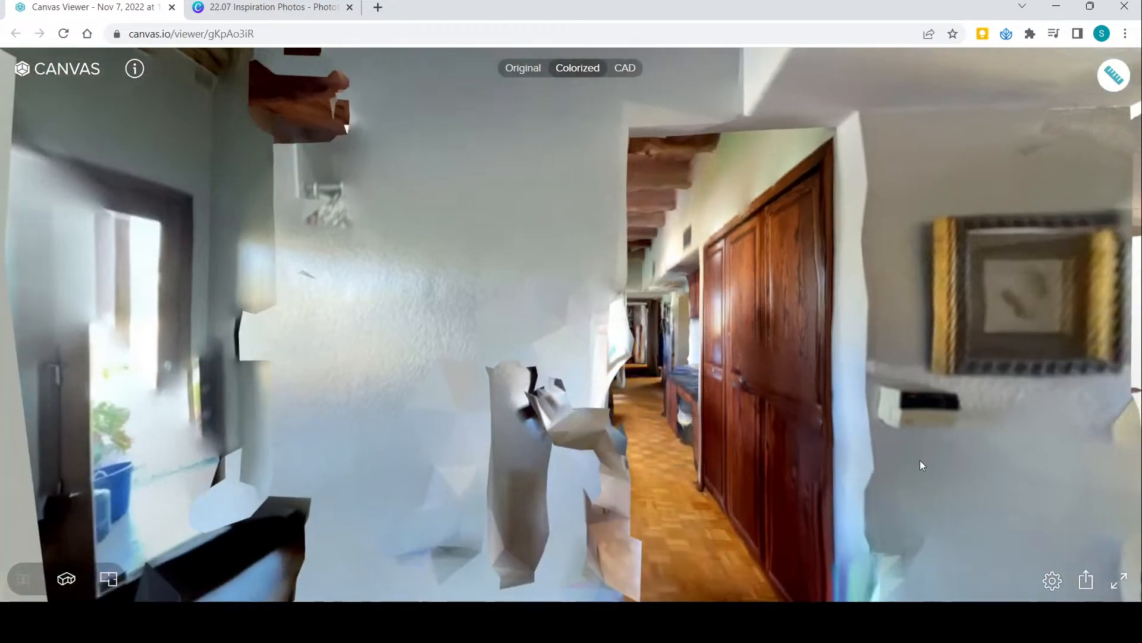
drag(761, 478, 652, 495)
scroll(638, 501, up, 3)
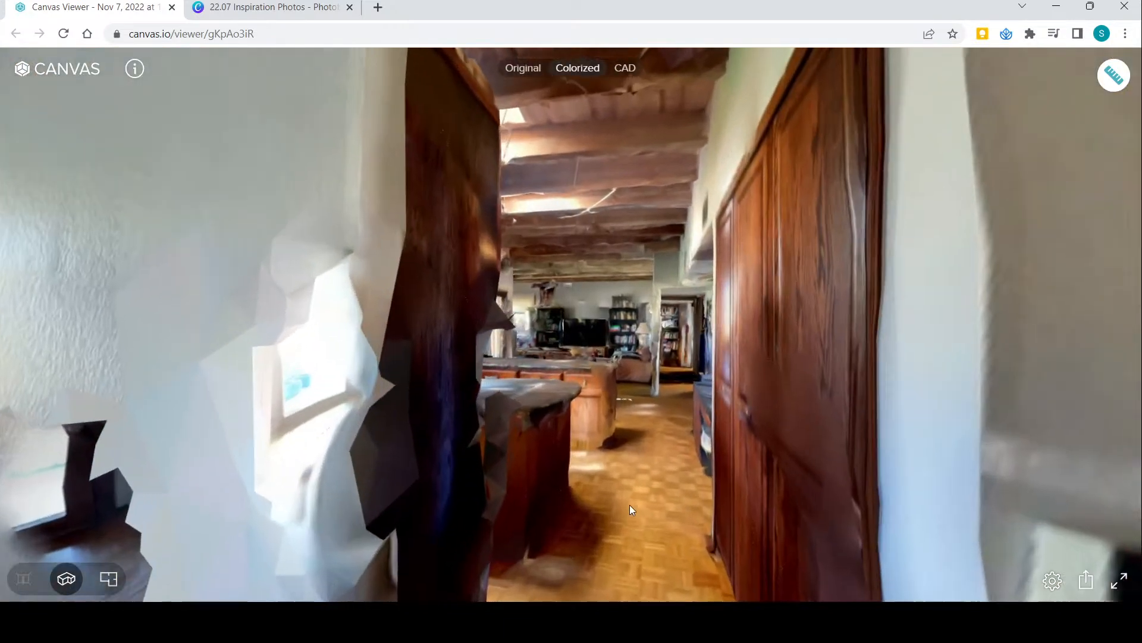
scroll(633, 502, up, 3)
drag(568, 227, 568, 224)
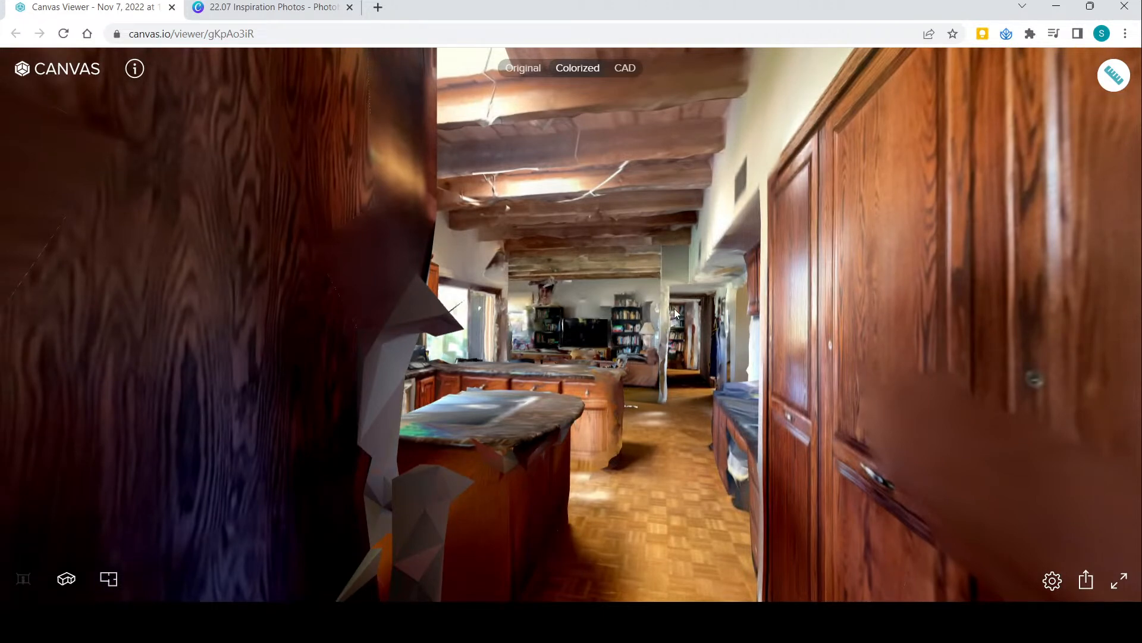
Show the CAD version of the model and look along the interior wall through to the sliding glass doors
click(625, 68)
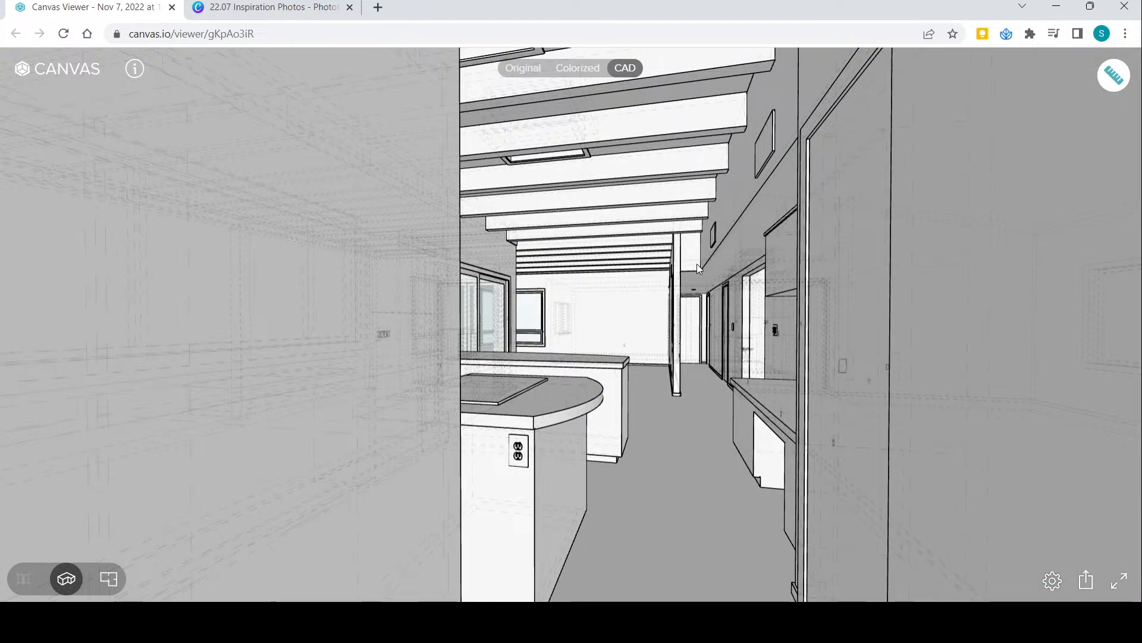
click(701, 297)
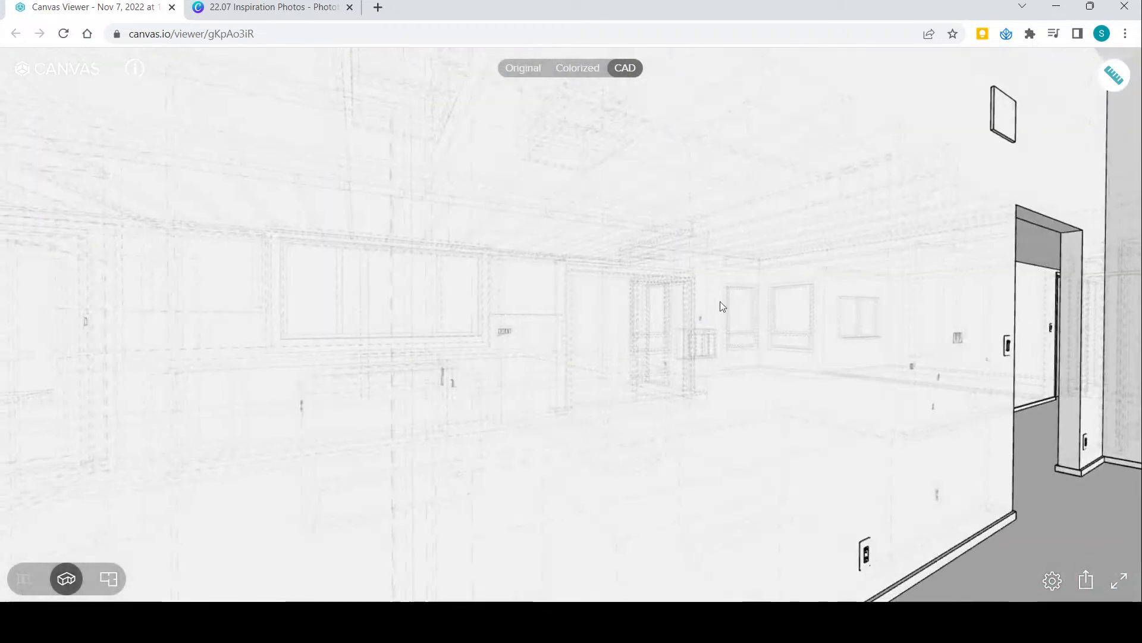
drag(1053, 356, 1021, 354)
scroll(378, 457, down, 3)
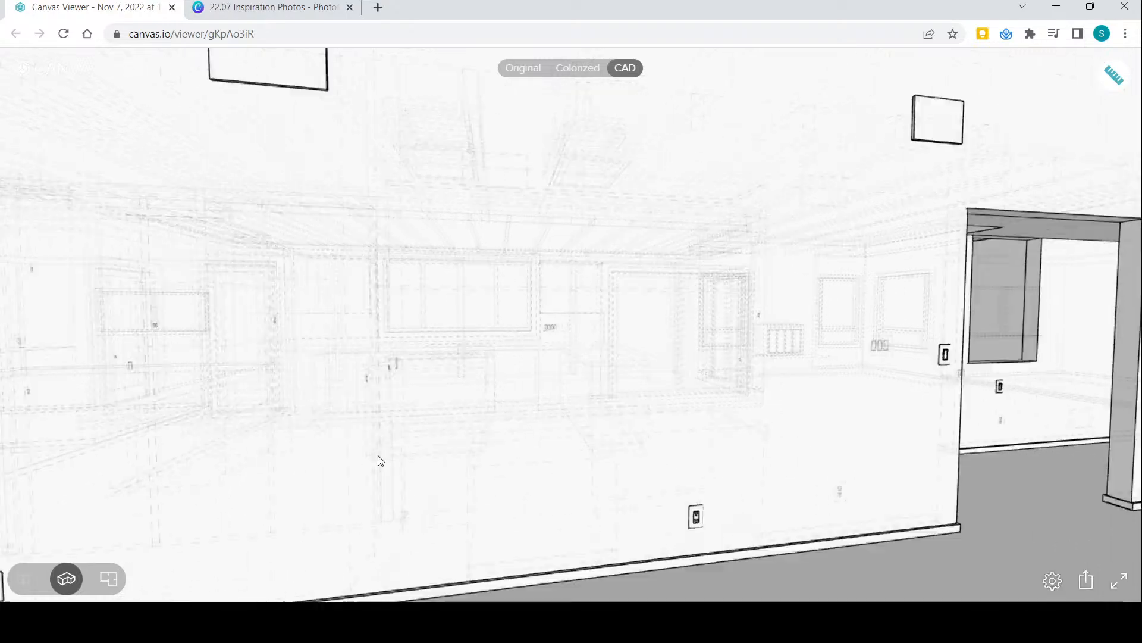
scroll(379, 458, down, 4)
scroll(922, 418, up, 3)
drag(973, 402, 865, 374)
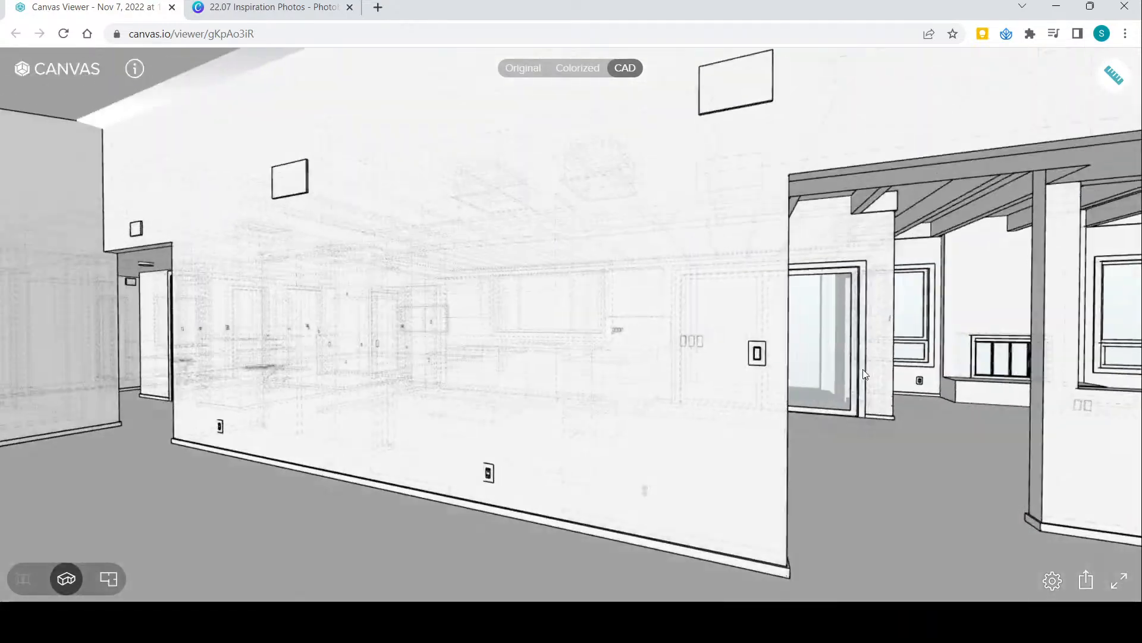
click(865, 374)
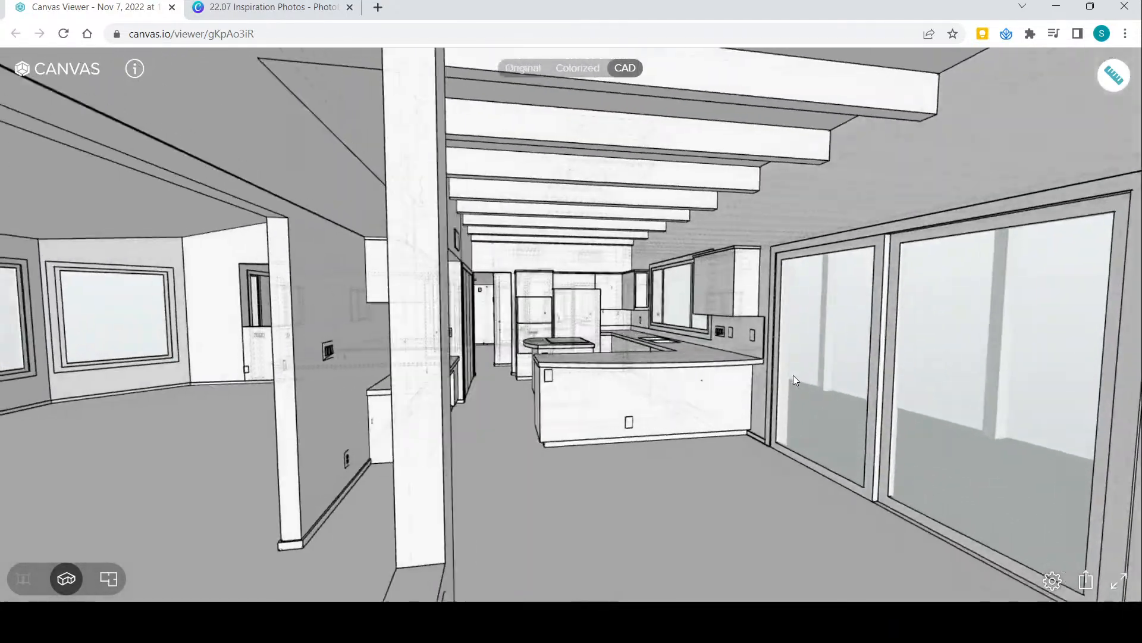
Examine the kitchen in the CAD model, including its peninsula, island, cabinets, sink and ceiling beams
drag(794, 375, 765, 373)
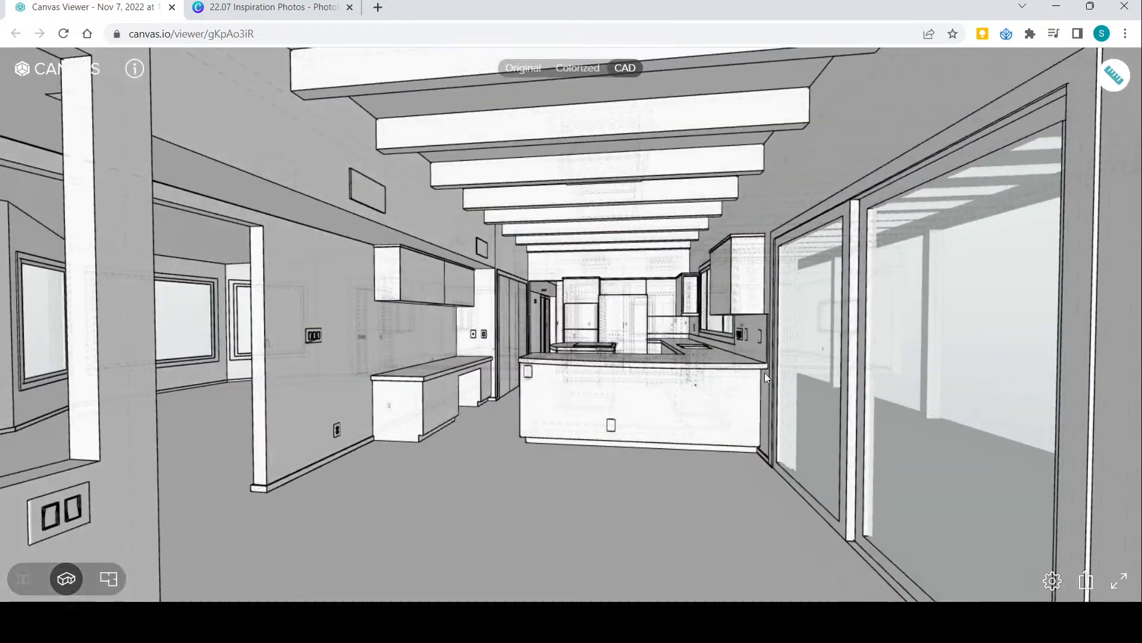
drag(656, 393, 862, 380)
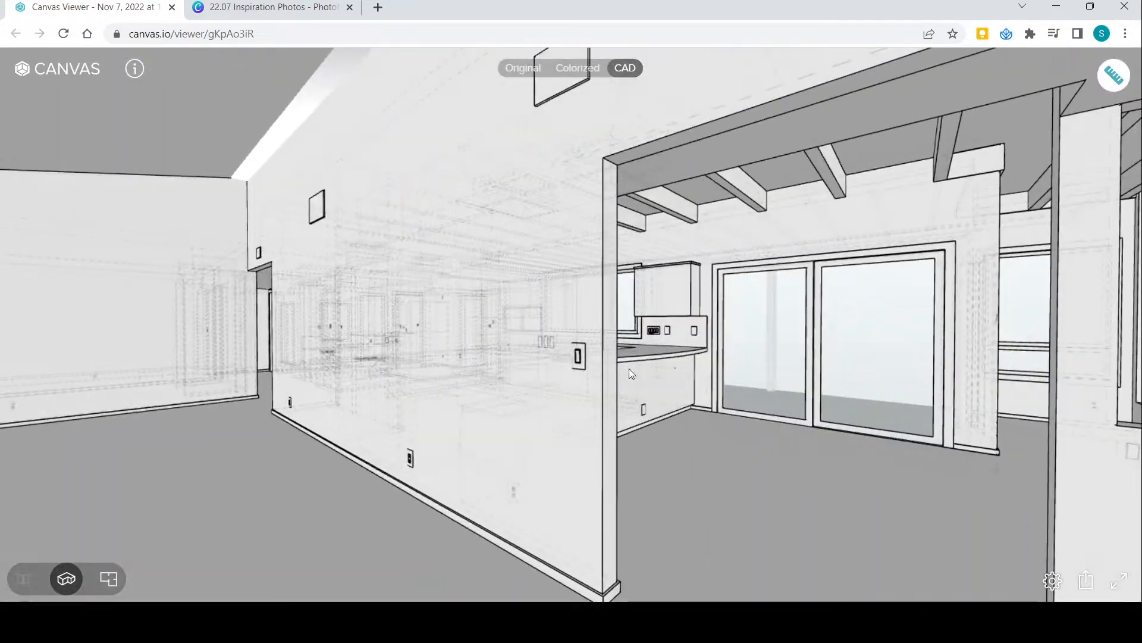
drag(630, 374, 697, 377)
scroll(605, 342, up, 10)
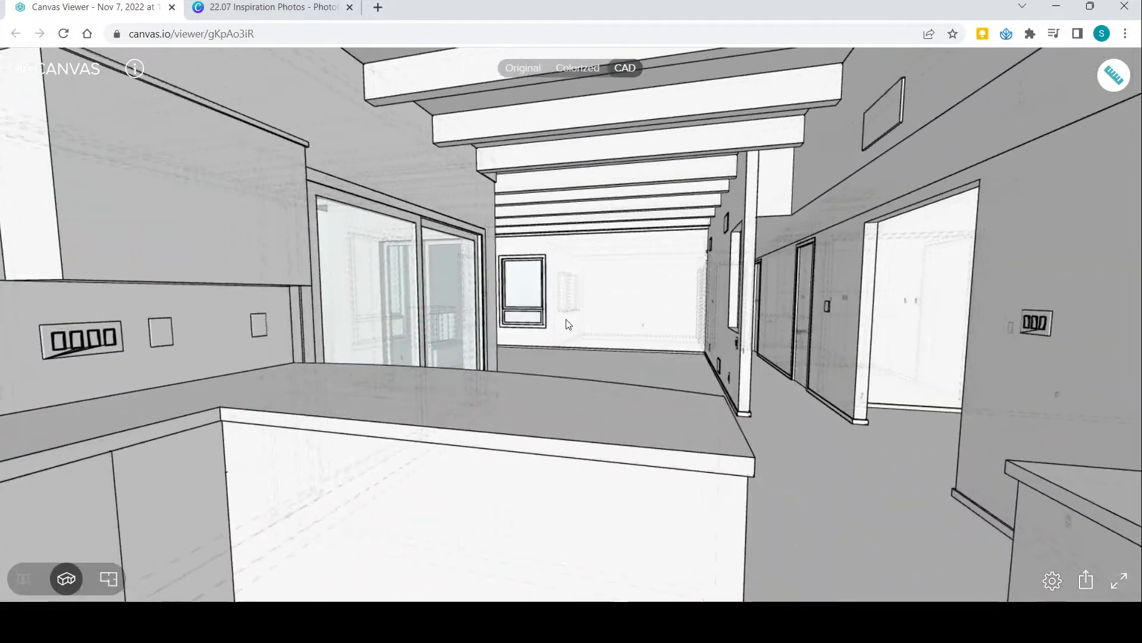
drag(584, 324, 574, 343)
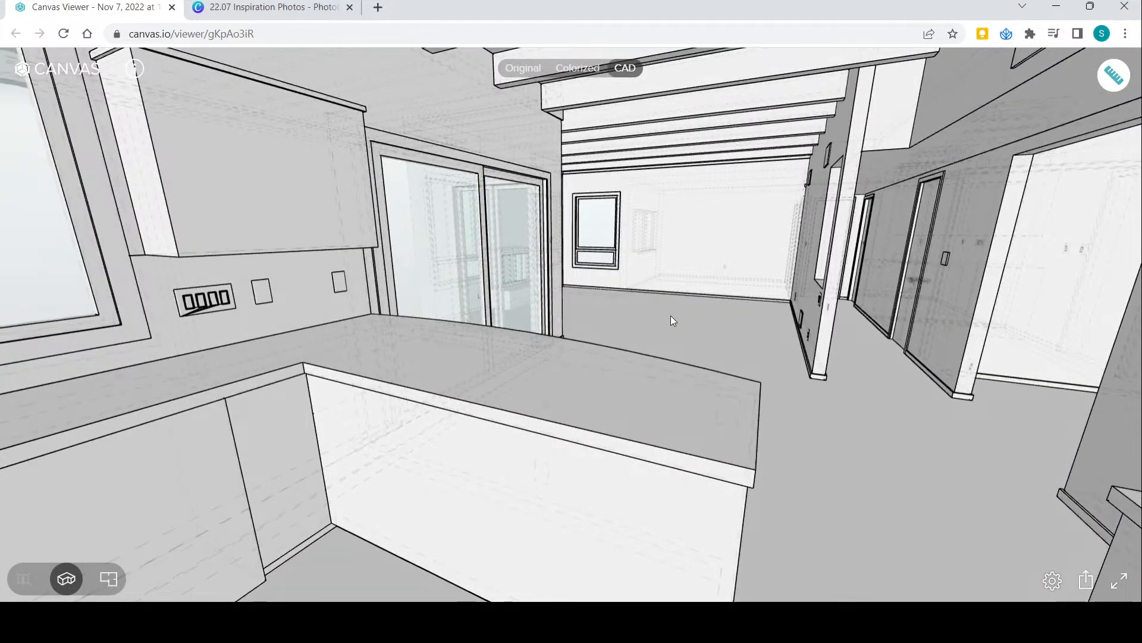
drag(671, 318, 376, 348)
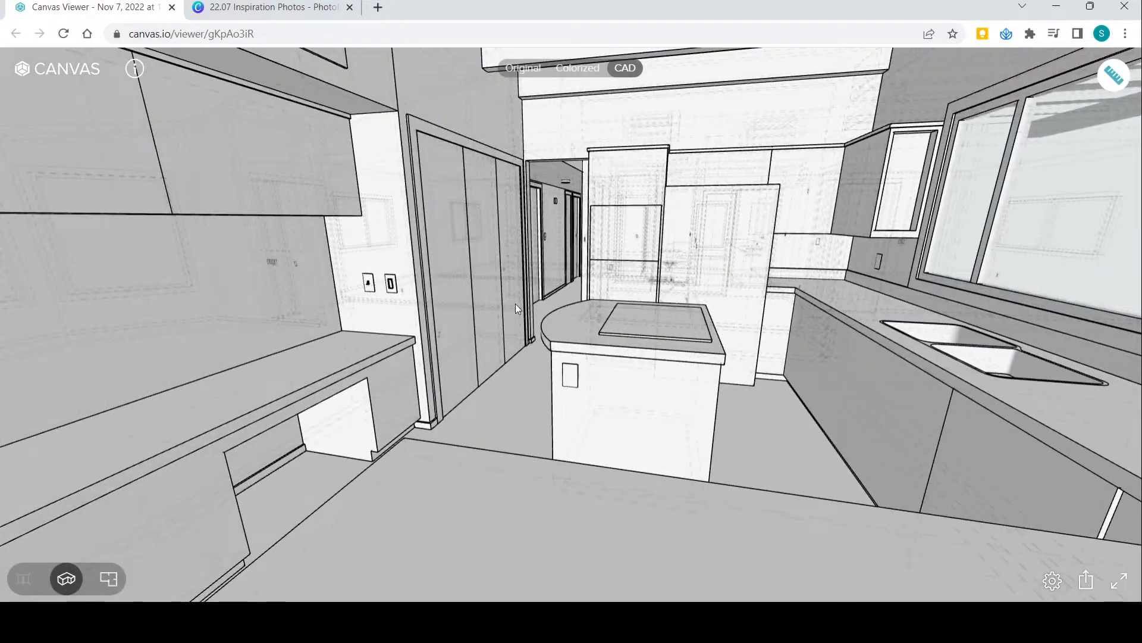
drag(515, 304, 673, 103)
drag(687, 242, 897, 242)
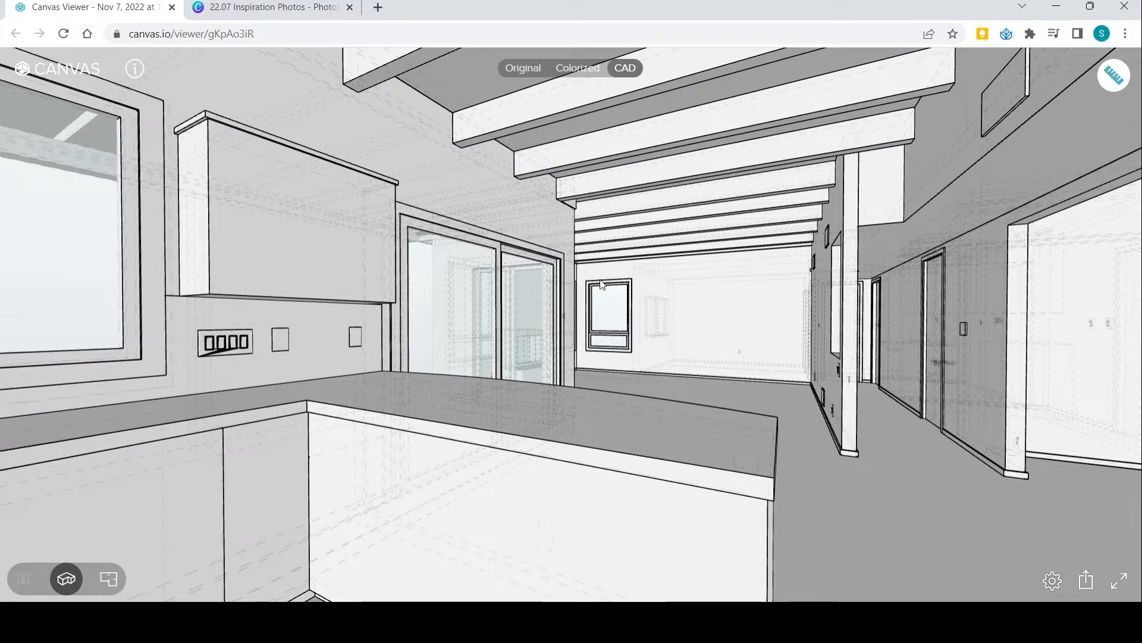
drag(677, 343, 654, 372)
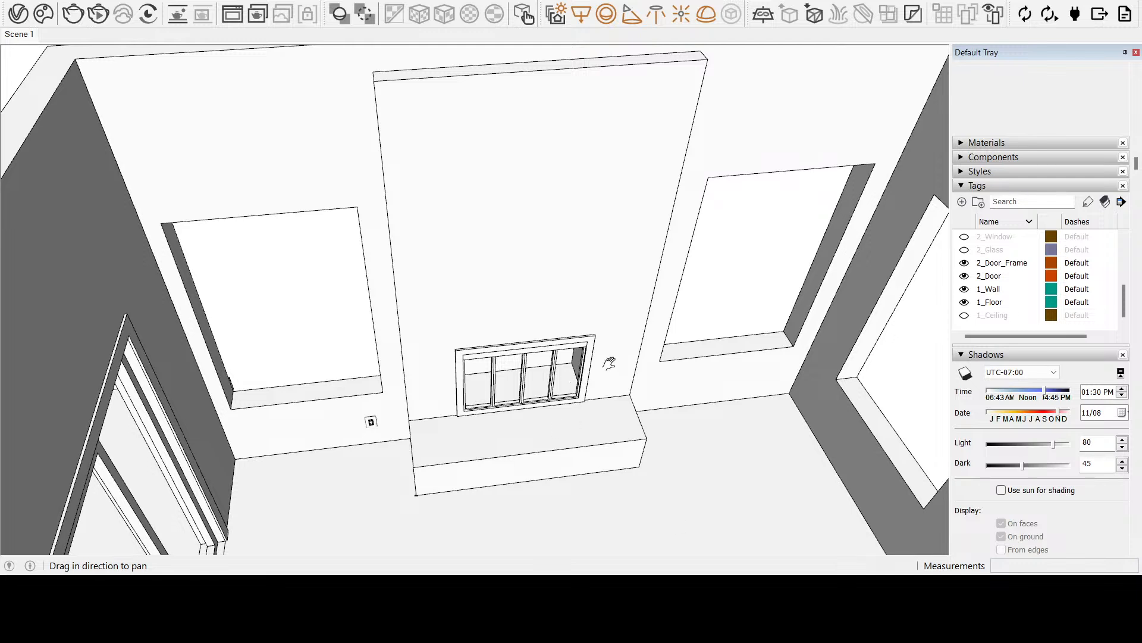
Switch to the SketchUp model, inspect the fireplace and its raised hearth up close, and select the firebox's outer frame
middle_drag(608, 363, 506, 317)
scroll(505, 317, up, 3)
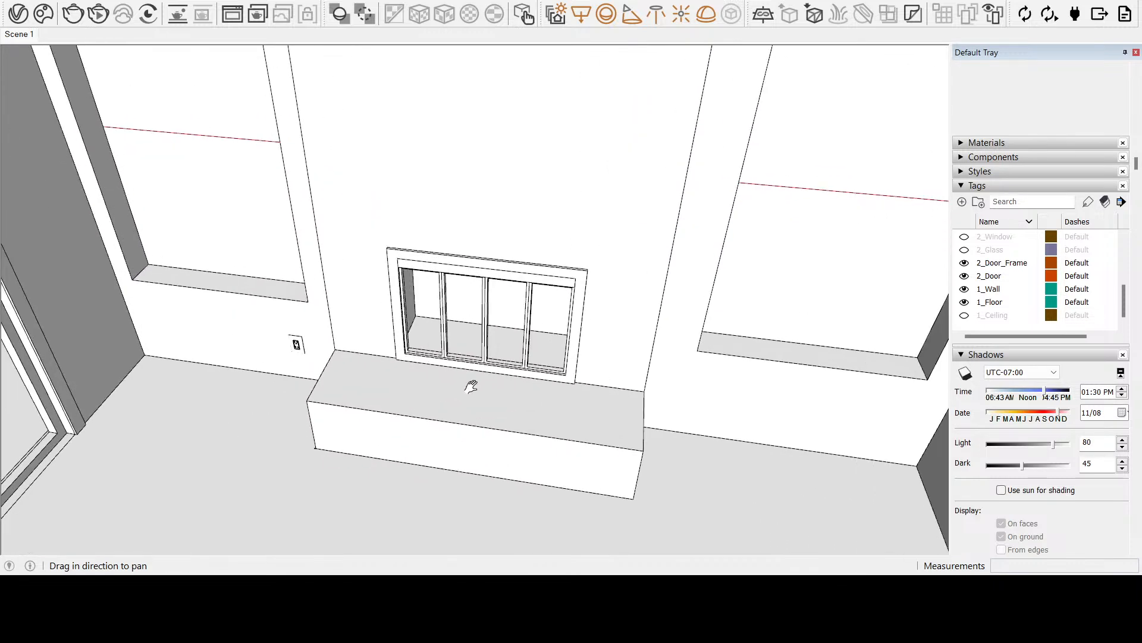
middle_drag(472, 385, 573, 220)
middle_drag(455, 265, 489, 307)
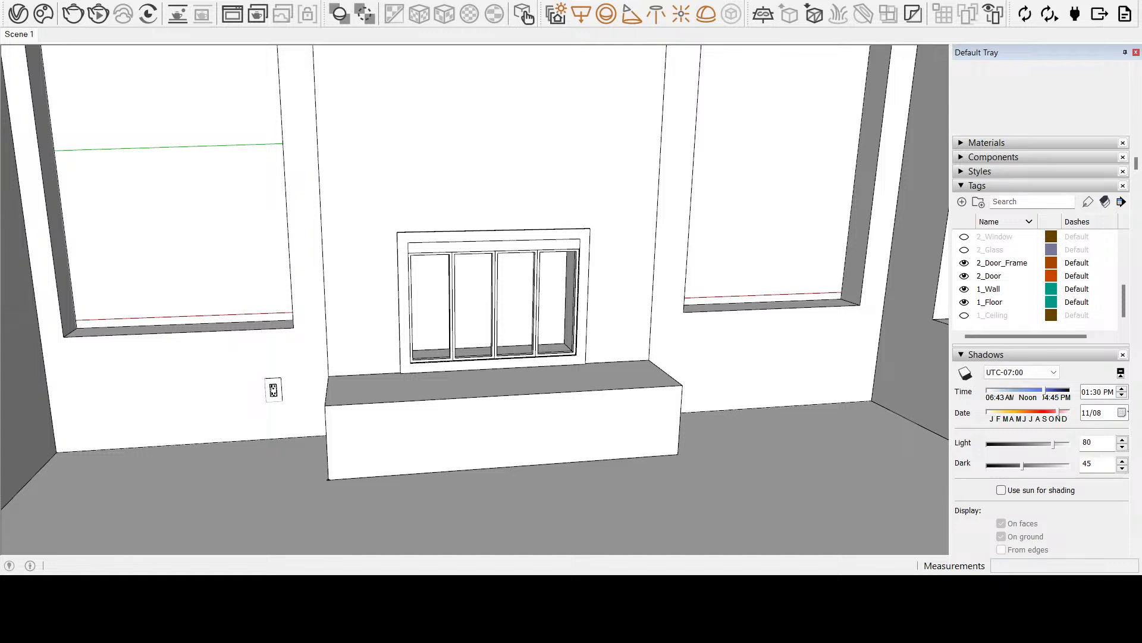
middle_drag(510, 402, 381, 383)
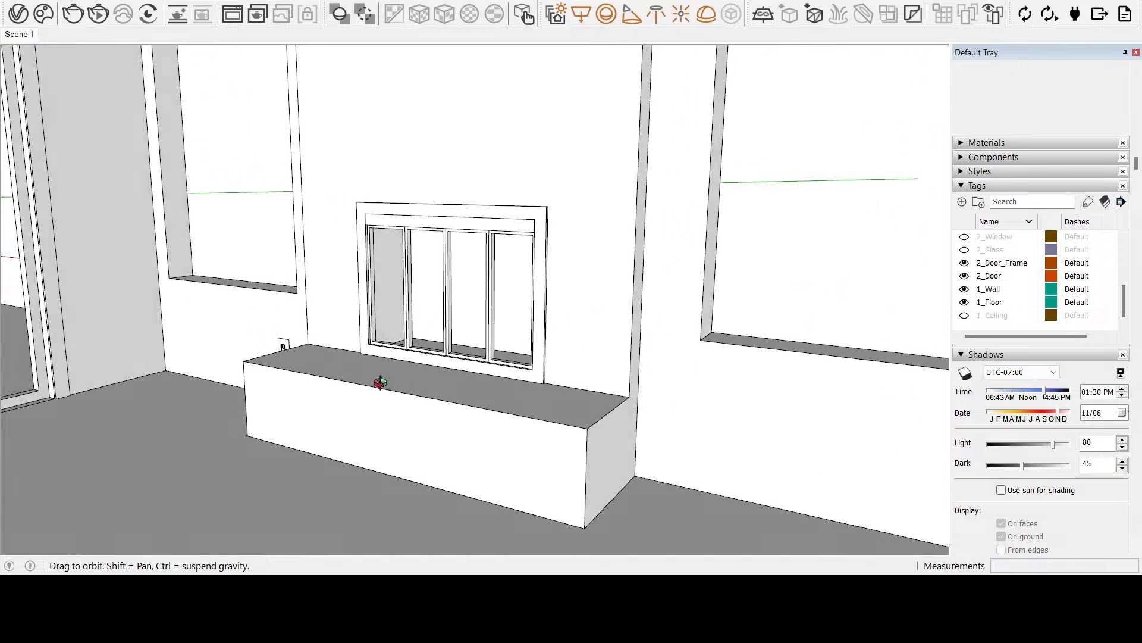
shift+middle_drag(645, 336, 757, 375)
scroll(686, 382, up, 3)
middle_drag(686, 383, 598, 384)
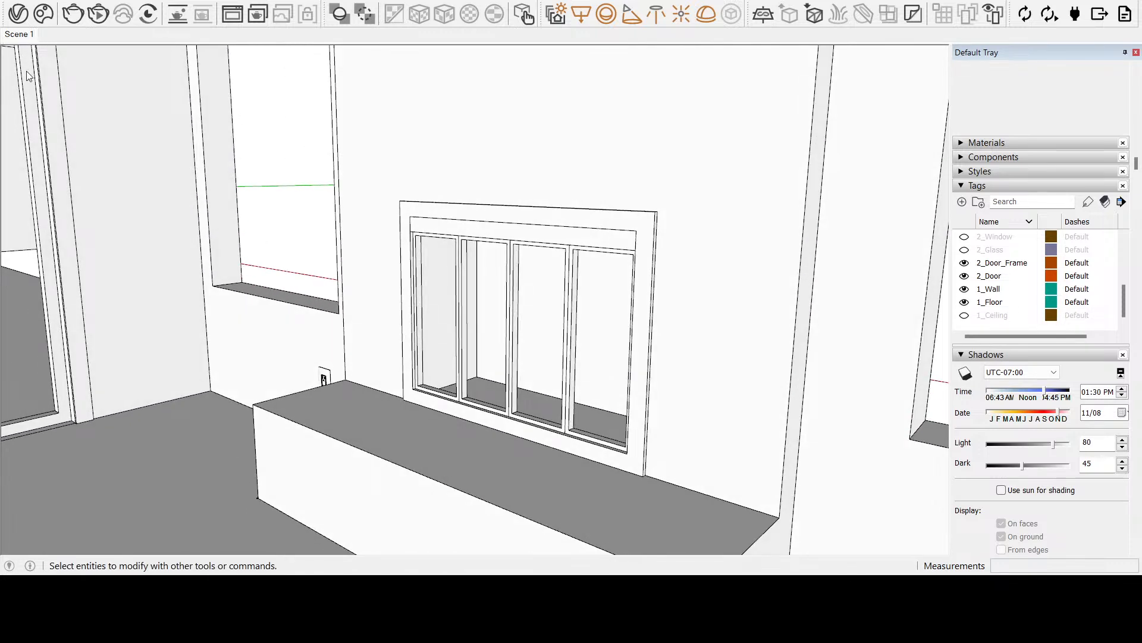
click(581, 226)
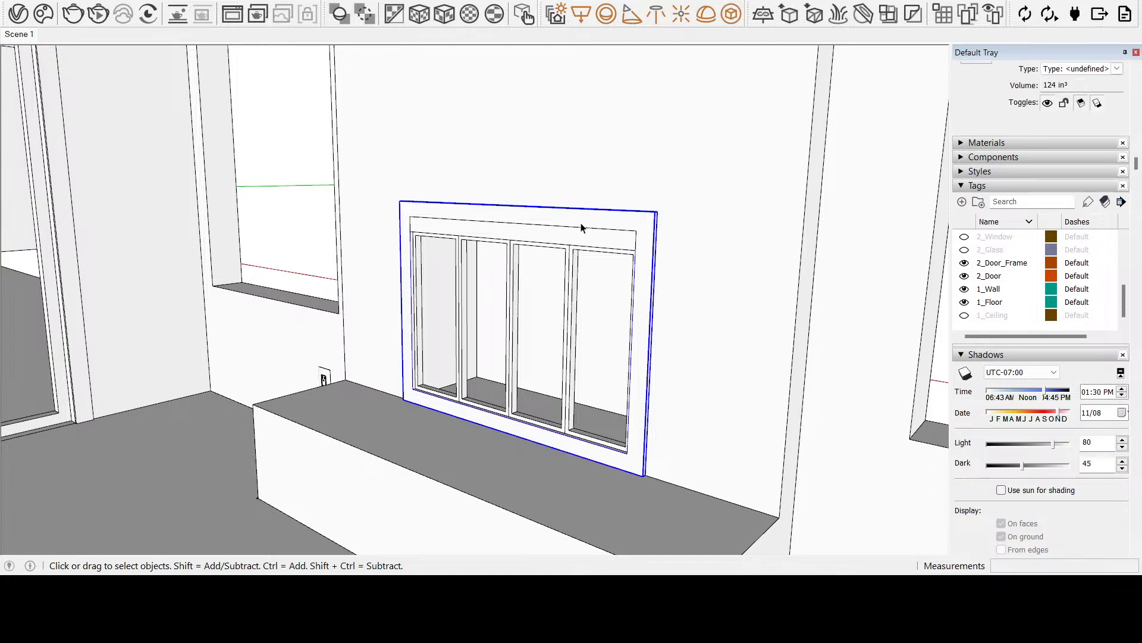
Measure the width of the fireplace wall along the back edge of the raised hearth with the Tape Measure
middle_drag(543, 256, 711, 324)
scroll(408, 388, down, 3)
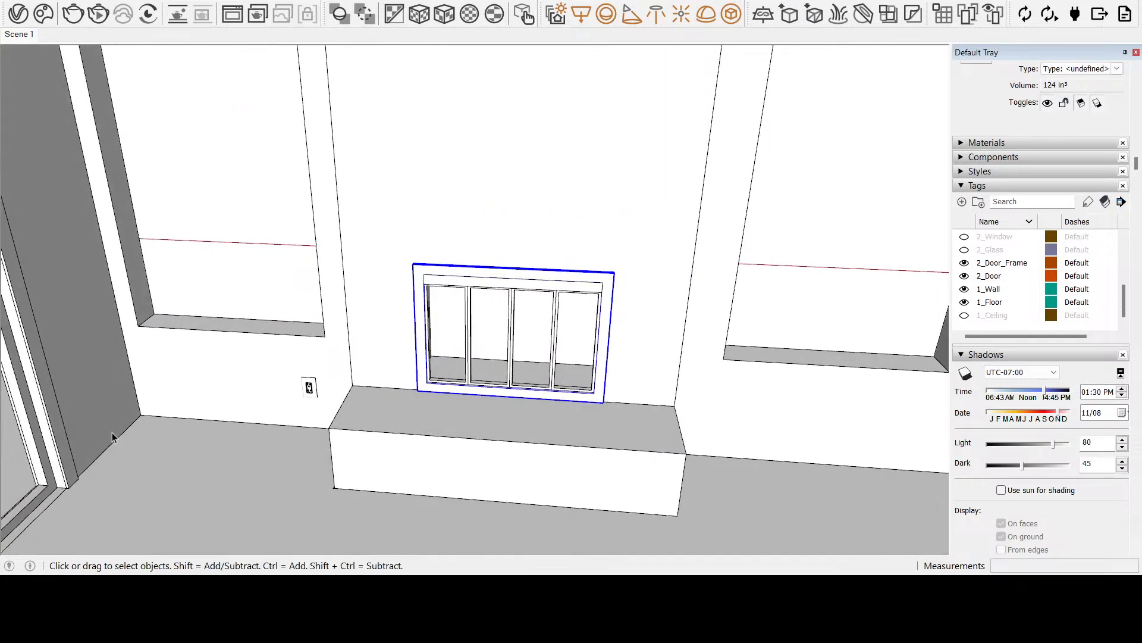
key(t)
click(353, 385)
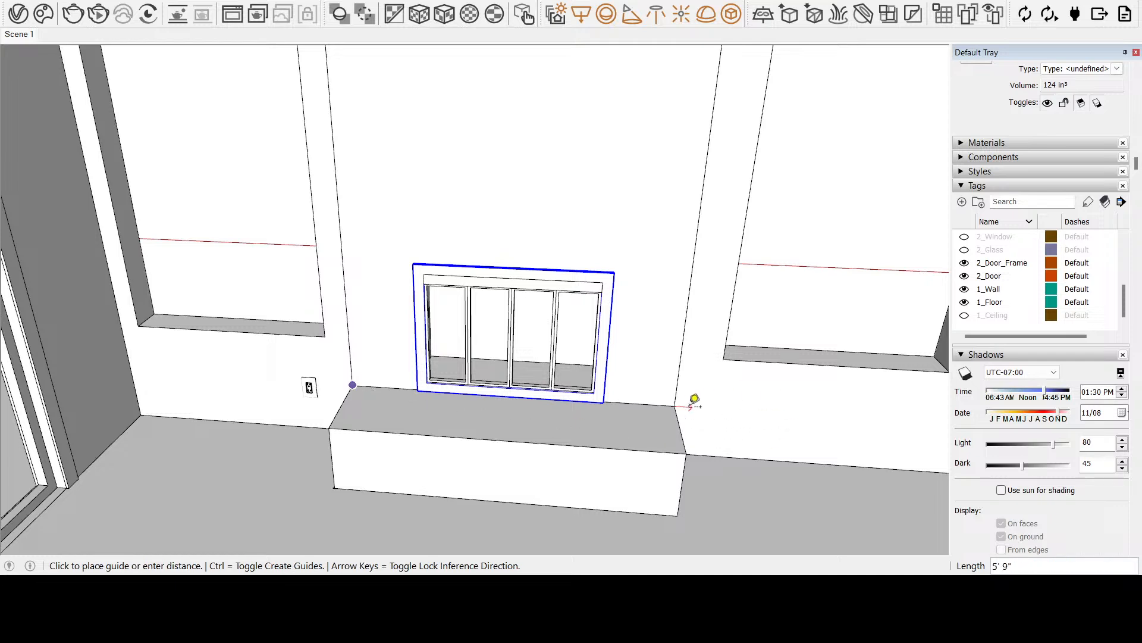
click(675, 405)
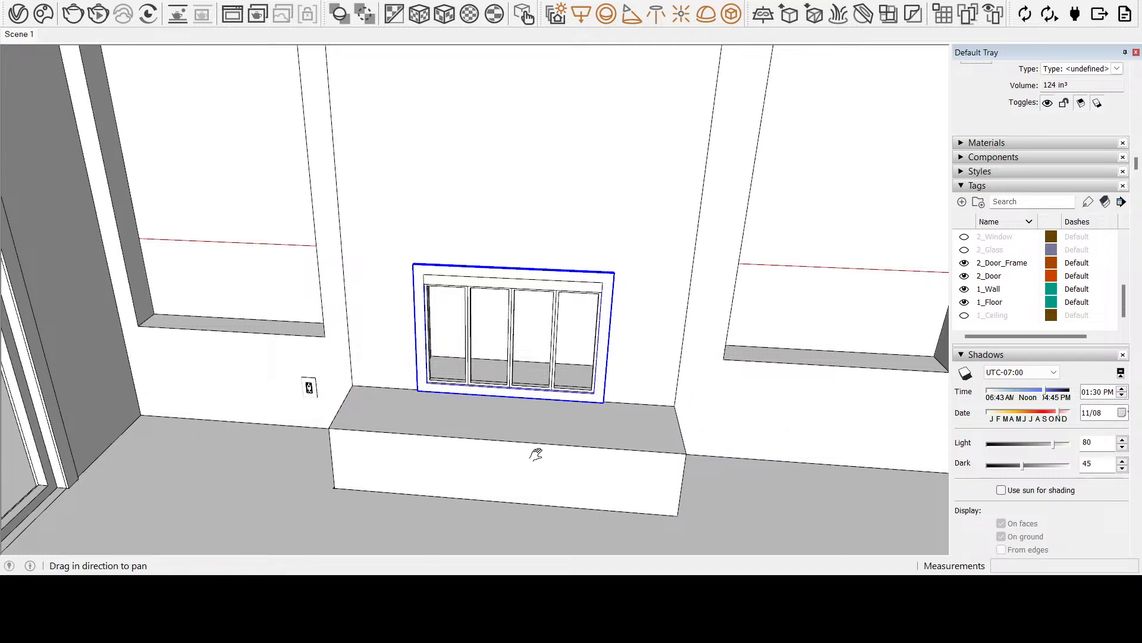
shift+middle_drag(535, 473, 380, 421)
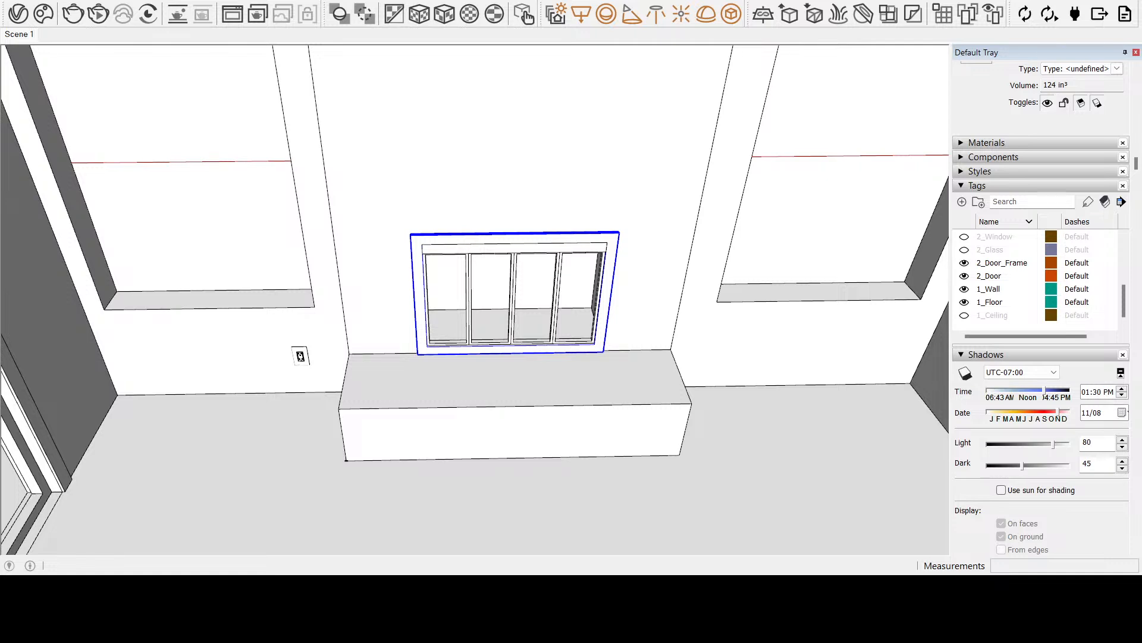
shift+middle_drag(569, 300, 610, 271)
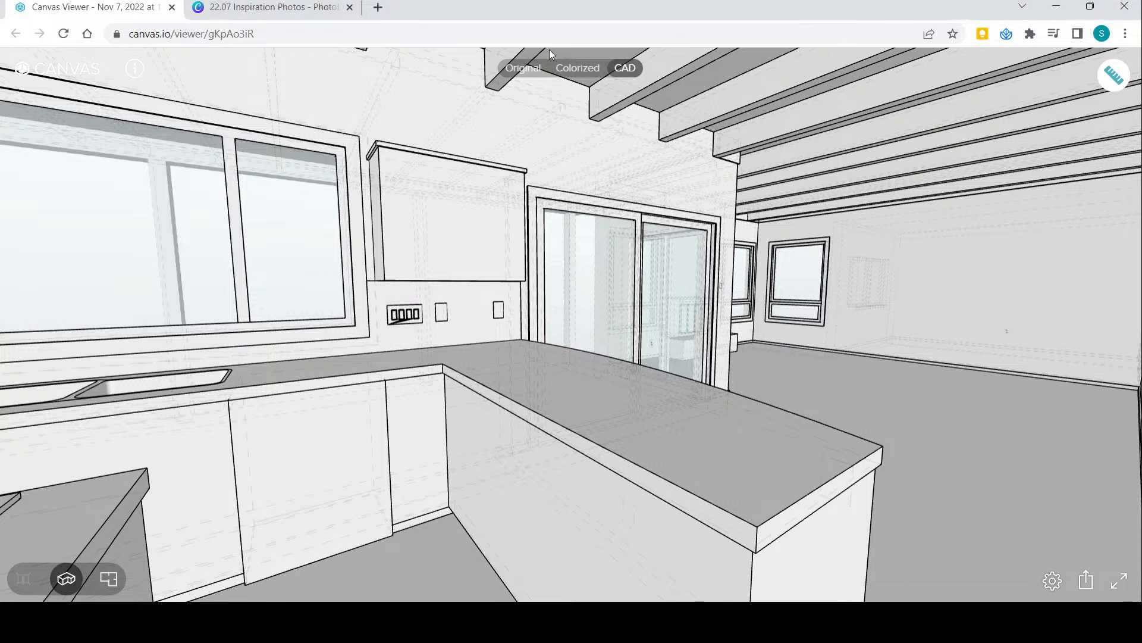
Show the colorized scan and examine the kitchen, living areas and whole house layout from above
click(578, 68)
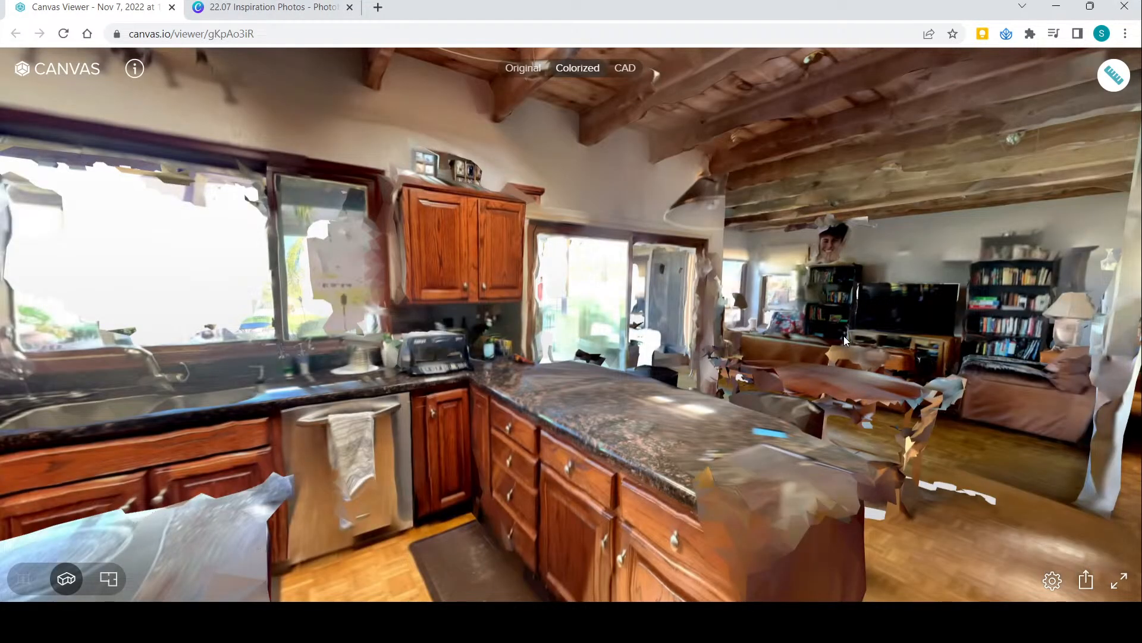
drag(844, 335, 777, 376)
scroll(905, 327, down, 12)
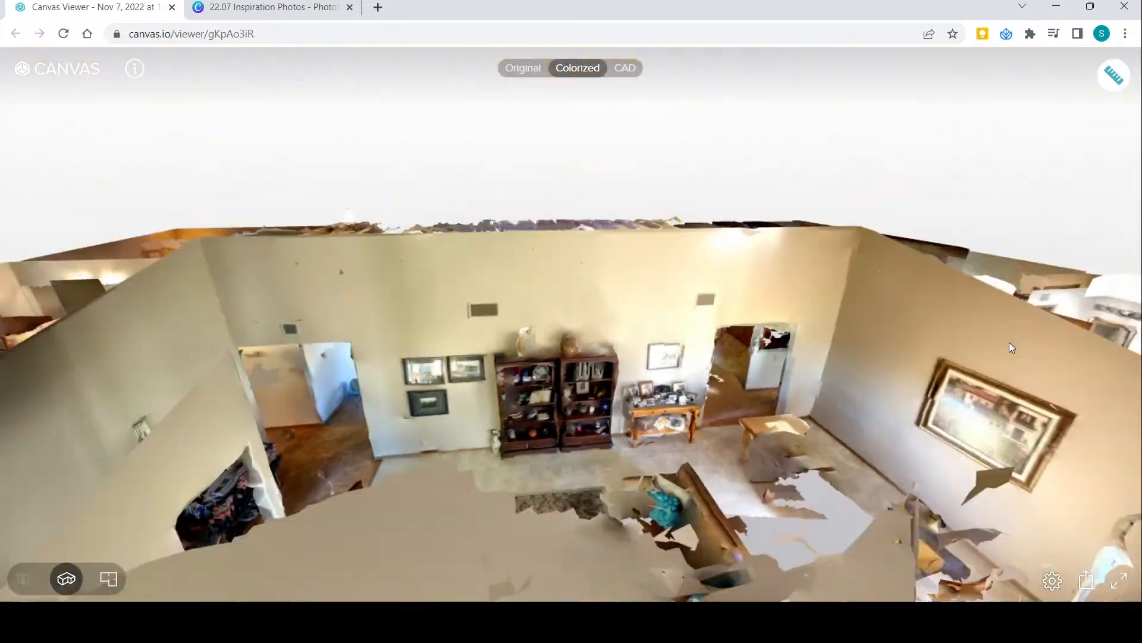
drag(1009, 342, 974, 344)
scroll(973, 344, up, 10)
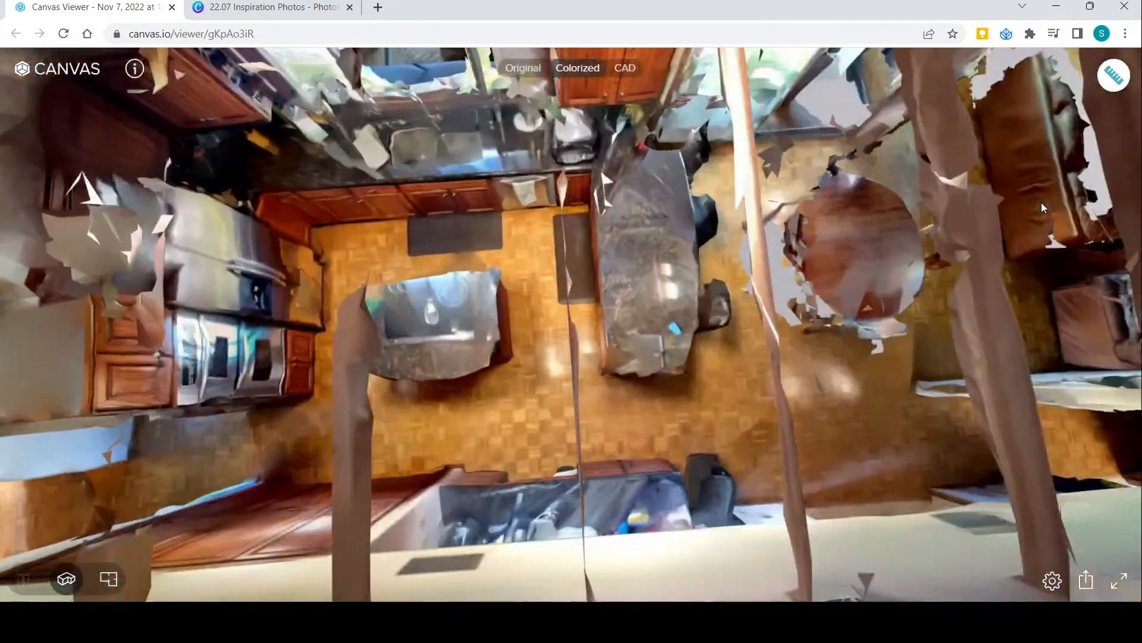
scroll(909, 299, down, 10)
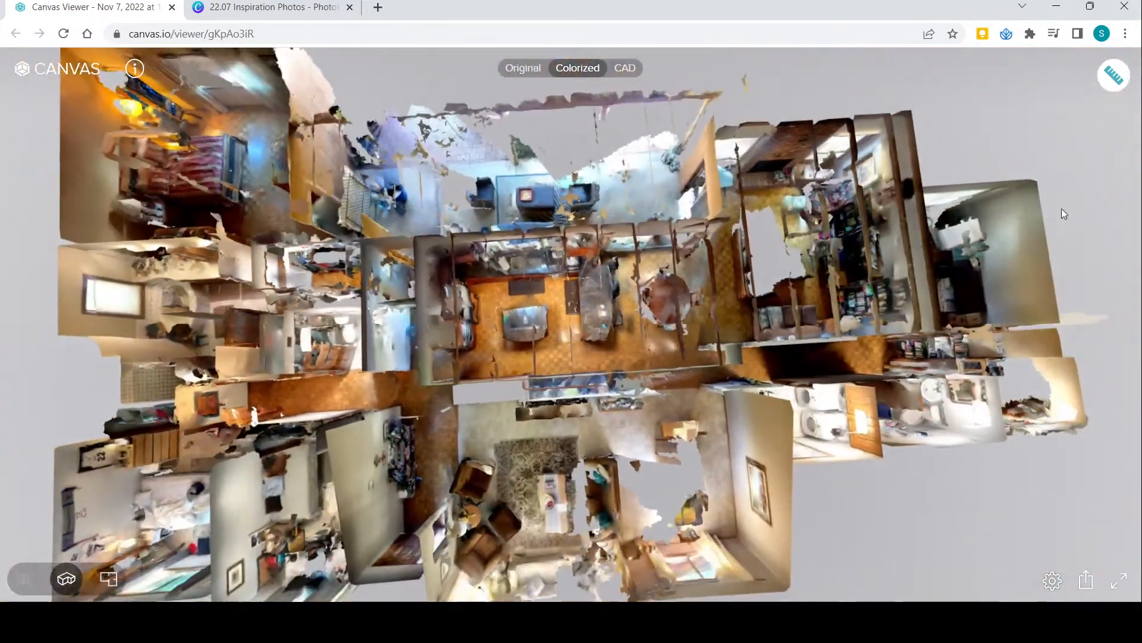
scroll(971, 211, up, 6)
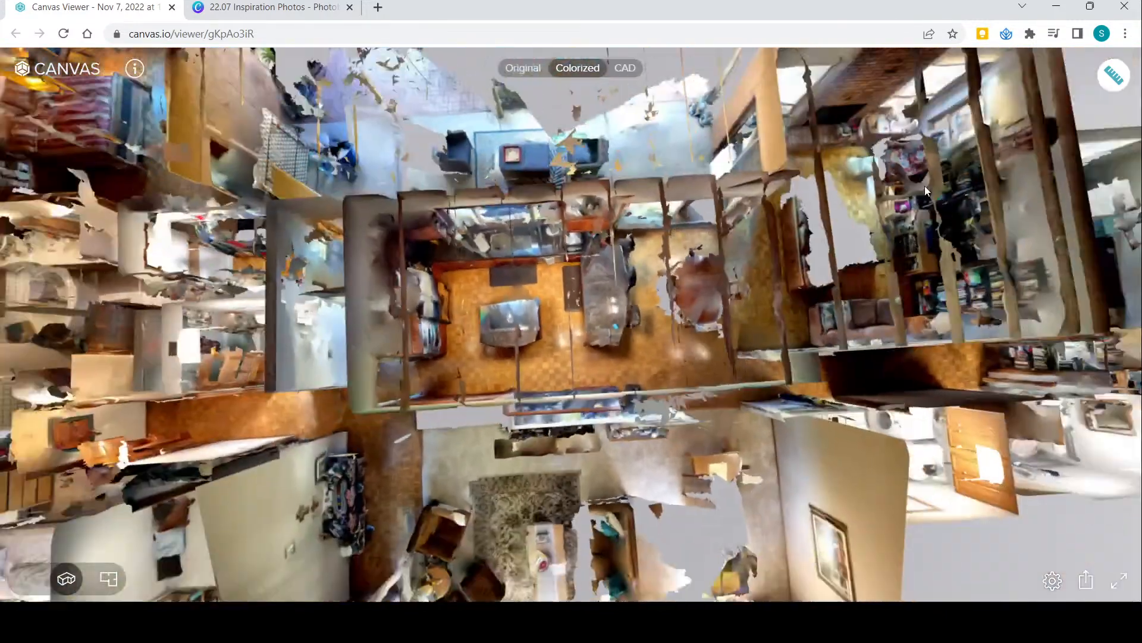
scroll(924, 189, down, 8)
scroll(865, 227, up, 6)
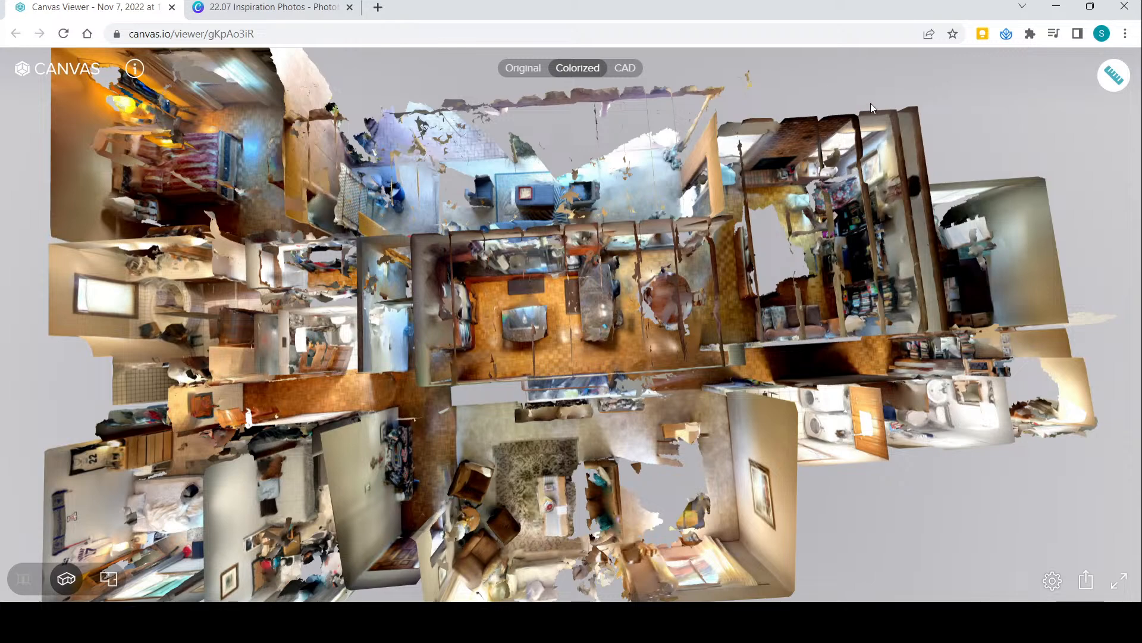
scroll(862, 129, up, 5)
scroll(862, 130, down, 3)
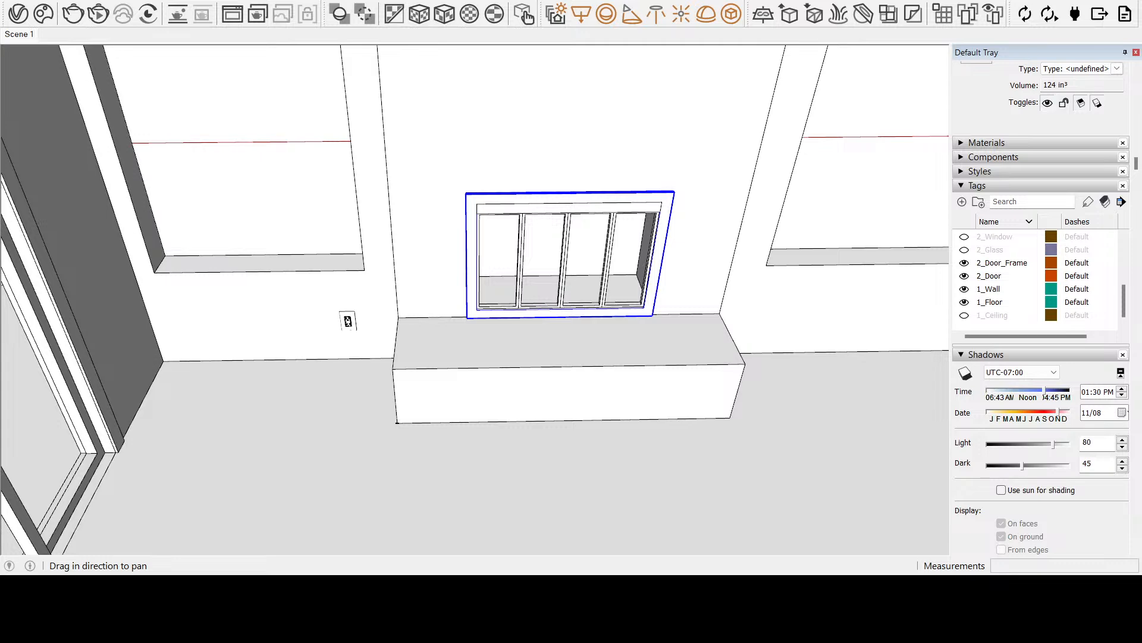
Return to the SketchUp model and delete the selected outer frame of the firebox
middle_drag(525, 273, 458, 328)
scroll(459, 319, down, 3)
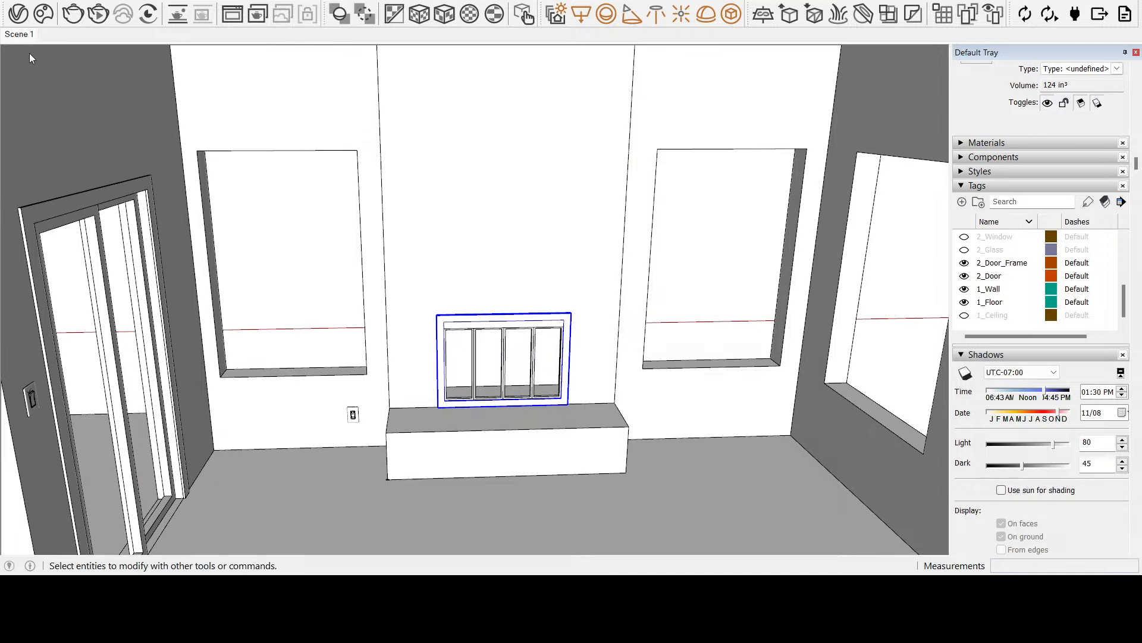
key(Delete)
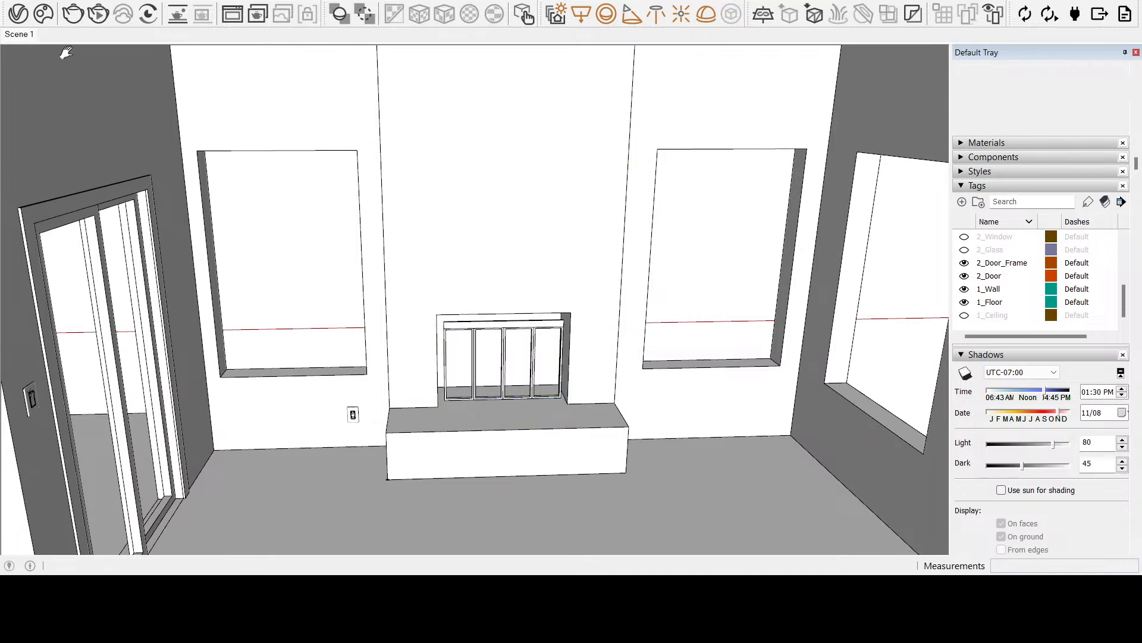
Delete all the remaining firebox door panels and the rail above them, leaving an empty fireplace opening
click(18, 1)
click(504, 381)
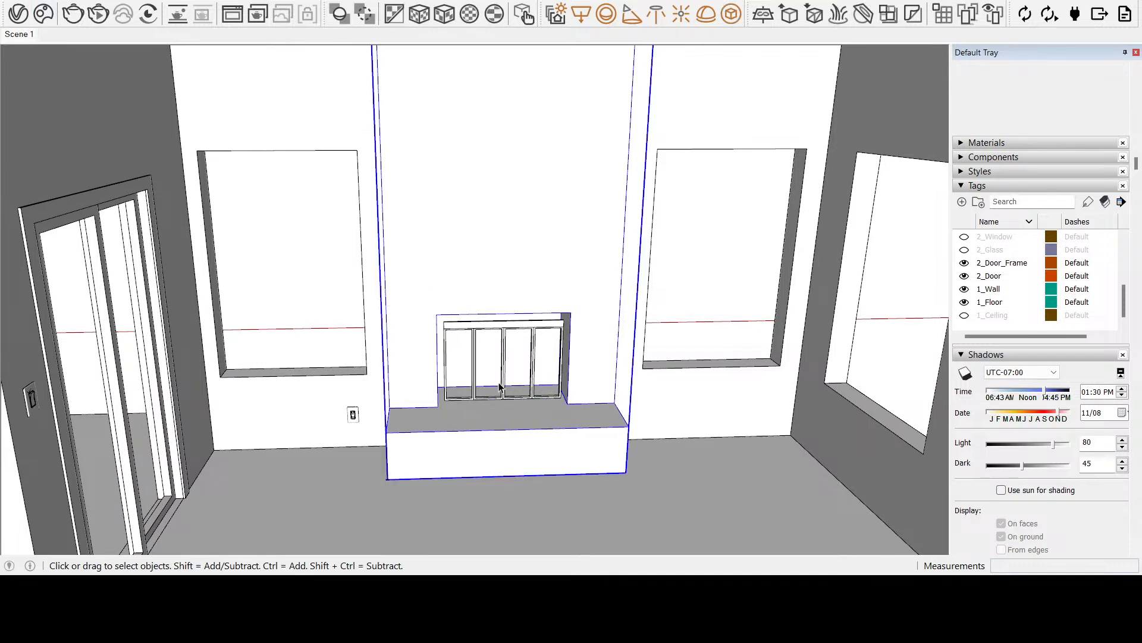
click(504, 387)
key(Delete)
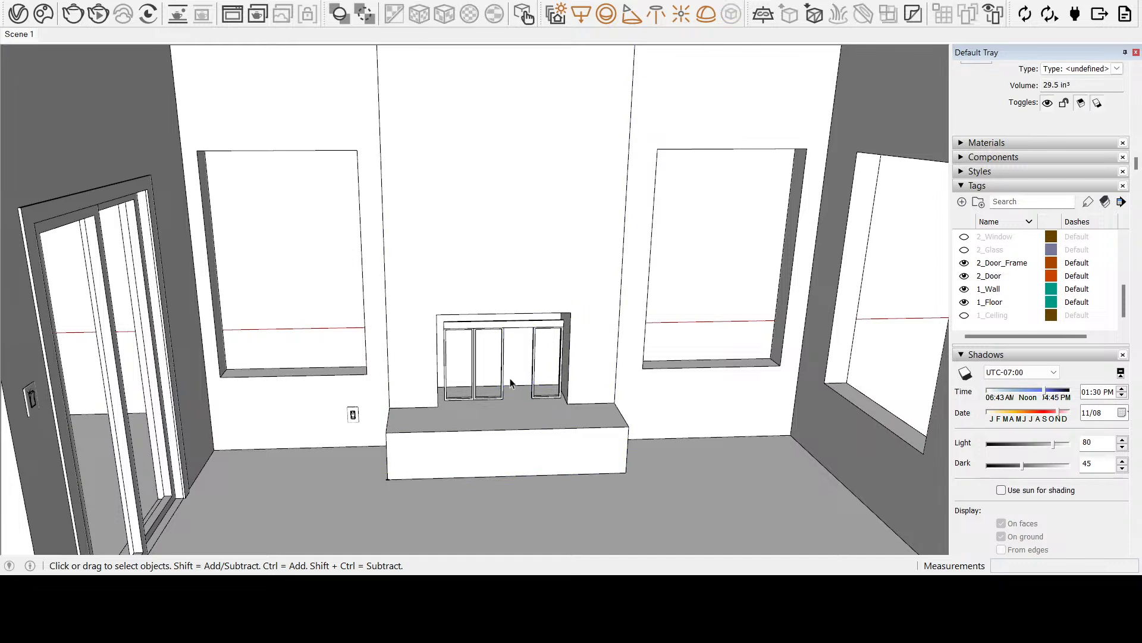
click(501, 390)
key(Delete)
click(535, 386)
key(Delete)
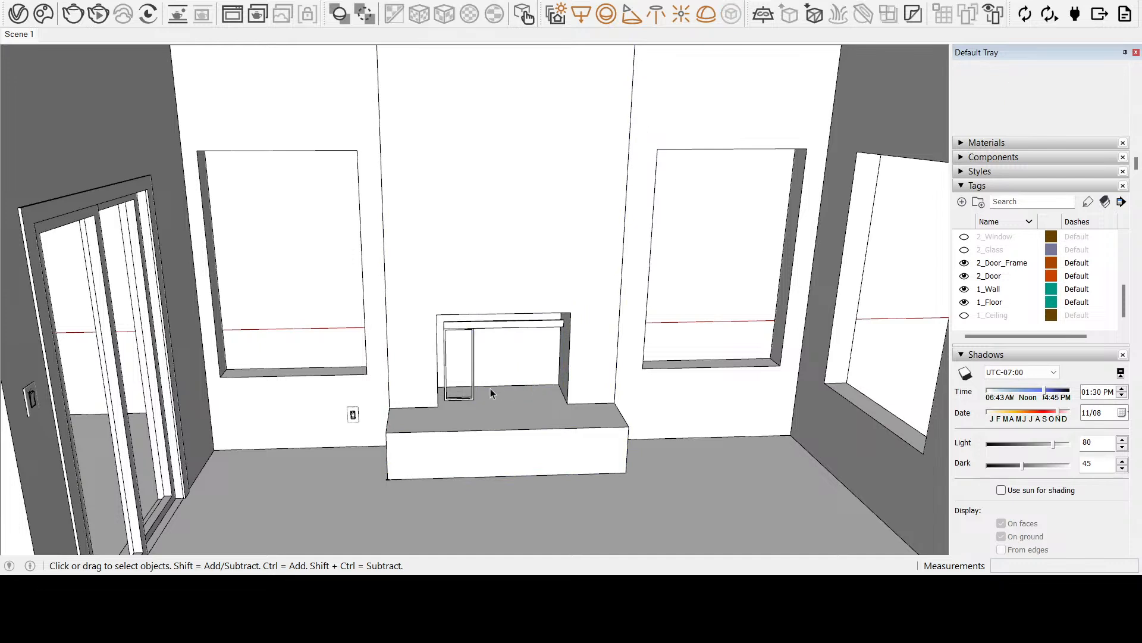
click(467, 400)
key(Delete)
click(479, 326)
key(Delete)
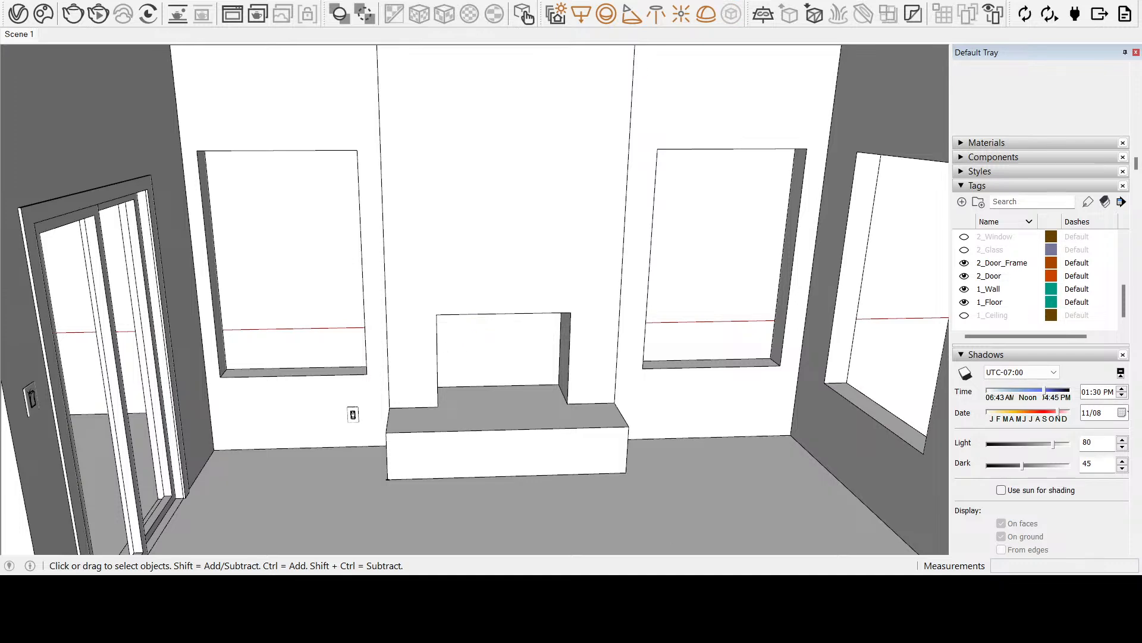
Open the fireplace group for editing and extend its left side face outward 6 inches with Push/Pull
middle_drag(397, 456, 504, 484)
click(40, 270)
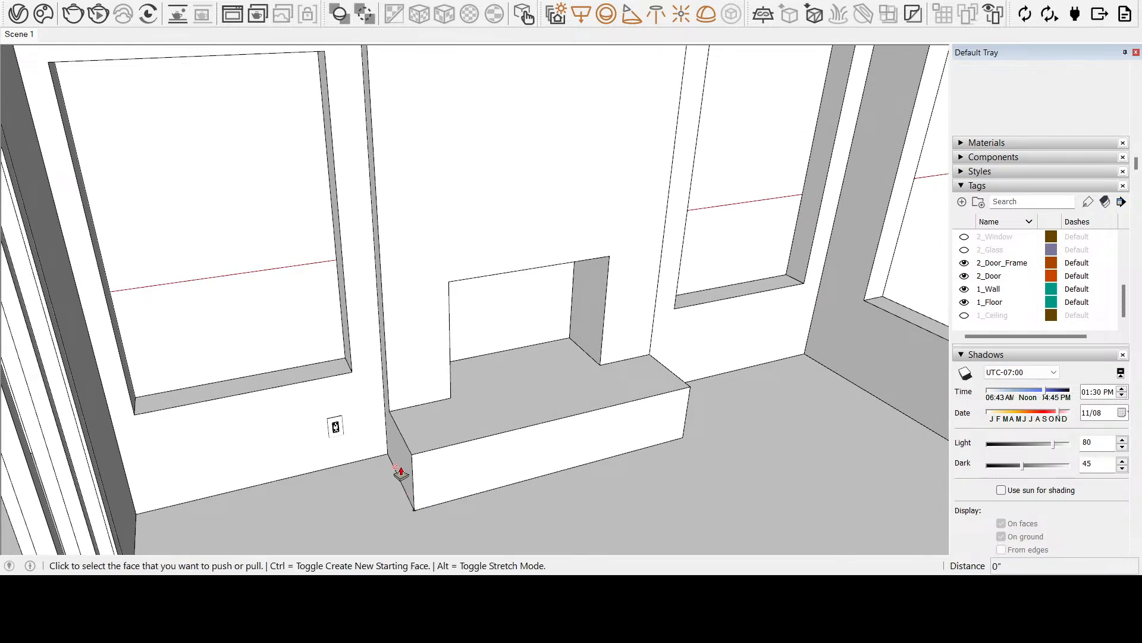
click(13, 67)
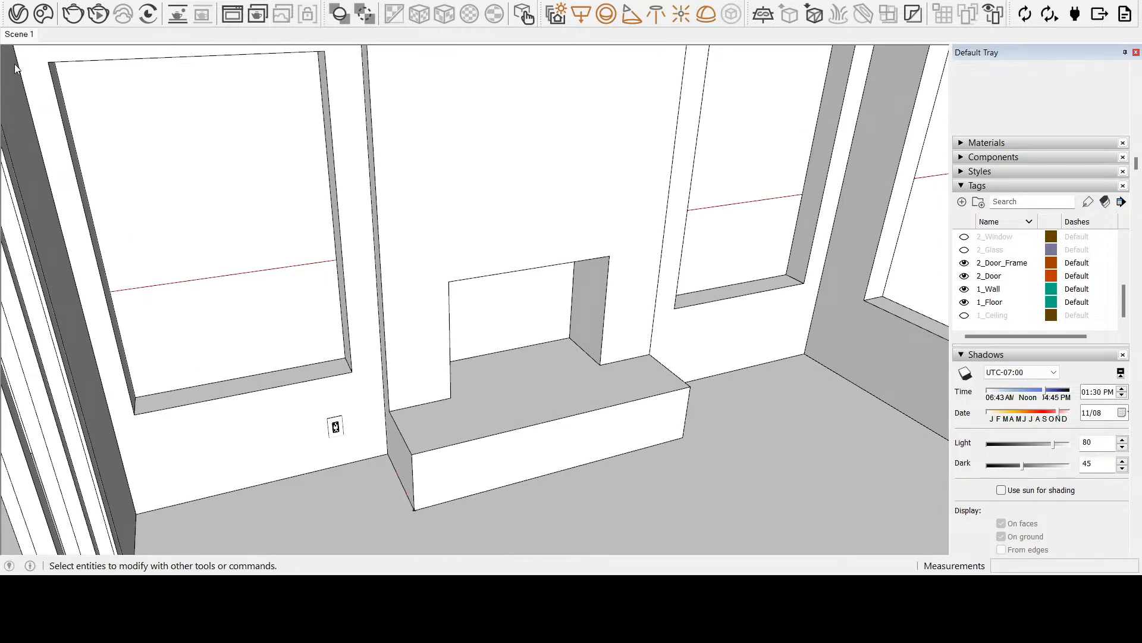
click(399, 455)
click(52, 273)
scroll(403, 467, up, 2)
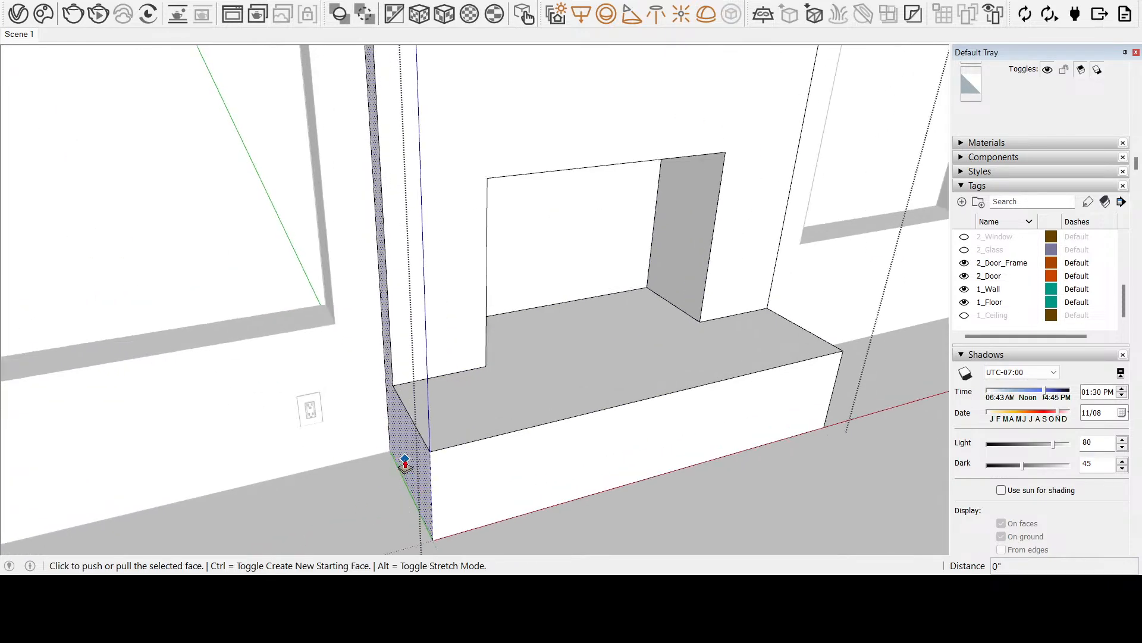
click(403, 466)
scroll(408, 448, up, 3)
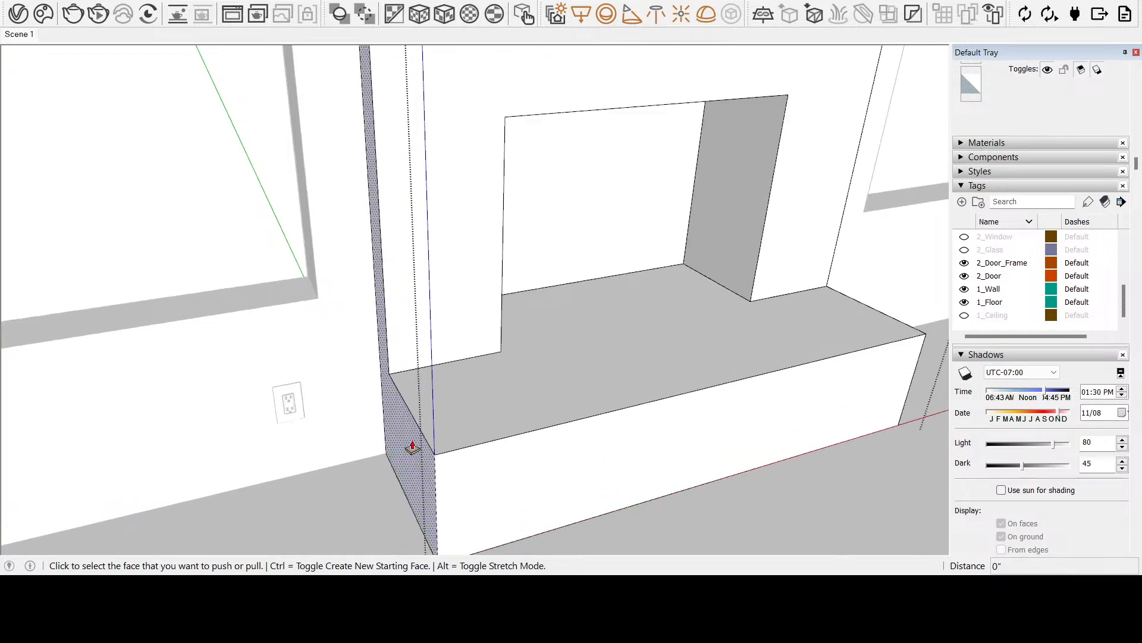
click(408, 454)
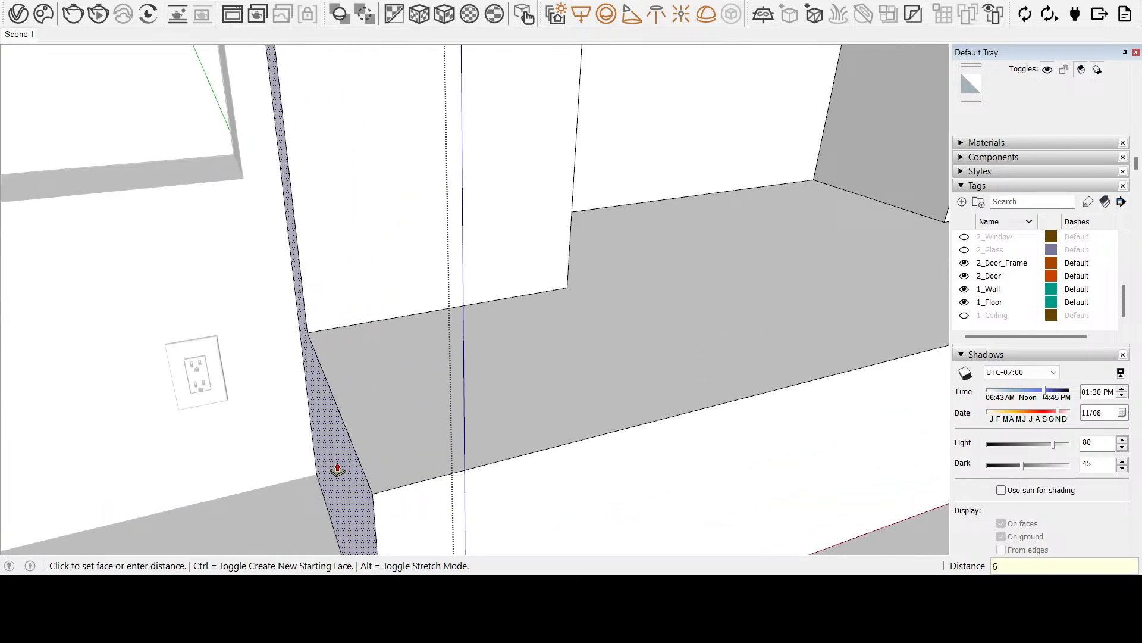
scroll(336, 468, down, 8)
key(Return)
Extend the fireplace's right side face outward 6 inches with Push/Pull
middle_drag(806, 319, 484, 302)
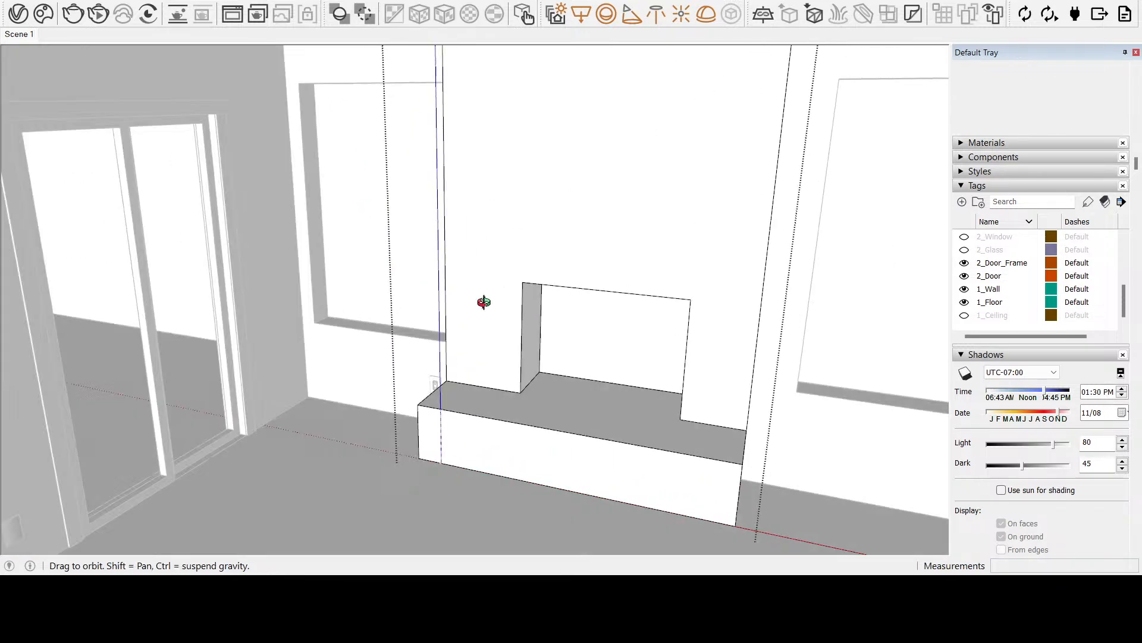
scroll(824, 454, up, 5)
click(740, 491)
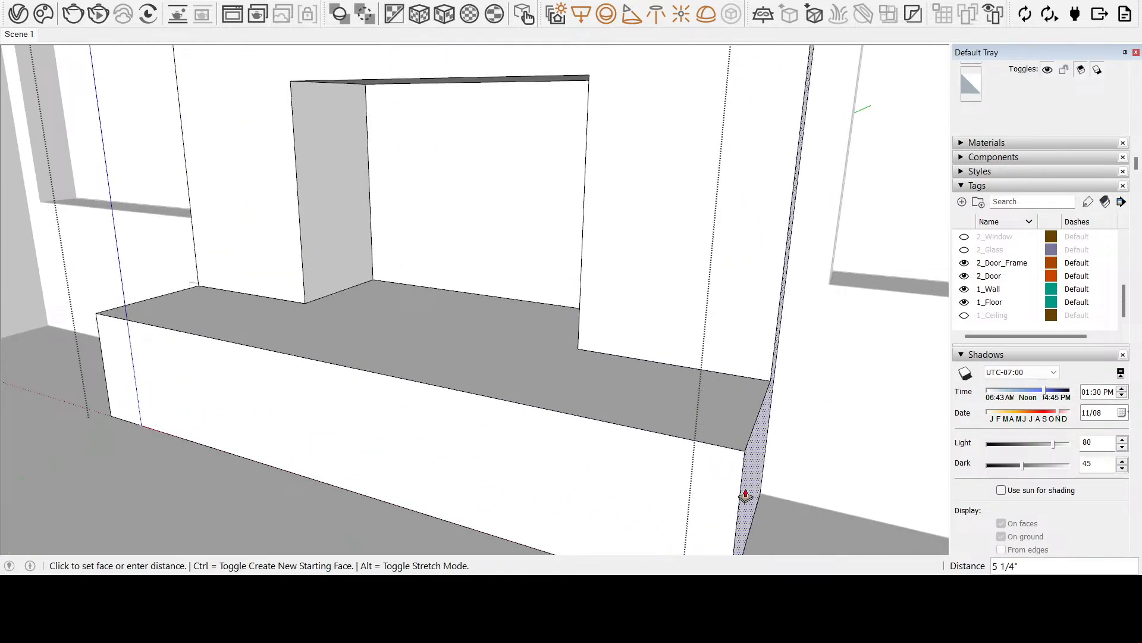
key(Return)
scroll(660, 400, down, 5)
middle_drag(660, 401, 791, 400)
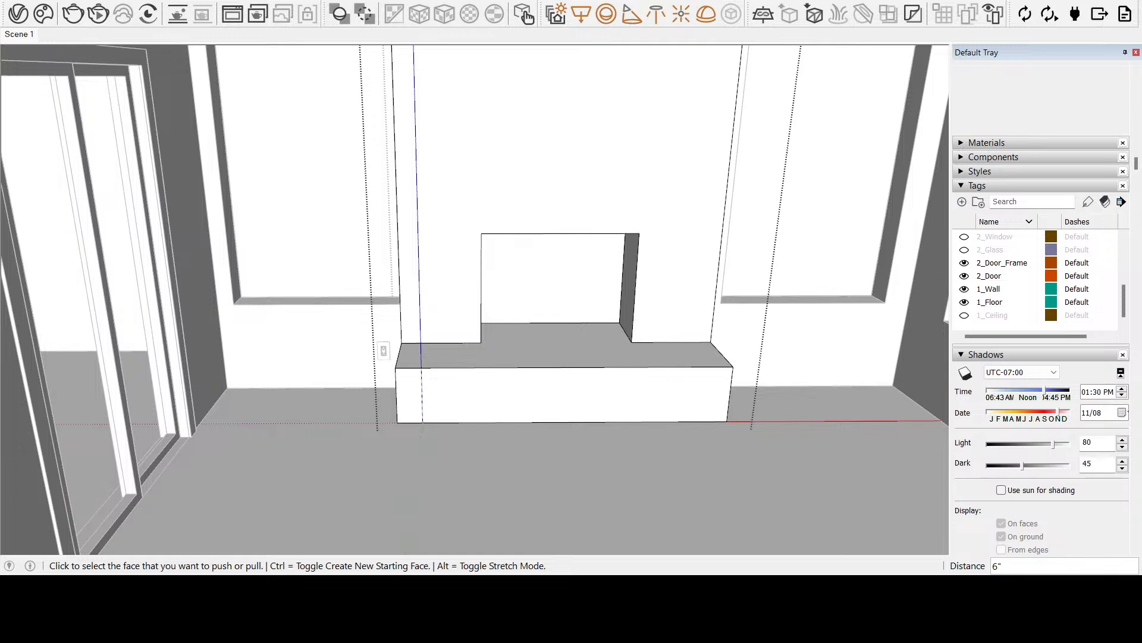
scroll(520, 242, up, 2)
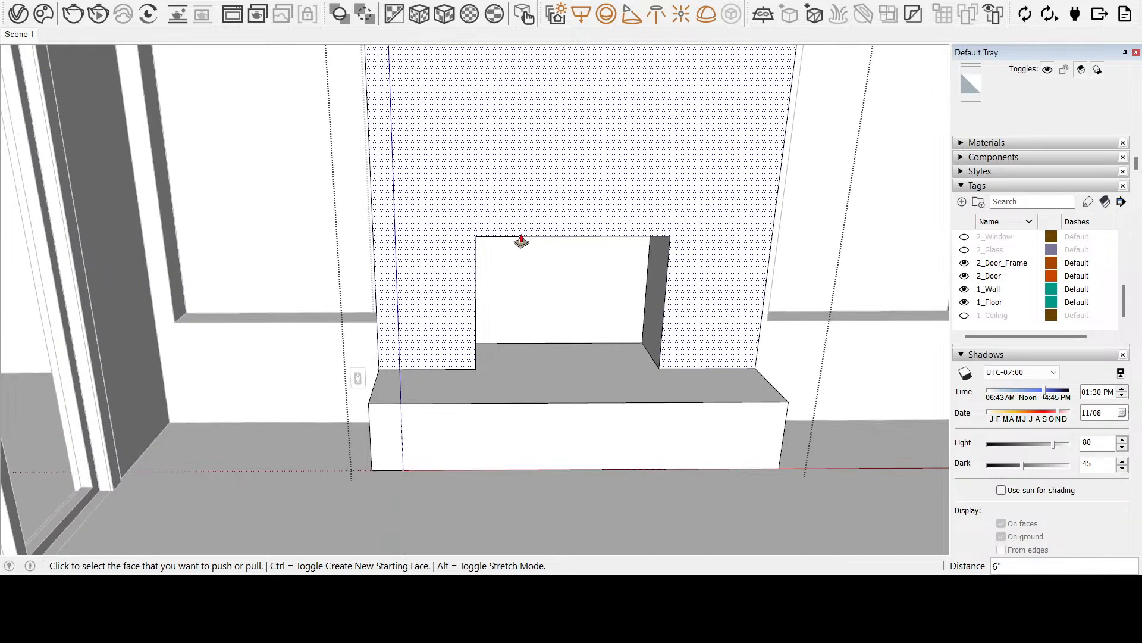
key(t)
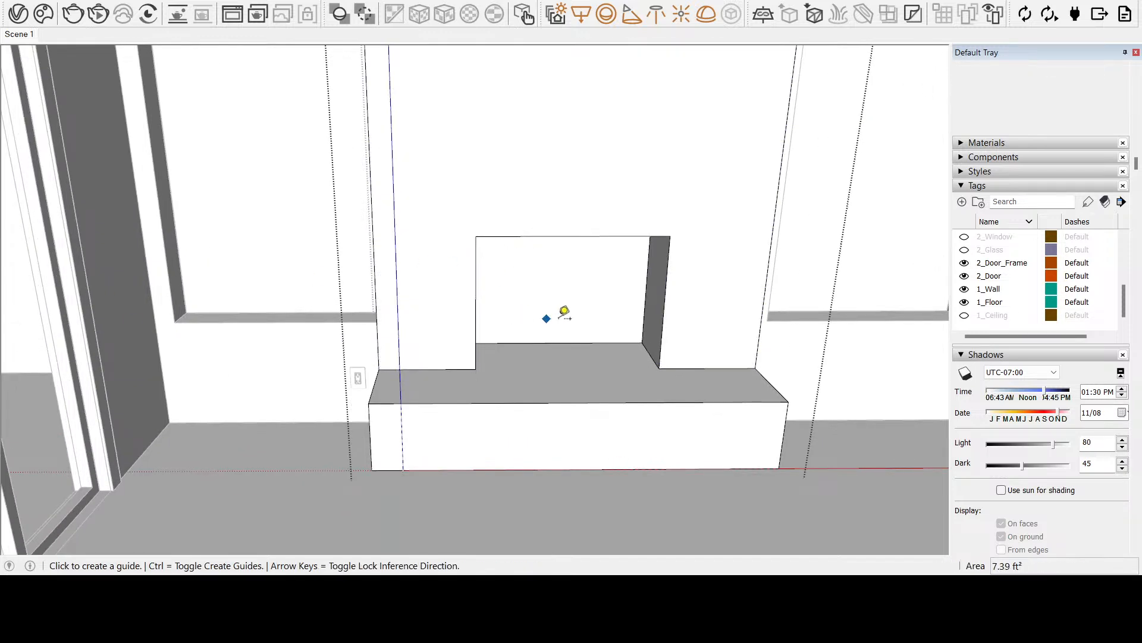
middle_drag(559, 312, 500, 335)
click(459, 367)
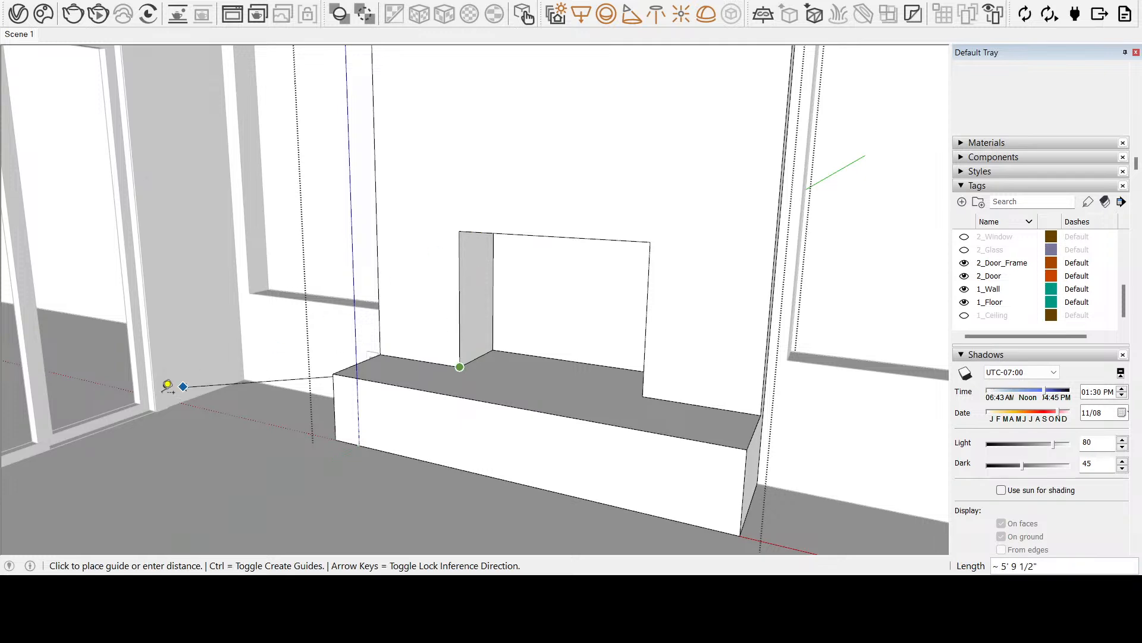
Push the firebox opening's top face down 2' 4" to the hearth to close the opening
key(h)
drag(601, 214, 403, 302)
middle_drag(403, 303, 475, 194)
click(32, 271)
click(515, 246)
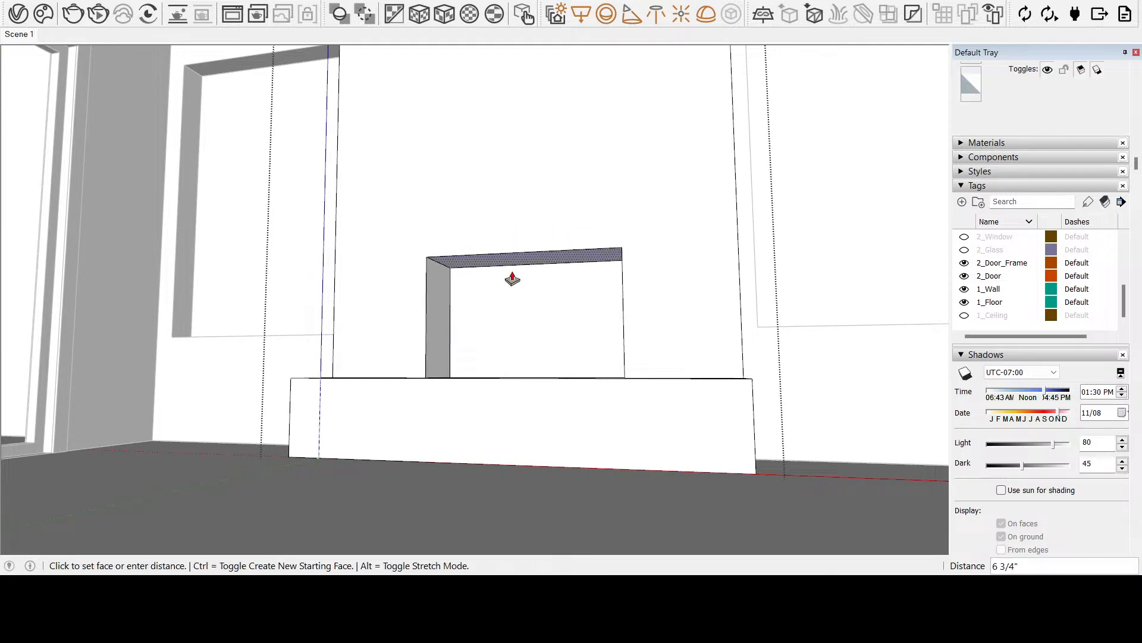
middle_drag(538, 357, 586, 398)
click(586, 398)
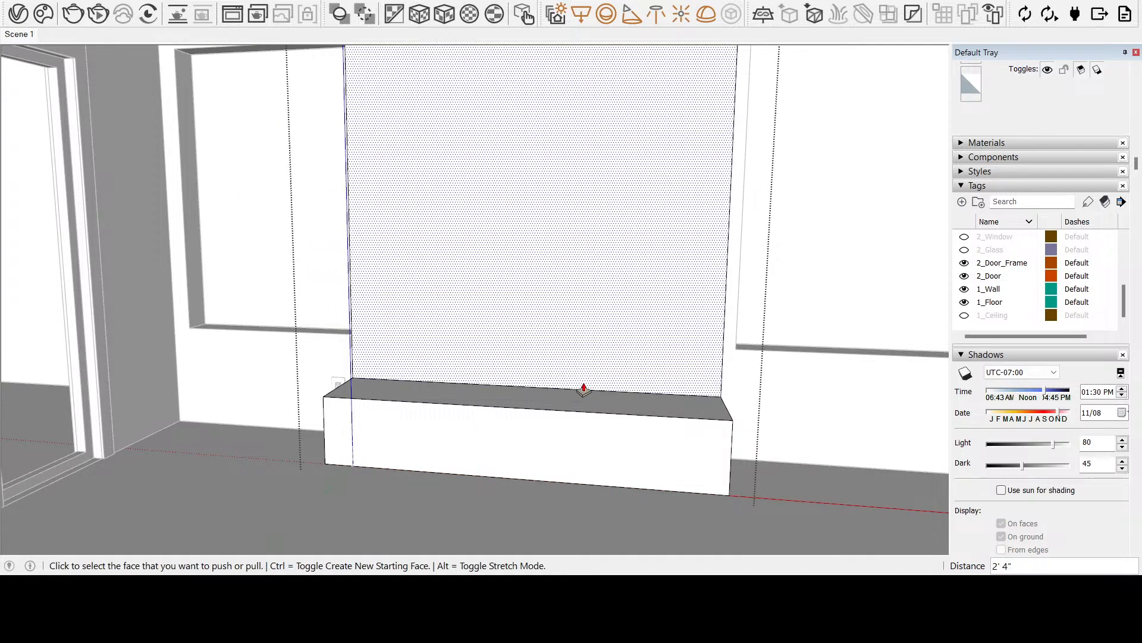
Push the top face of the fireplace wall down to leave a low back wall behind the hearth
middle_drag(383, 359, 295, 417)
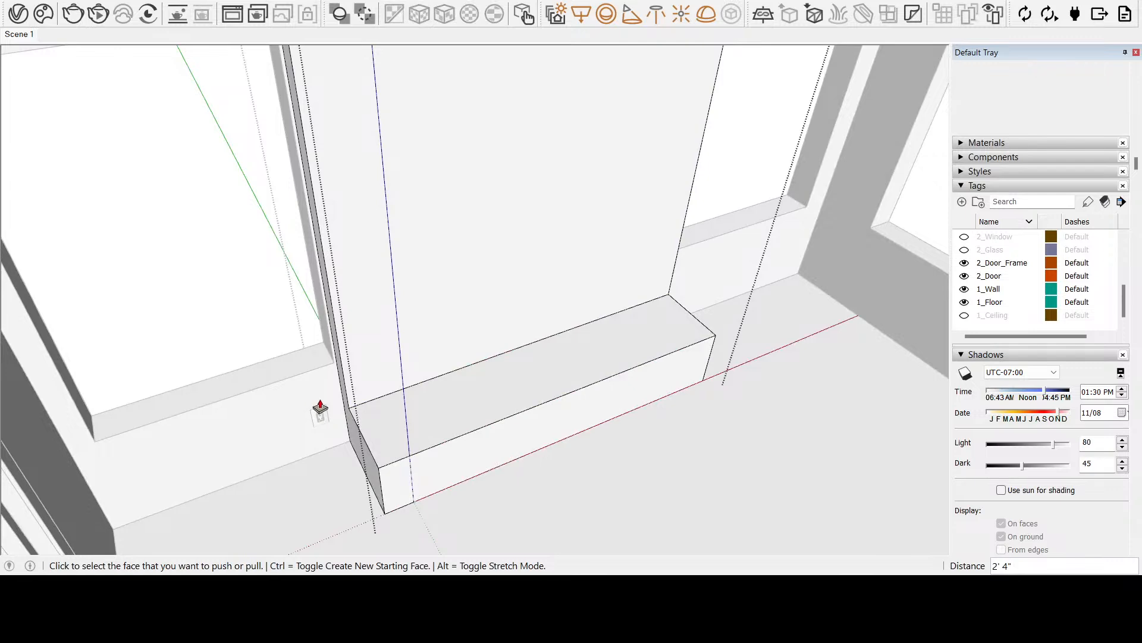
middle_drag(362, 352, 455, 271)
scroll(456, 271, down, 5)
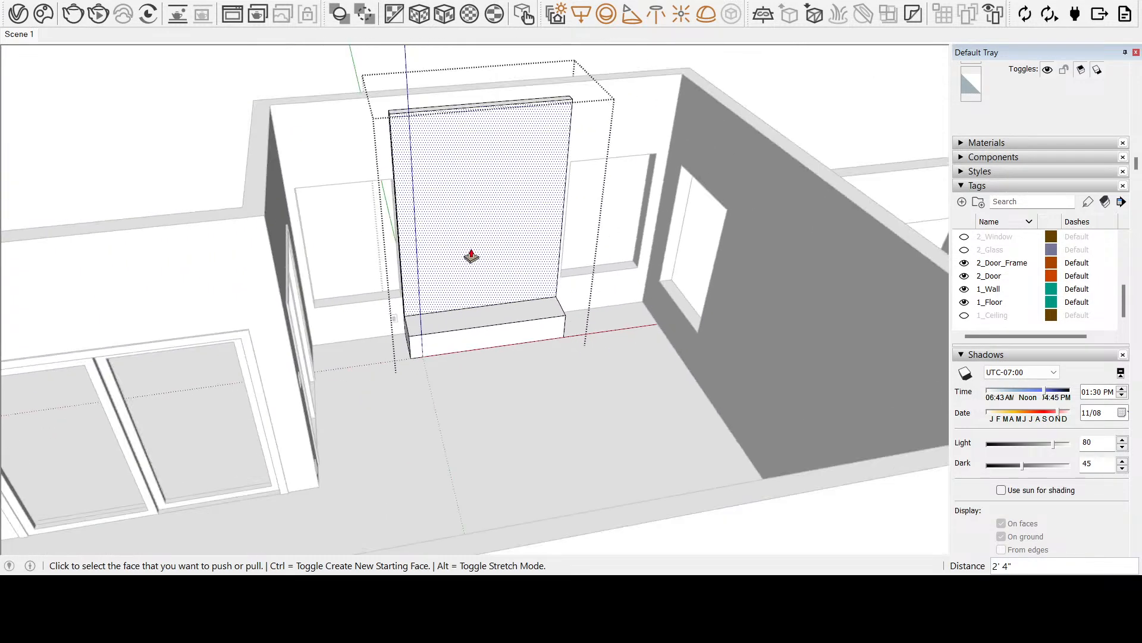
click(445, 112)
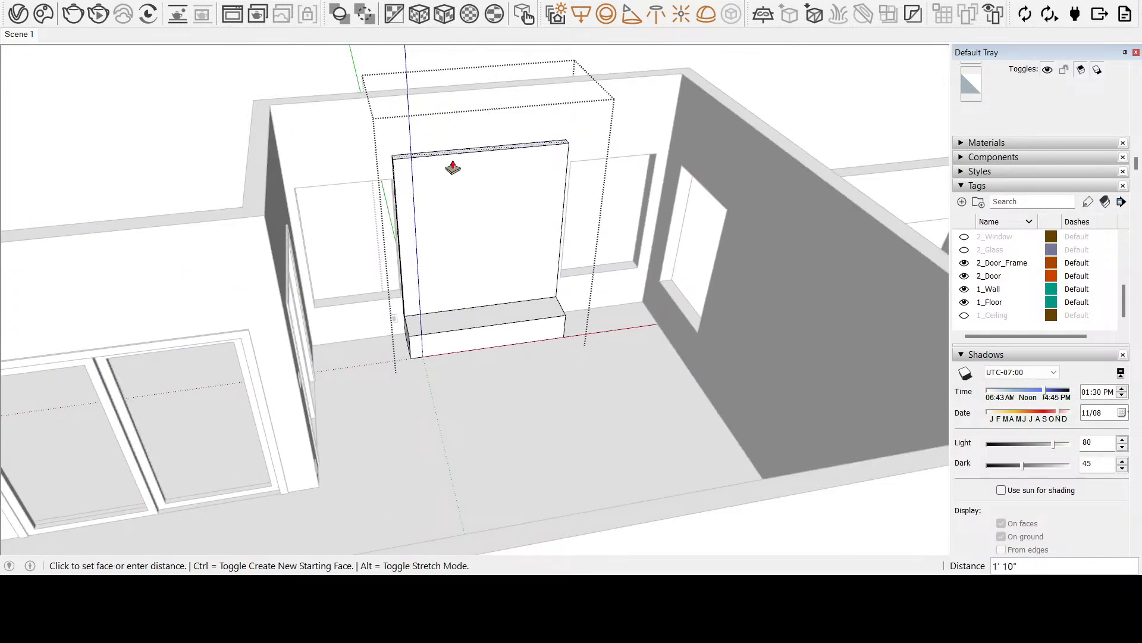
click(464, 274)
Draw a line up from the floor at the room's right rear corner, then across the back wall to the left corner
scroll(434, 318, up, 6)
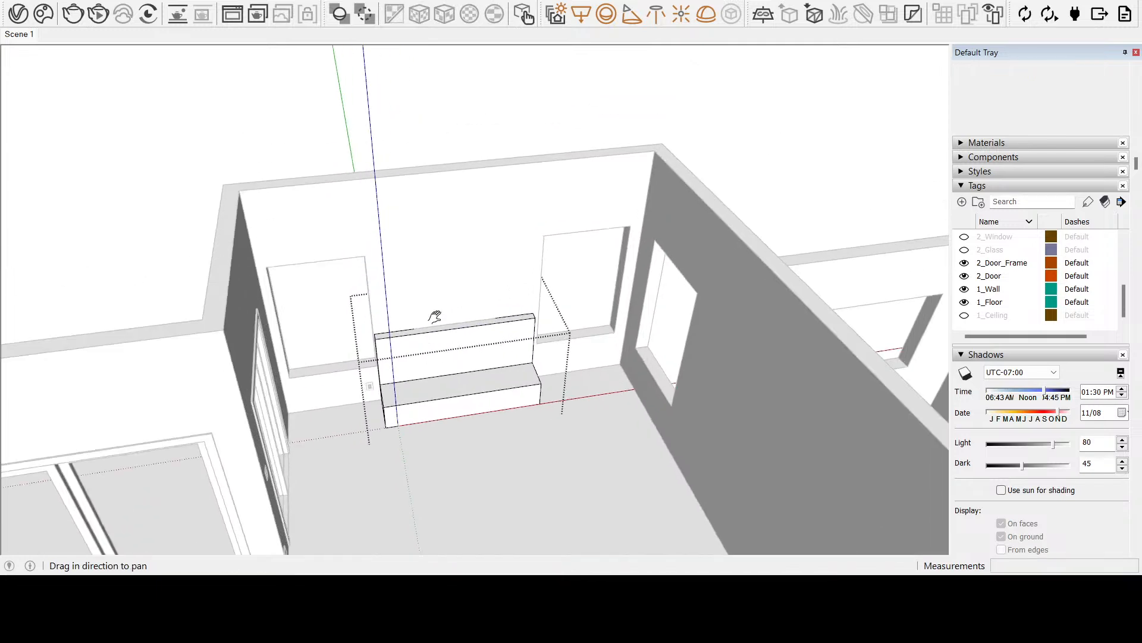
key(l)
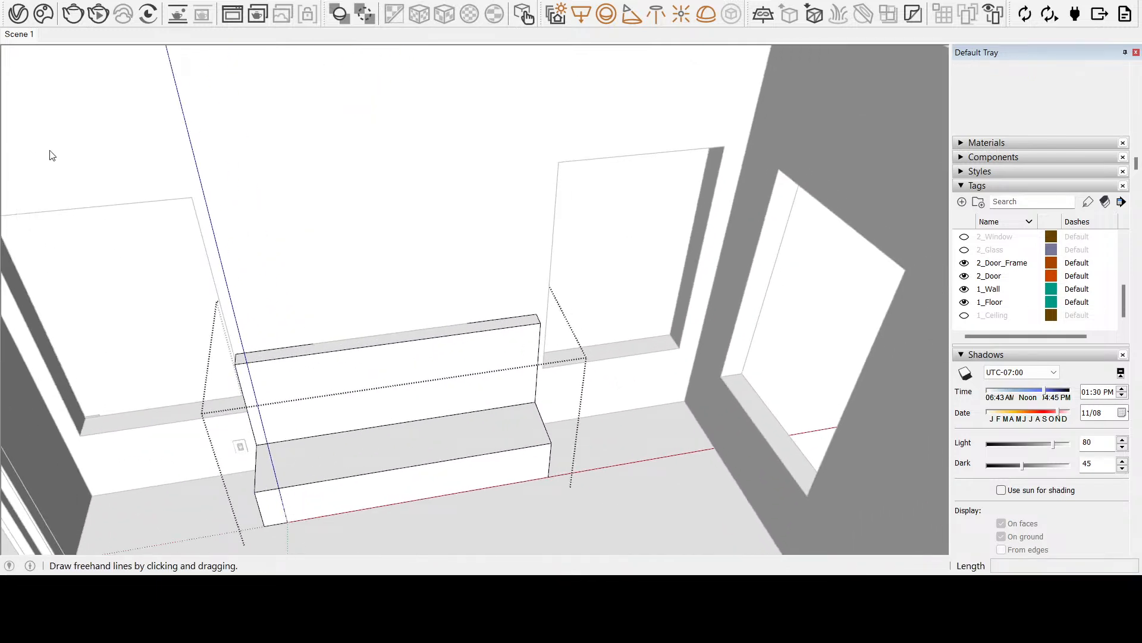
click(685, 400)
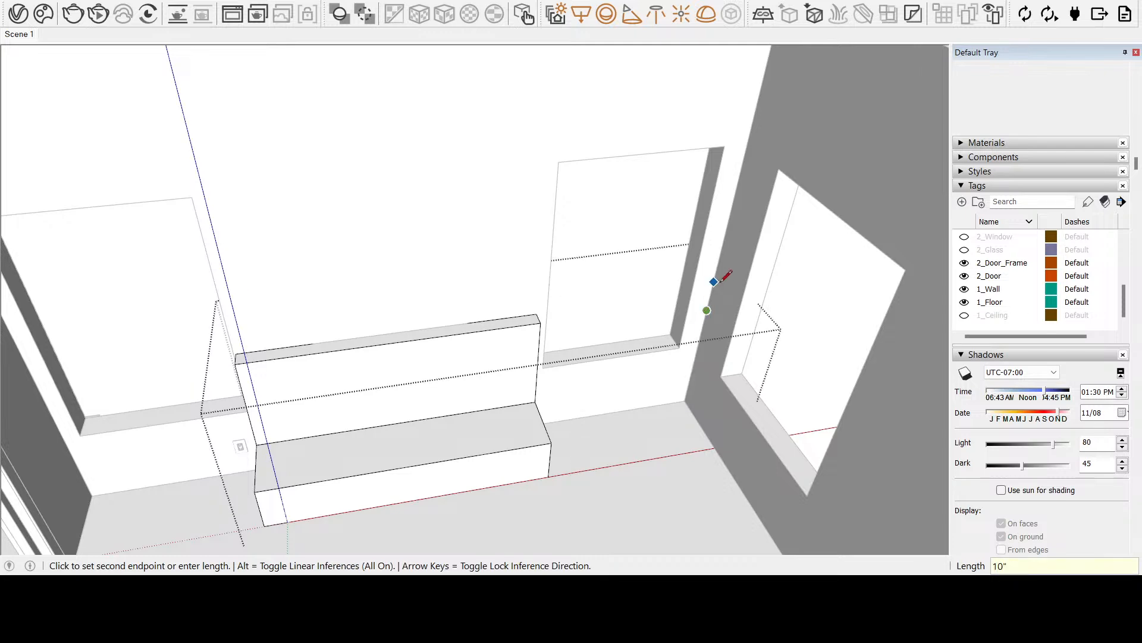
middle_drag(76, 409, 113, 316)
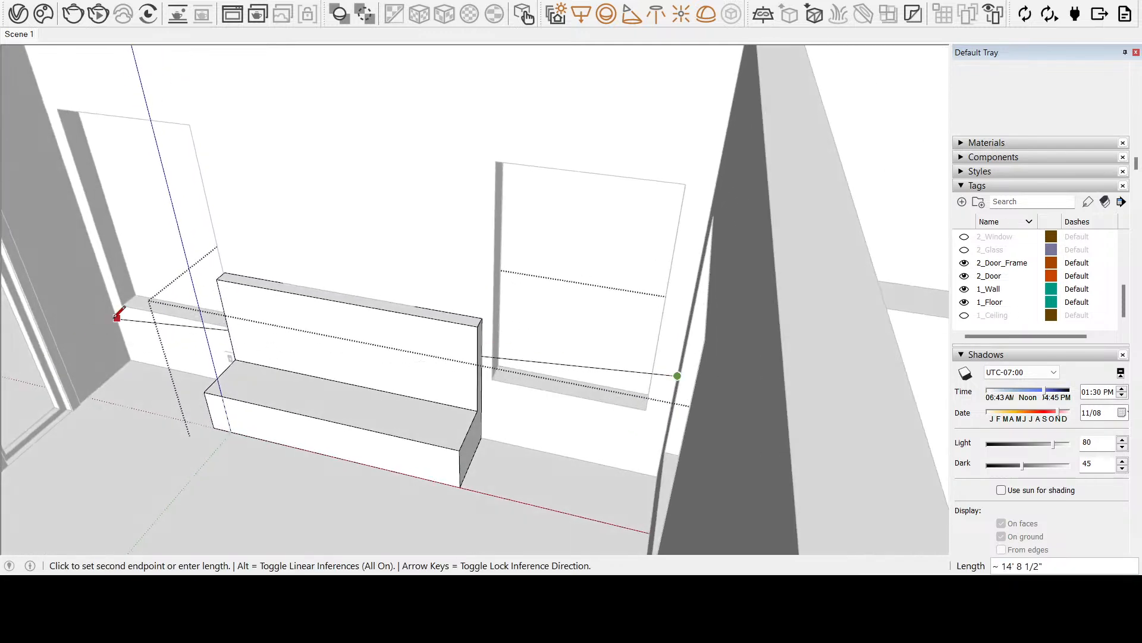
click(99, 269)
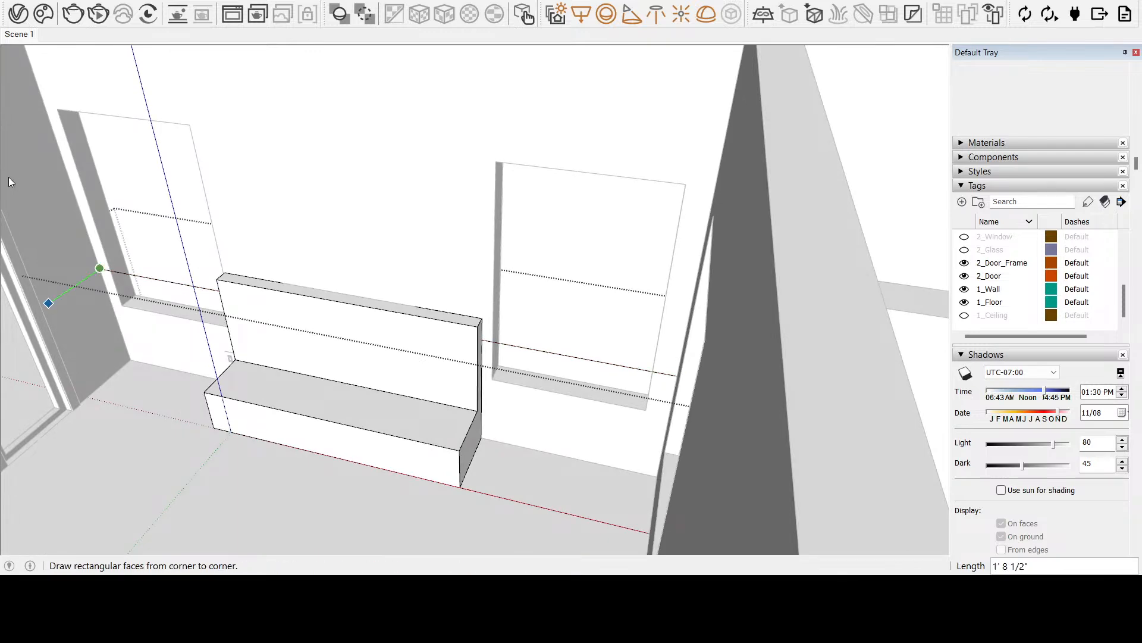
shift+middle_drag(351, 319, 400, 411)
middle_drag(400, 411, 504, 397)
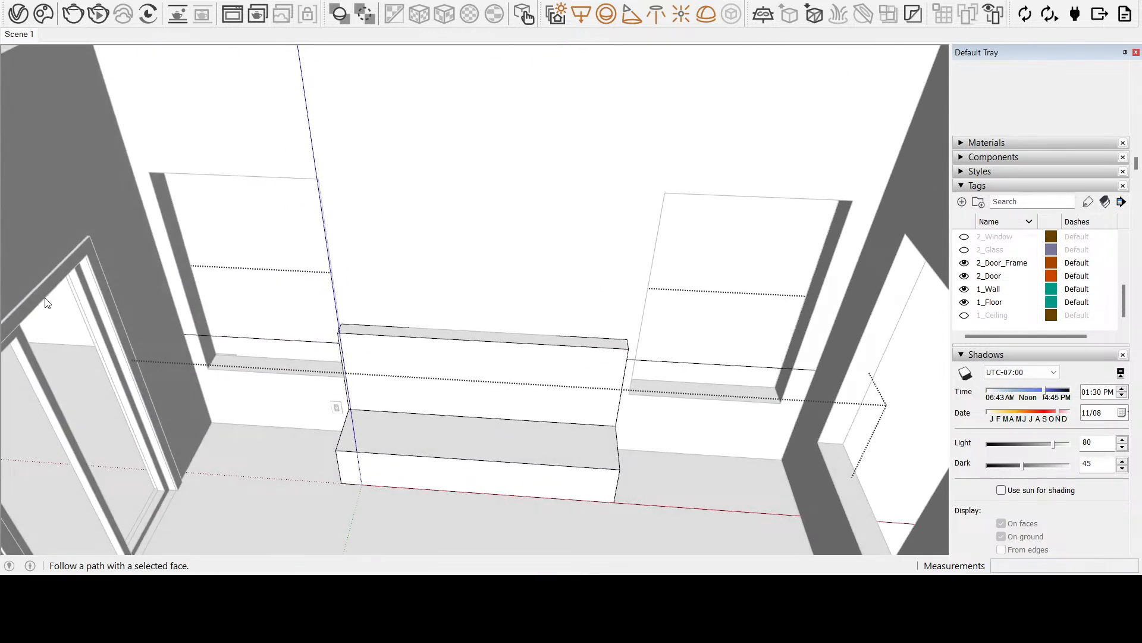
Push the low back wall's top face down 7" to align with the line drawn across the room's back wall
key(p)
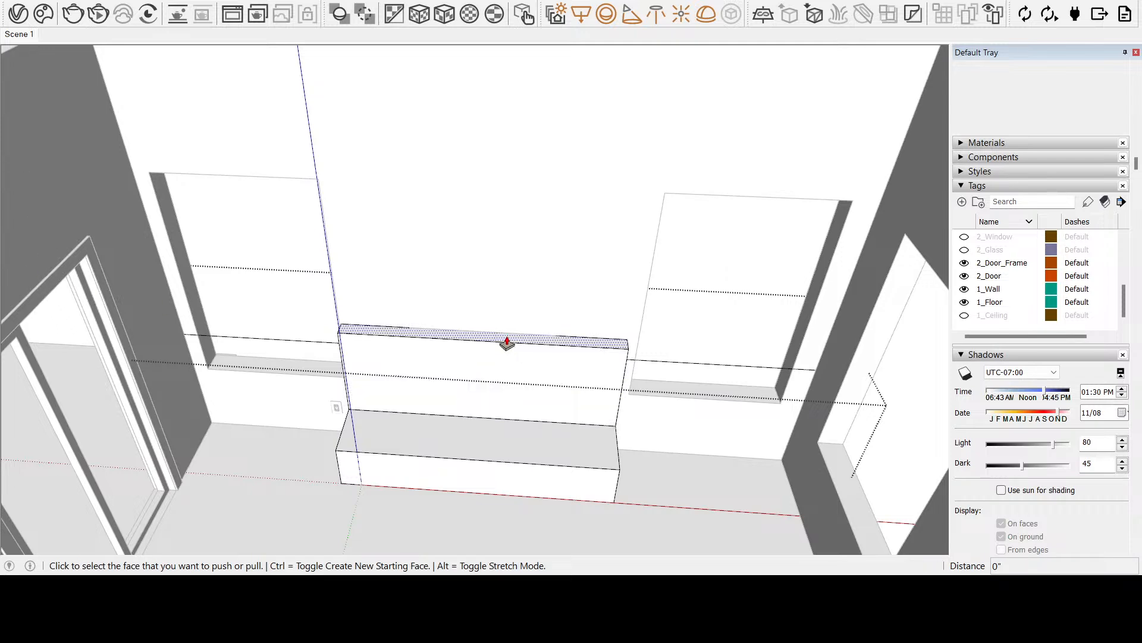
click(506, 342)
click(321, 345)
Extend the left end of the hearth and low back wall with Push/Pull until it meets the room's left wall
middle_drag(421, 359, 420, 472)
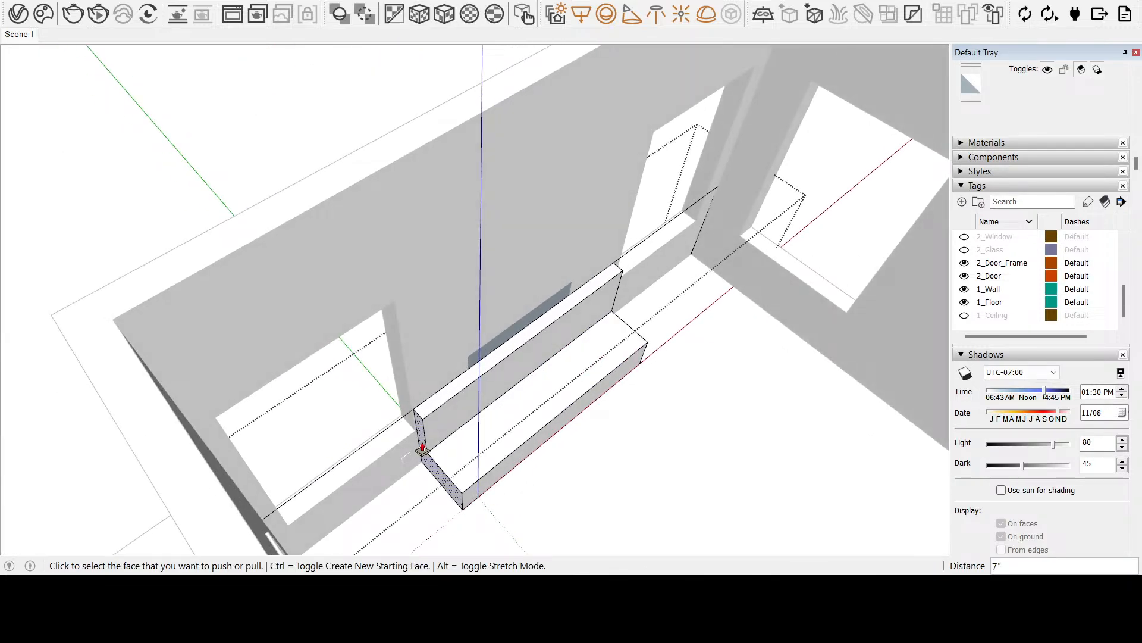
drag(422, 451, 417, 455)
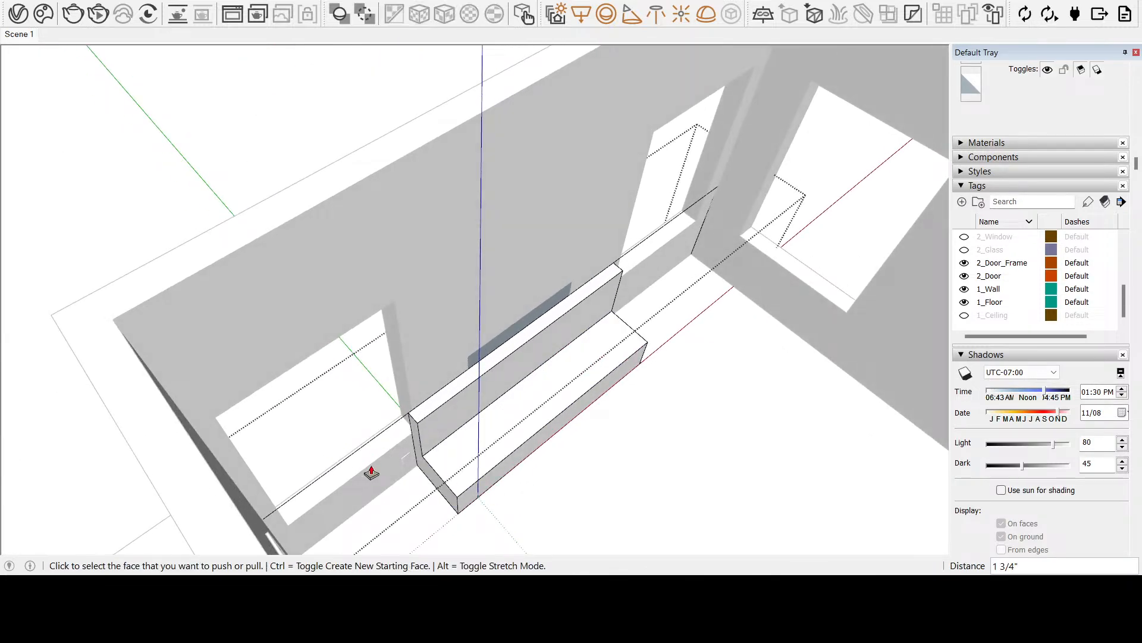
click(413, 442)
middle_drag(387, 459, 199, 398)
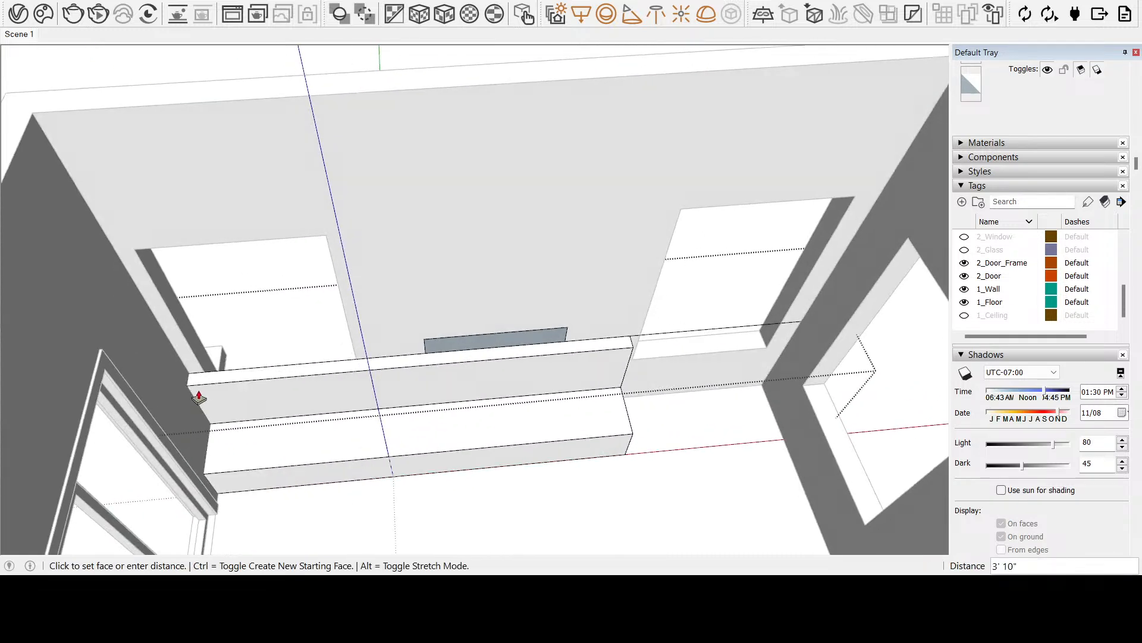
click(198, 398)
Extend the right end of the hearth and low back wall 4' 3" to meet the room's right wall
middle_drag(725, 427, 451, 374)
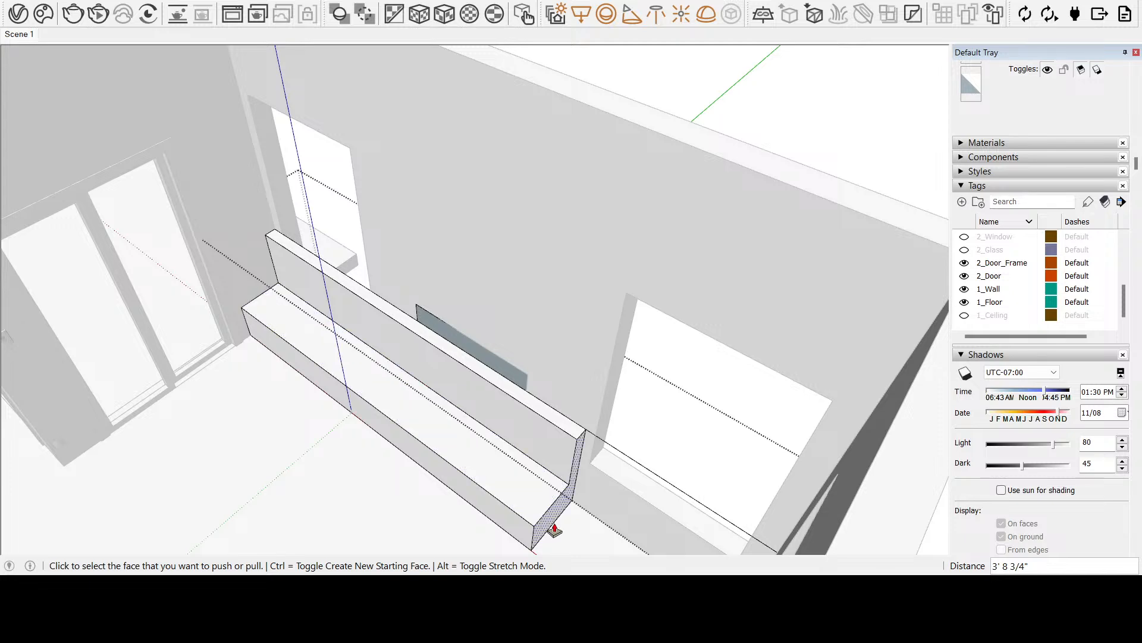
click(553, 522)
middle_drag(605, 508, 861, 398)
click(863, 352)
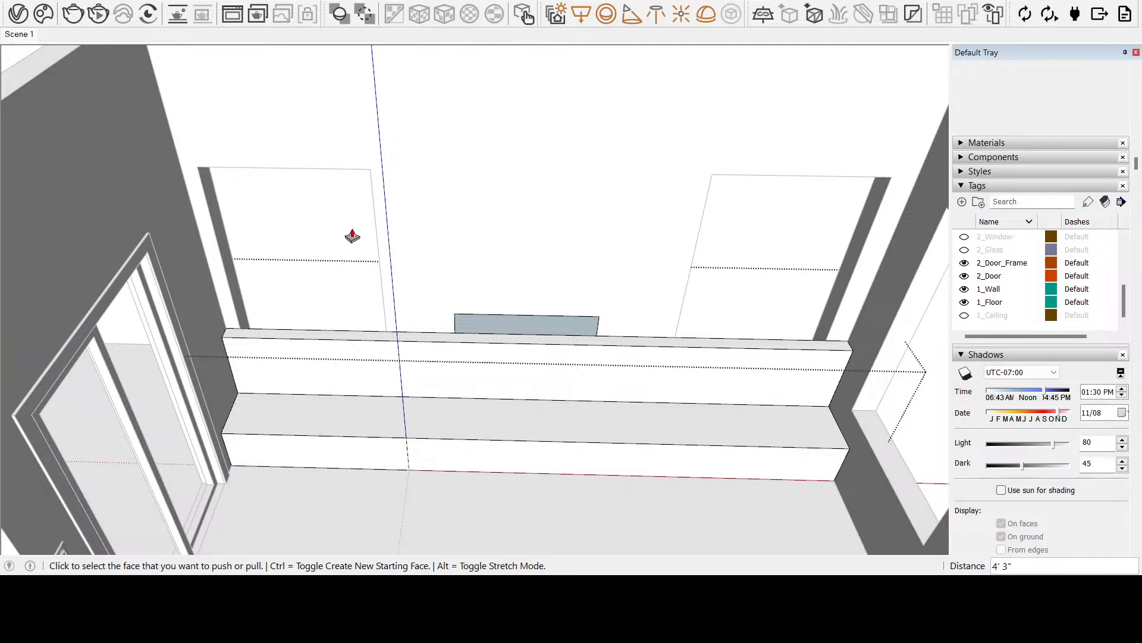
Erase exposed edges of the leftover firebox, above the low back wall and from outside the house
click(35, 75)
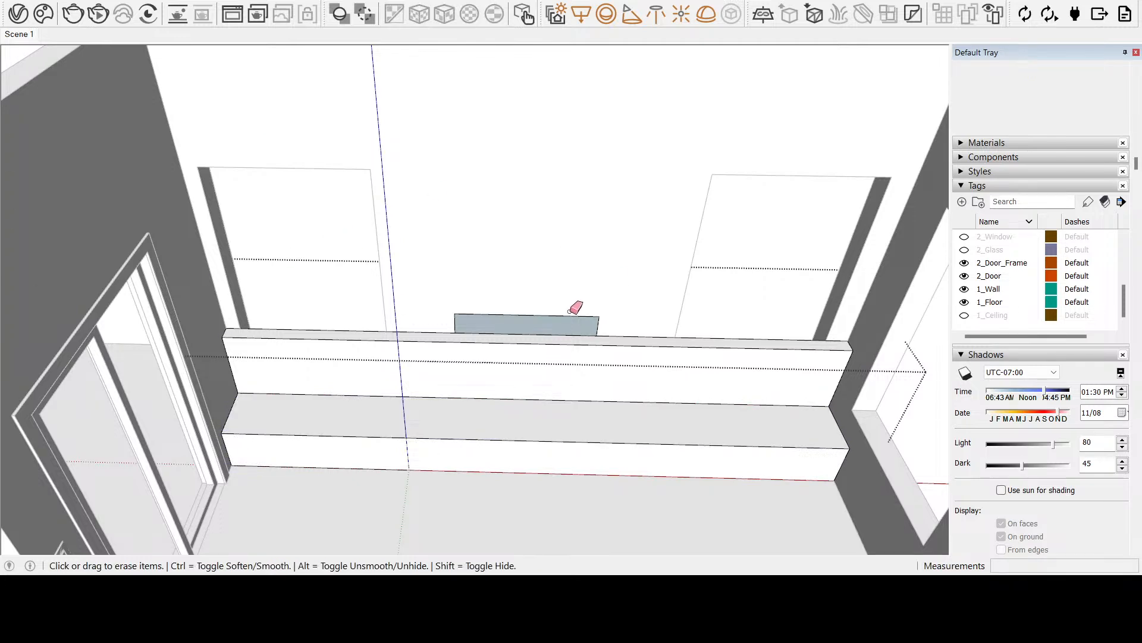
click(570, 317)
mouse_move(466, 316)
middle_down()
mouse_move(620, 301)
mouse_move(581, 311)
mouse_move(390, 301)
mouse_move(326, 249)
mouse_move(197, 245)
middle_up()
scroll(851, 434, down, 3)
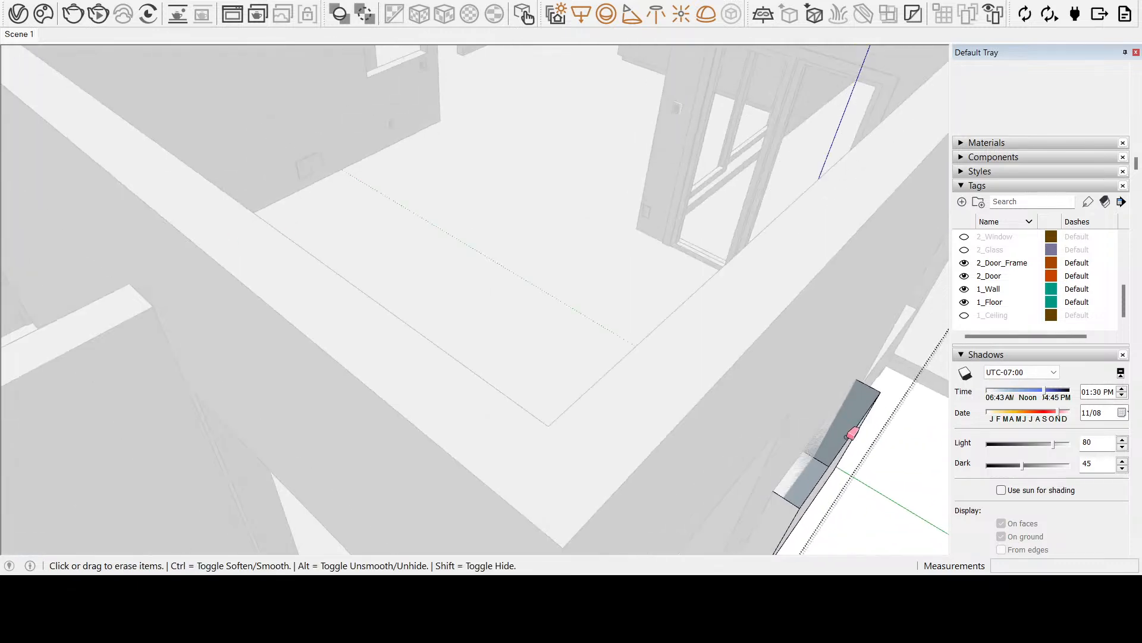
click(833, 466)
mouse_move(279, 507)
shift+middle_down()
mouse_move(43, 439)
mouse_move(242, 224)
mouse_move(387, 238)
mouse_move(366, 262)
mouse_move(559, 261)
shift+middle_up()
Erase the remaining firebox faces and short corner edges in the exterior wall's fireplace opening
click(48, 100)
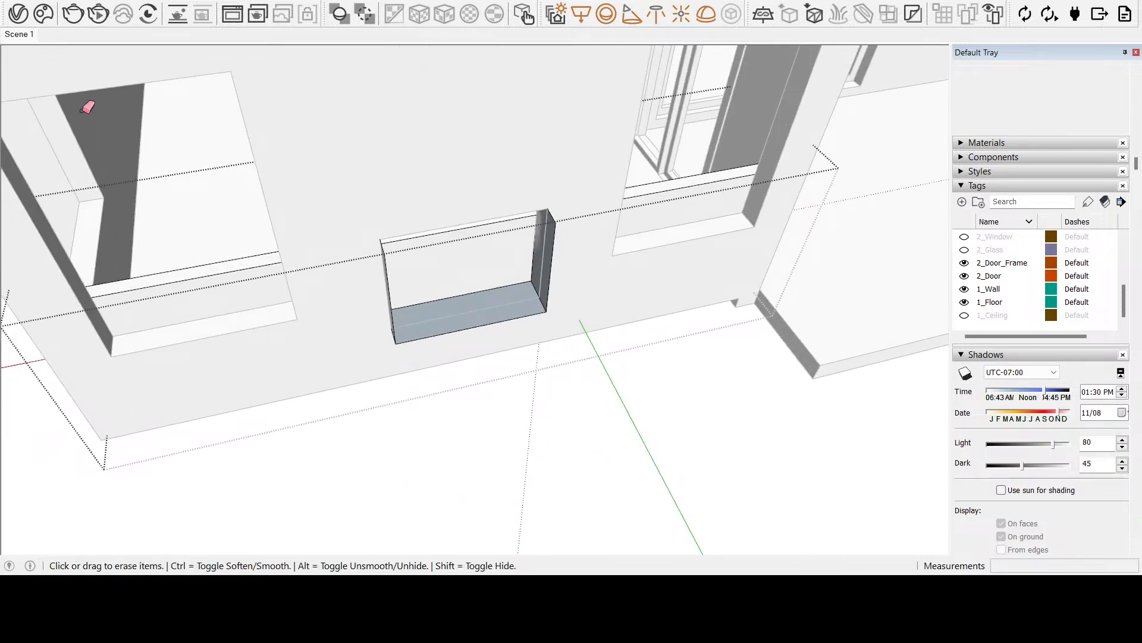
scroll(439, 322, up, 3)
middle_drag(360, 297, 464, 273)
click(458, 278)
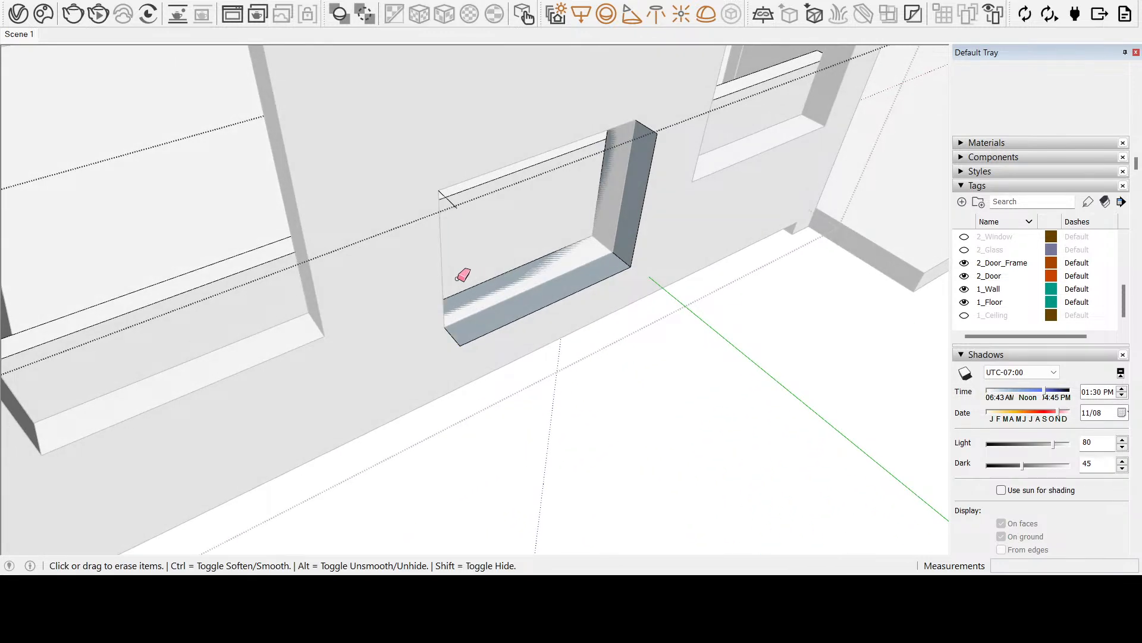
click(488, 332)
mouse_move(643, 231)
mouse_down()
mouse_move(635, 244)
mouse_move(650, 131)
mouse_up()
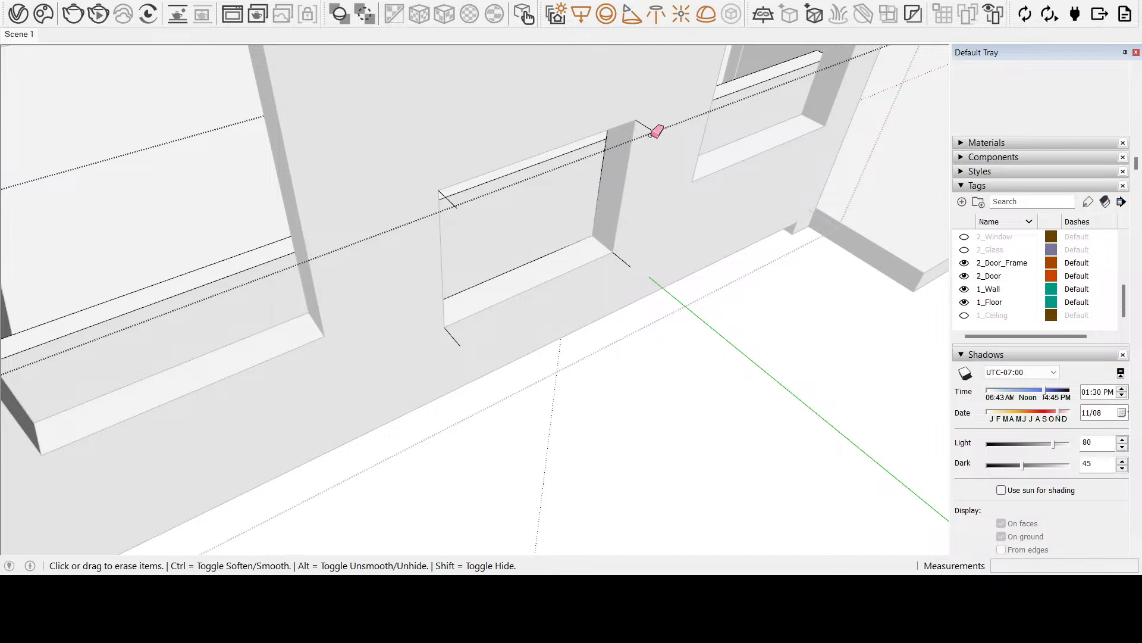
click(628, 262)
click(452, 336)
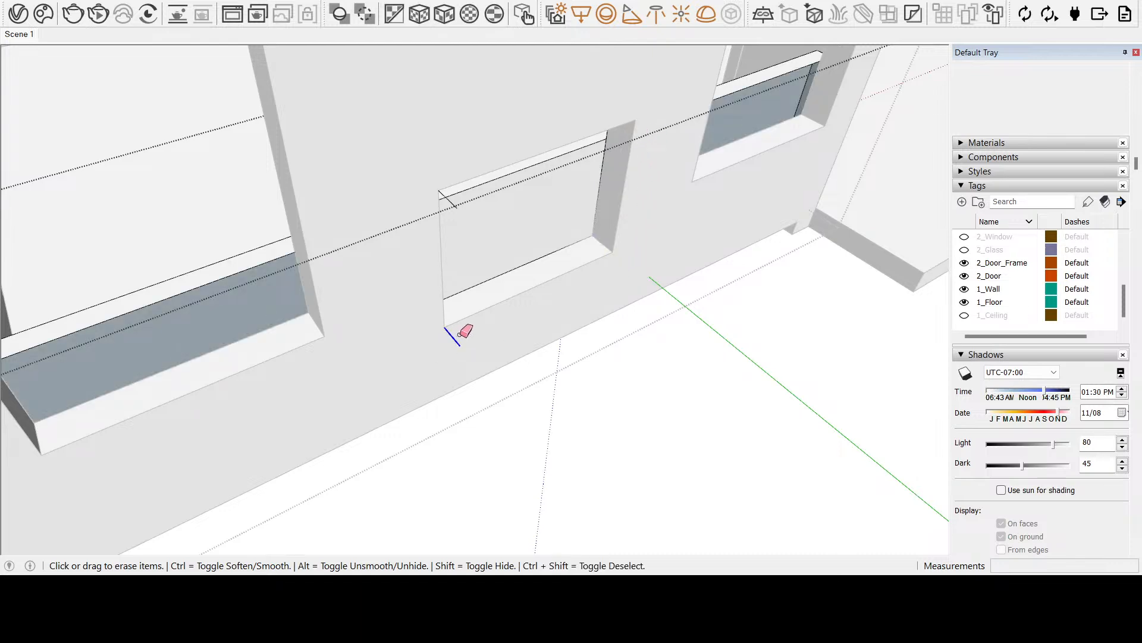
click(447, 199)
Within the wall group, push the top face of the fireplace opening down 2' 6" to close the hole
middle_drag(379, 231, 834, 331)
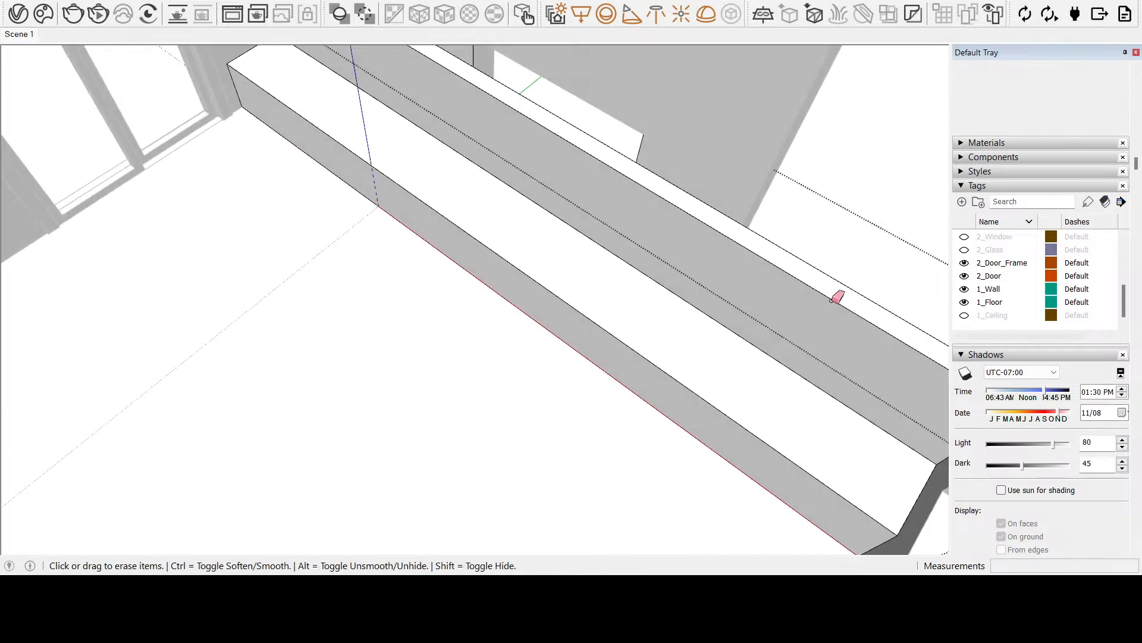
scroll(827, 302, down, 2)
click(52, 444)
drag(619, 205, 538, 385)
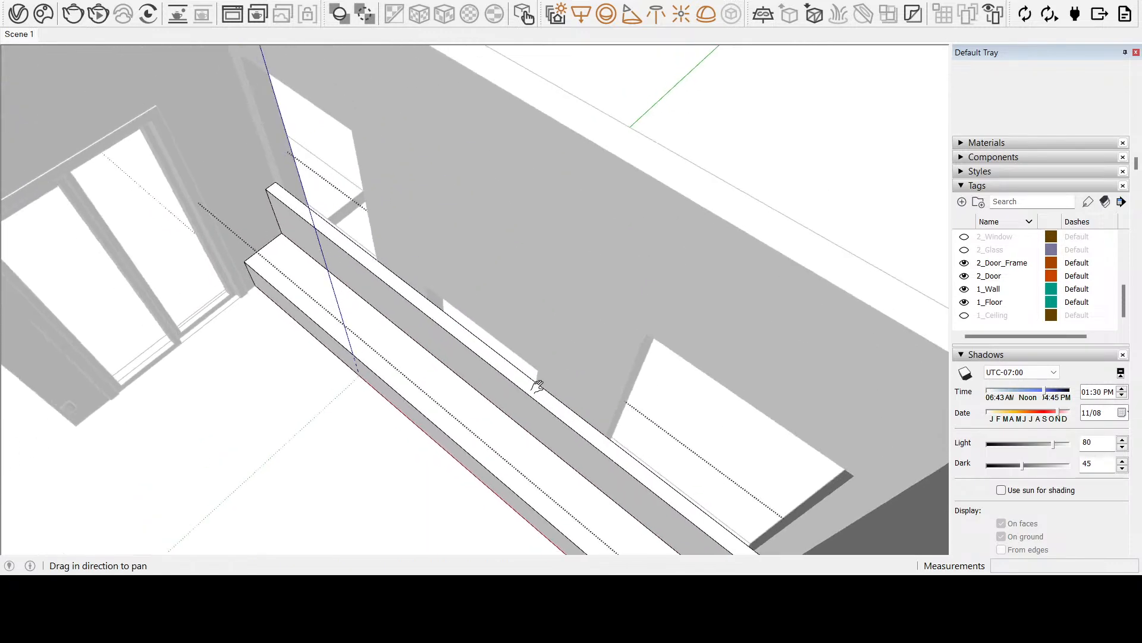
middle_drag(538, 385, 223, 220)
middle_drag(582, 215, 522, 277)
drag(565, 392, 566, 328)
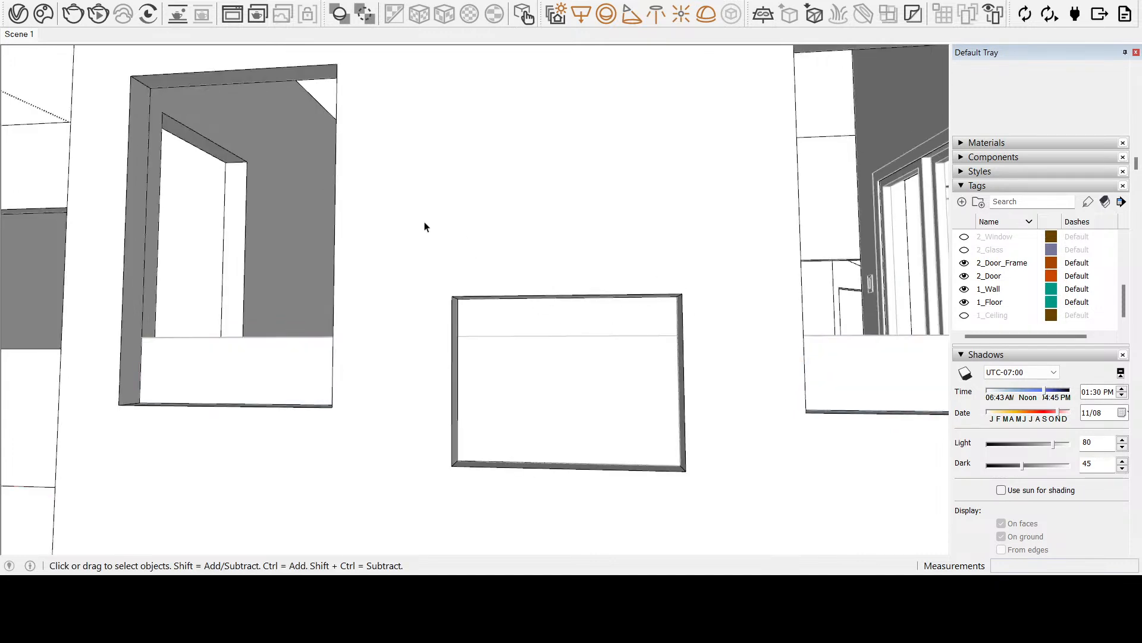
middle_drag(423, 224, 539, 199)
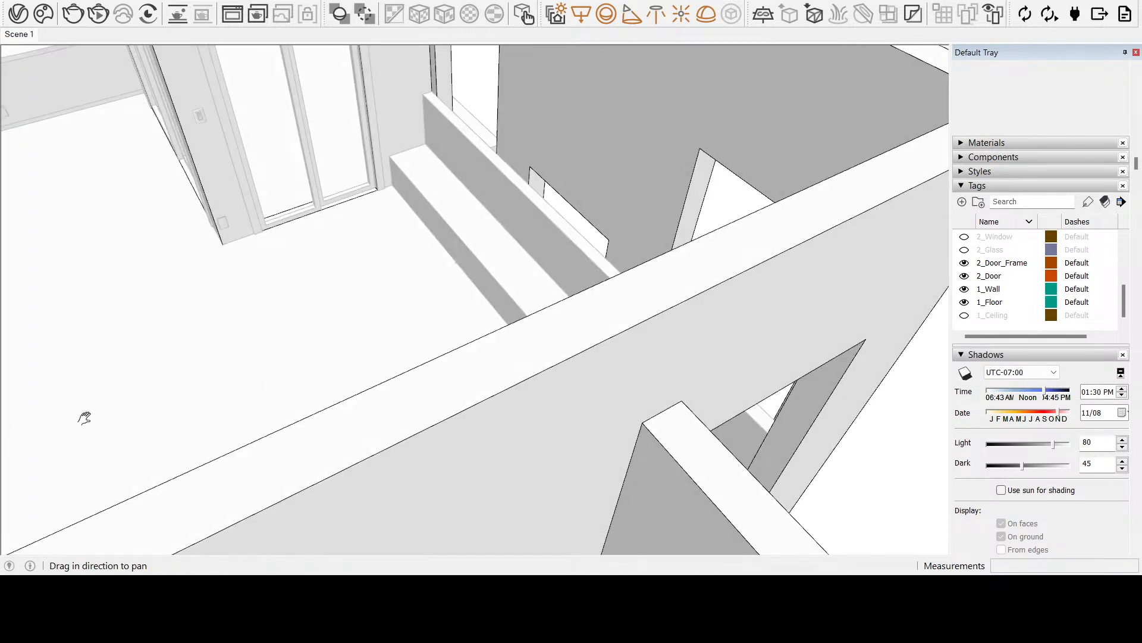
shift+middle_drag(692, 191, 617, 447)
middle_drag(760, 395, 379, 346)
scroll(195, 370, up, 6)
middle_drag(378, 345, 443, 231)
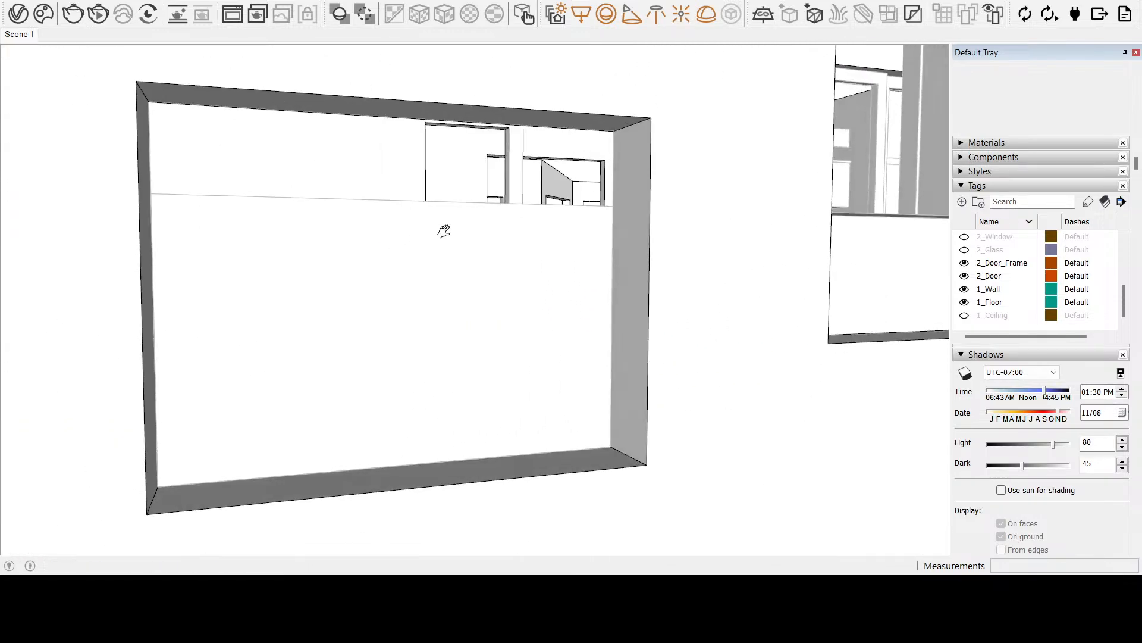
key(p)
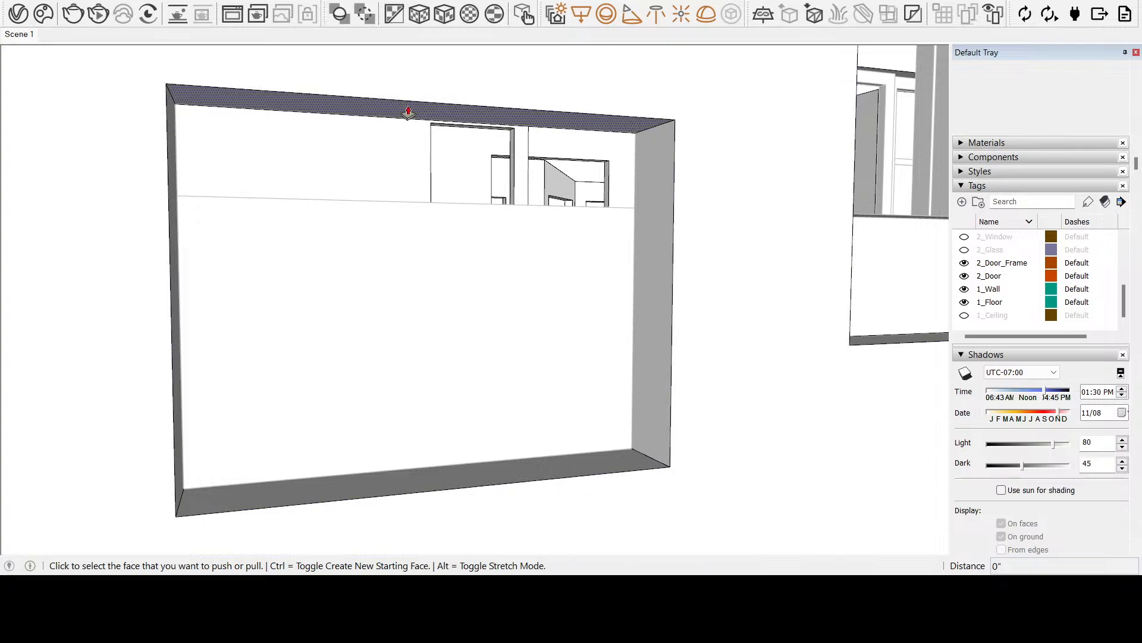
click(408, 112)
click(666, 470)
middle_drag(665, 472, 629, 431)
scroll(631, 424, down, 4)
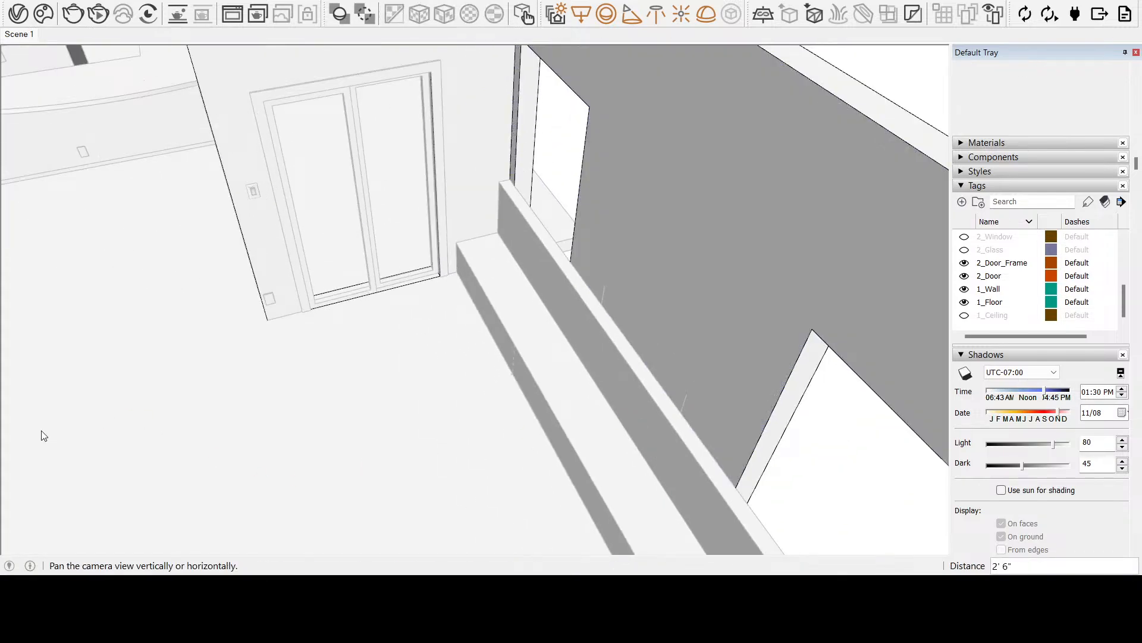
Raise the sill of the window nearest the sliding door 1' 1" to the level of the low back wall's top
click(44, 435)
middle_drag(559, 304, 594, 364)
drag(594, 365, 381, 304)
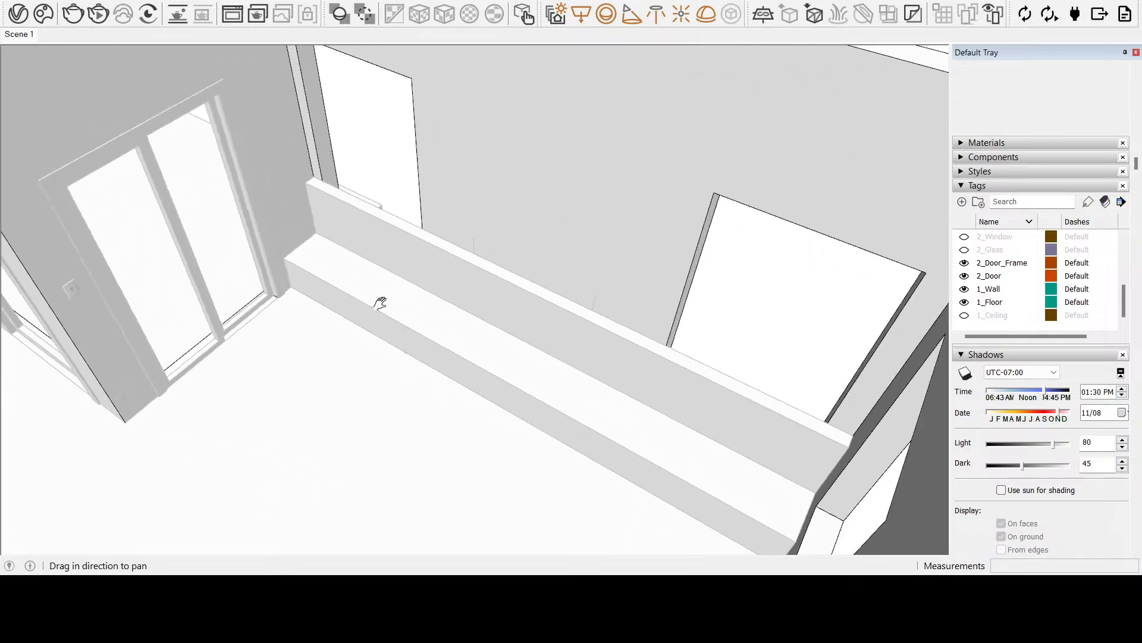
middle_drag(380, 304, 199, 174)
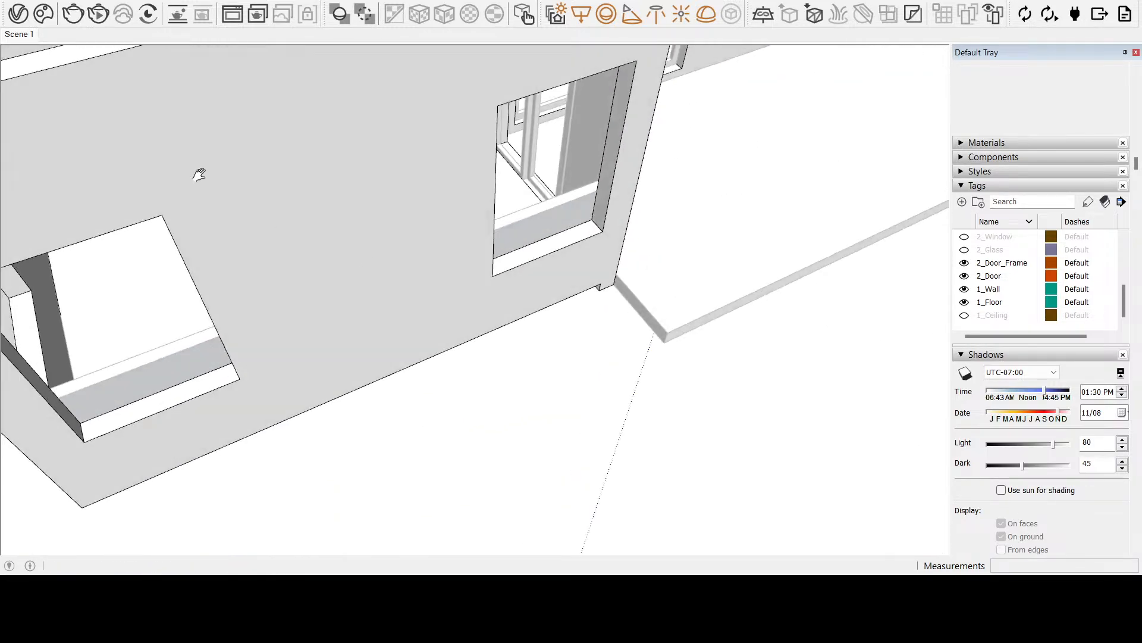
key(space)
click(416, 303)
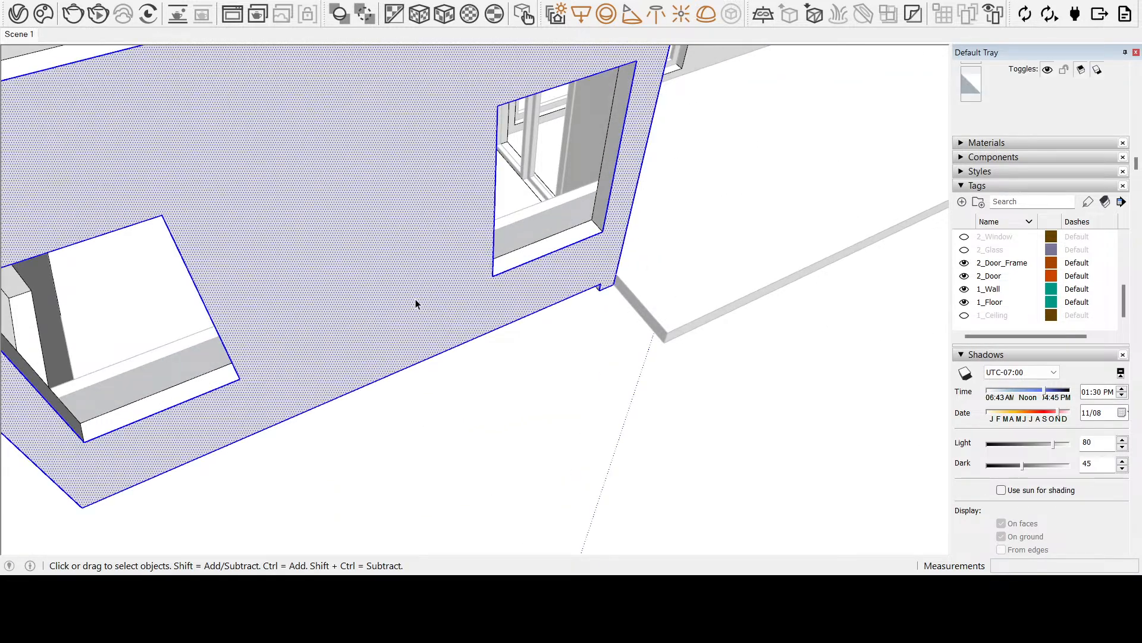
click(520, 250)
click(515, 256)
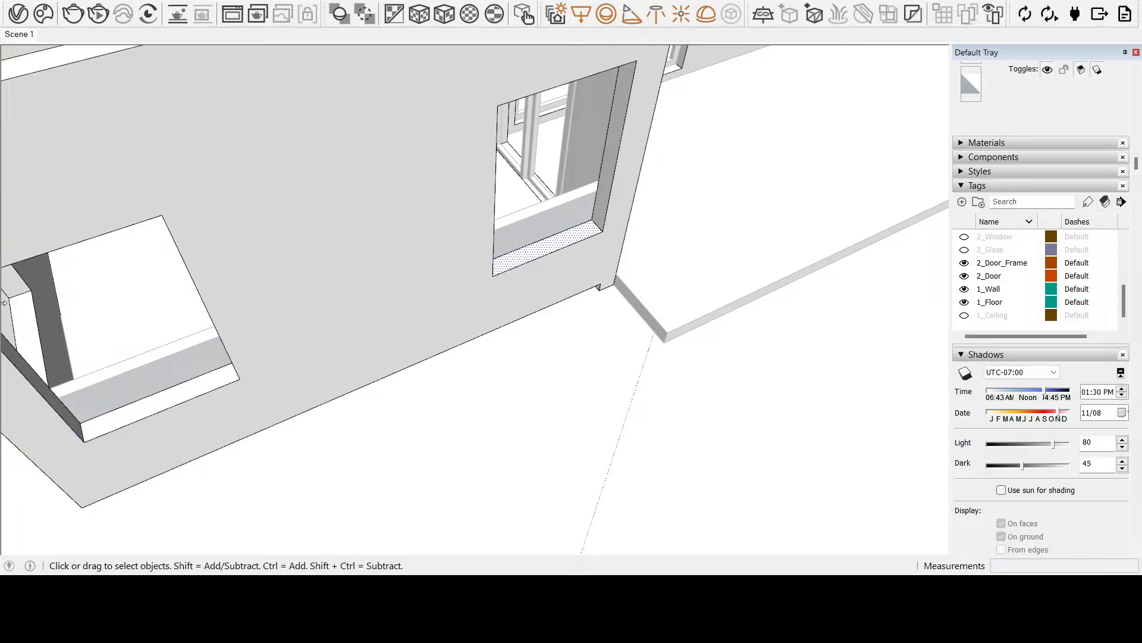
key(p)
click(545, 246)
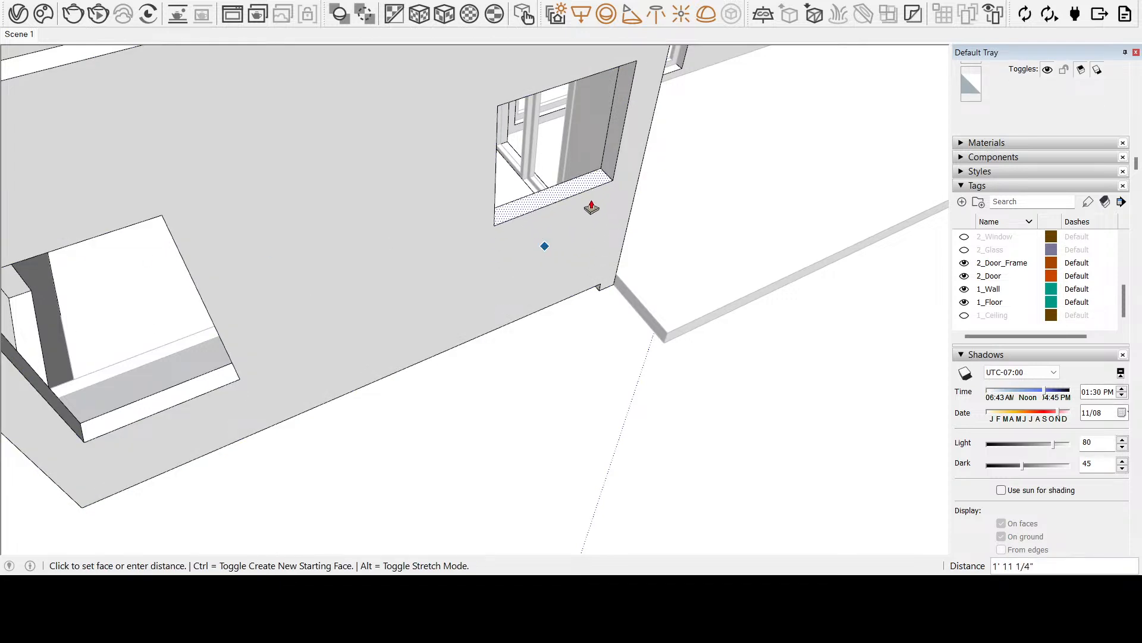
click(160, 361)
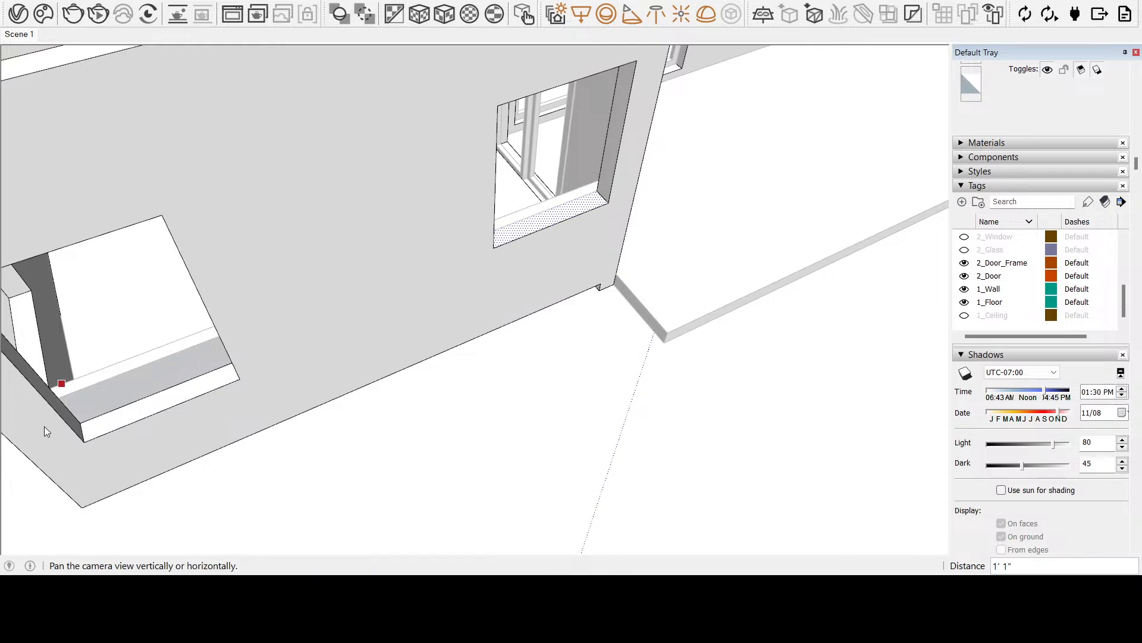
Raise the sill of the window at the other end of the same wall to the low back wall's top
shift+middle_drag(46, 431, 740, 248)
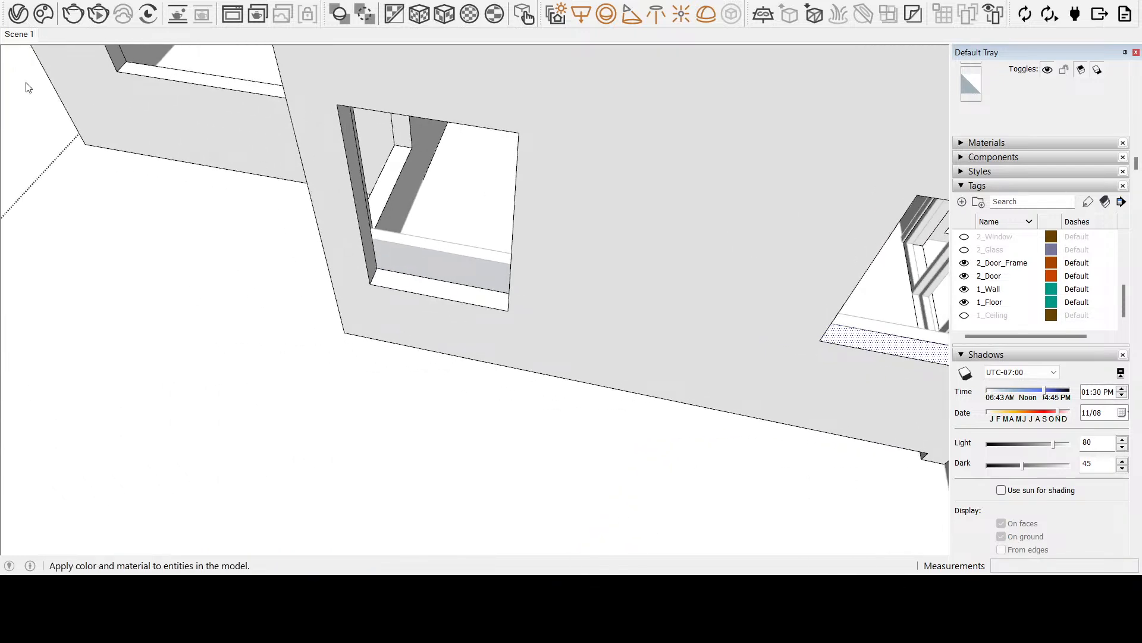
key(space)
click(354, 403)
click(444, 292)
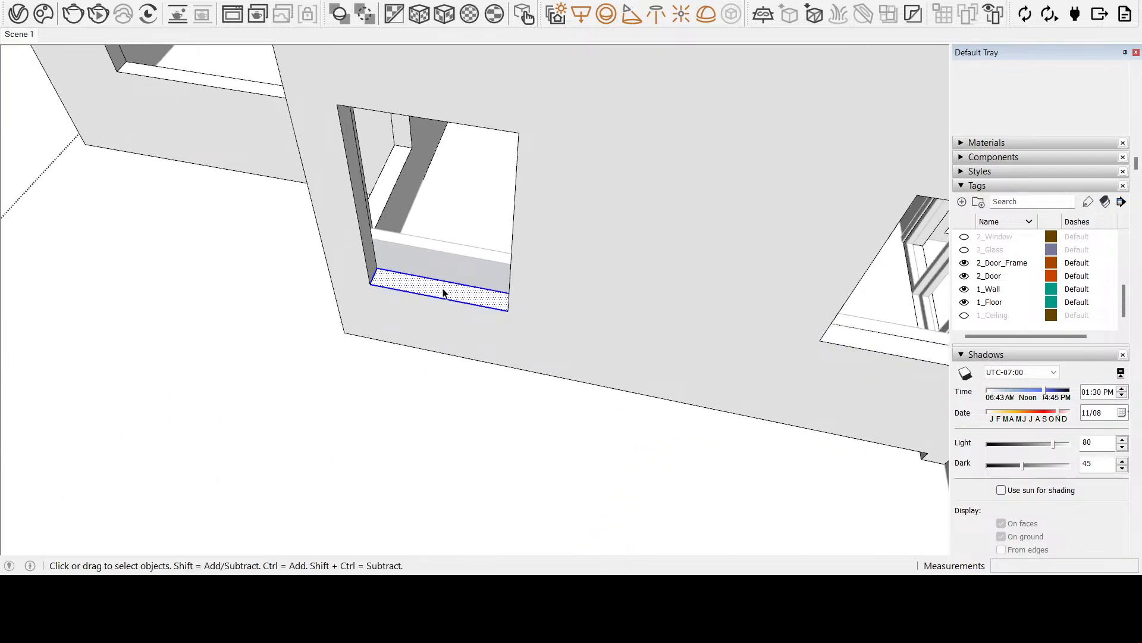
key(p)
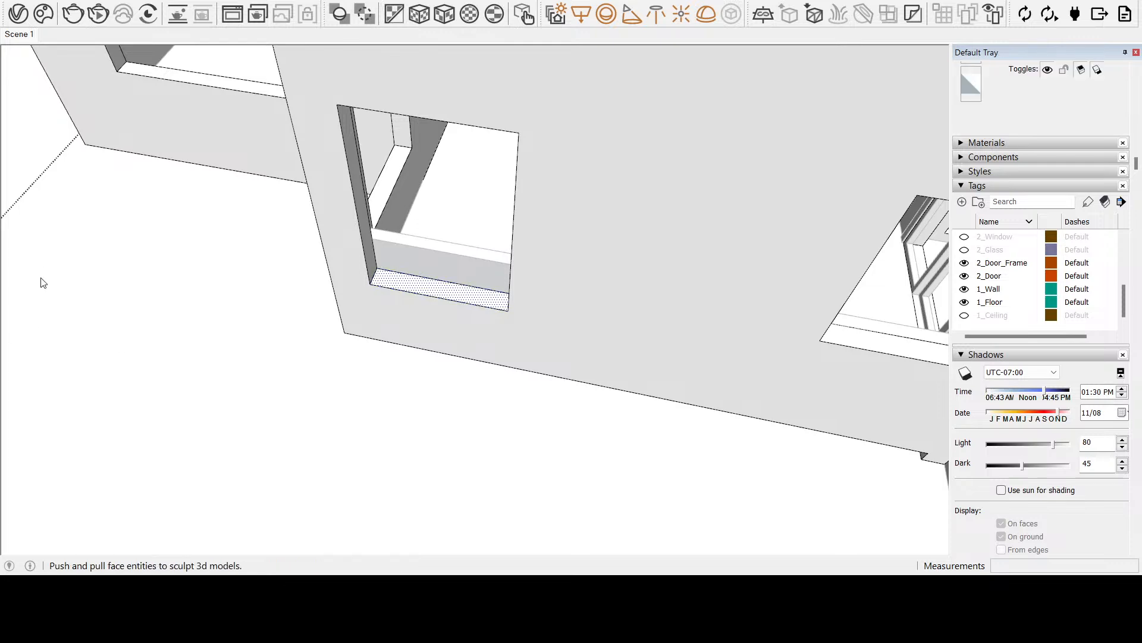
click(450, 293)
click(464, 257)
Examine both window sills against the low back wall from inside the room and clear the selection
middle_drag(464, 257, 107, 291)
key(h)
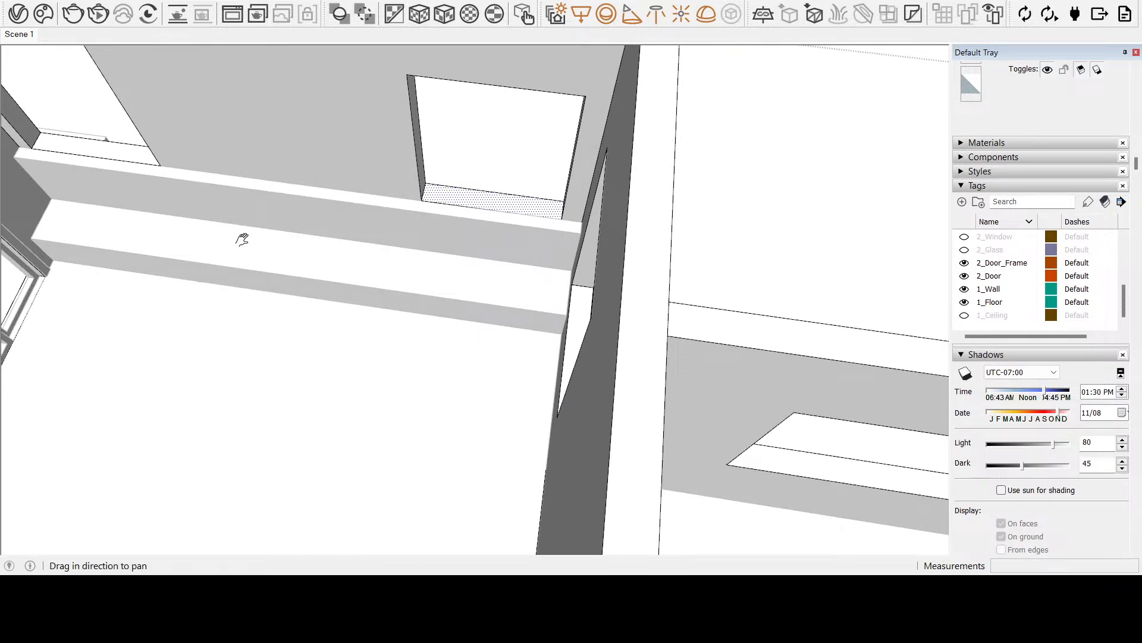
scroll(241, 239, down, 5)
middle_drag(572, 377, 548, 362)
scroll(484, 280, up, 3)
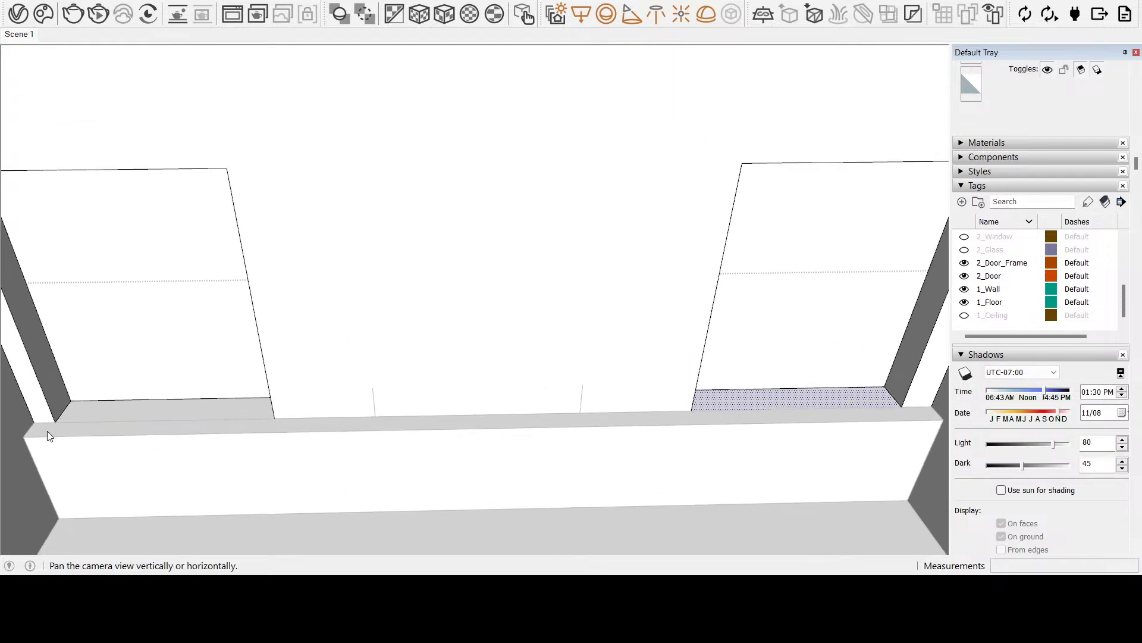
middle_drag(515, 310, 538, 422)
shift+middle_drag(538, 423, 543, 382)
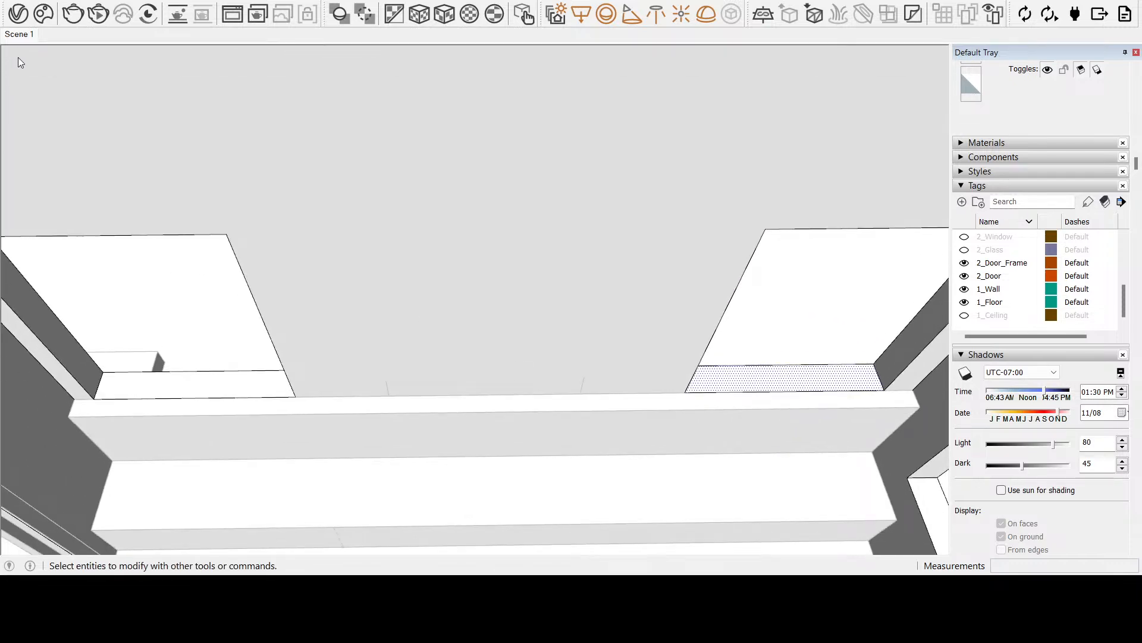
click(18, 59)
scroll(98, 173, down, 4)
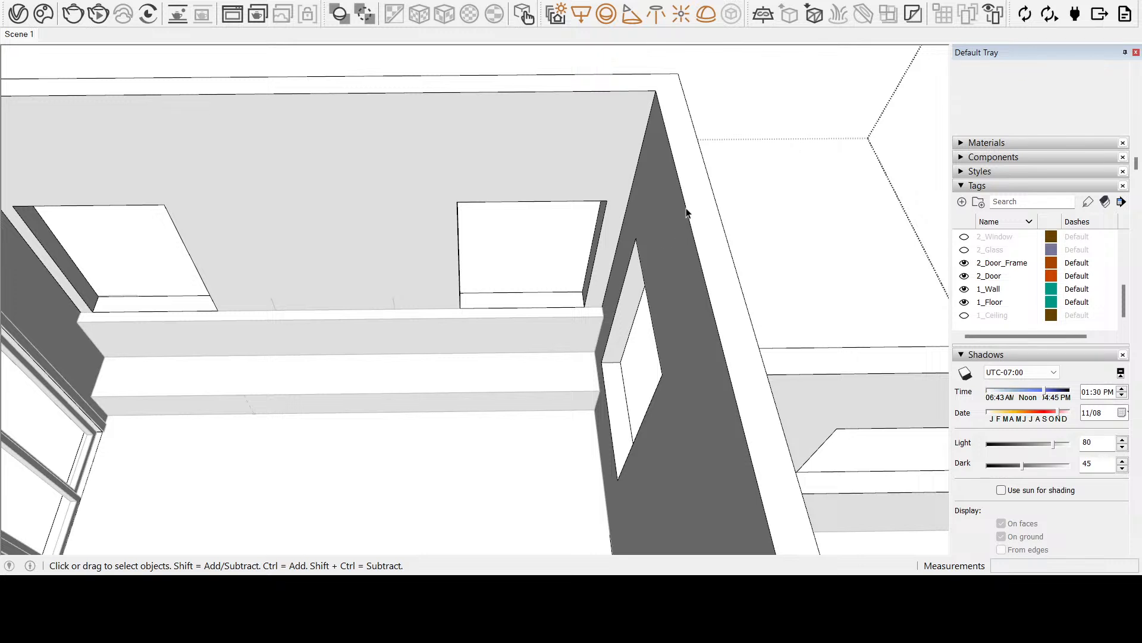
Open the hearth group for editing and push the low back wall's top face down 1' 10" to the hearth top
click(341, 339)
double_click(341, 335)
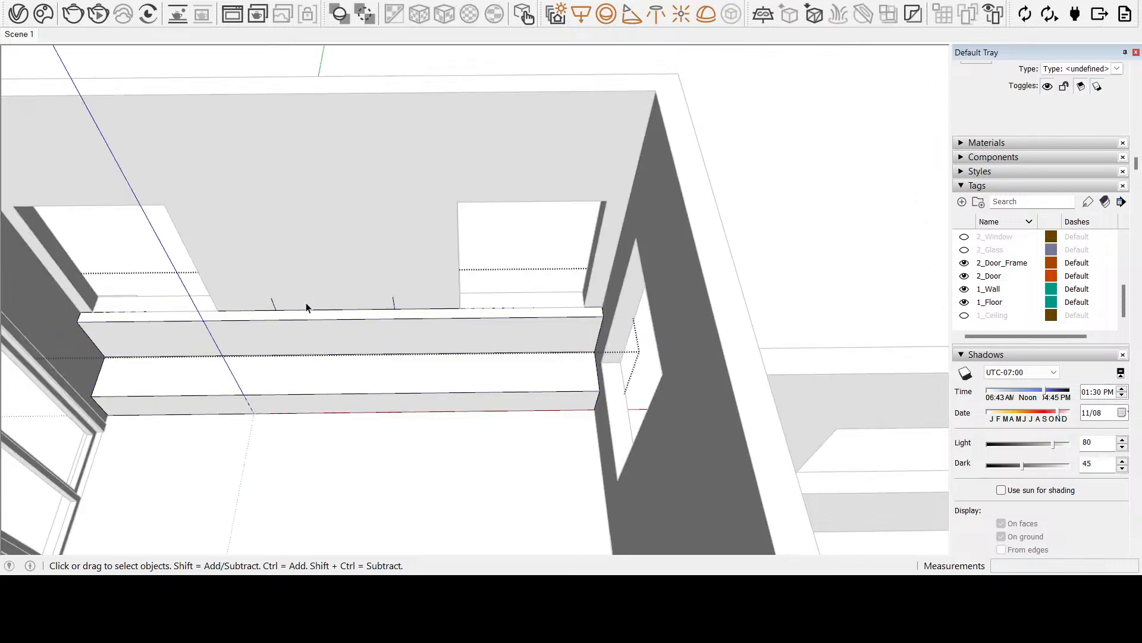
key(q)
key(p)
click(290, 324)
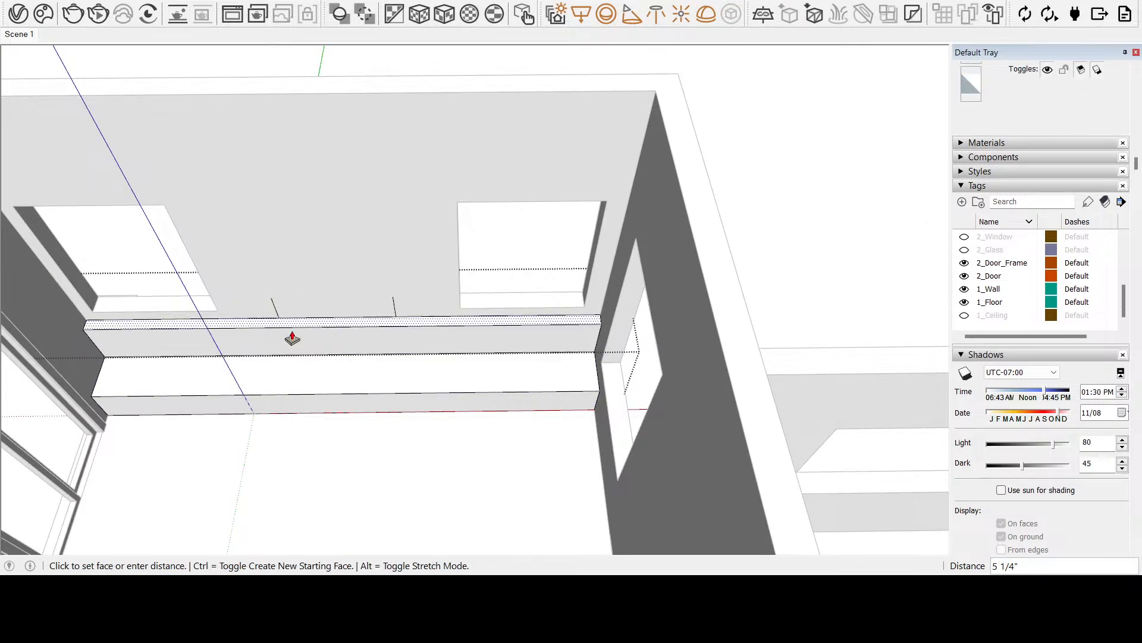
click(317, 361)
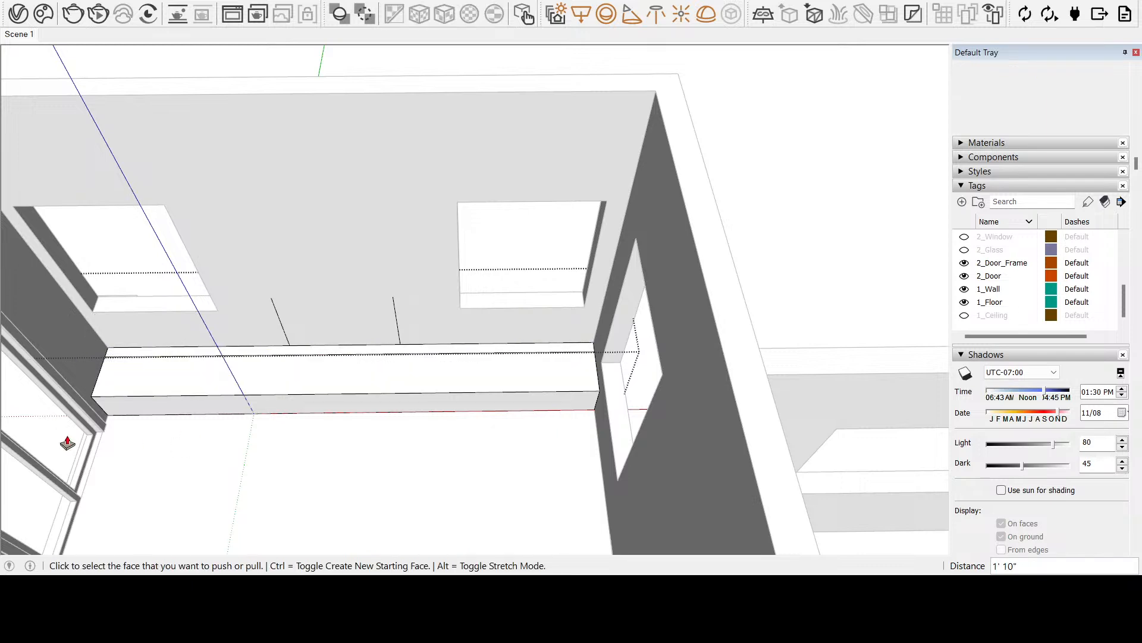
Erase the two leftover vertical firebox edges on the wall above the hearth
shift+middle_drag(282, 349, 322, 418)
scroll(339, 395, up, 3)
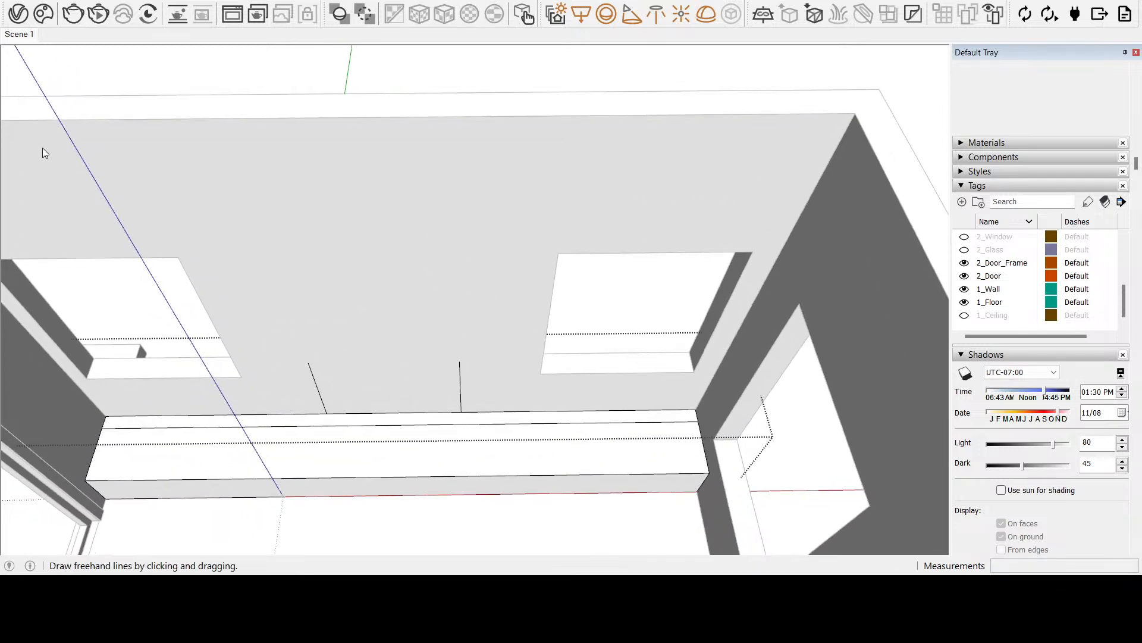
key(e)
click(319, 390)
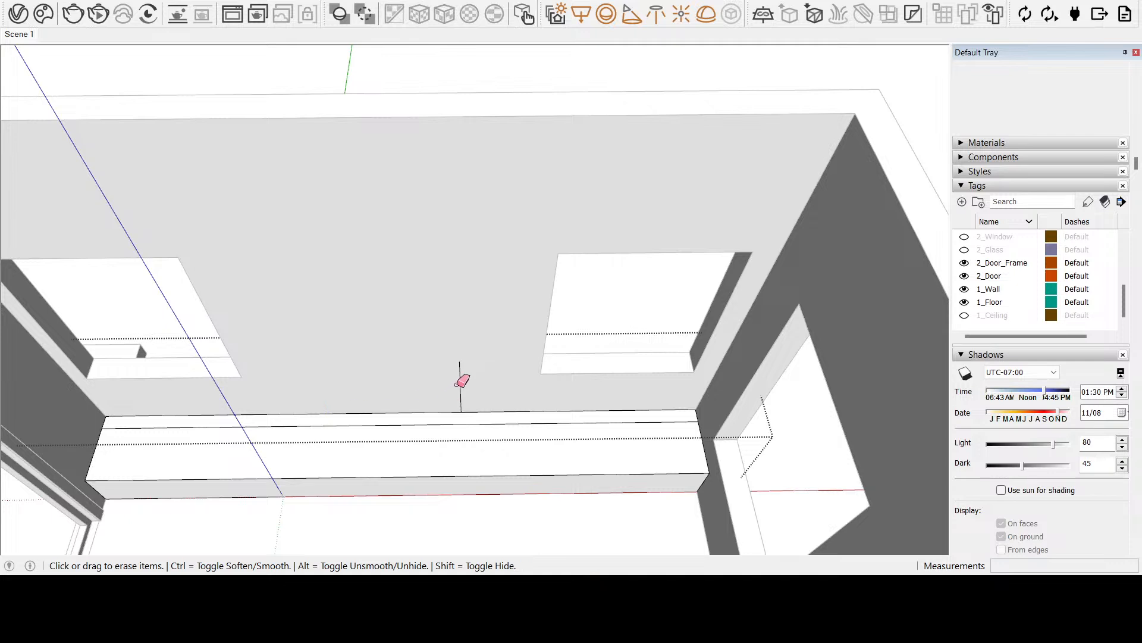
click(461, 381)
Draw a short vertical line up the wall from the hearth's back edge on the sliding-door side of centre
key(r)
key(l)
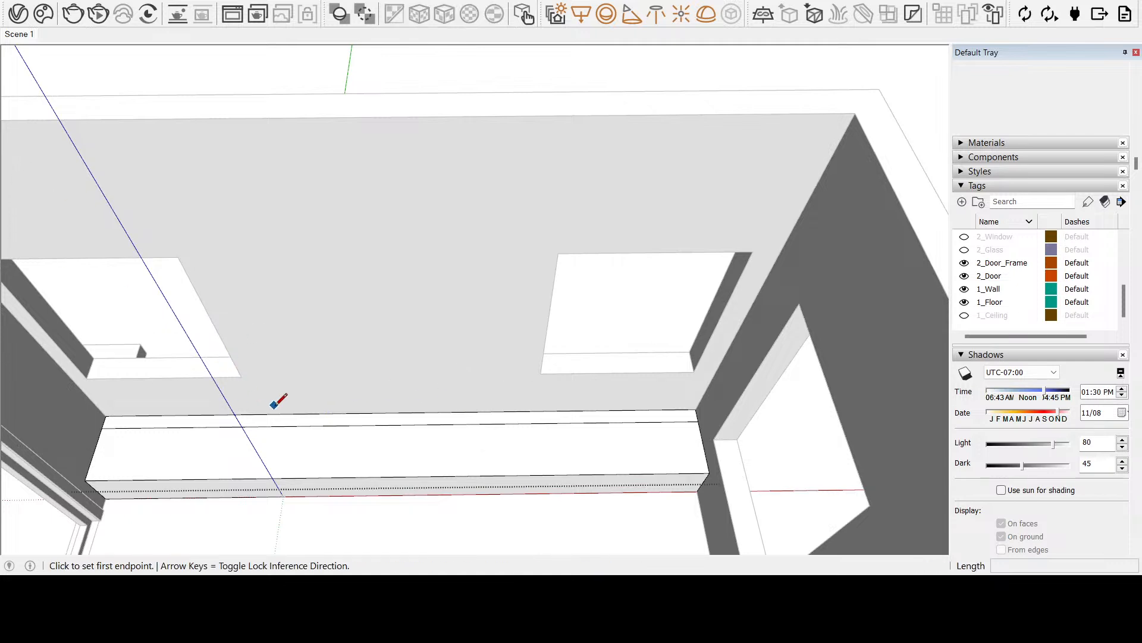
click(295, 413)
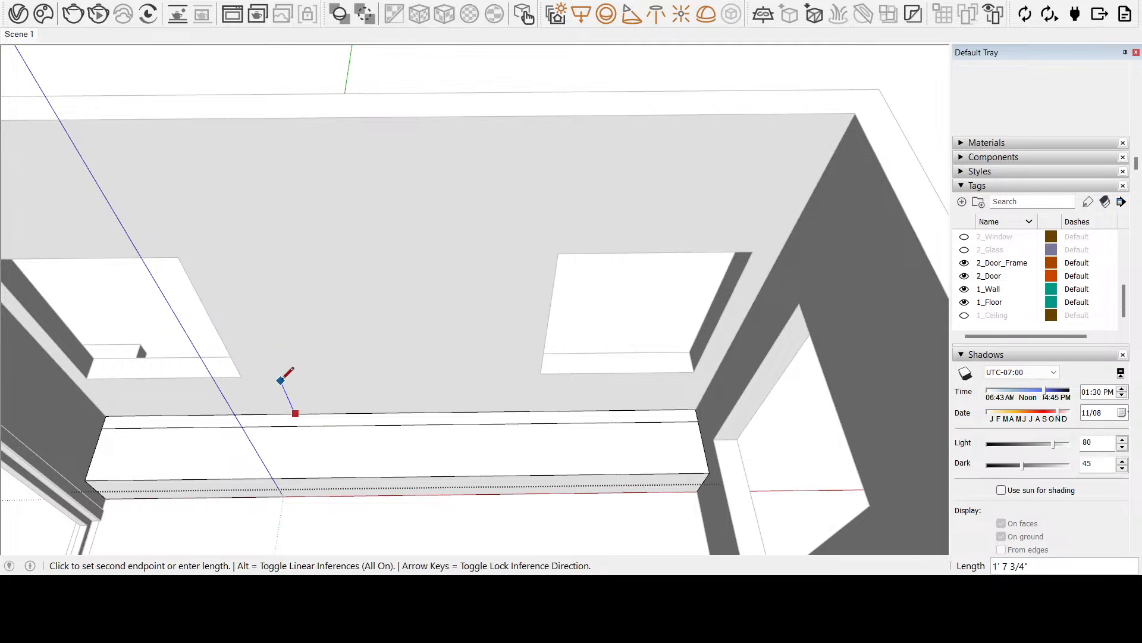
middle_drag(301, 383, 312, 353)
scroll(327, 361, up, 2)
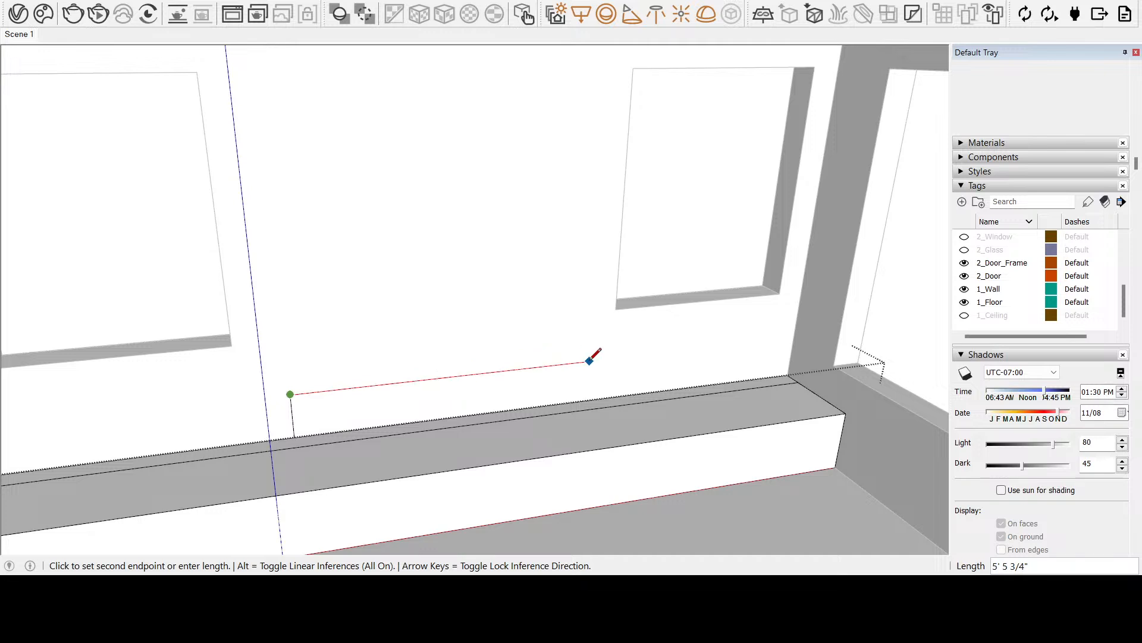
key(Escape)
Redraw the hearth's back edge from wall to wall and erase the parallel seam across the hearth top
middle_drag(609, 396, 582, 421)
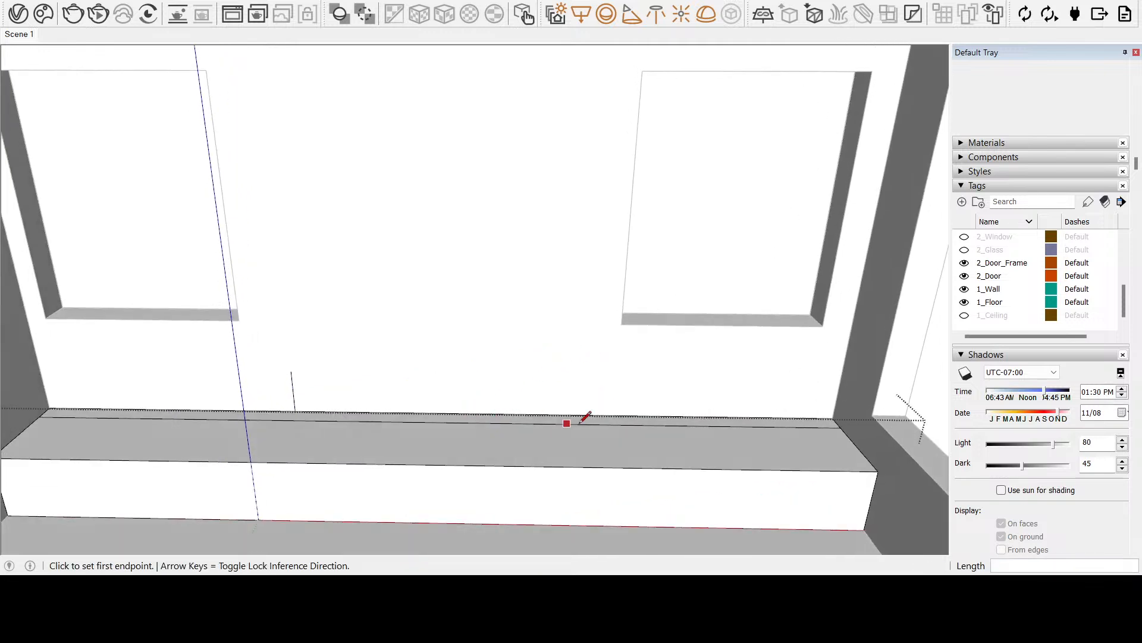
click(833, 418)
scroll(698, 417, down, 2)
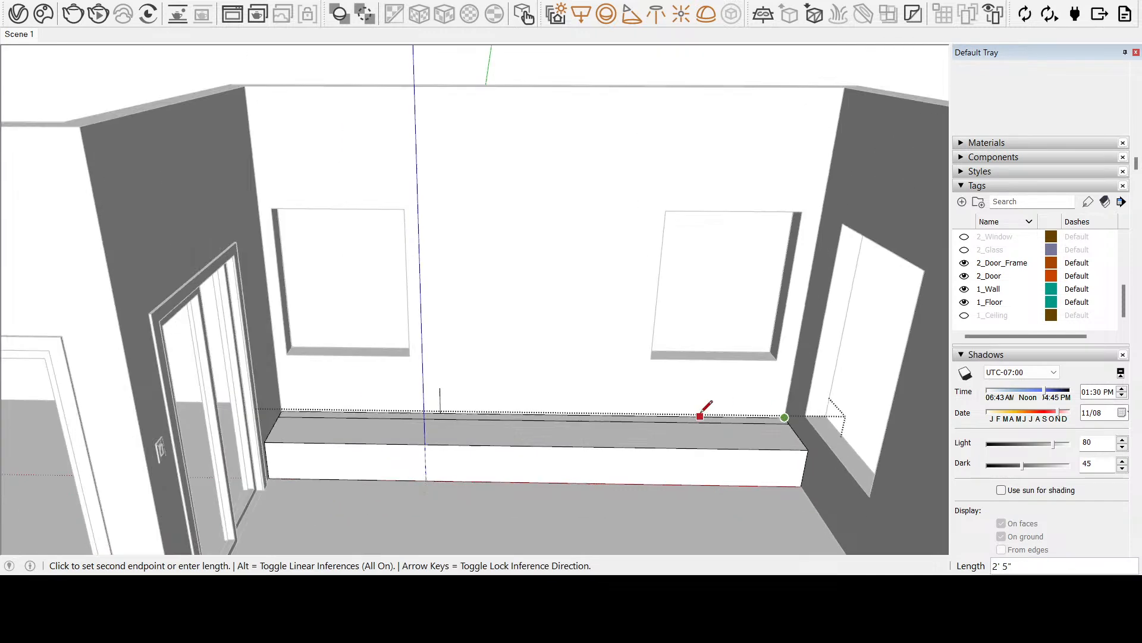
click(281, 411)
key(e)
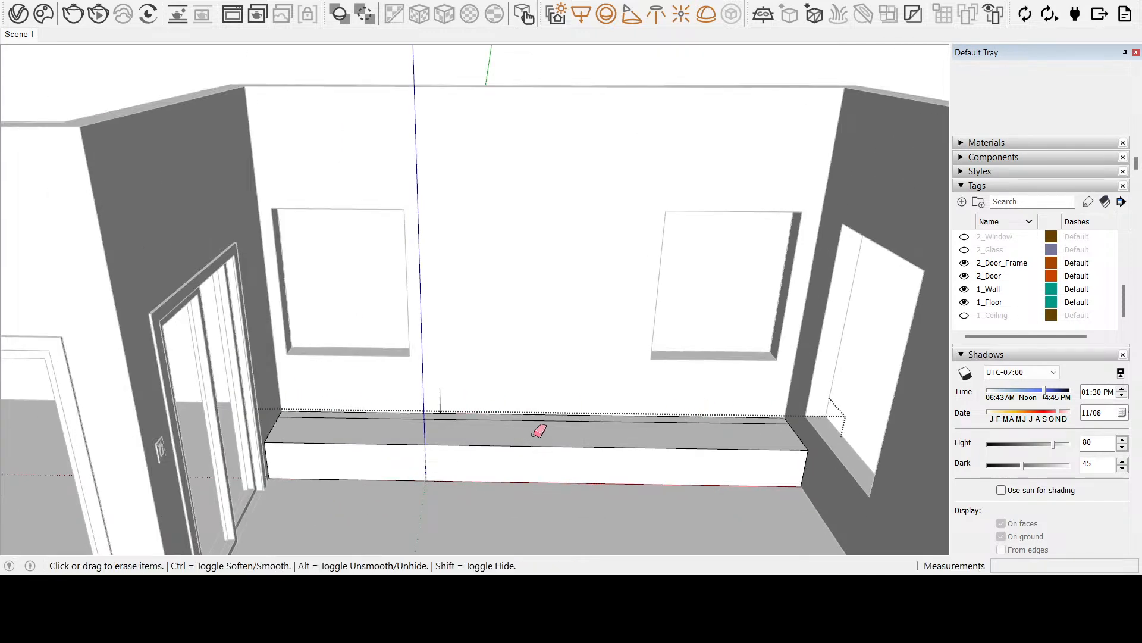
click(457, 415)
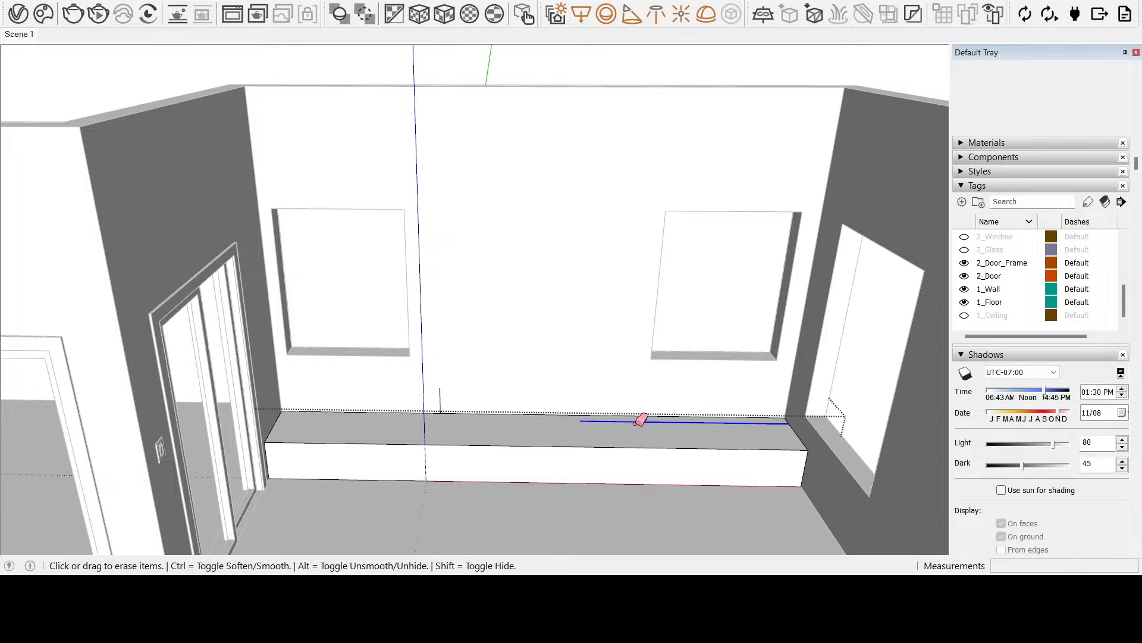
click(637, 421)
Draw a tall vertical centre line up the wall from the midpoint of the hearth's back edge
key(r)
key(l)
scroll(634, 417, up, 2)
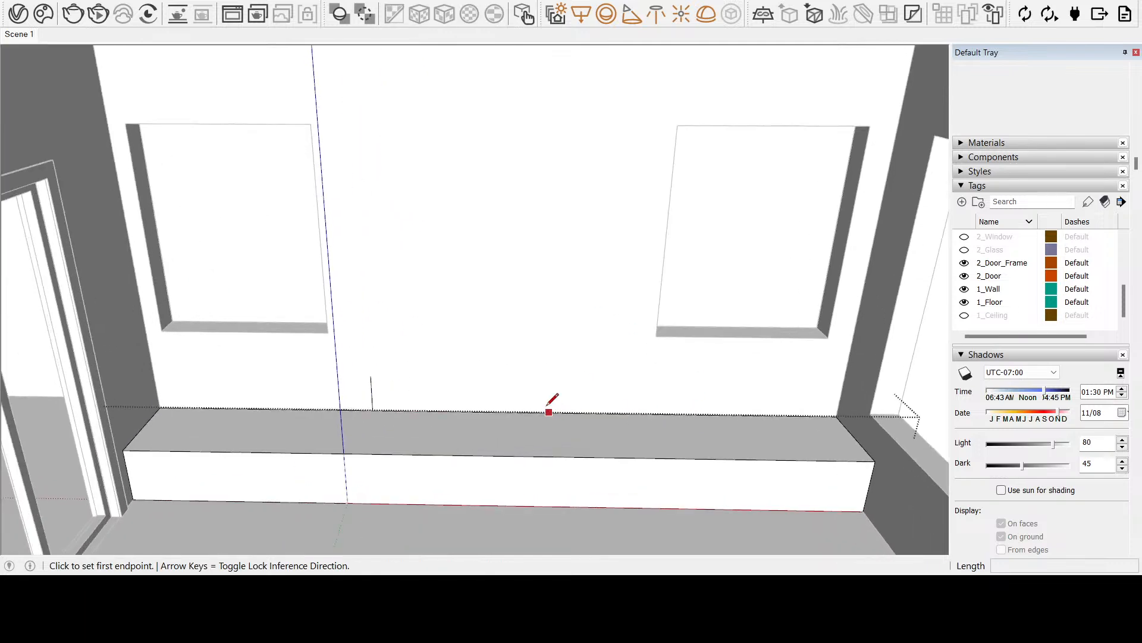
click(486, 411)
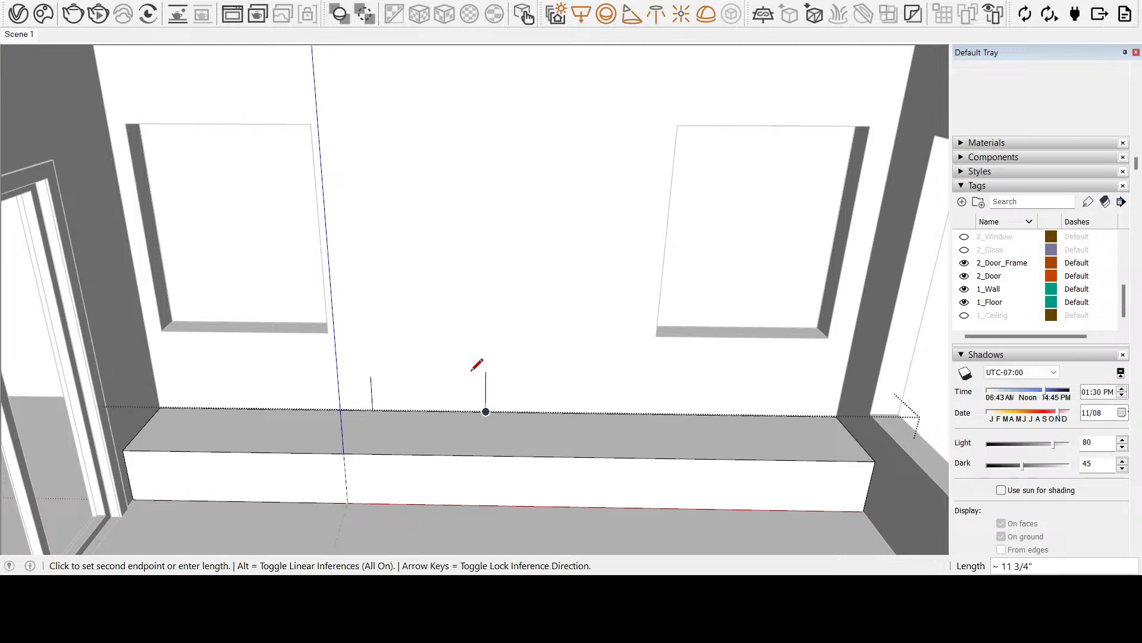
key(Escape)
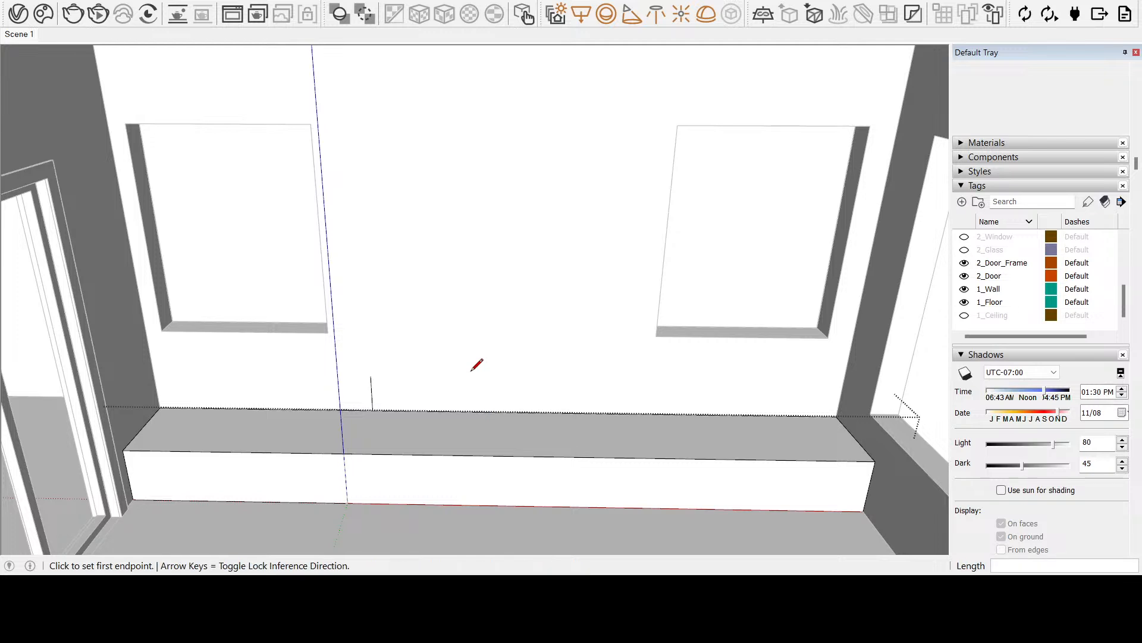
click(486, 410)
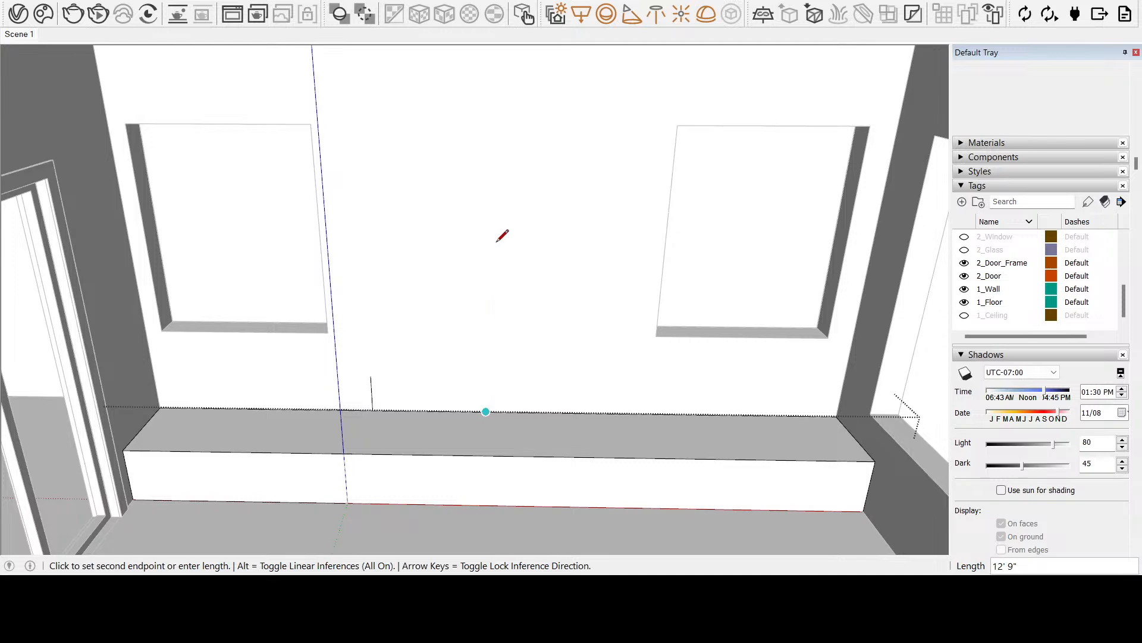
mouse_move(507, 204)
middle_down()
mouse_move(446, 210)
mouse_move(475, 173)
middle_up()
click(483, 183)
key(Escape)
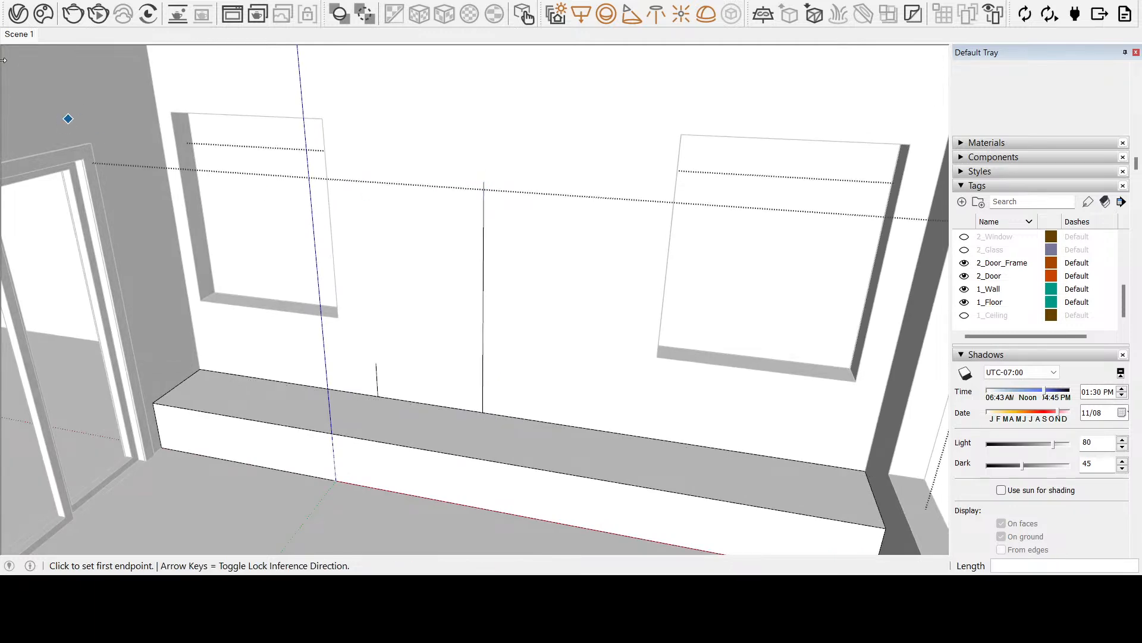
key(space)
middle_drag(426, 319, 476, 328)
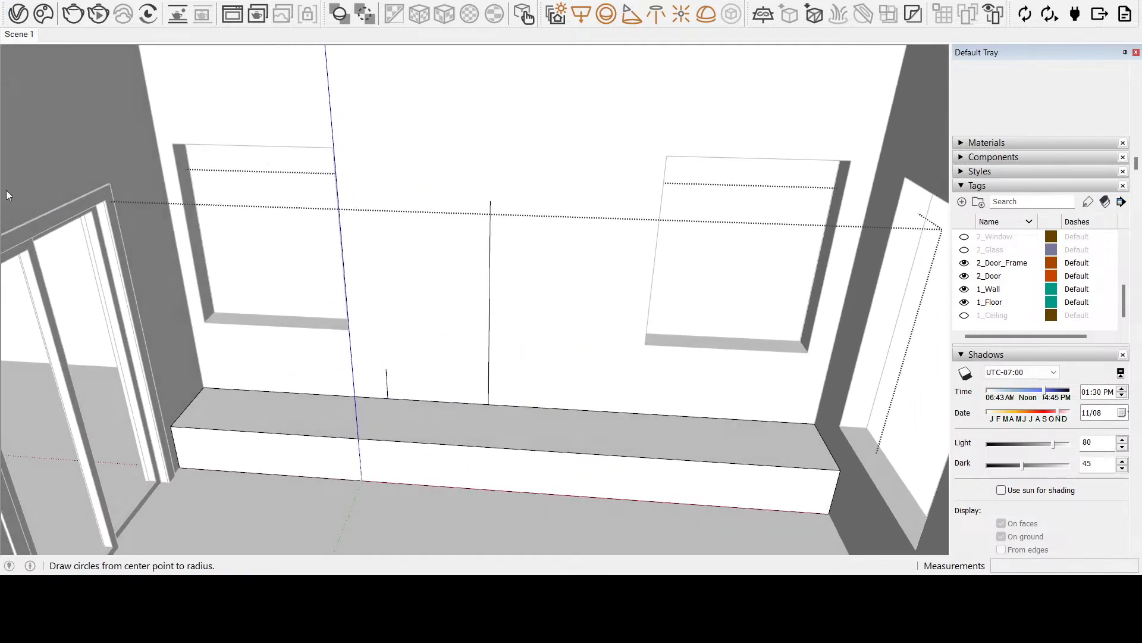
Draw horizontal lines from the centre line's midpoint and the short line's upper end away from the sliding door, joined by a 1' 8 1/4" vertical
click(13, 137)
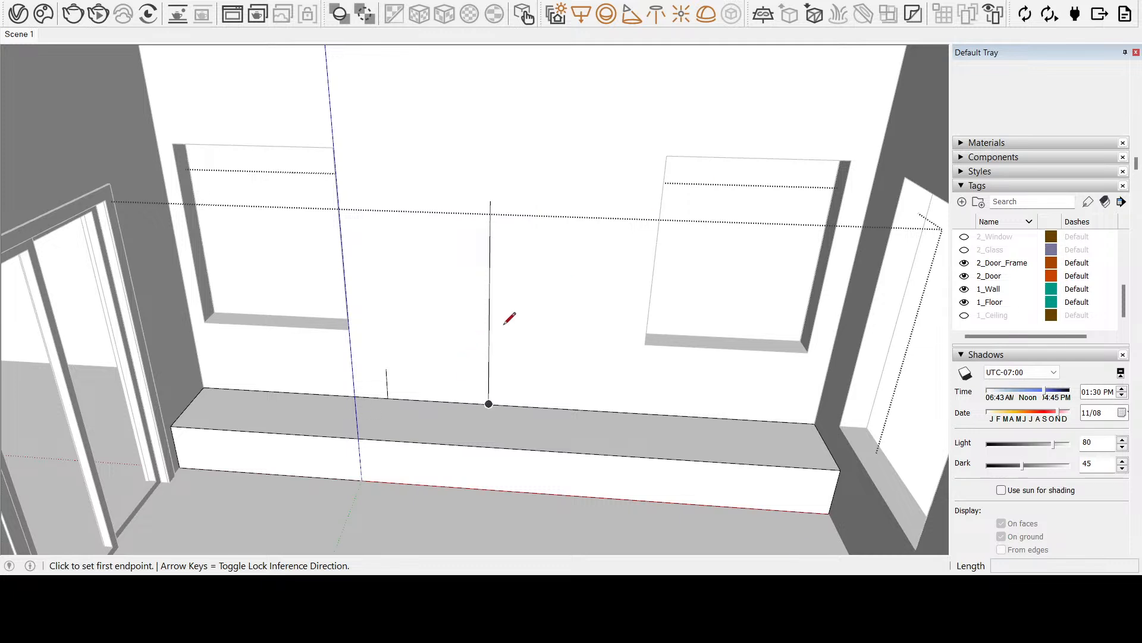
click(489, 310)
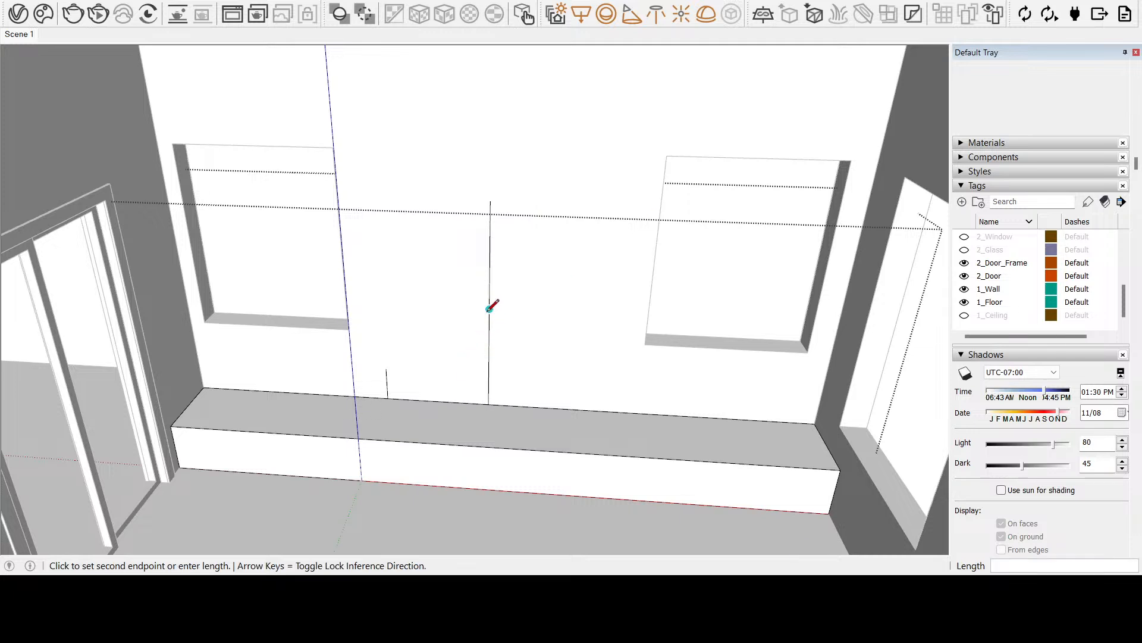
click(625, 315)
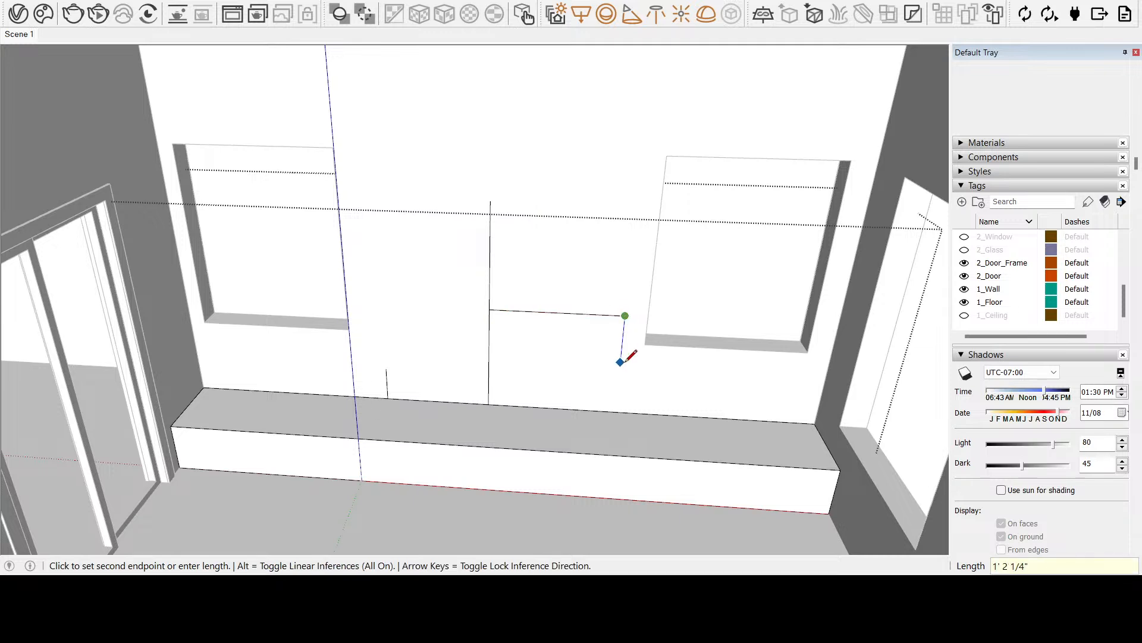
key(Escape)
click(386, 369)
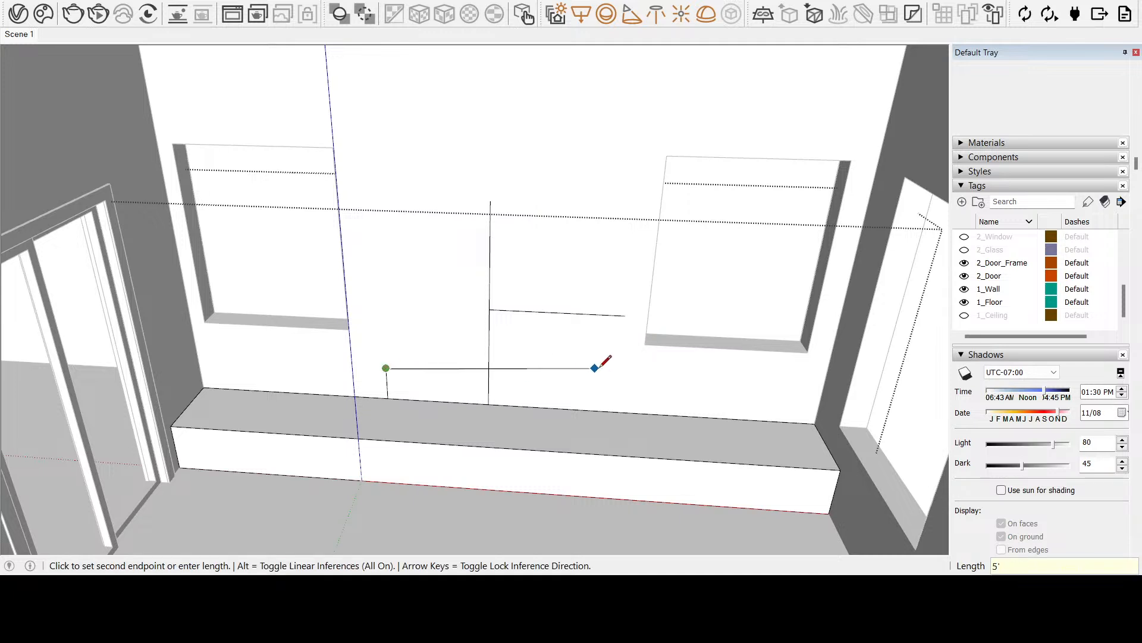
click(657, 383)
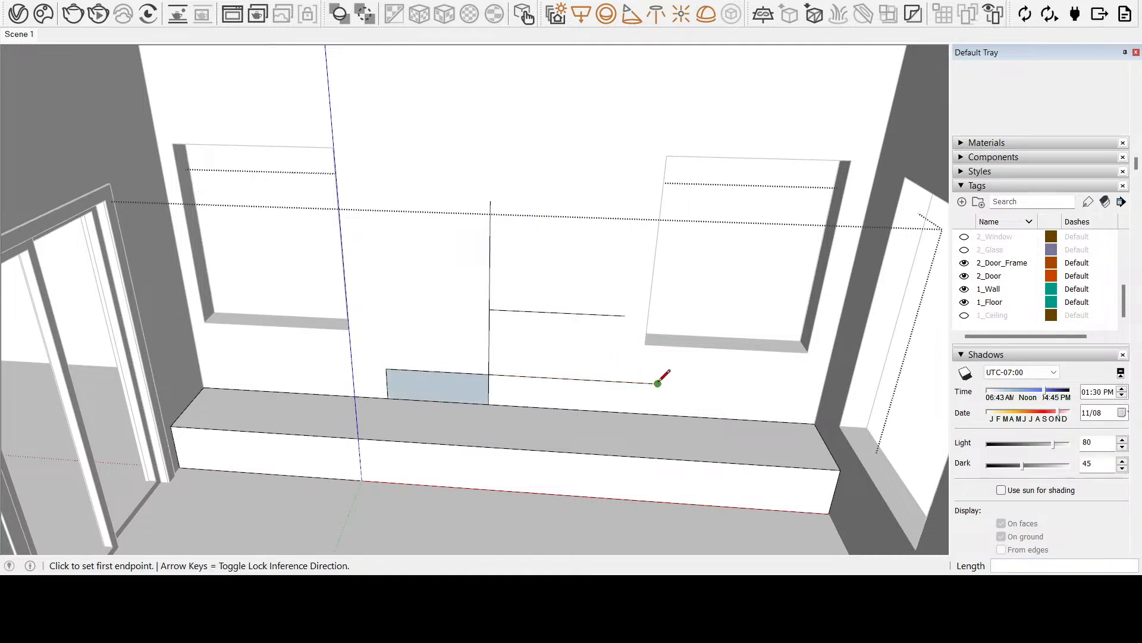
click(625, 315)
click(618, 381)
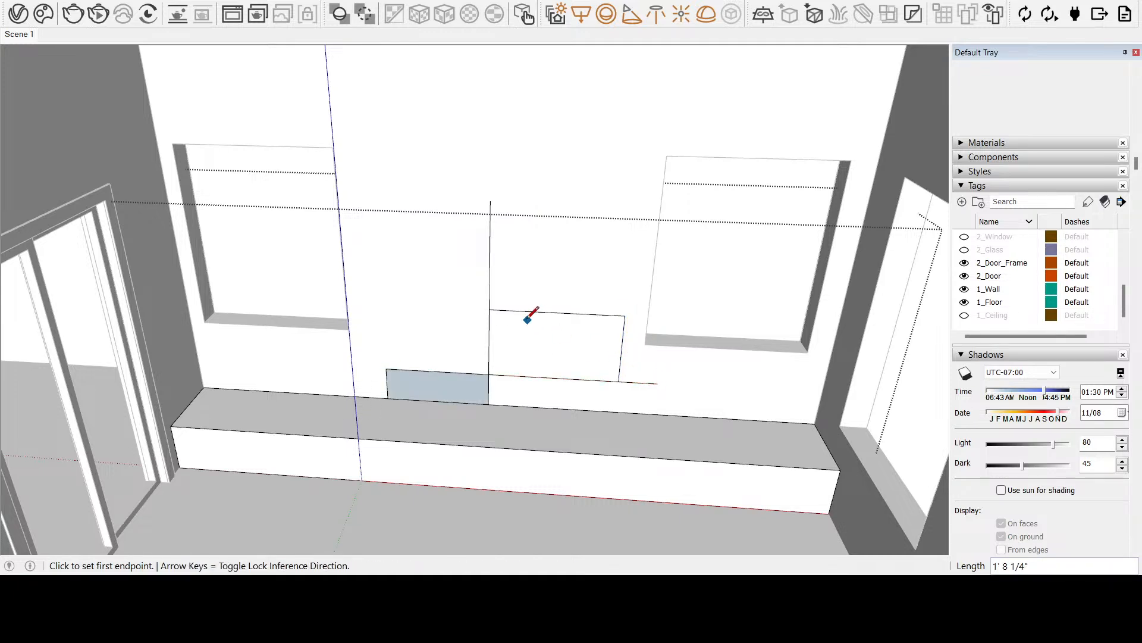
Extend the upper horizontal line past the centre line toward the sliding door and close that end down to the lower line
click(489, 309)
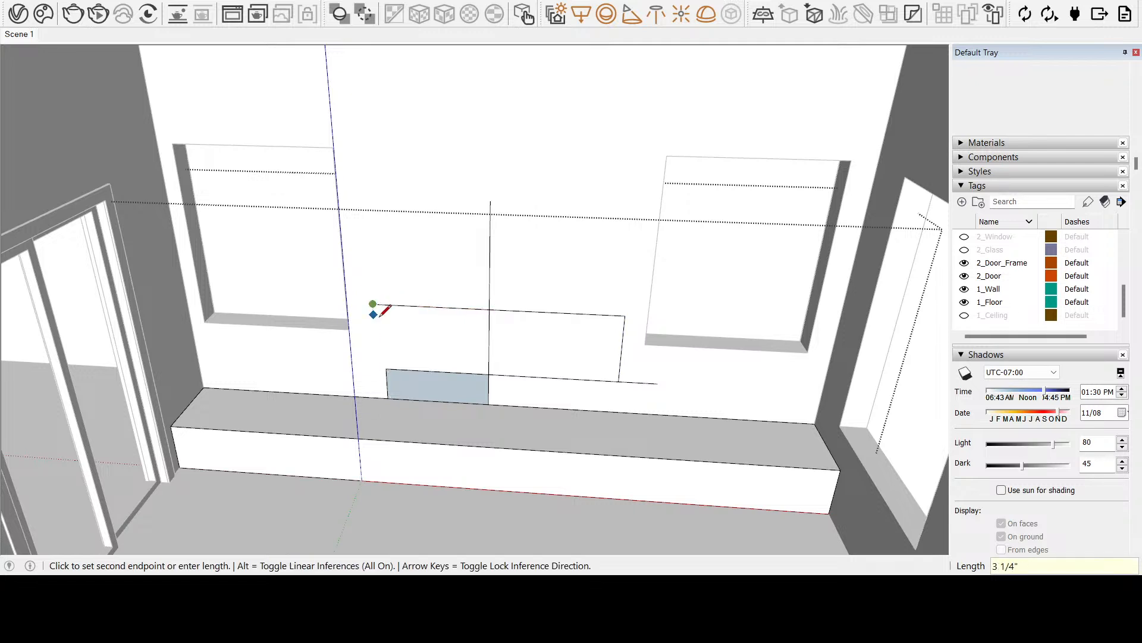
click(373, 304)
click(379, 396)
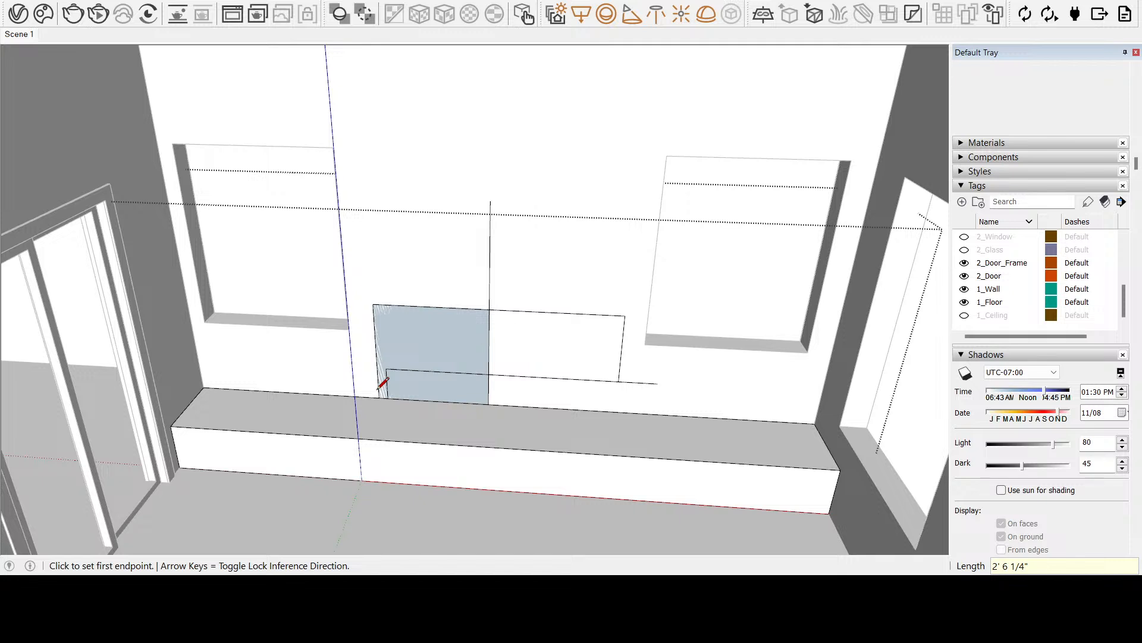
click(386, 368)
click(377, 369)
Erase the centre line, short vertical stub and overhanging line ends, leaving only the clean rectangle on the wall
key(e)
drag(391, 388, 381, 385)
drag(477, 266, 489, 270)
click(648, 382)
click(489, 354)
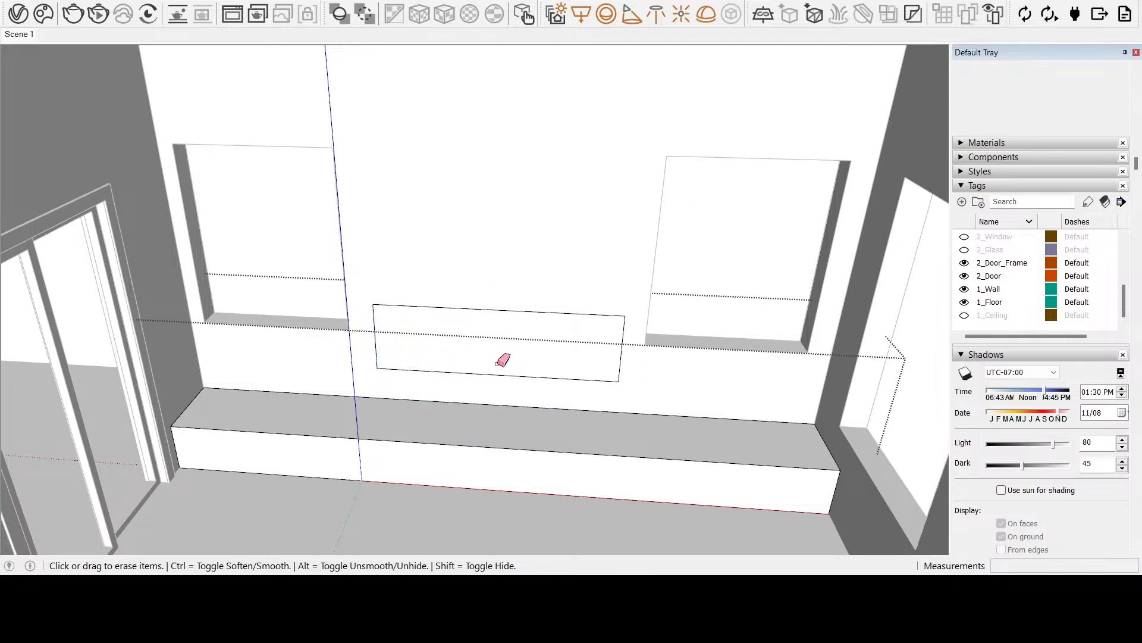
Check the length of the new wall rectangle's upper edge
scroll(523, 385, up, 5)
middle_drag(503, 357, 508, 232)
key(space)
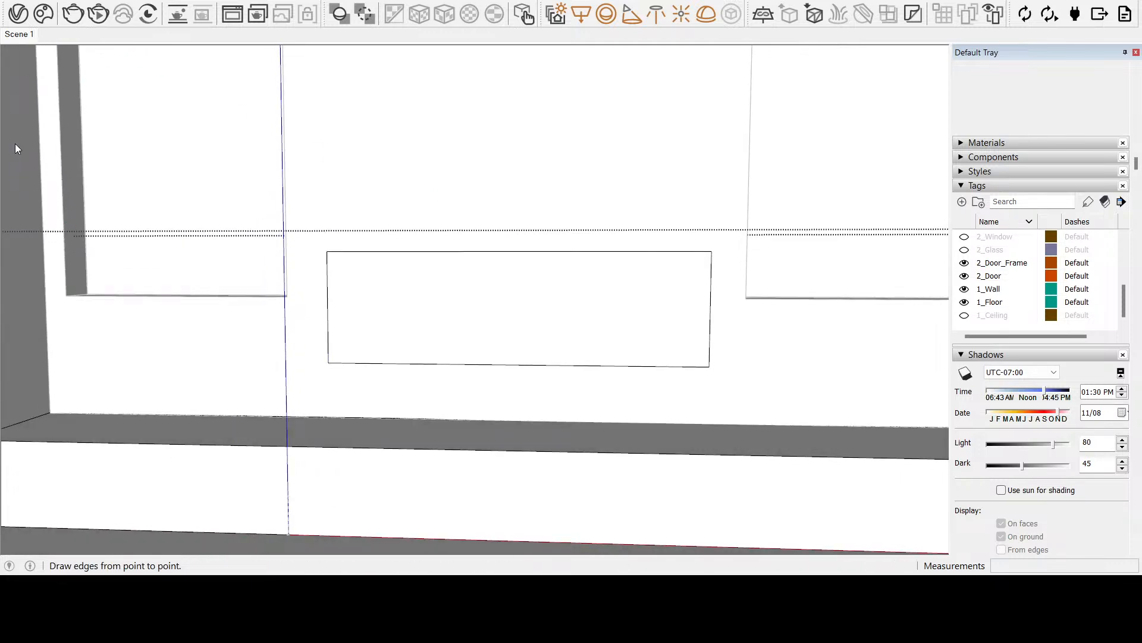
click(420, 254)
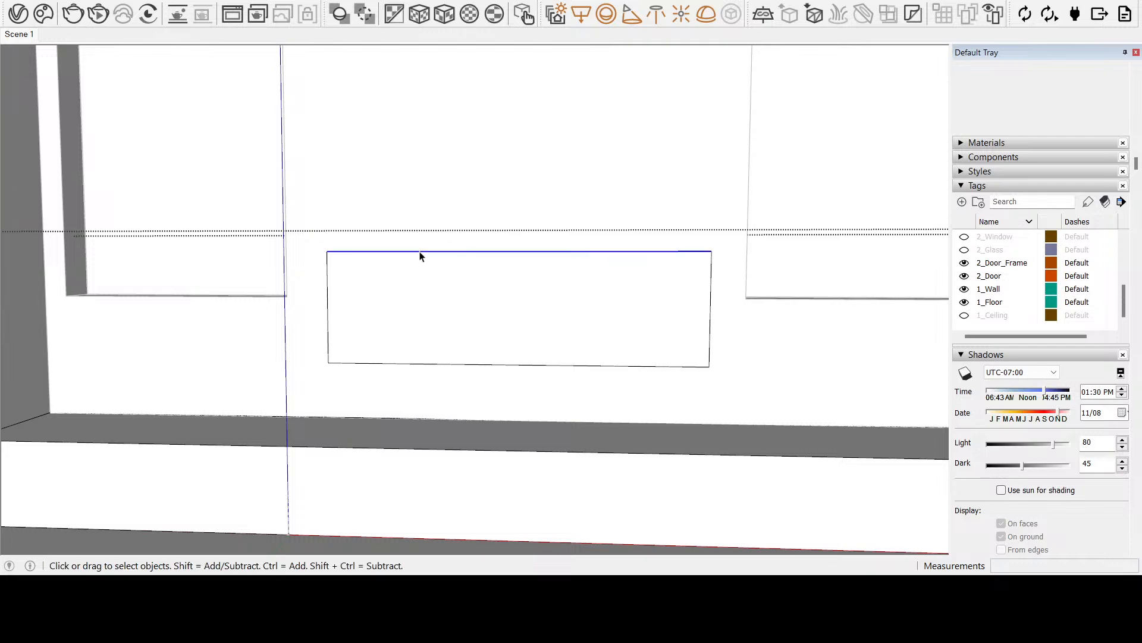
middle_drag(420, 254, 494, 480)
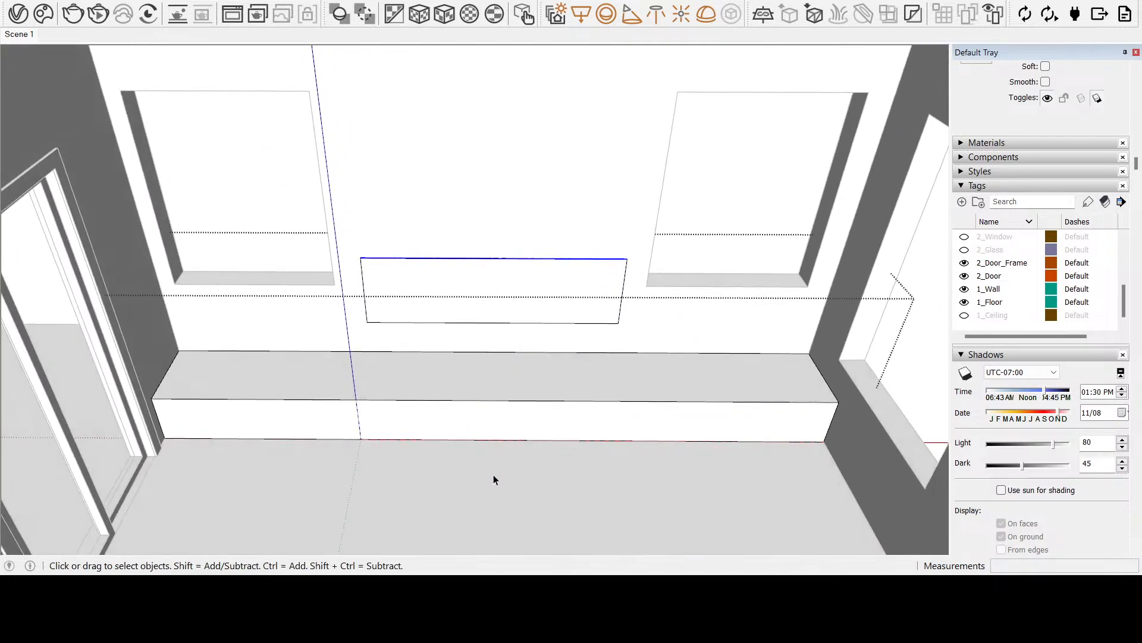
Measure the hearth front's height at its end and raise the hearth's top face by 2"
click(17, 144)
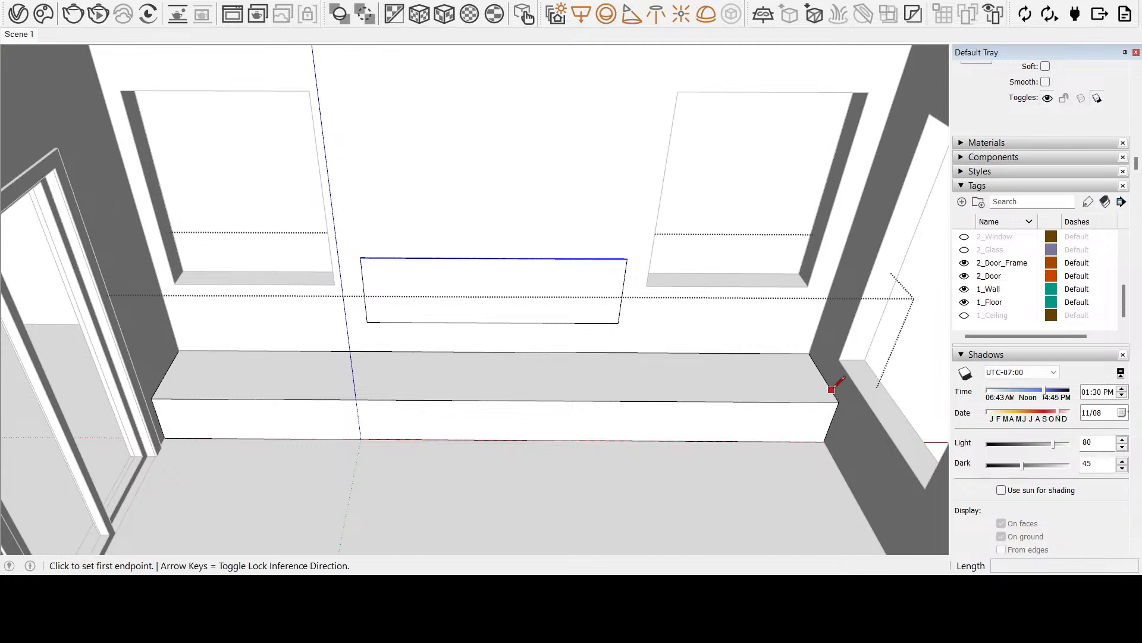
click(823, 440)
click(839, 402)
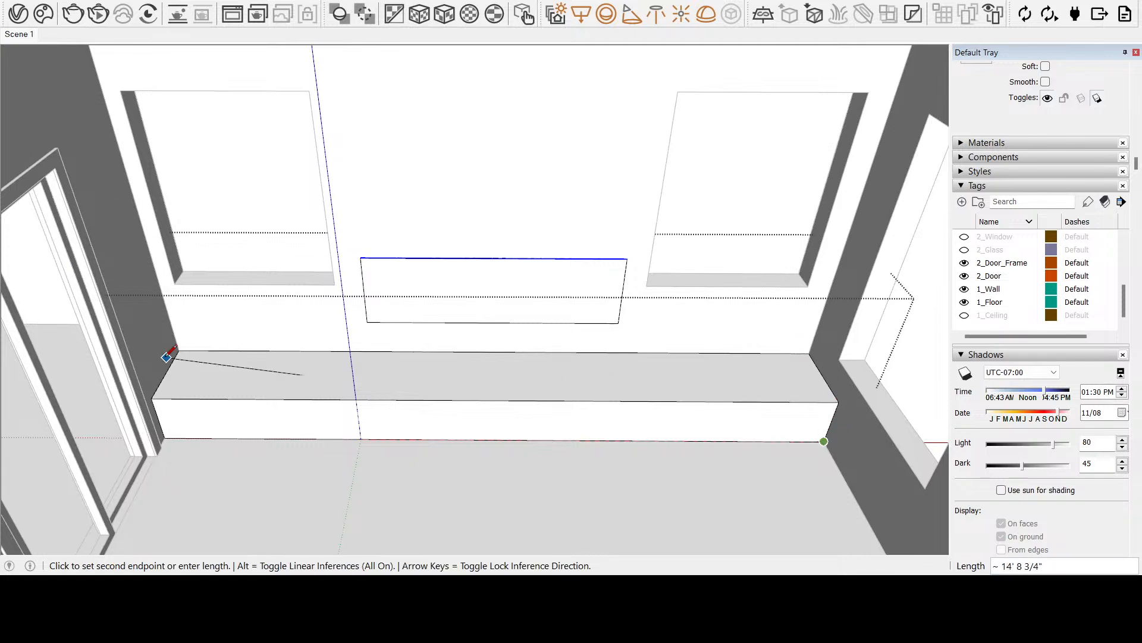
click(38, 273)
click(484, 400)
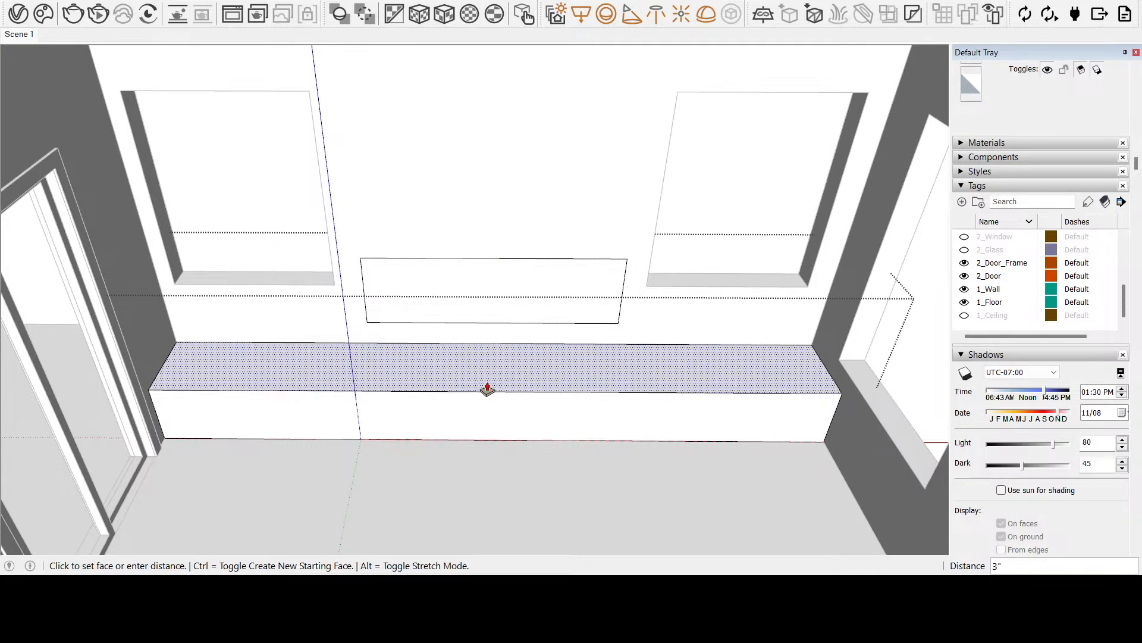
key(Return)
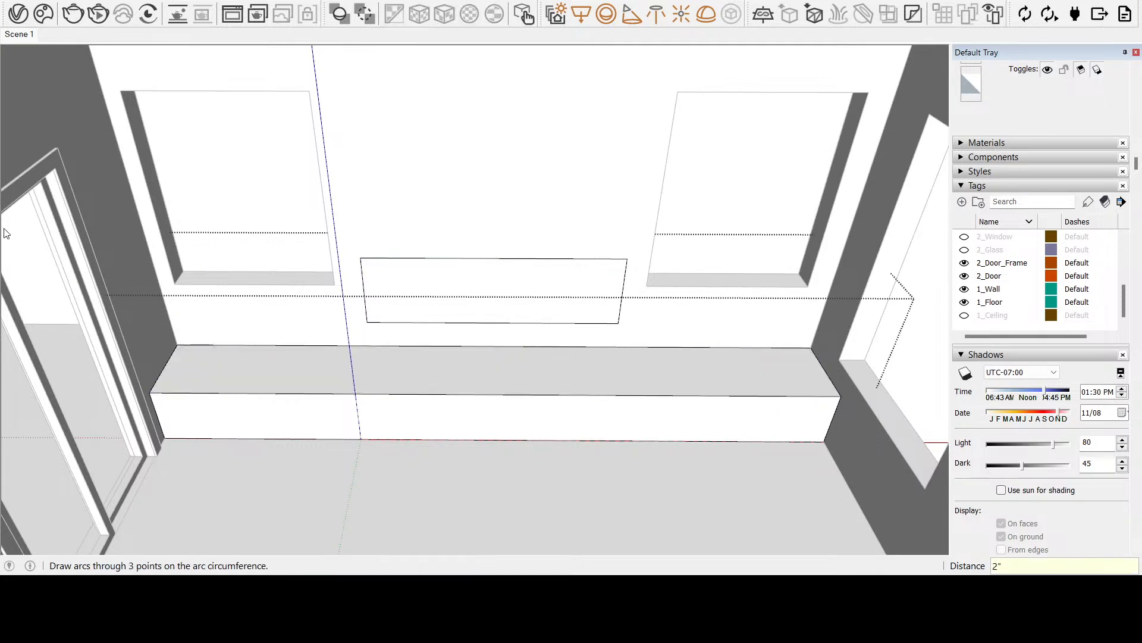
Draw an 18" vertical line up from the hearth's back corner farthest from the sliding door, and a horizontal line from its top across the wall
click(22, 156)
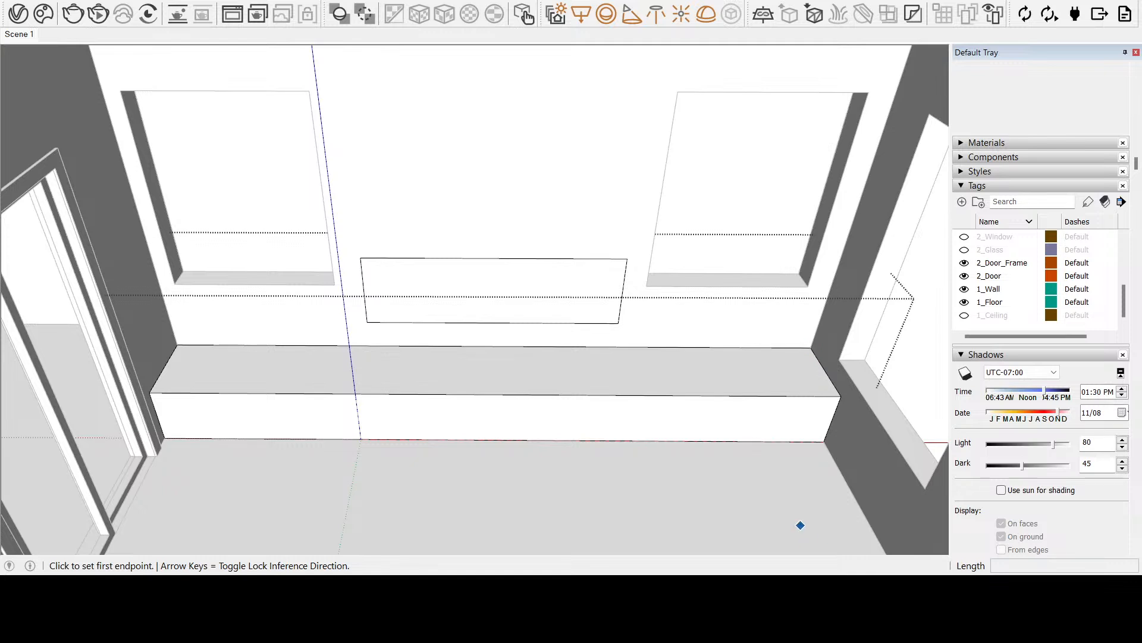
click(811, 347)
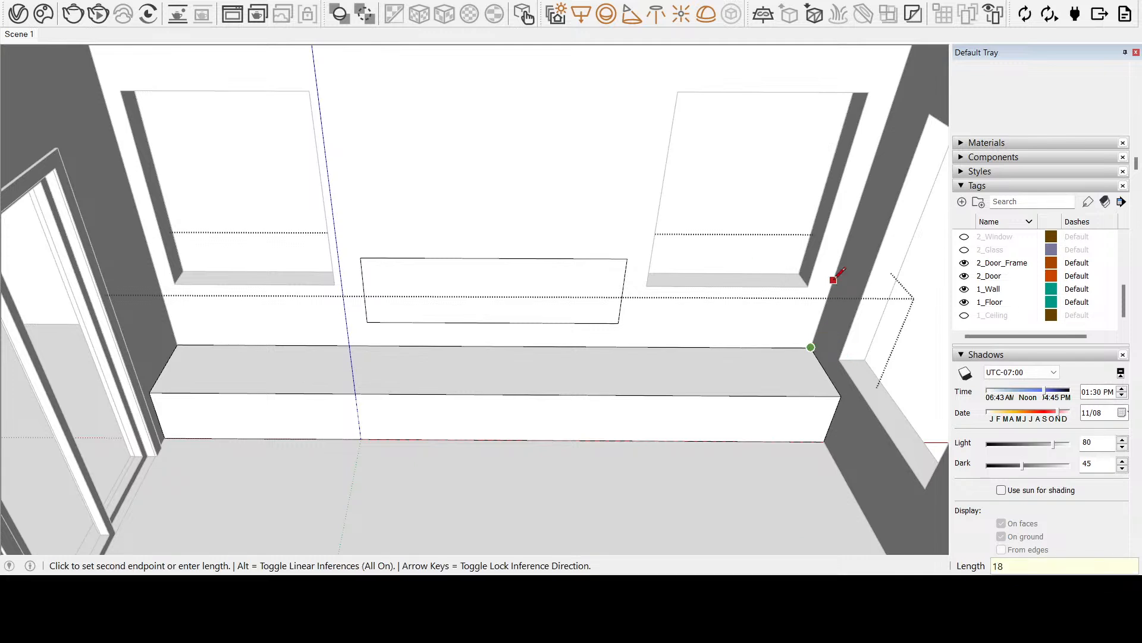
click(829, 294)
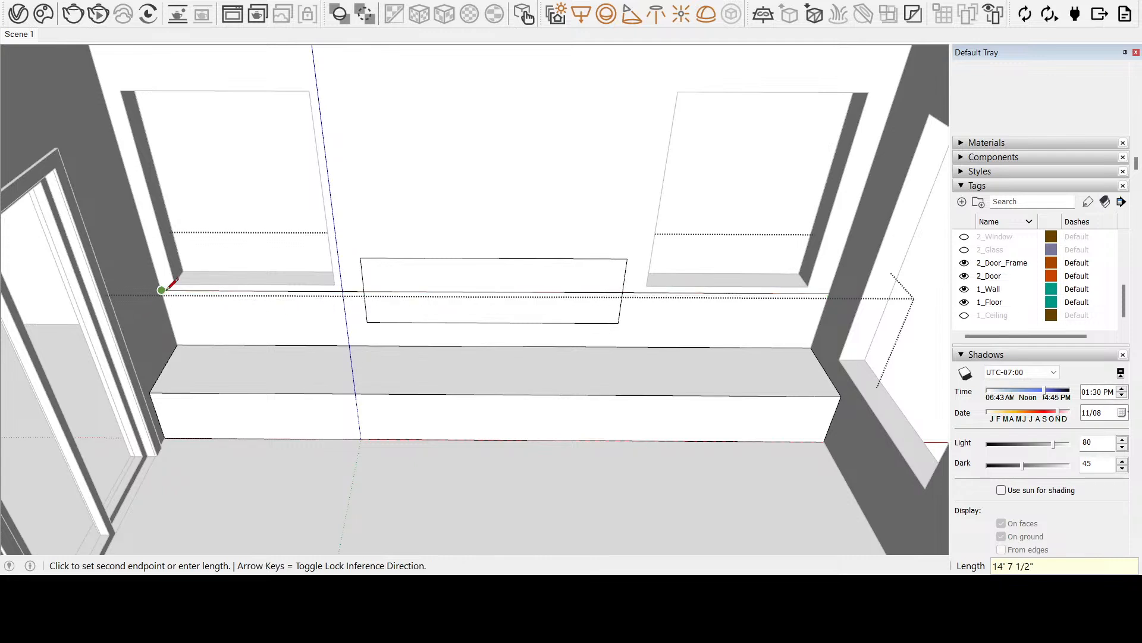
click(161, 290)
click(50, 420)
drag(455, 269, 448, 340)
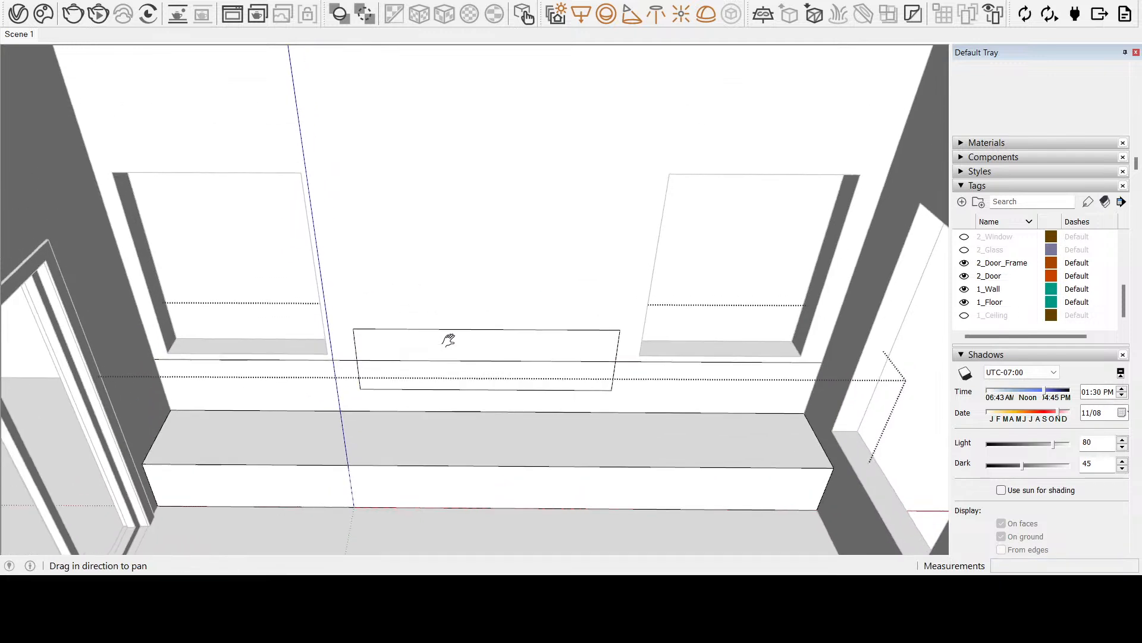
Draw a 21" vertical line up from where the rectangle's left side crosses the horizontal wall line, and a 72" horizontal line from its top
middle_drag(460, 384, 464, 345)
key(space)
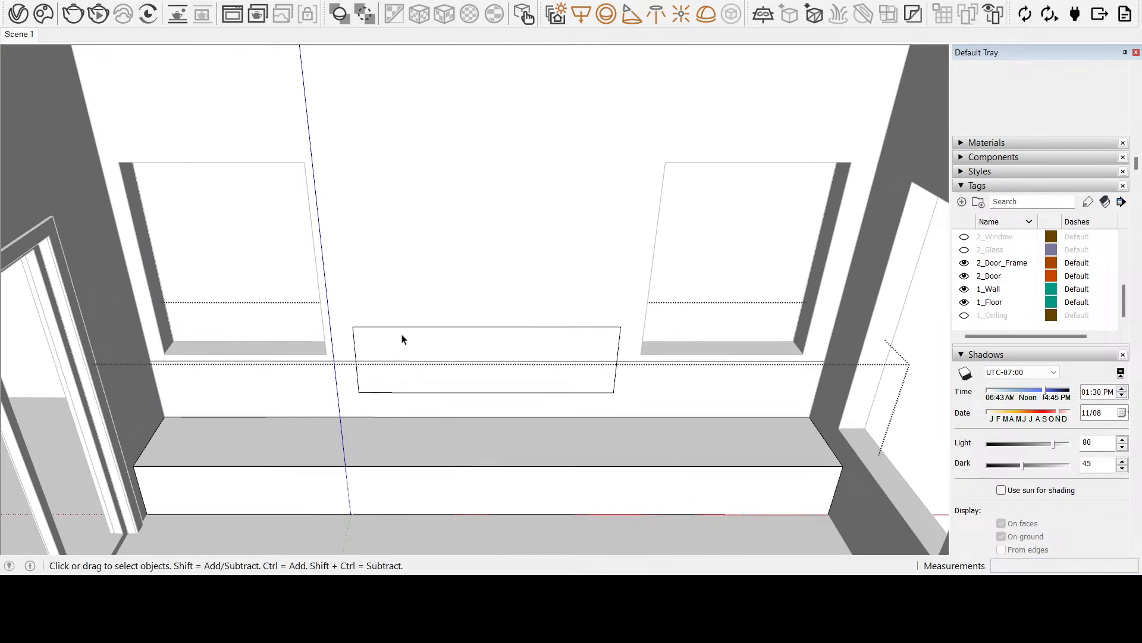
scroll(441, 348, up, 5)
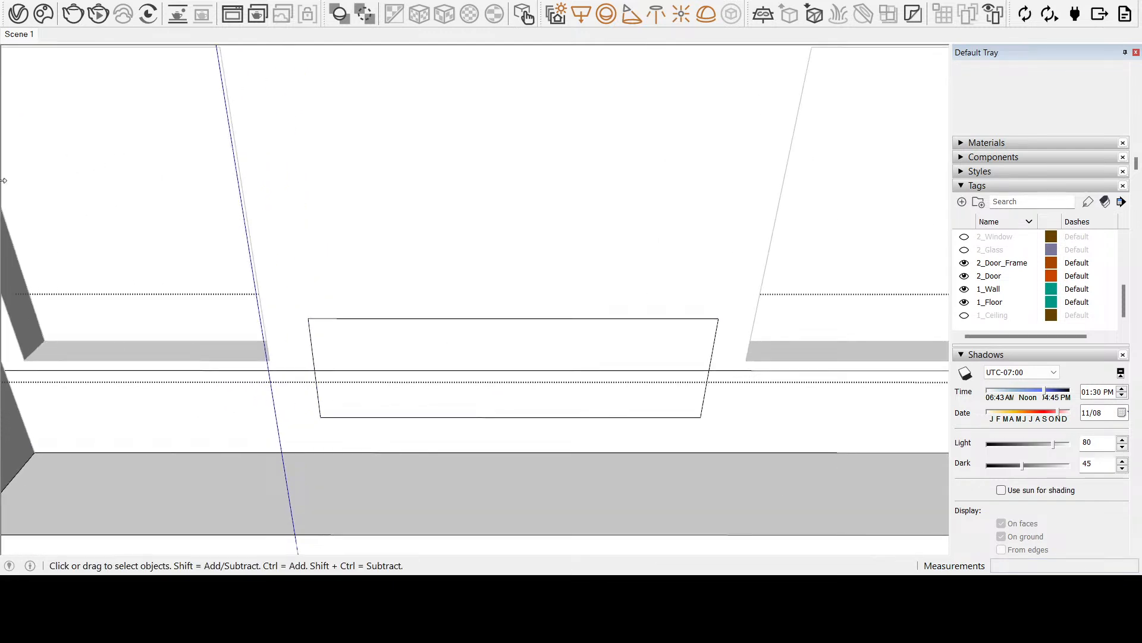
click(13, 148)
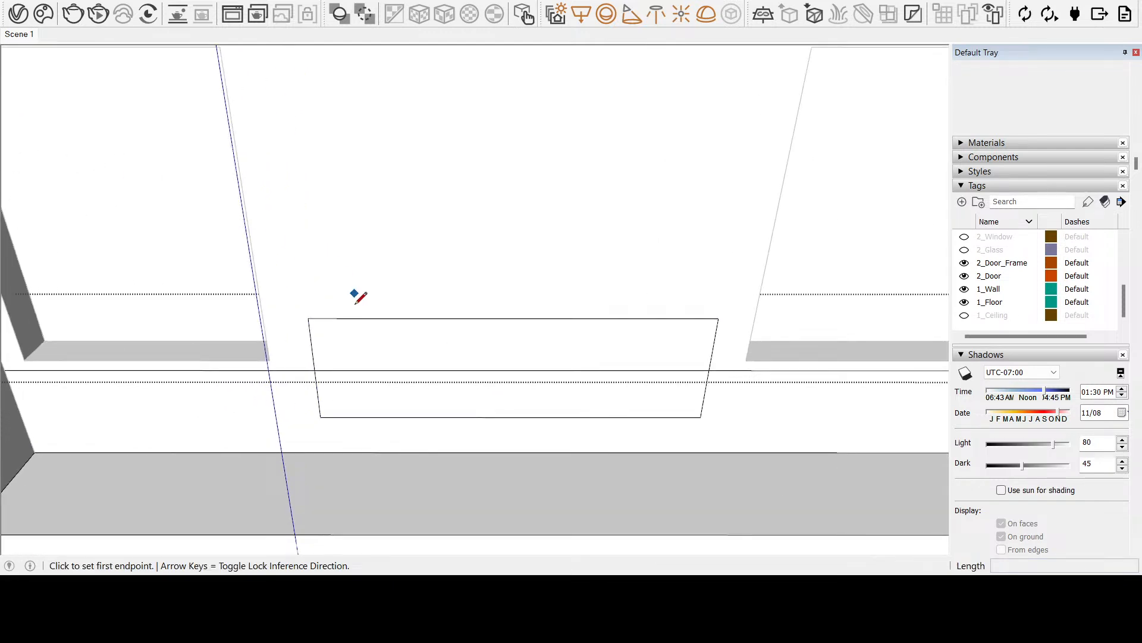
click(314, 370)
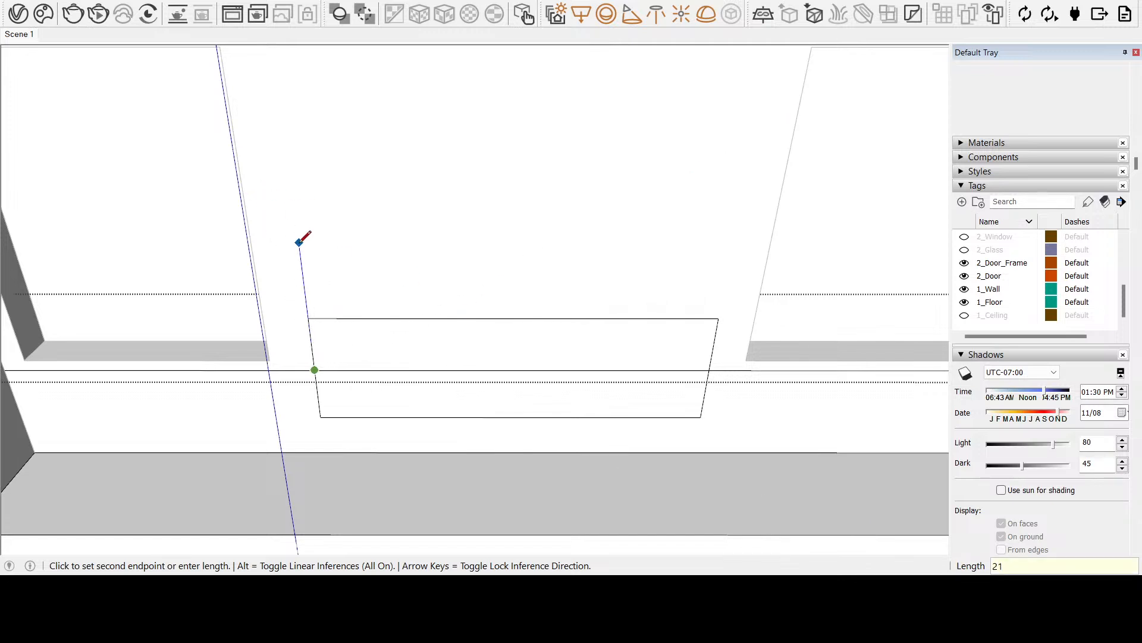
key(Return)
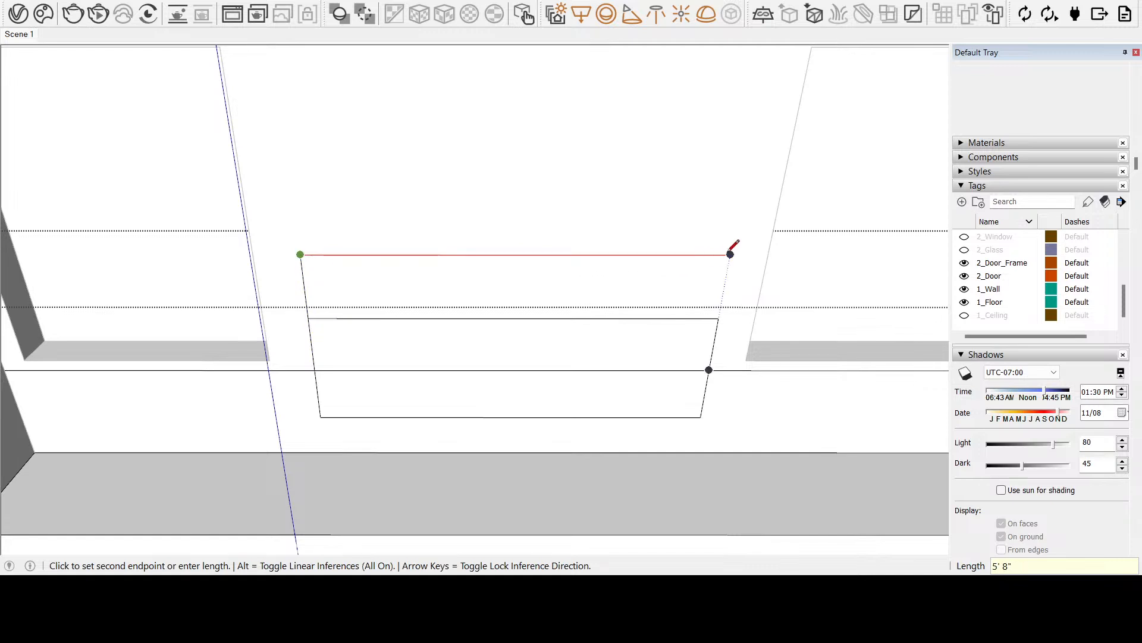
text(72)
key(Return)
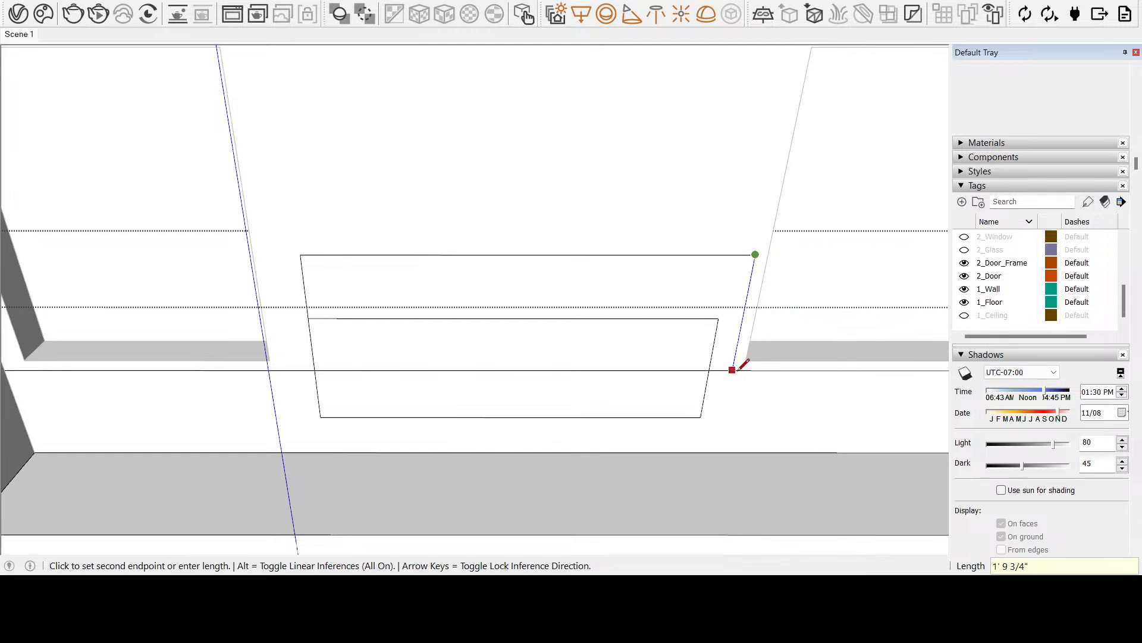
Redraw the section of the horizontal wall line between the rectangle's two sides
key(Escape)
click(710, 370)
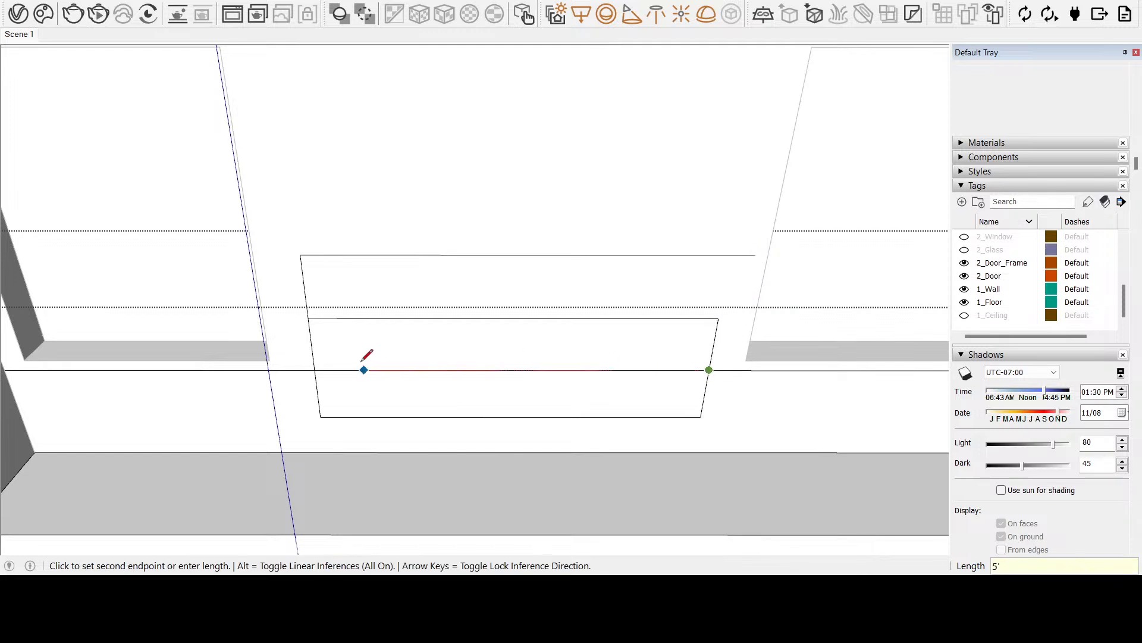
click(315, 370)
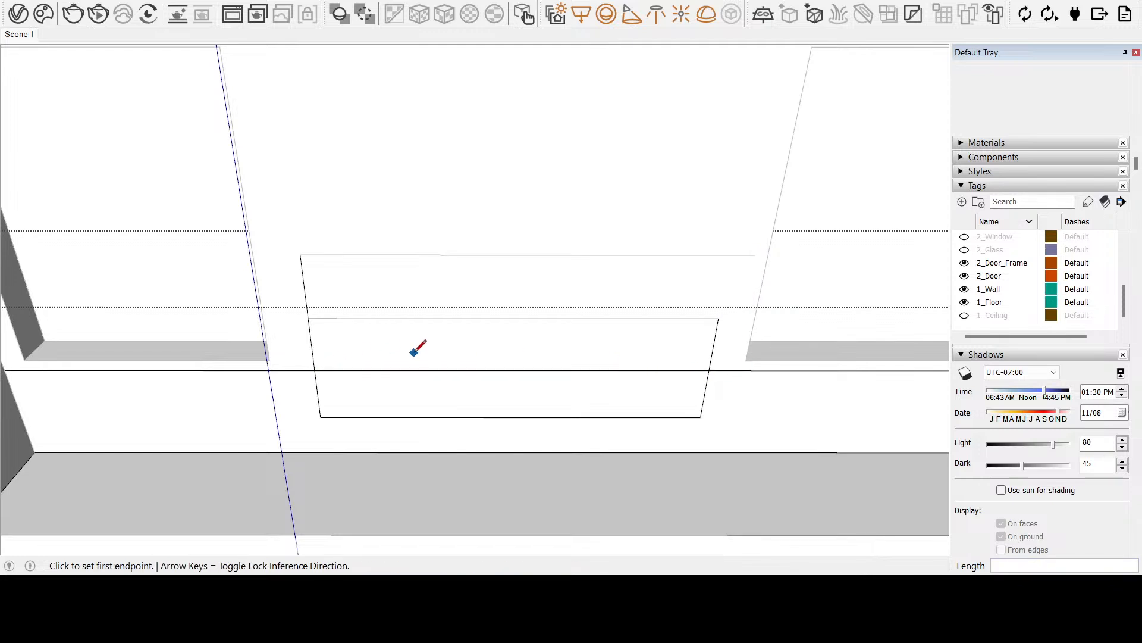
Mark 36" to each side of that section's midpoint and draw a vertical line up from both ends, the right one reaching the new upper line
click(513, 369)
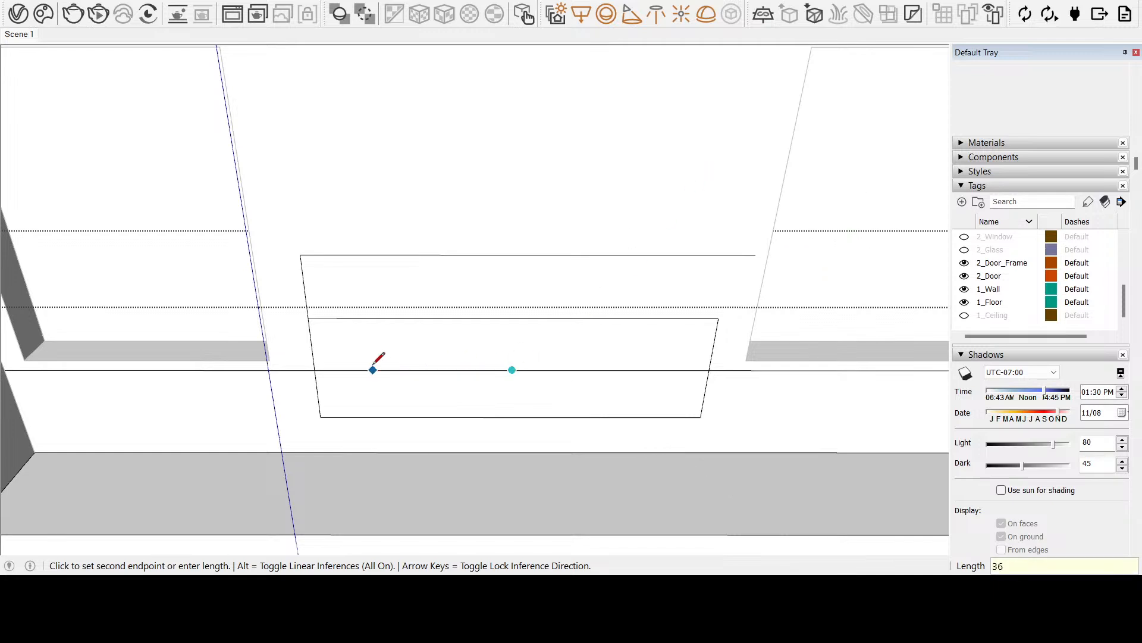
click(282, 210)
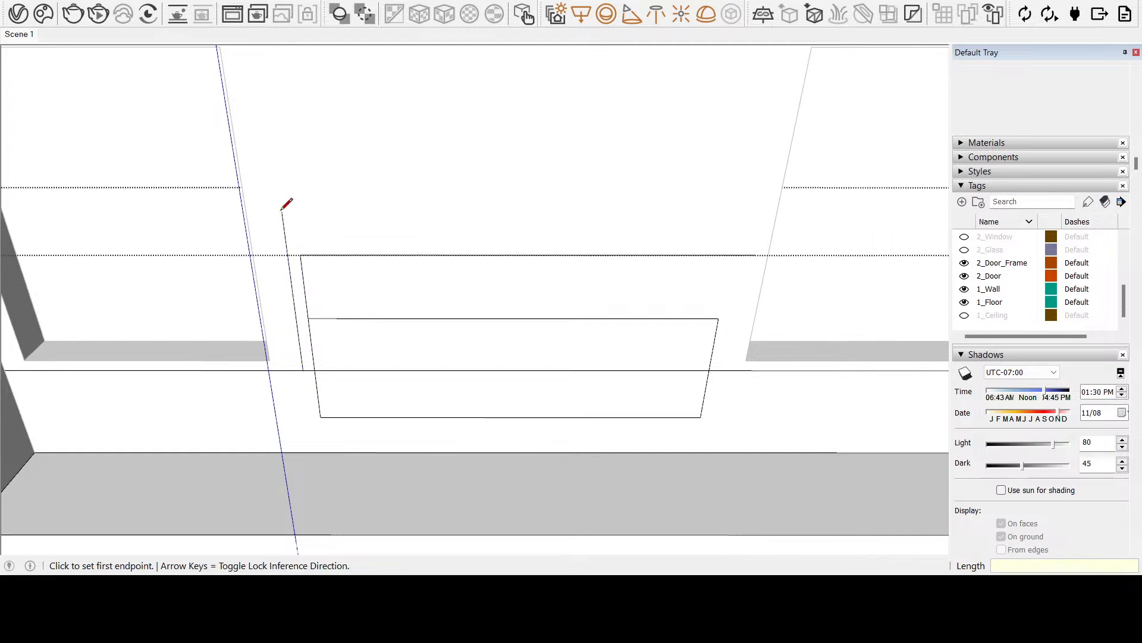
click(708, 363)
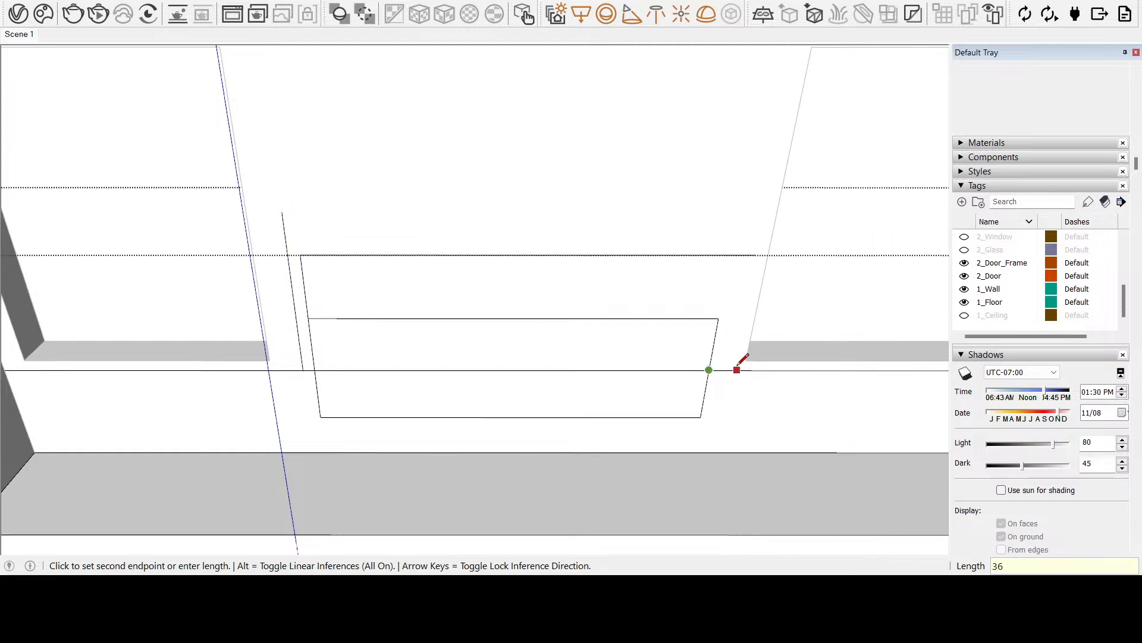
key(Return)
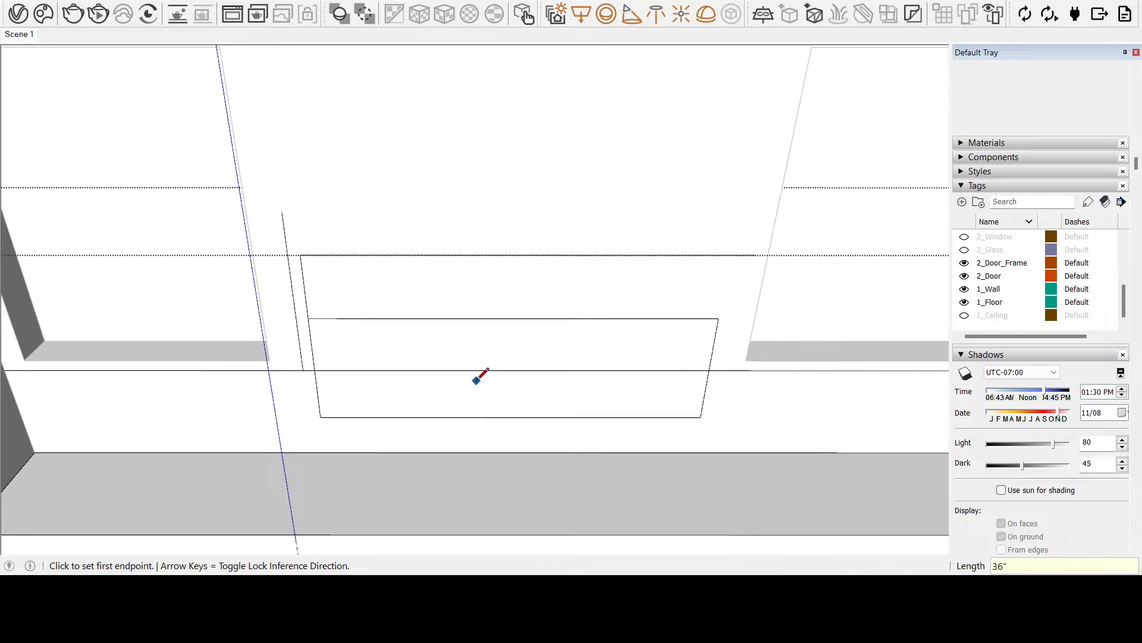
click(512, 370)
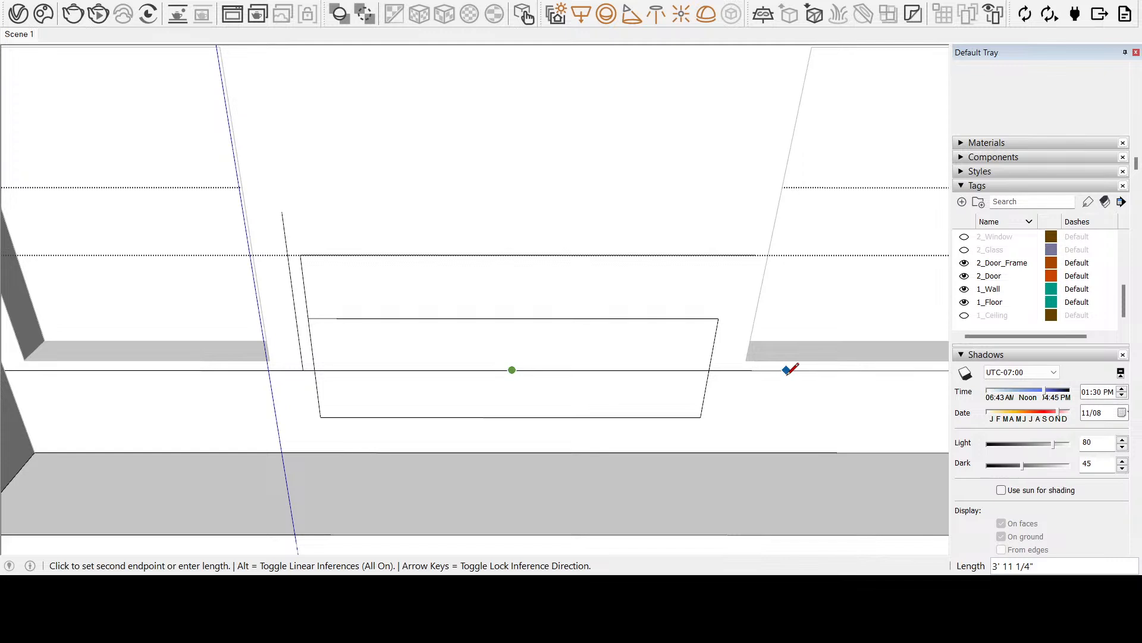
click(721, 370)
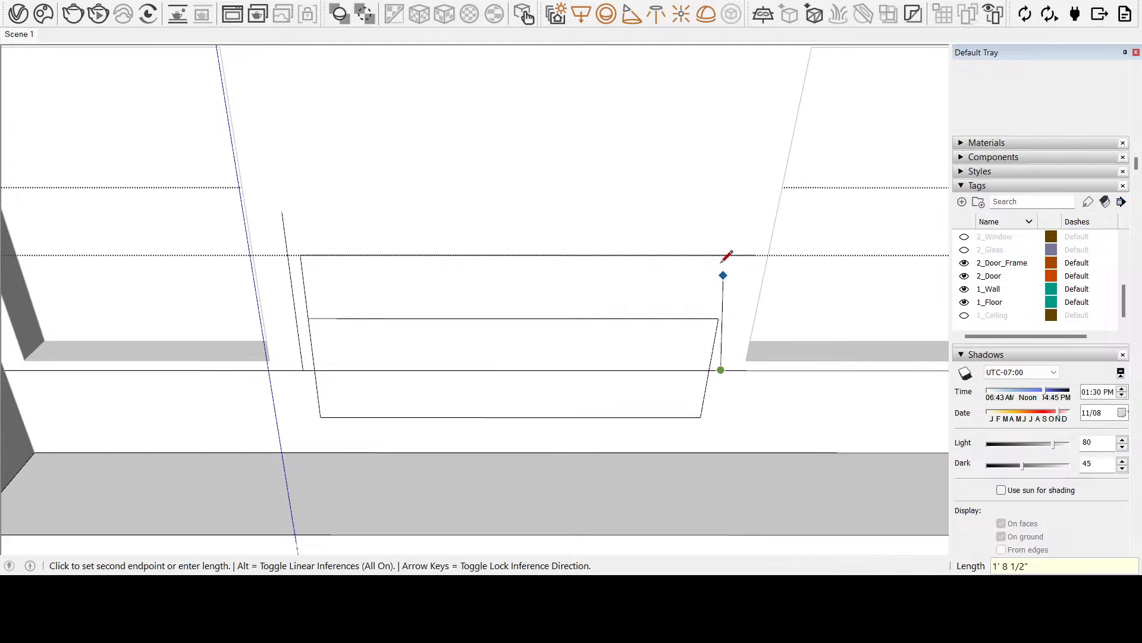
click(742, 256)
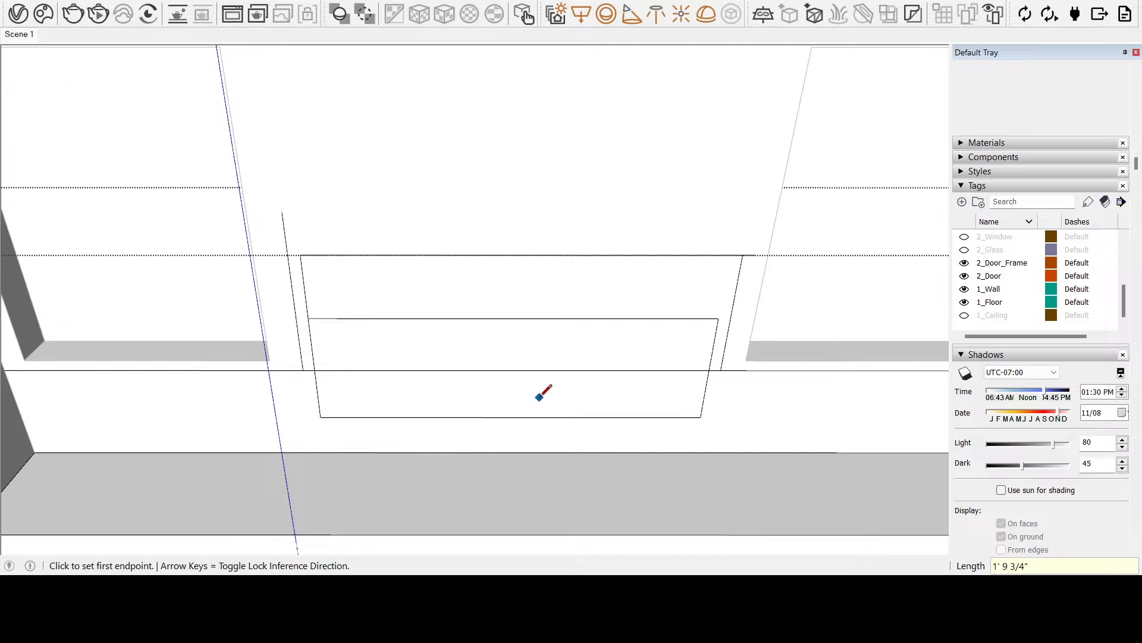
Erase the old smaller rectangle and the inner 21" vertical line, keeping the two outer vertical lines
key(e)
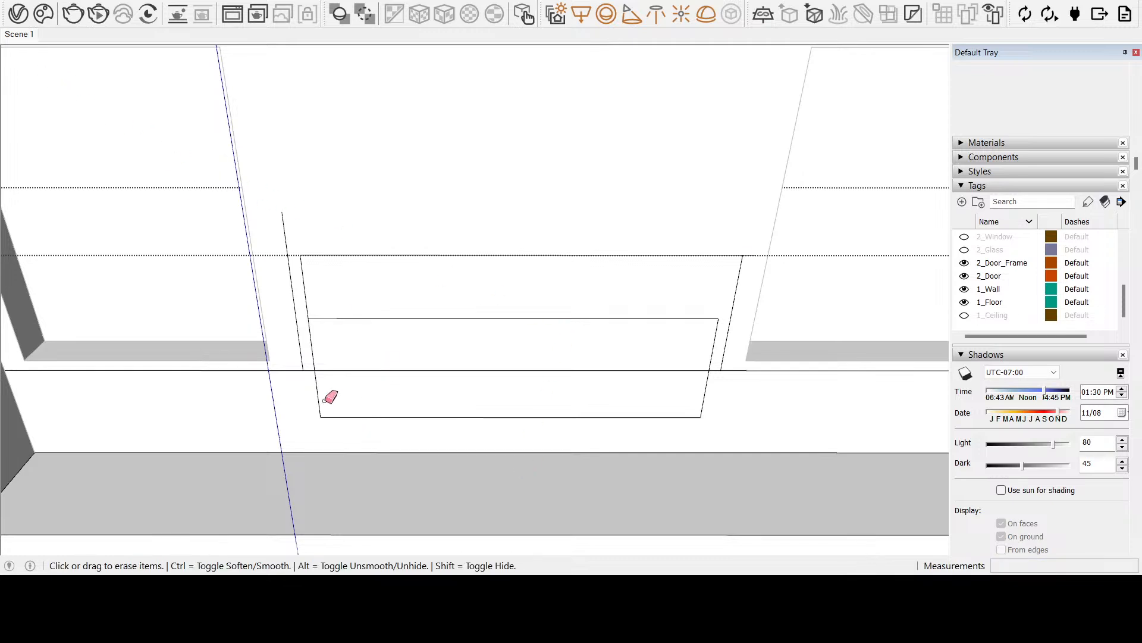
mouse_move(329, 399)
mouse_down()
mouse_move(353, 412)
mouse_move(709, 407)
mouse_up()
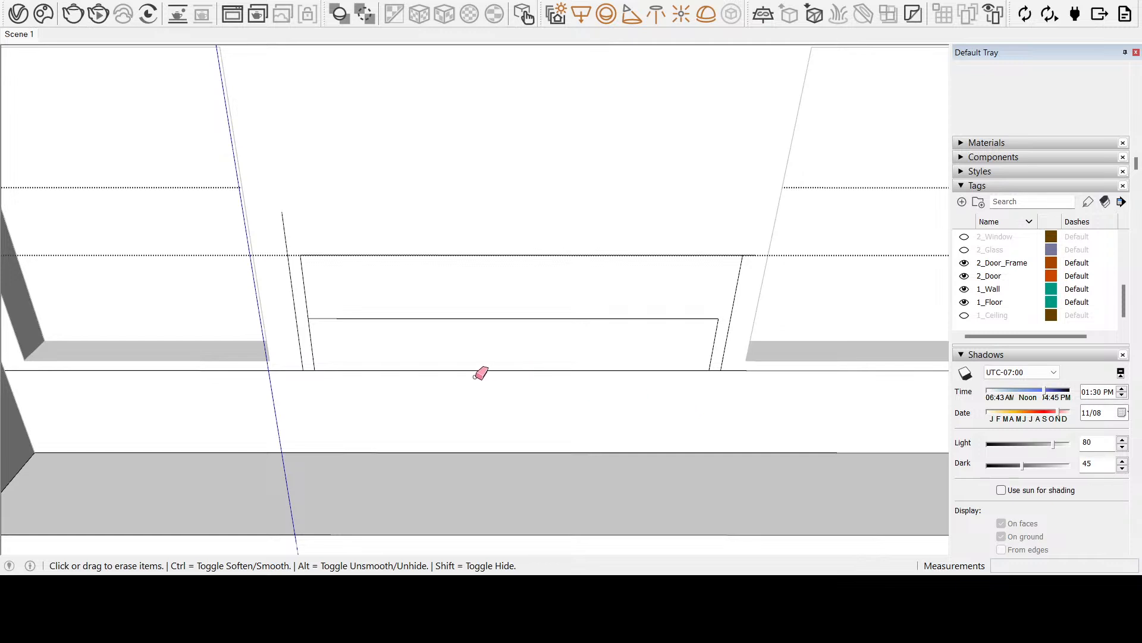
mouse_move(328, 321)
mouse_down()
mouse_move(309, 314)
mouse_move(321, 326)
mouse_move(303, 328)
mouse_up()
drag(709, 315, 723, 324)
drag(283, 217, 289, 231)
key(ctrl+z)
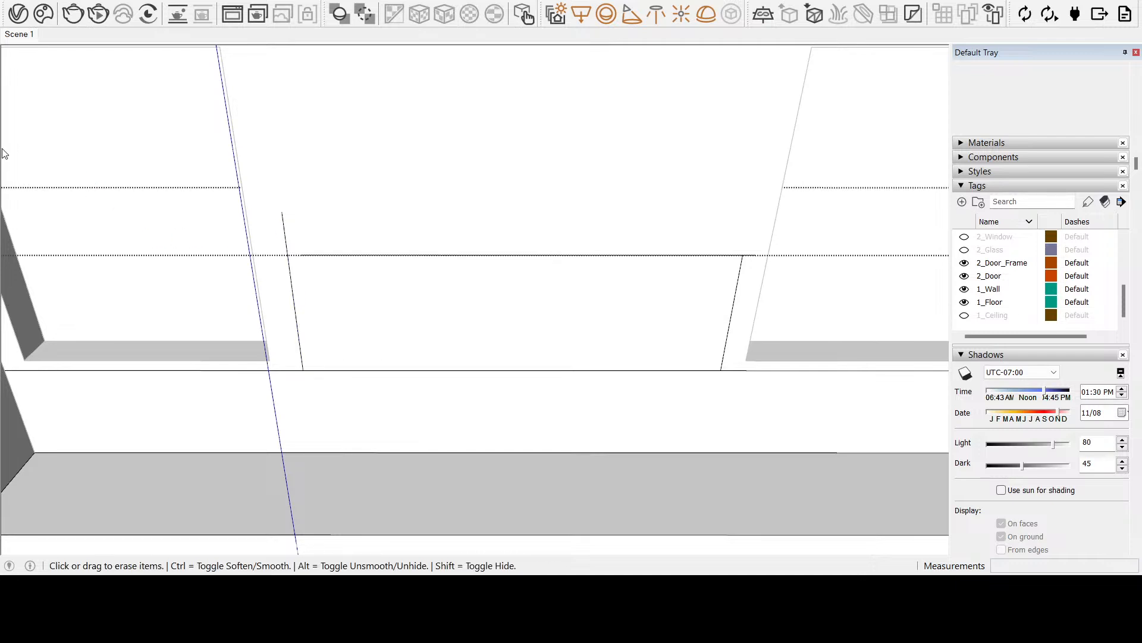
Extend the upper line to the left outer vertical and erase the line ends overhanging the new rectangle's upper corners
key(l)
click(301, 254)
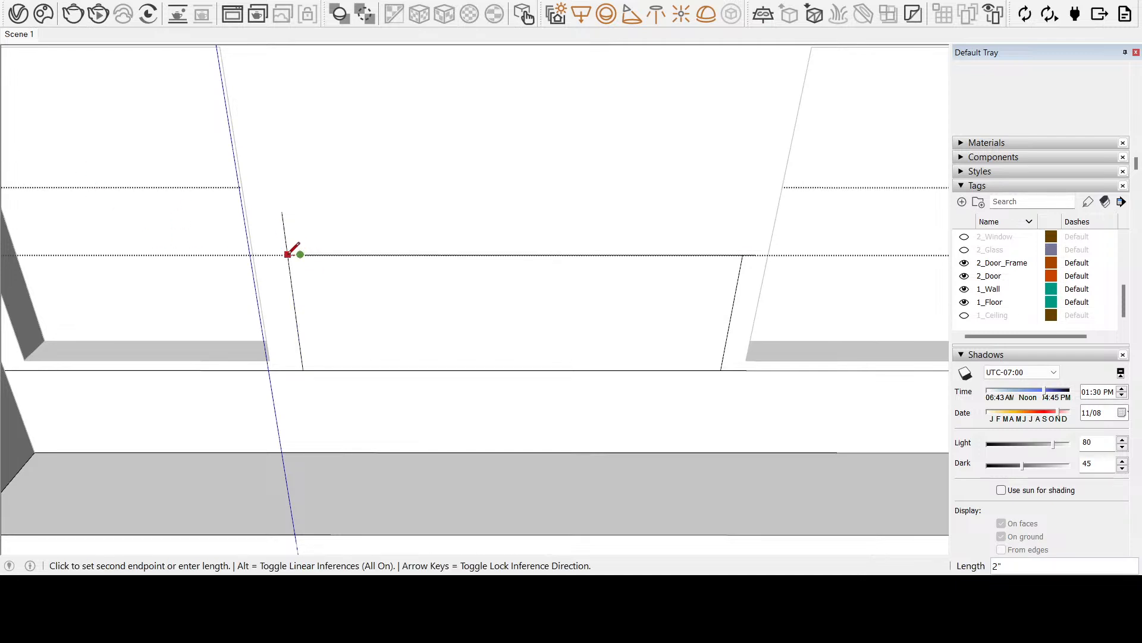
key(Escape)
key(e)
click(284, 239)
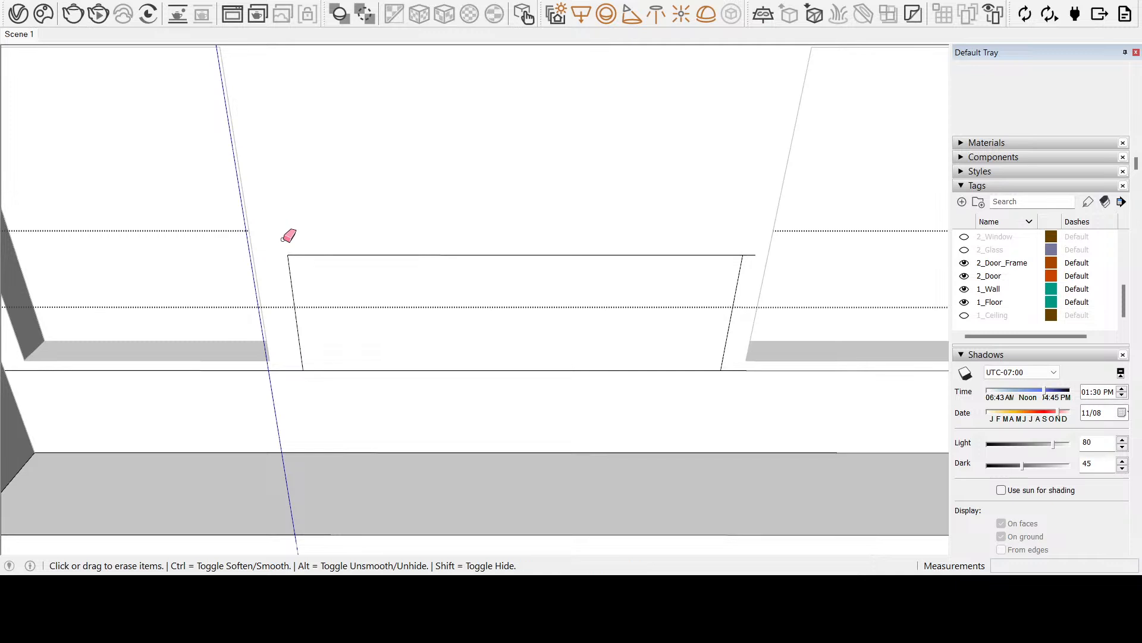
click(752, 255)
Offset the new rectangle's face 5" inward
key(m)
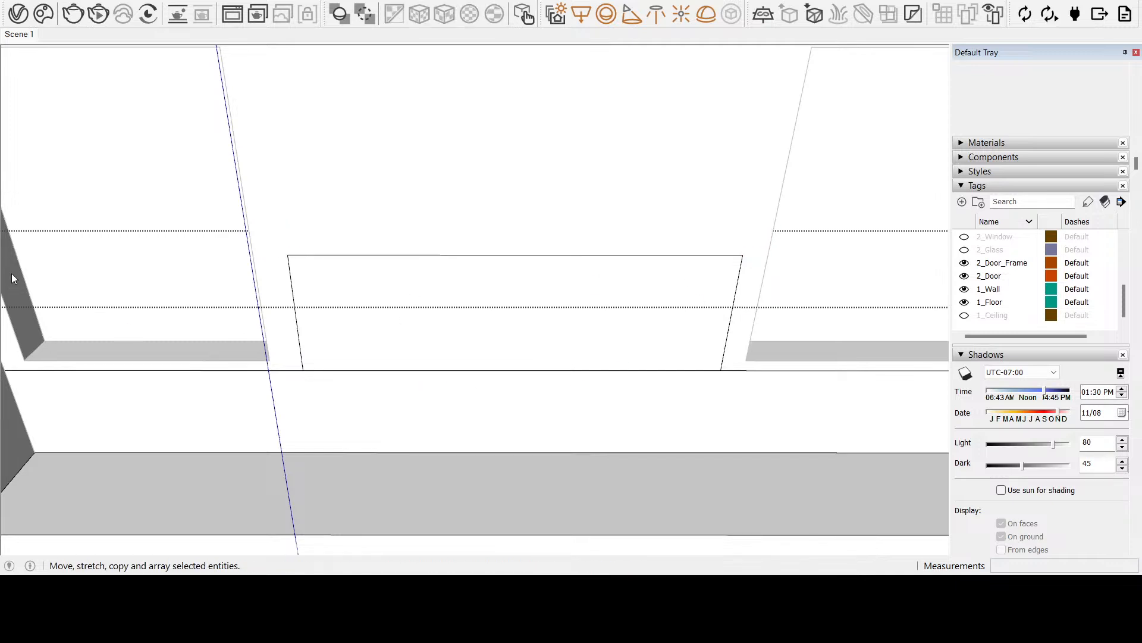
key(f)
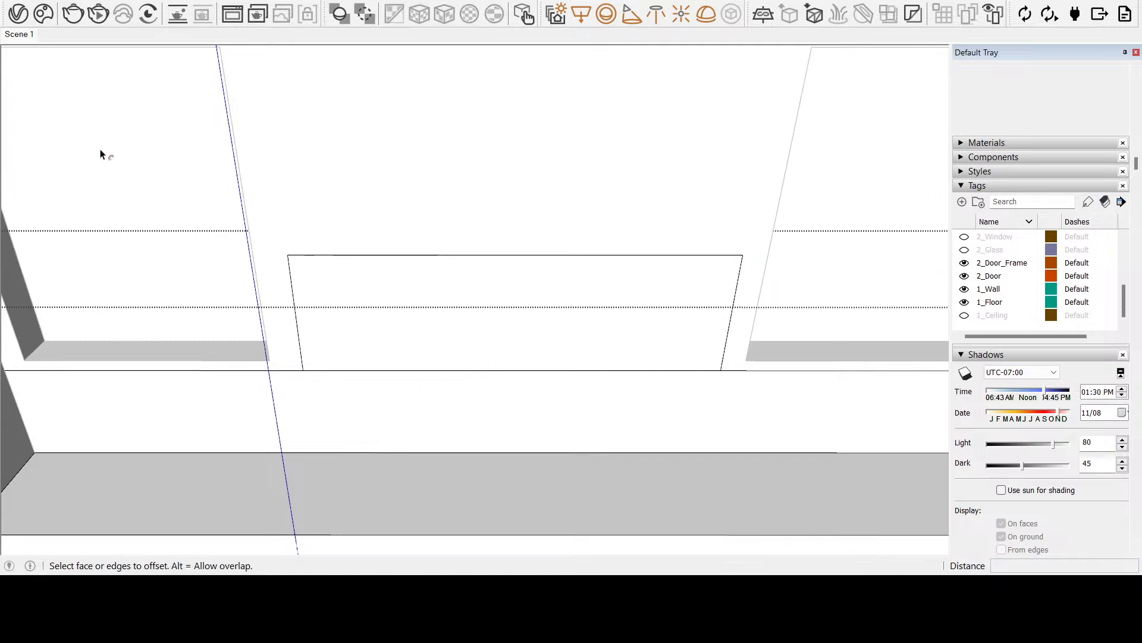
click(18, 14)
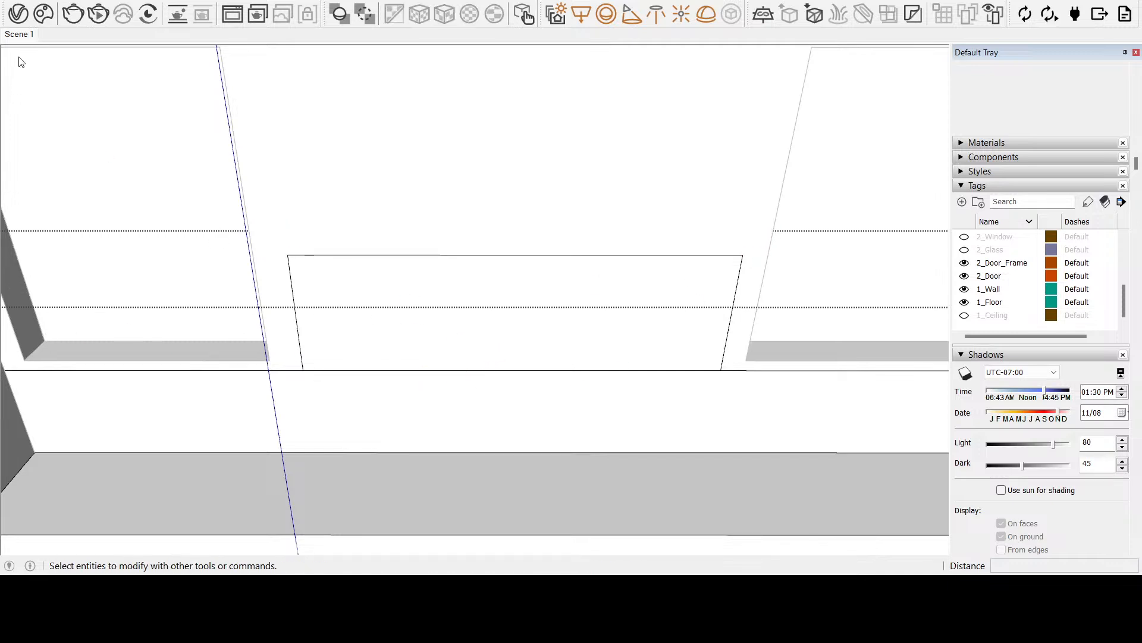
click(518, 358)
middle_drag(517, 358, 518, 232)
key(f)
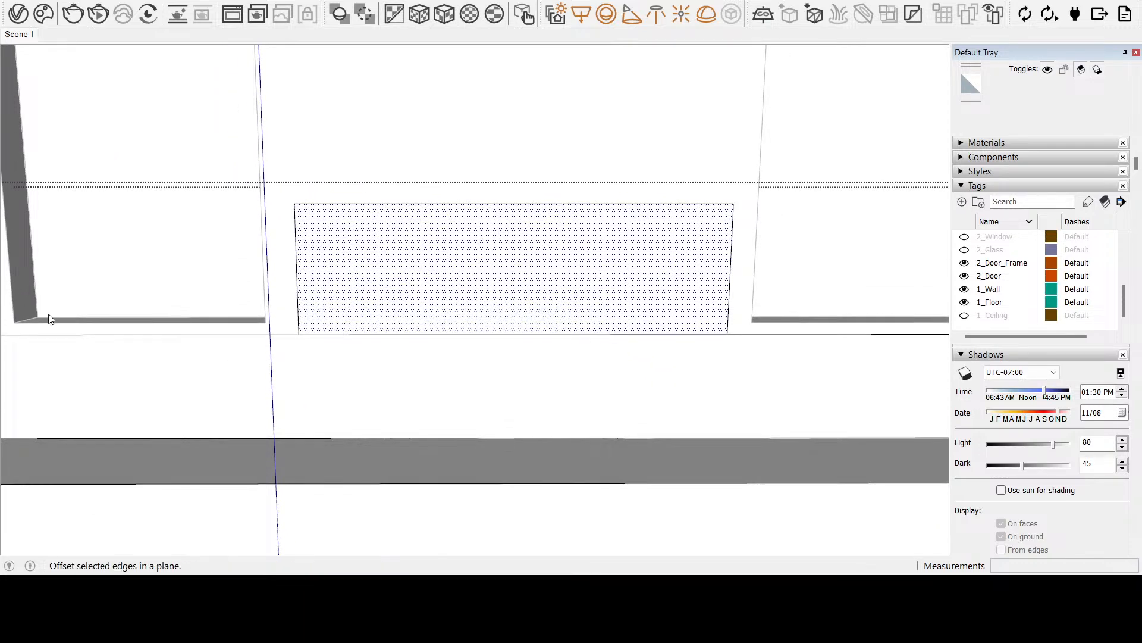
click(545, 326)
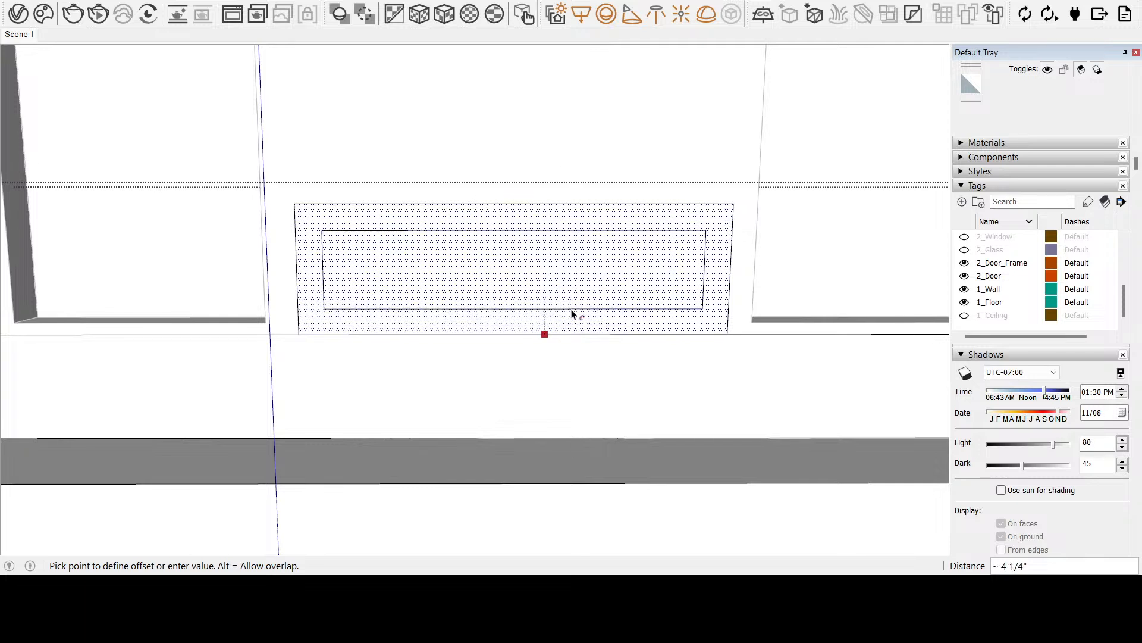
key(Return)
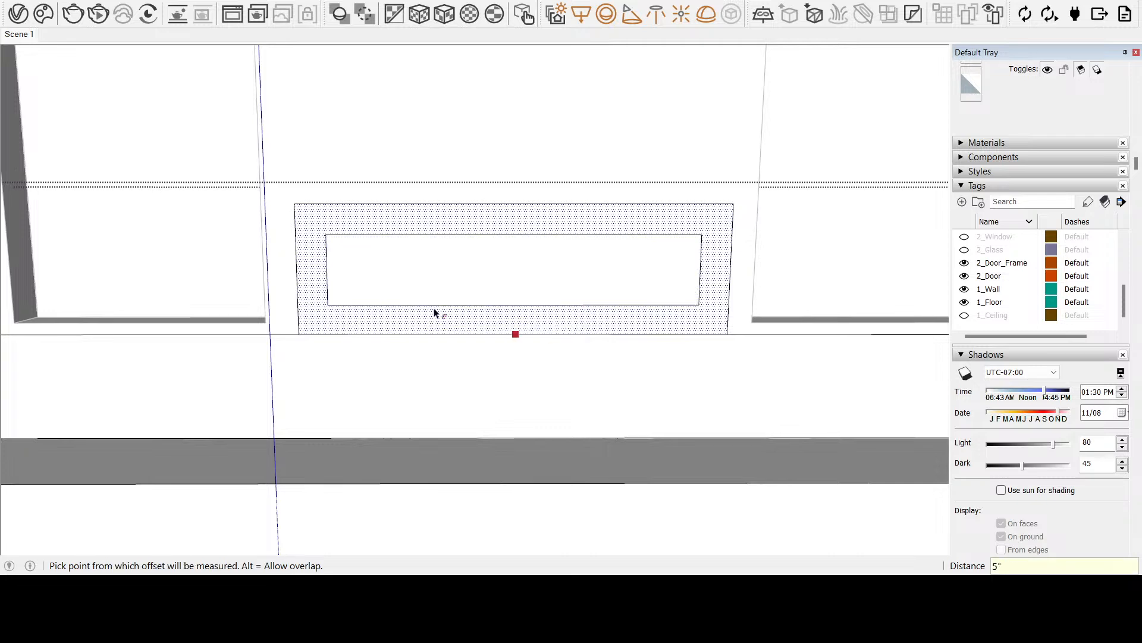
Erase the horizontal wall line on both sides of the fireplace rectangle
key(e)
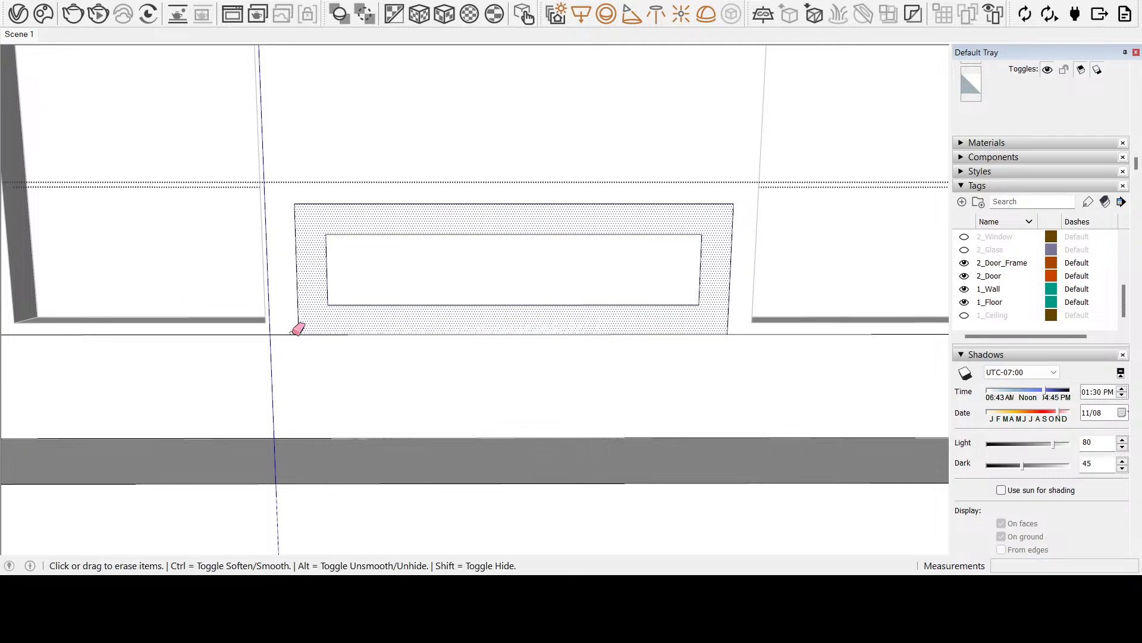
mouse_move(295, 324)
middle_down()
mouse_move(315, 402)
mouse_move(302, 375)
middle_up()
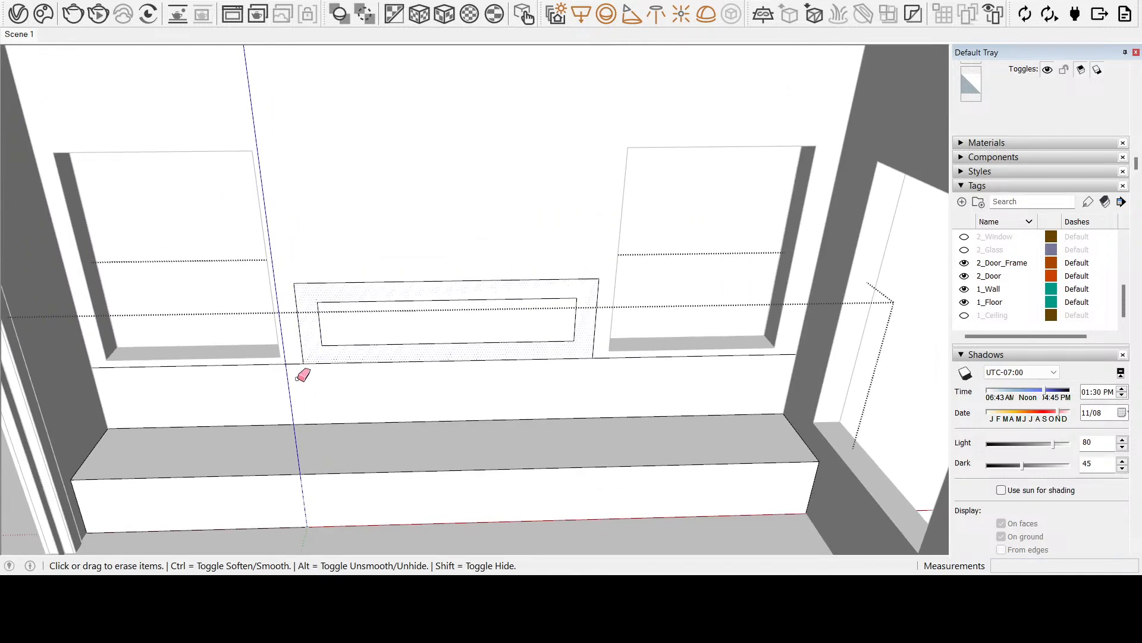
click(269, 365)
click(627, 357)
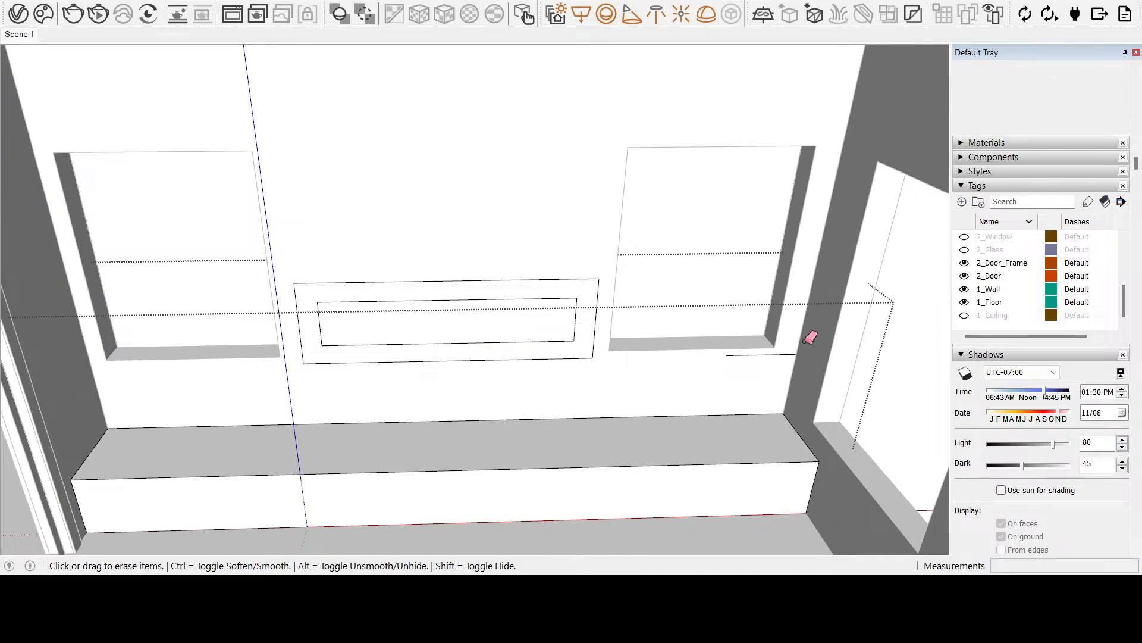
click(783, 355)
Draw horizontal lines from the fireplace rectangle's two lower corners out to the side walls
middle_drag(531, 394, 411, 224)
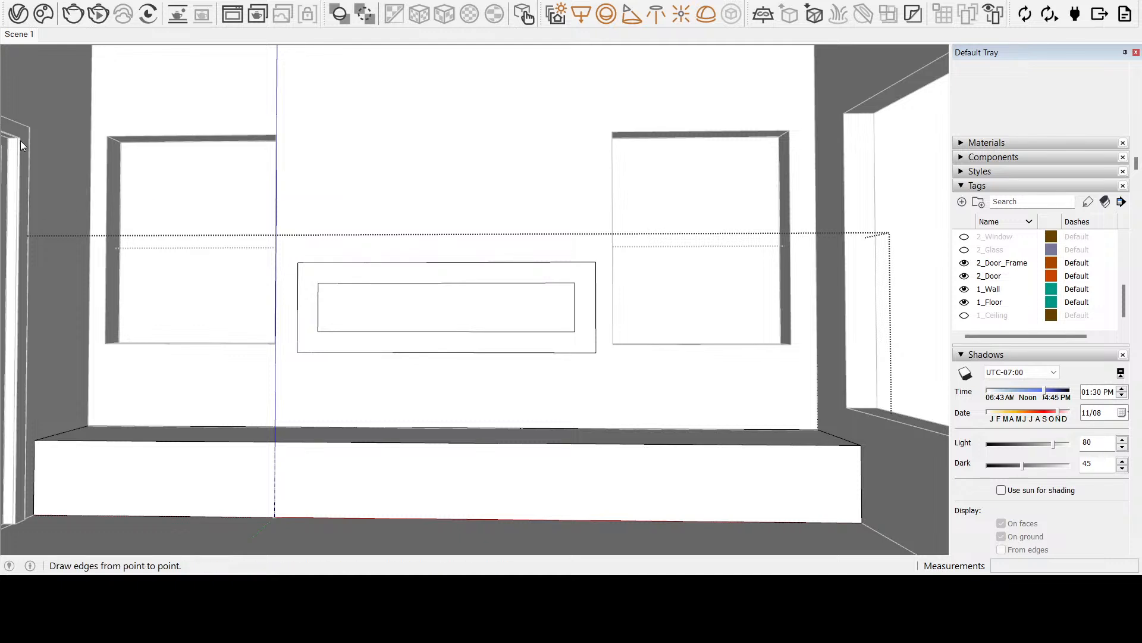
key(l)
click(596, 352)
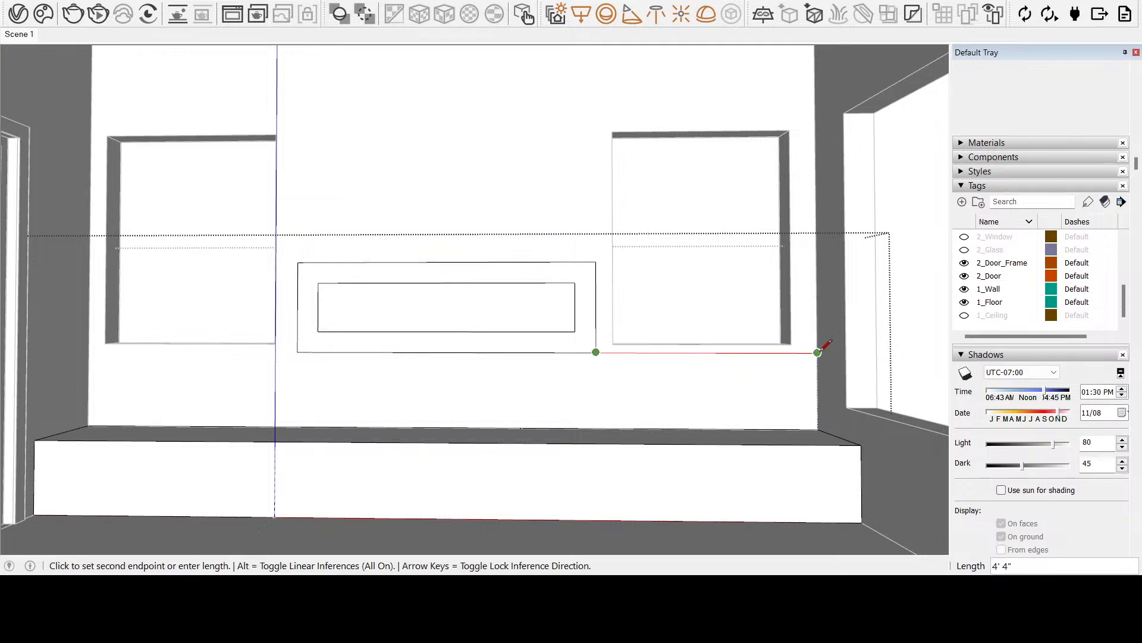
click(818, 352)
click(298, 352)
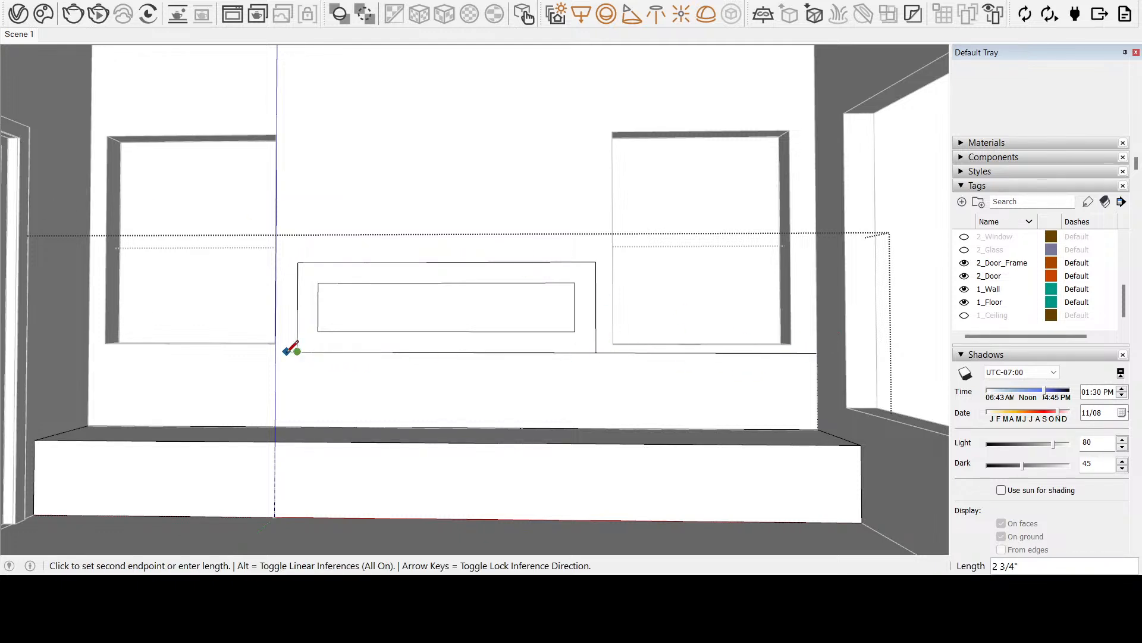
click(89, 352)
middle_drag(318, 306, 379, 507)
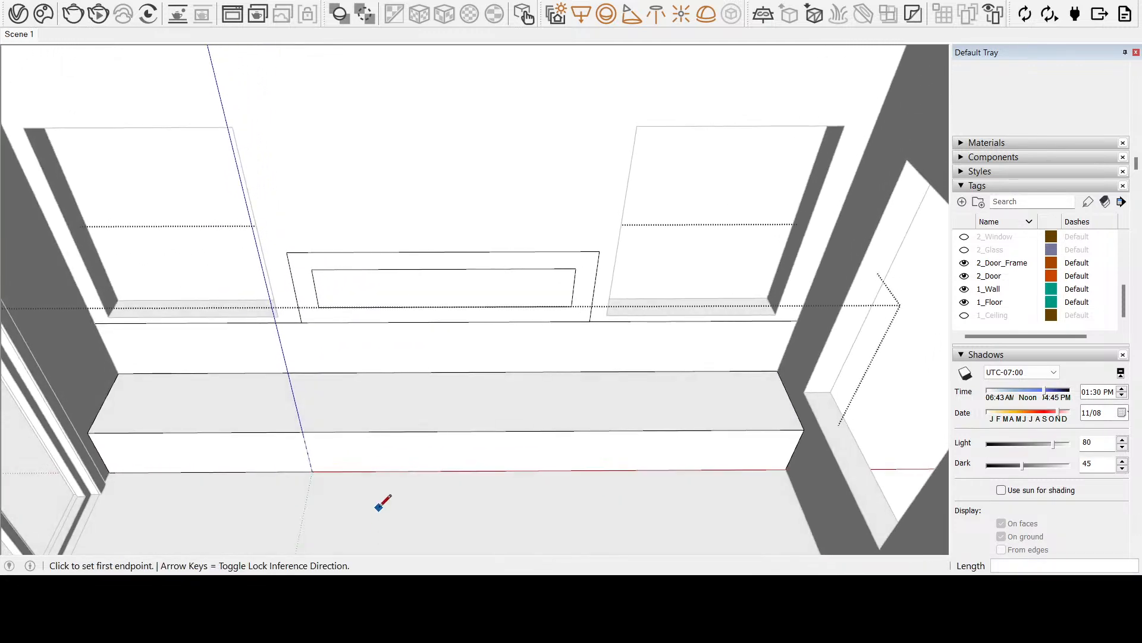
click(630, 290)
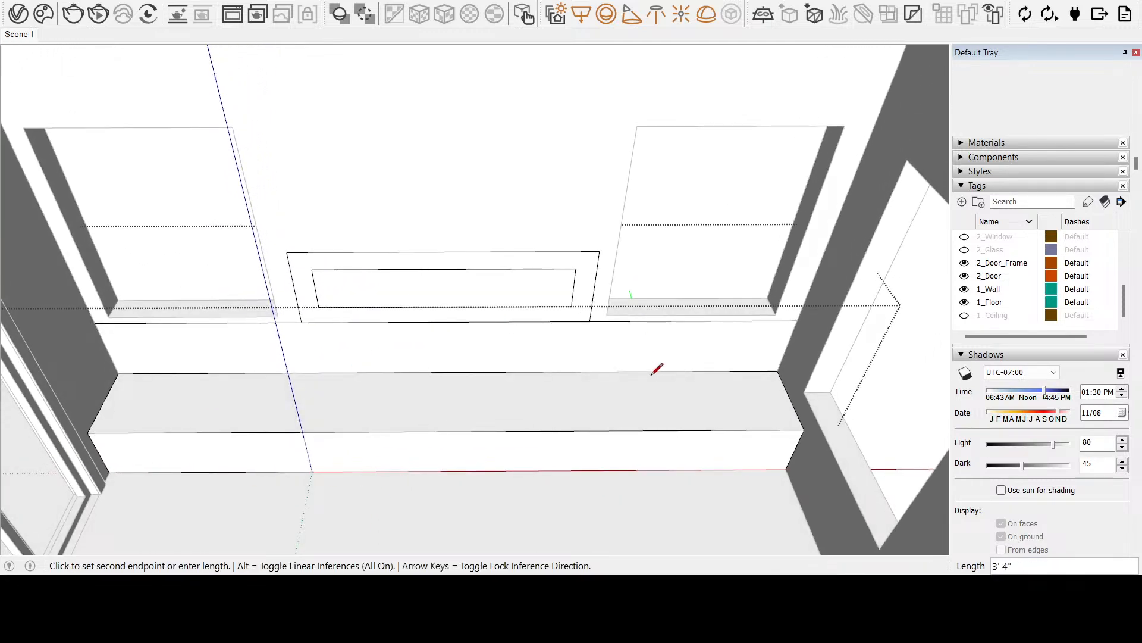
click(571, 321)
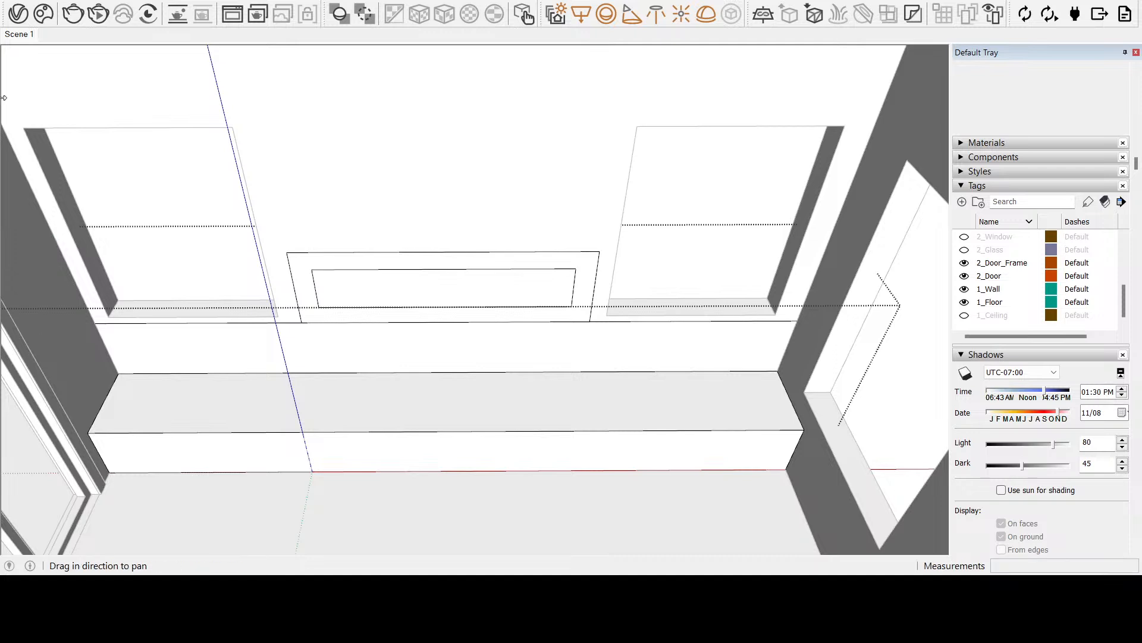
Open the wall for editing and Push/Pull both window sills down to the horizontal line at the fireplace rectangle's lower edge
key(space)
double_click(696, 309)
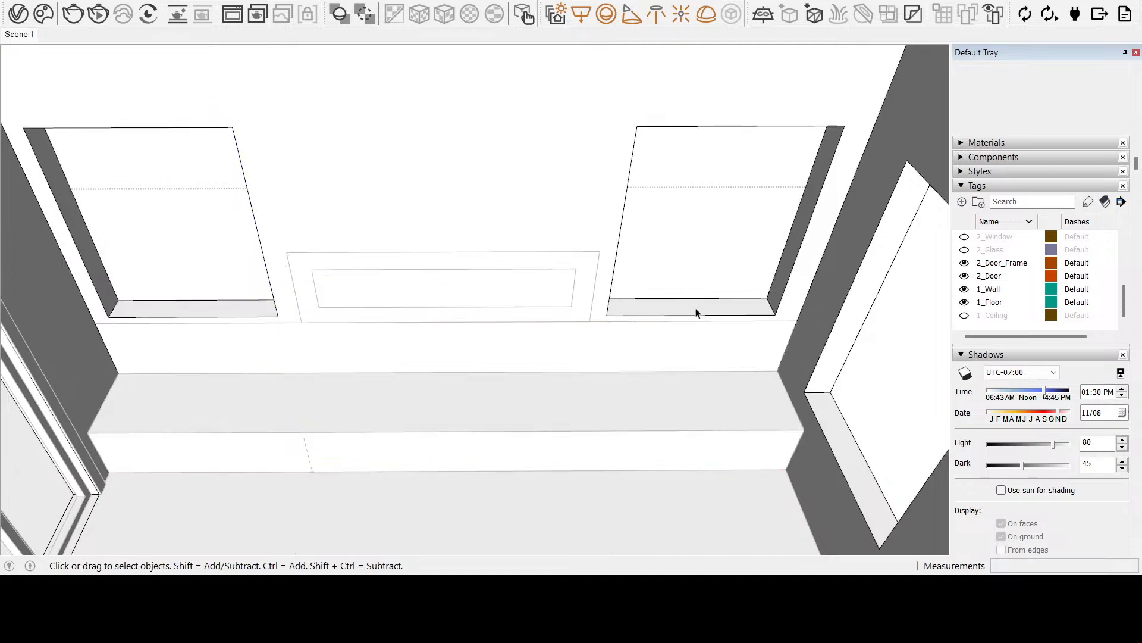
click(672, 305)
click(33, 274)
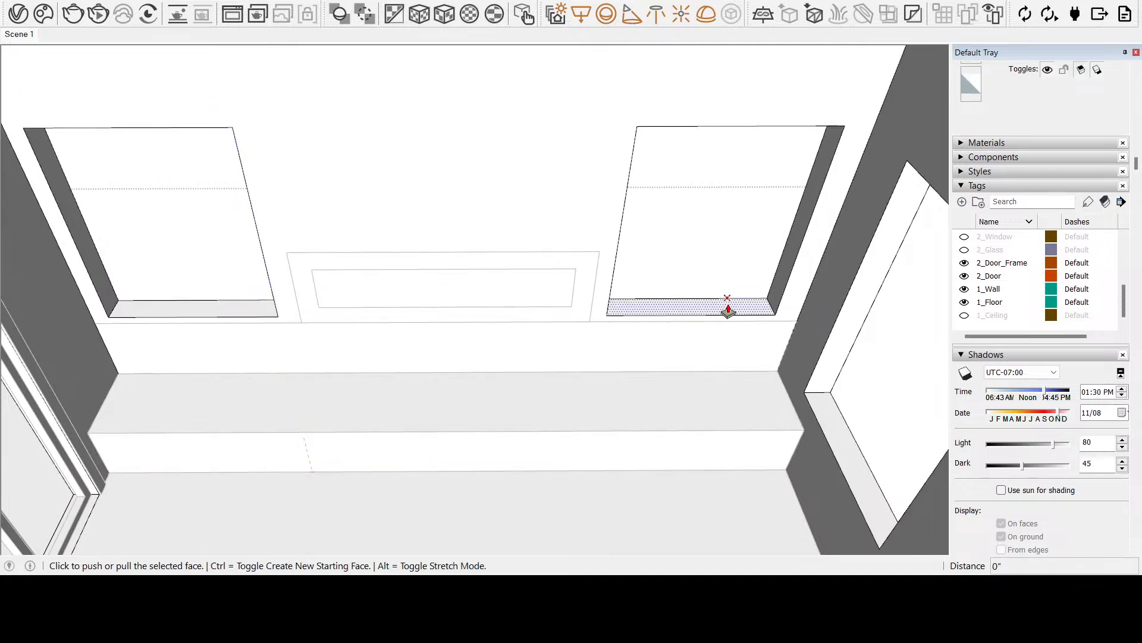
click(722, 307)
click(759, 322)
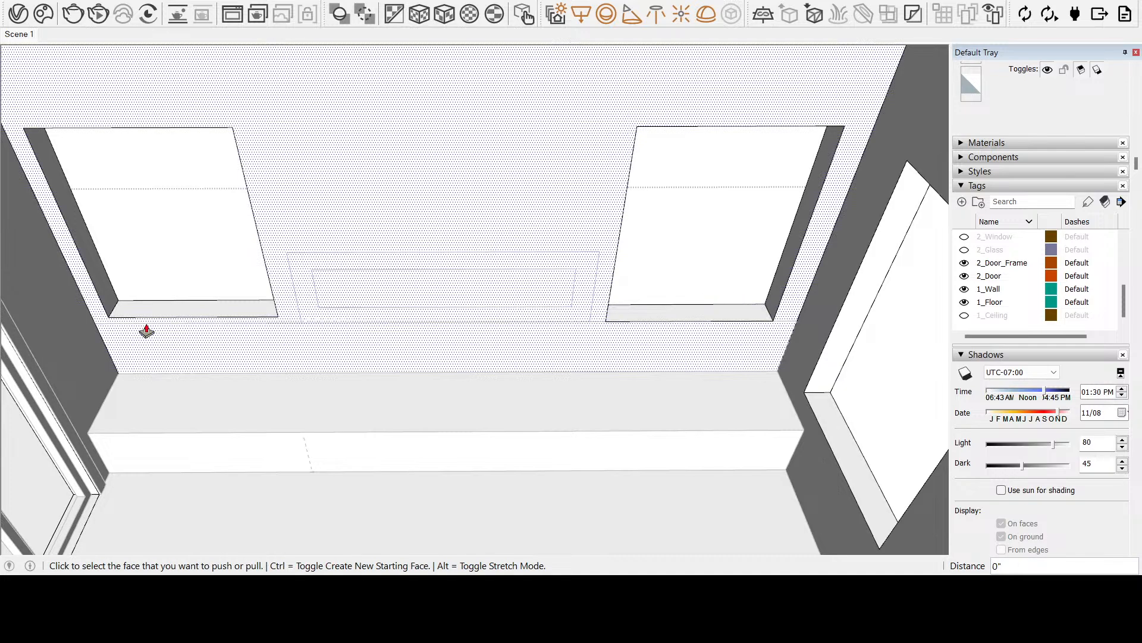
click(191, 311)
click(270, 319)
Draw a 4" vertical line up from the fireplace surround's upper-left corner and a horizontal line at its end reaching both windows' inner edges
middle_drag(270, 319, 430, 237)
mouse_move(520, 247)
middle_down()
mouse_move(612, 198)
mouse_move(523, 166)
mouse_move(628, 150)
mouse_move(660, 185)
middle_up()
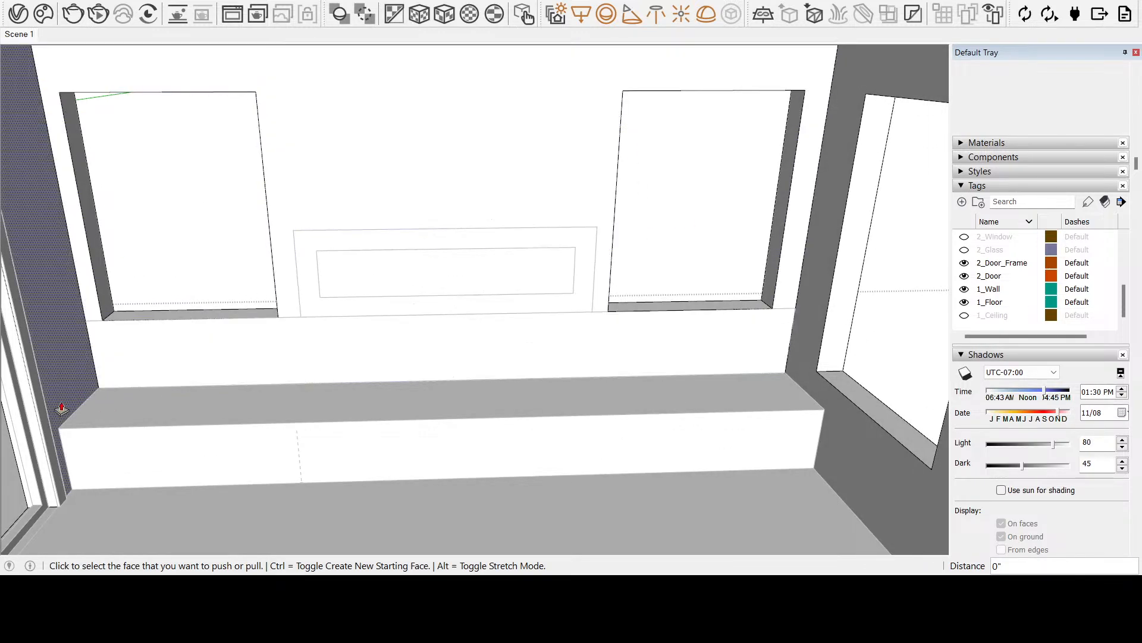
key(space)
shift+middle_drag(159, 363, 159, 362)
scroll(512, 313, up, 5)
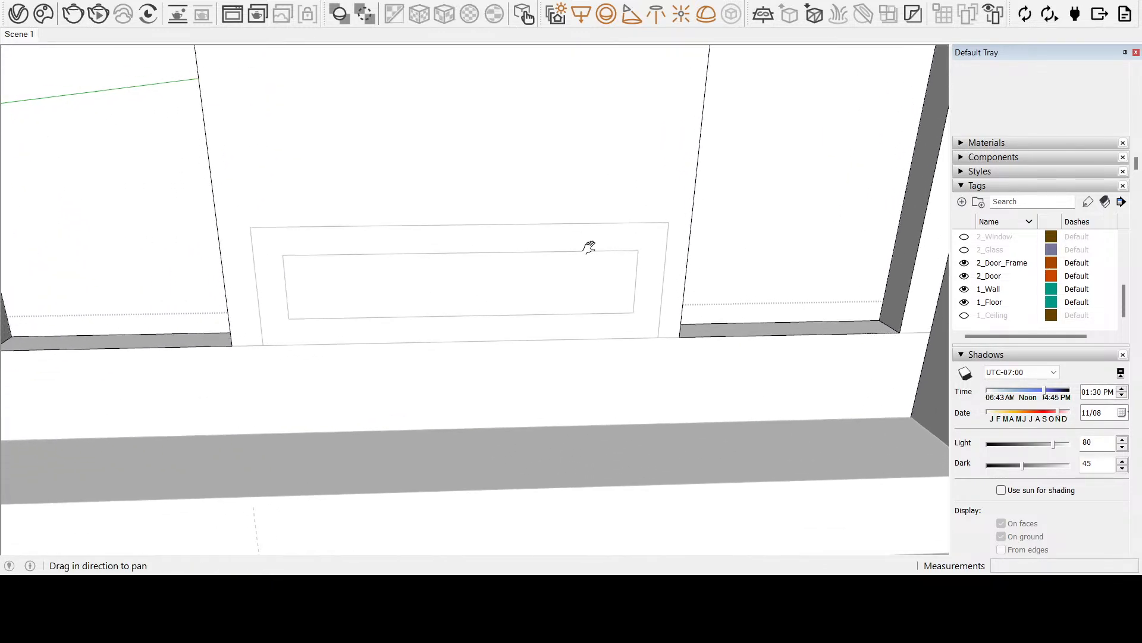
mouse_move(597, 245)
middle_down()
mouse_move(556, 209)
mouse_move(250, 339)
middle_up()
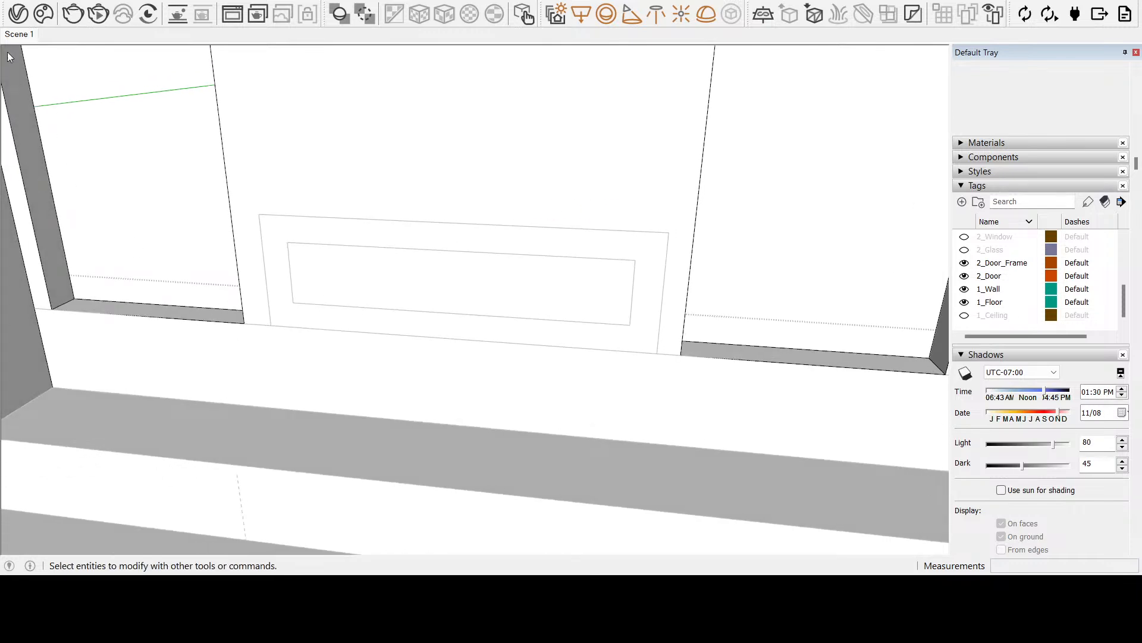
key(l)
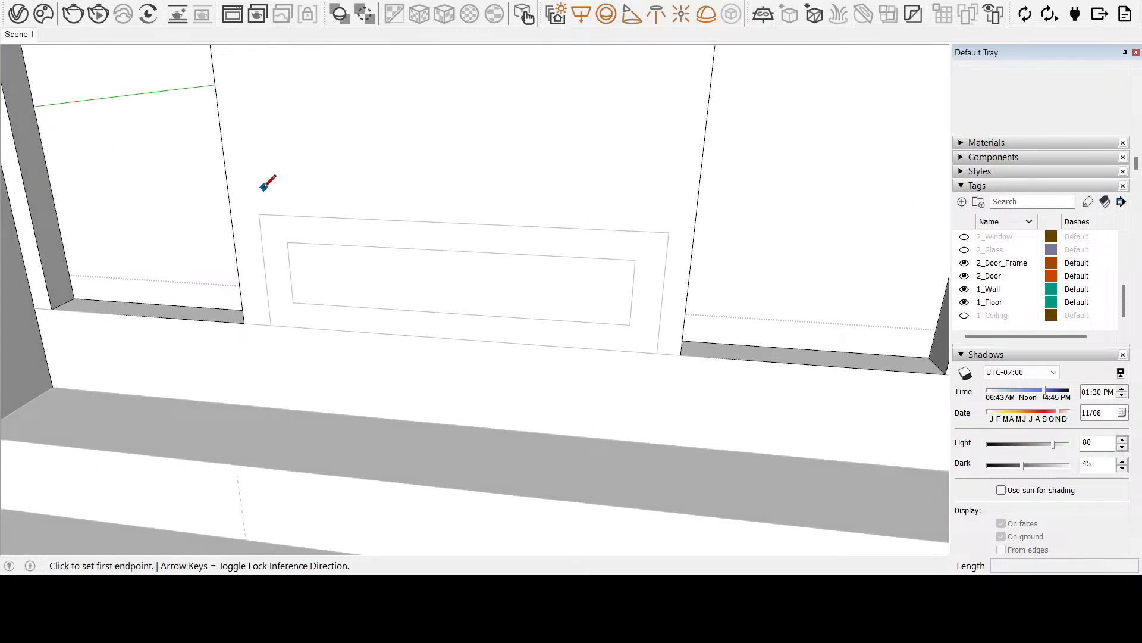
key(space)
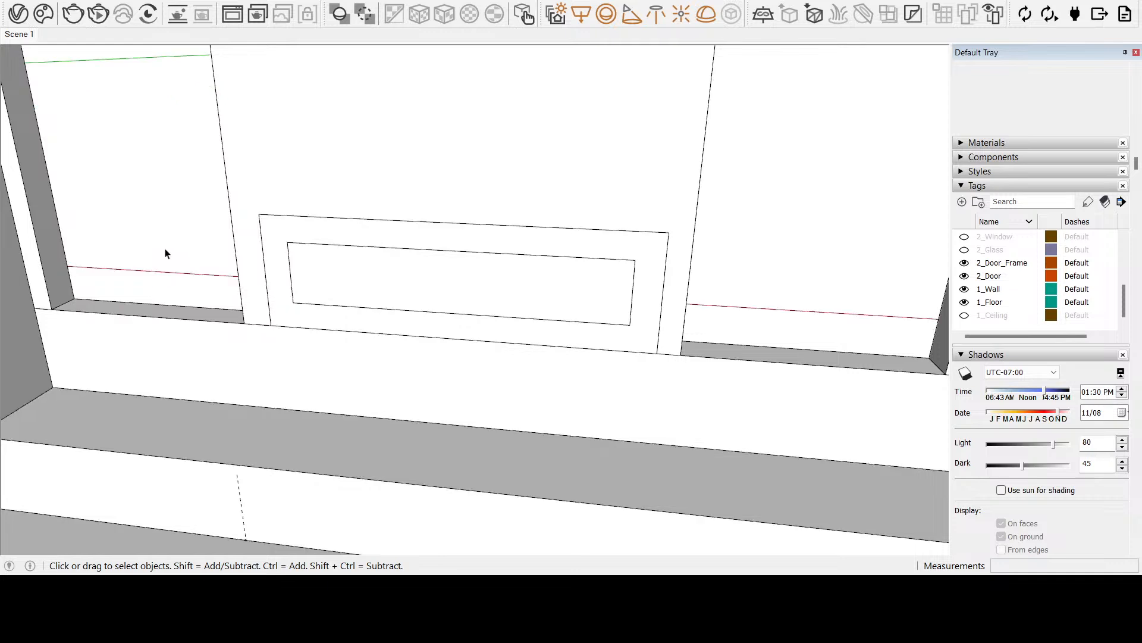
key(l)
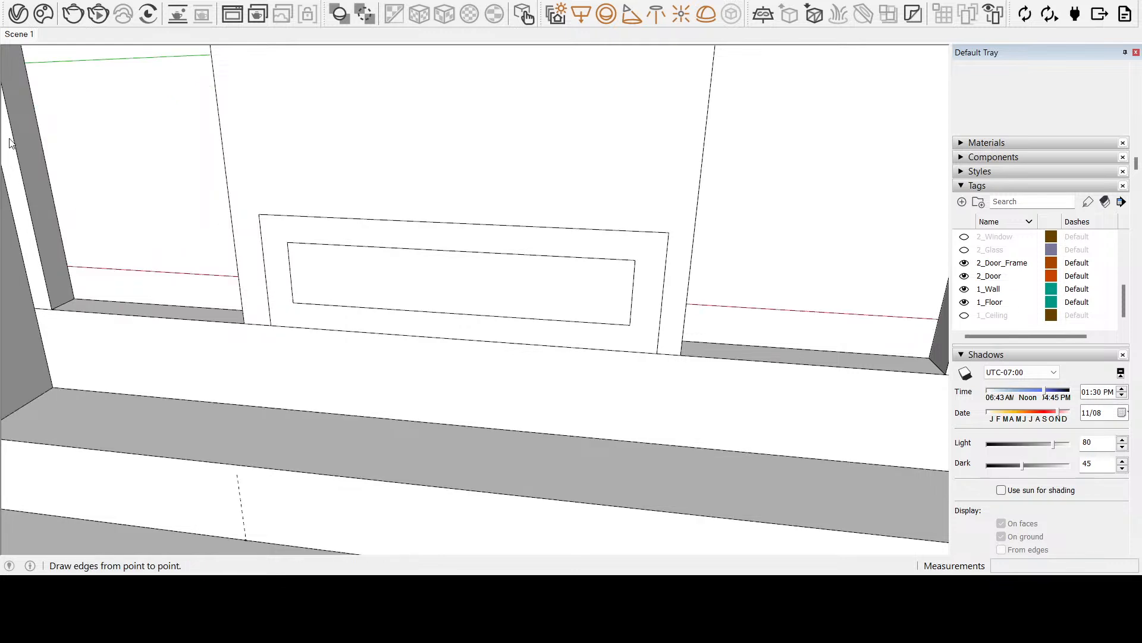
click(259, 213)
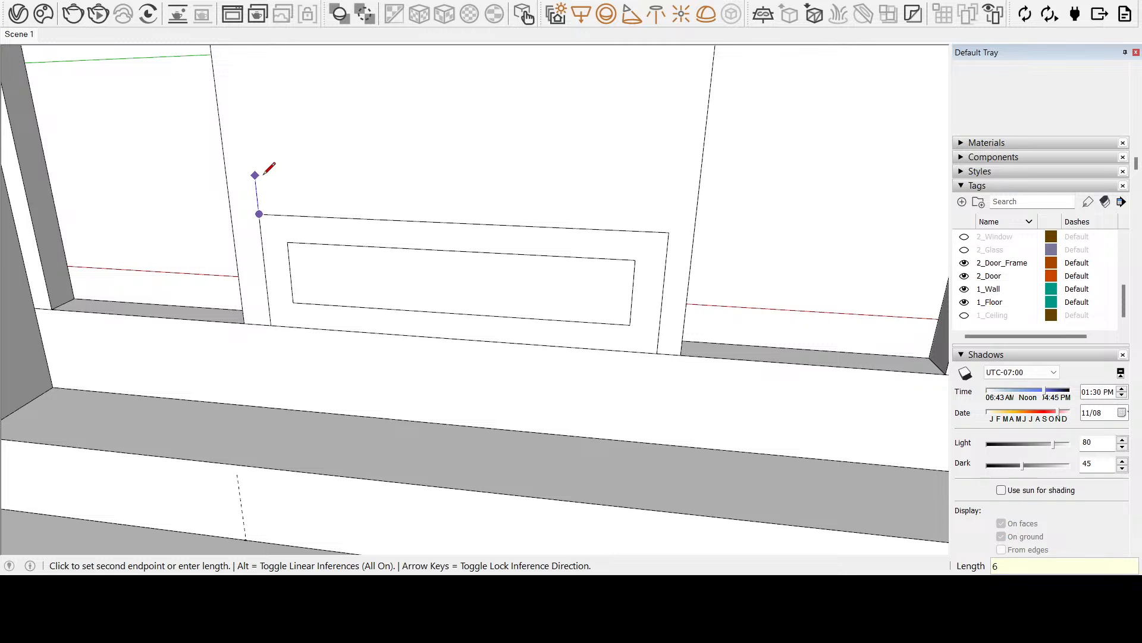
text(4)
key(Return)
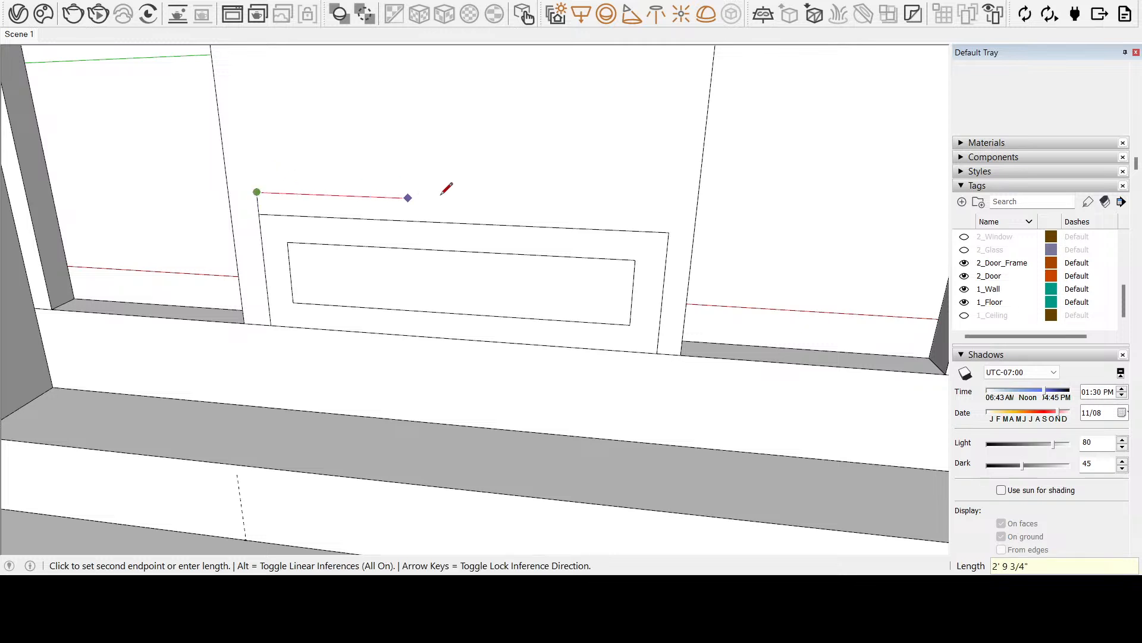
click(697, 209)
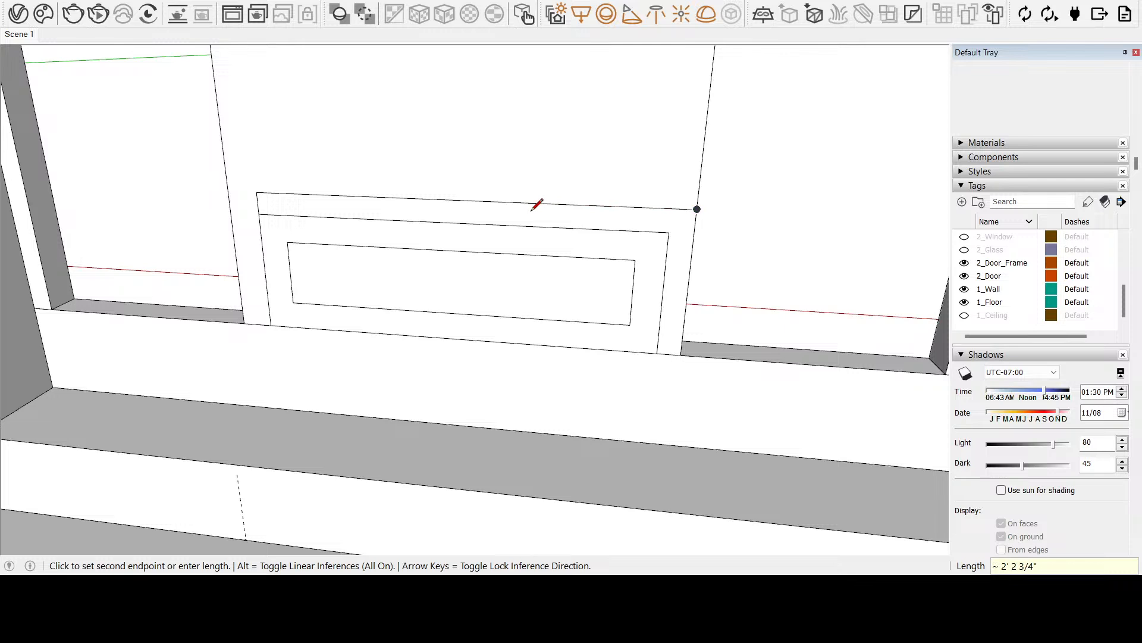
key(Escape)
click(256, 192)
click(228, 191)
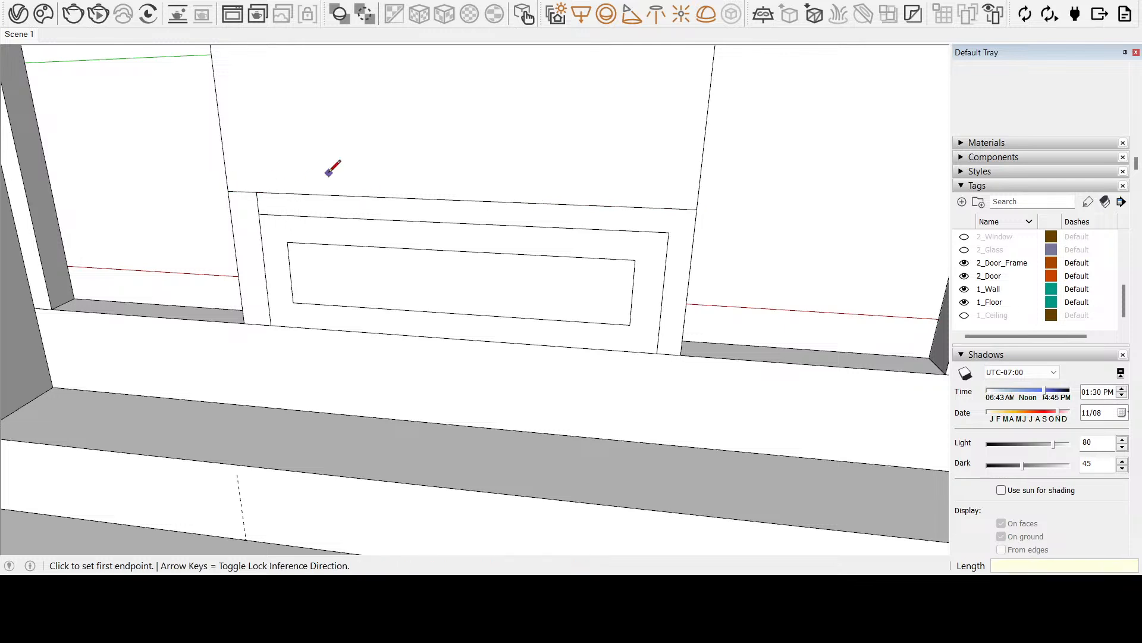
Erase the short vertical helper line above the fireplace surround's upper-left corner
middle_drag(332, 166, 391, 168)
key(e)
click(256, 209)
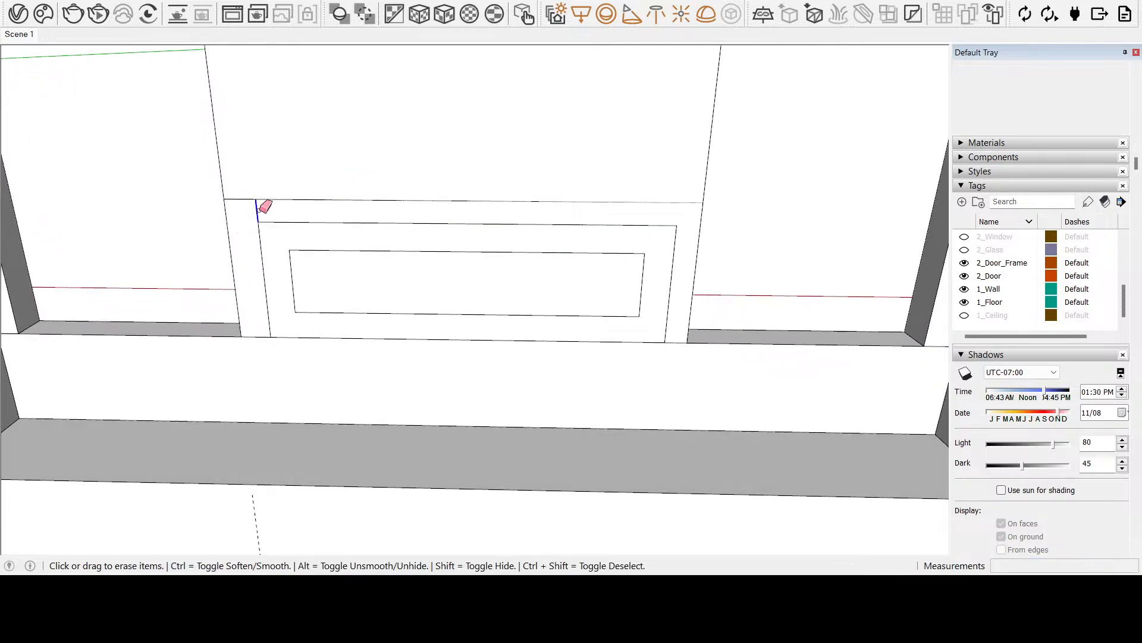
click(267, 340)
key(ctrl+z)
key(space)
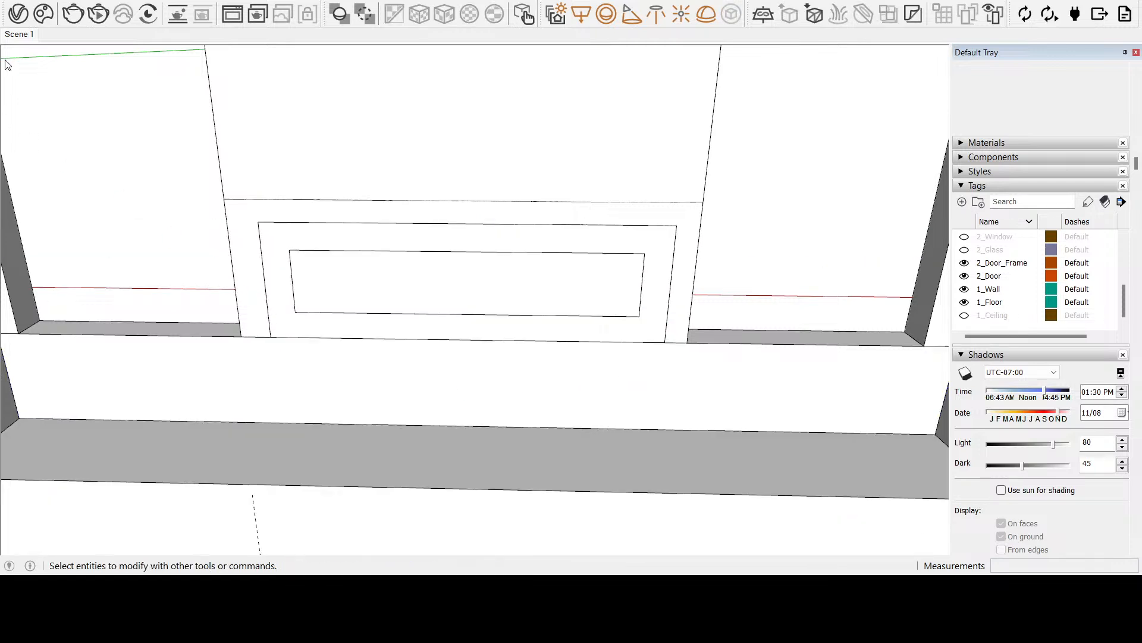
Open the hearth and fireplace group and erase the horizontal lines running from the surround's lower corners to the side walls
key(e)
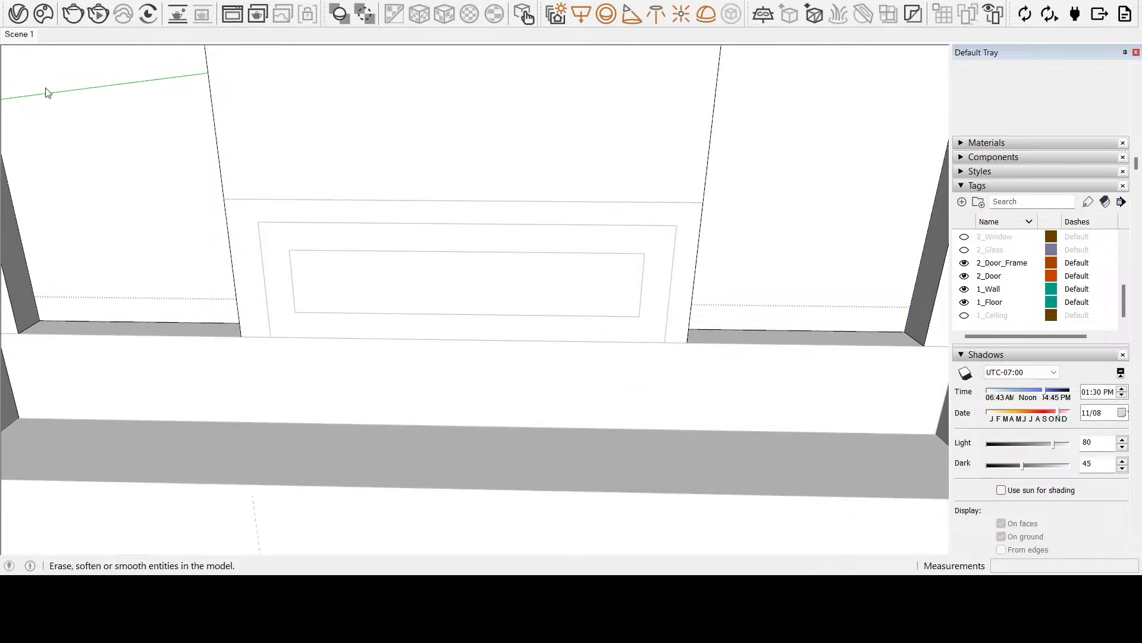
key(b)
key(space)
triple_click(413, 491)
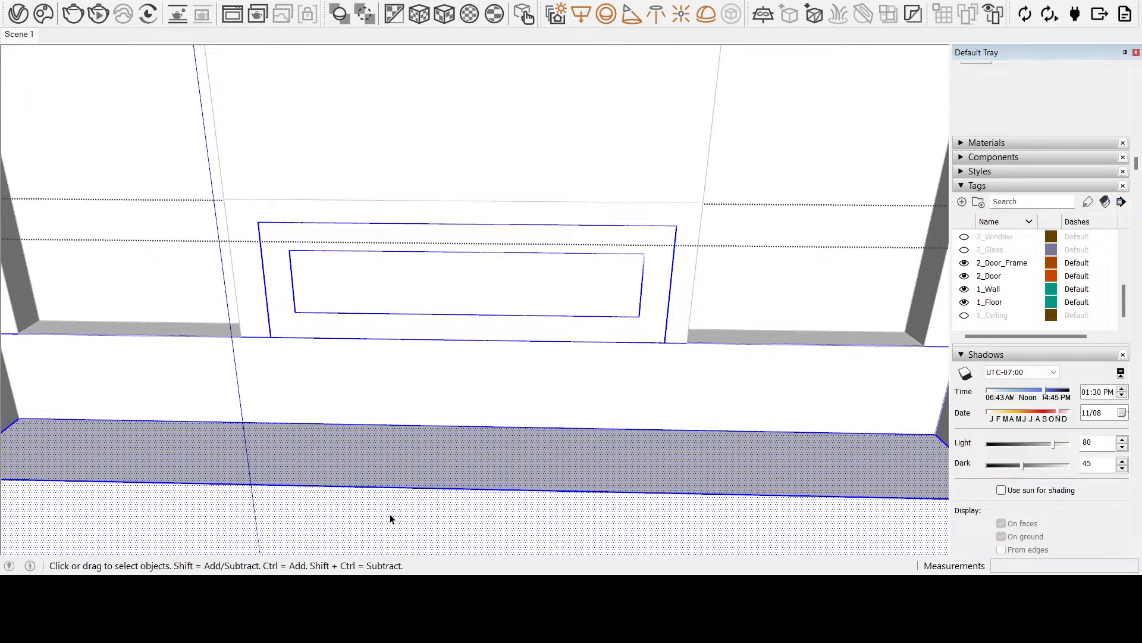
double_click(315, 485)
key(b)
key(e)
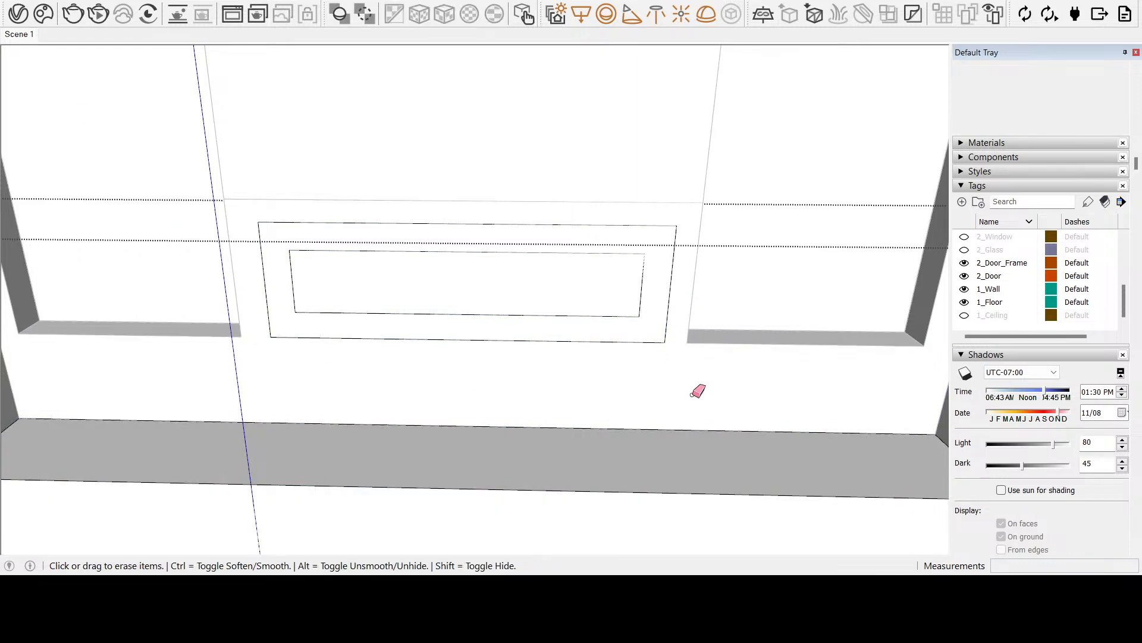
Push/Pull the right window's sill up 2' 1 3/4" to the horizontal line above the fireplace surround
mouse_move(623, 390)
middle_down()
mouse_move(635, 329)
mouse_move(577, 255)
mouse_move(594, 347)
mouse_move(387, 369)
middle_up()
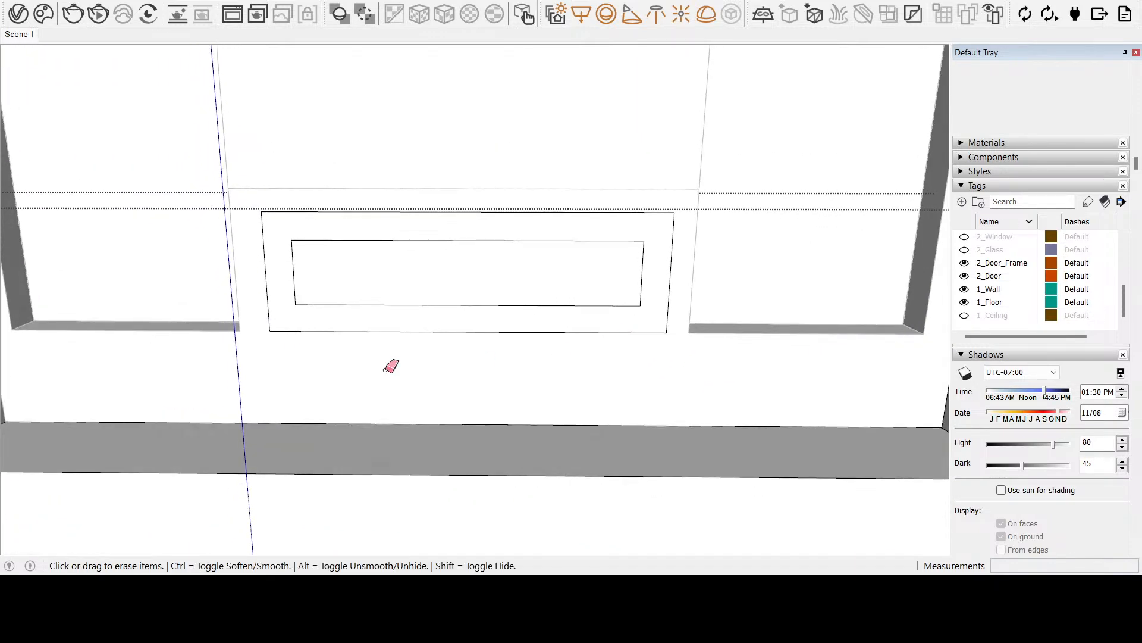
mouse_move(38, 435)
shift+middle_down()
mouse_move(381, 364)
mouse_move(360, 506)
mouse_move(395, 398)
mouse_move(400, 336)
mouse_move(377, 321)
mouse_move(491, 365)
shift+middle_up()
middle_drag(395, 310, 339, 315)
mouse_move(801, 333)
middle_down()
mouse_move(637, 288)
mouse_move(586, 326)
middle_up()
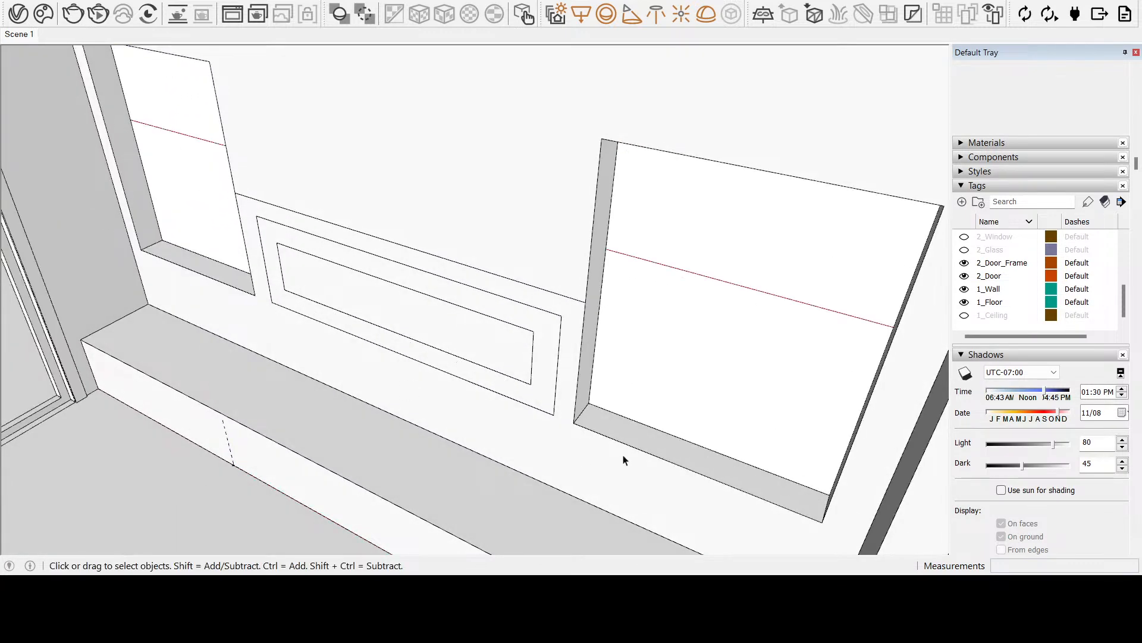
click(632, 442)
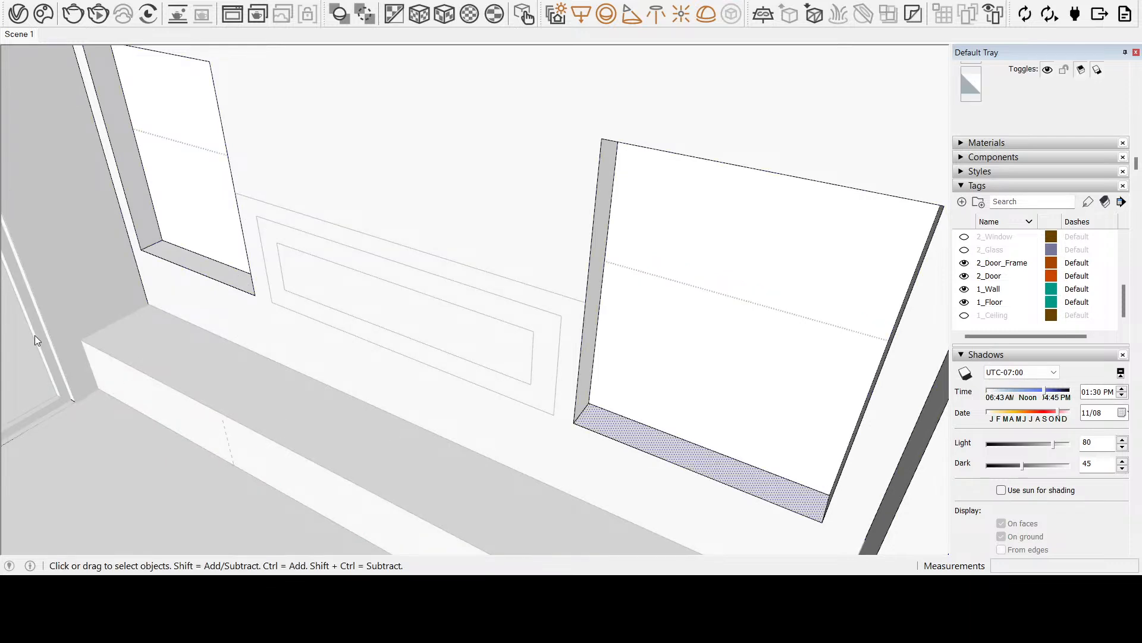
key(p)
click(595, 425)
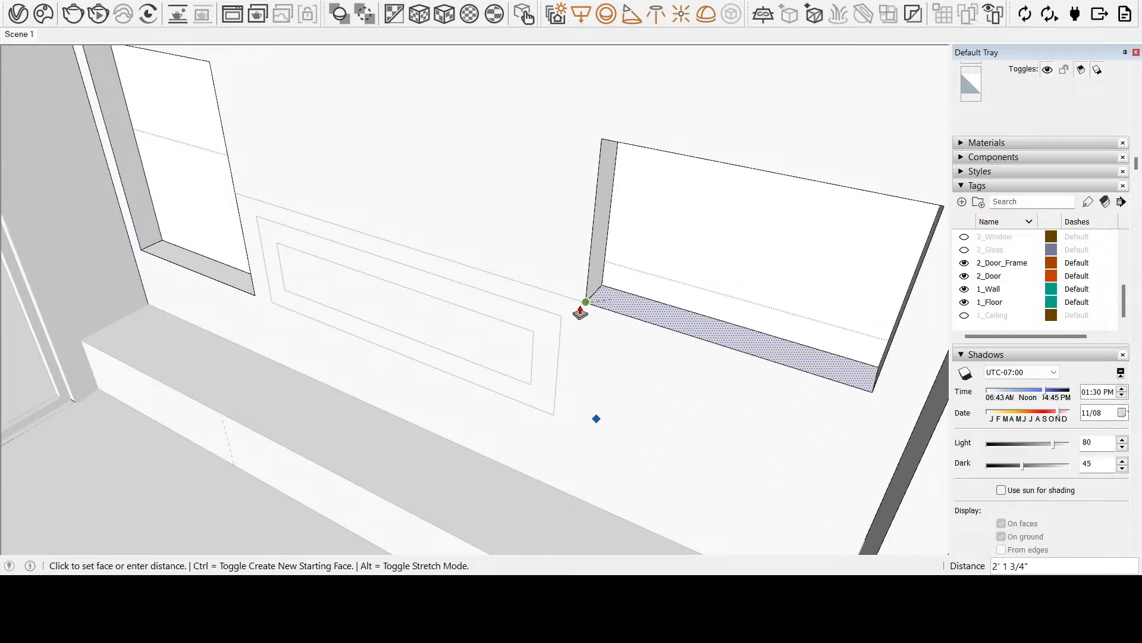
click(584, 310)
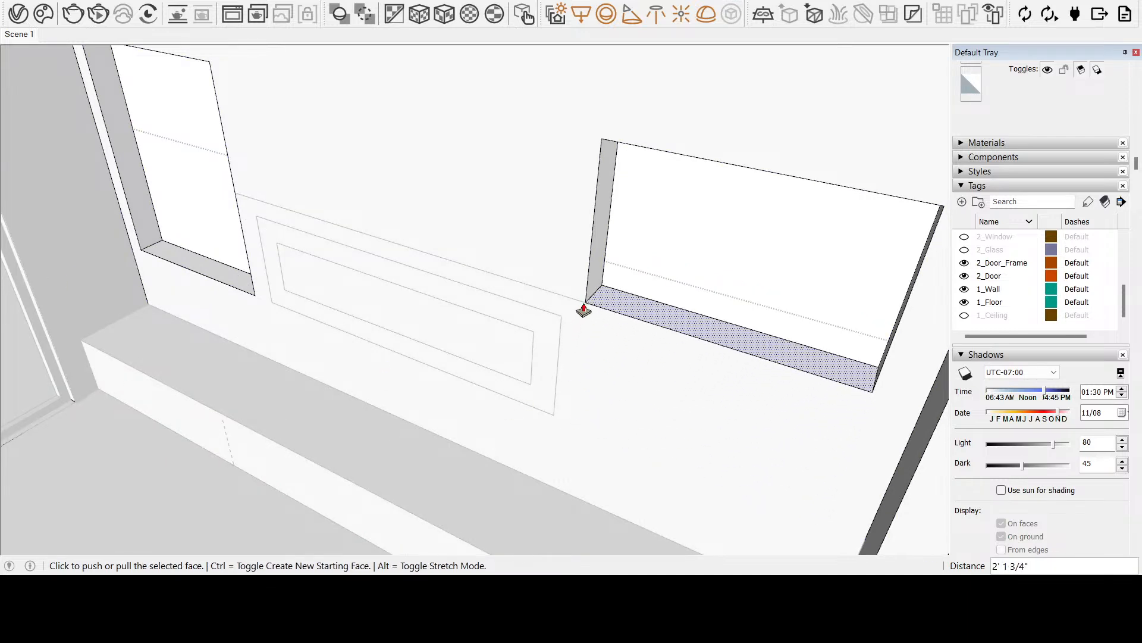
Push/Pull the left window's sill up 2' 1 3/4" to meet the same horizontal line above the fireplace
click(45, 440)
shift+middle_drag(380, 309, 426, 437)
middle_drag(357, 459, 579, 399)
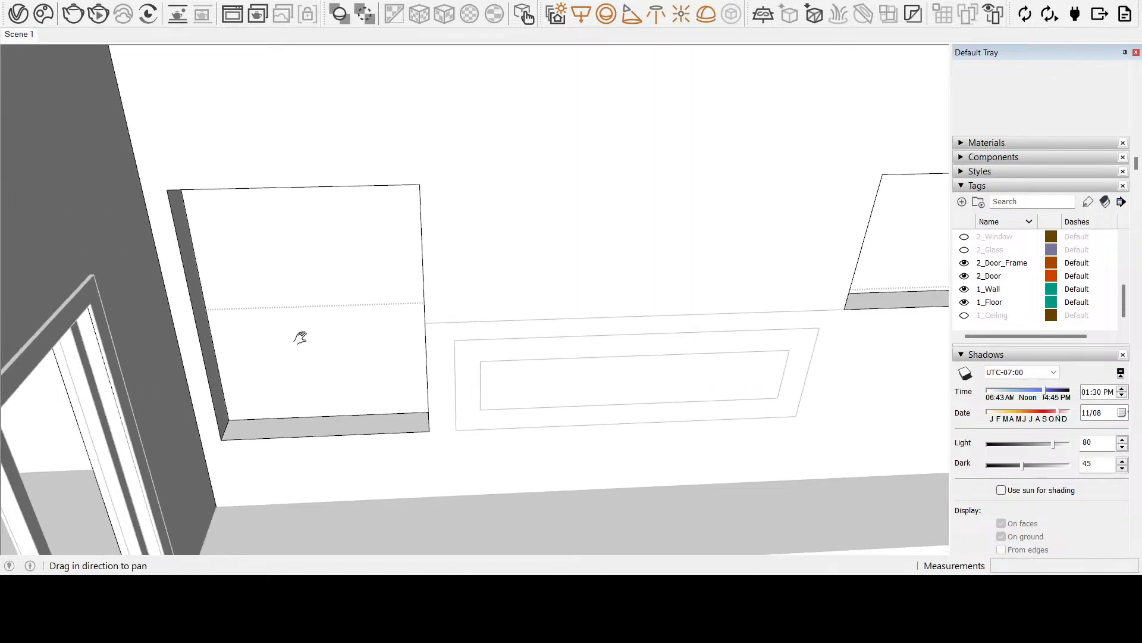
scroll(301, 337, up, 4)
middle_drag(301, 336, 467, 381)
scroll(466, 382, down, 1)
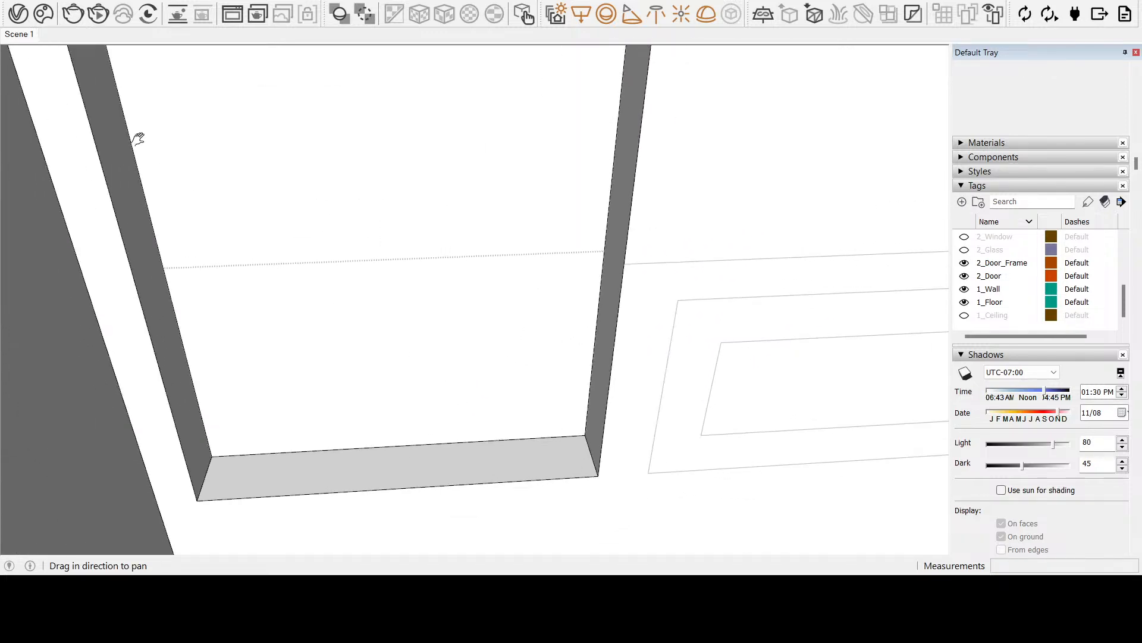
key(r)
key(f)
key(p)
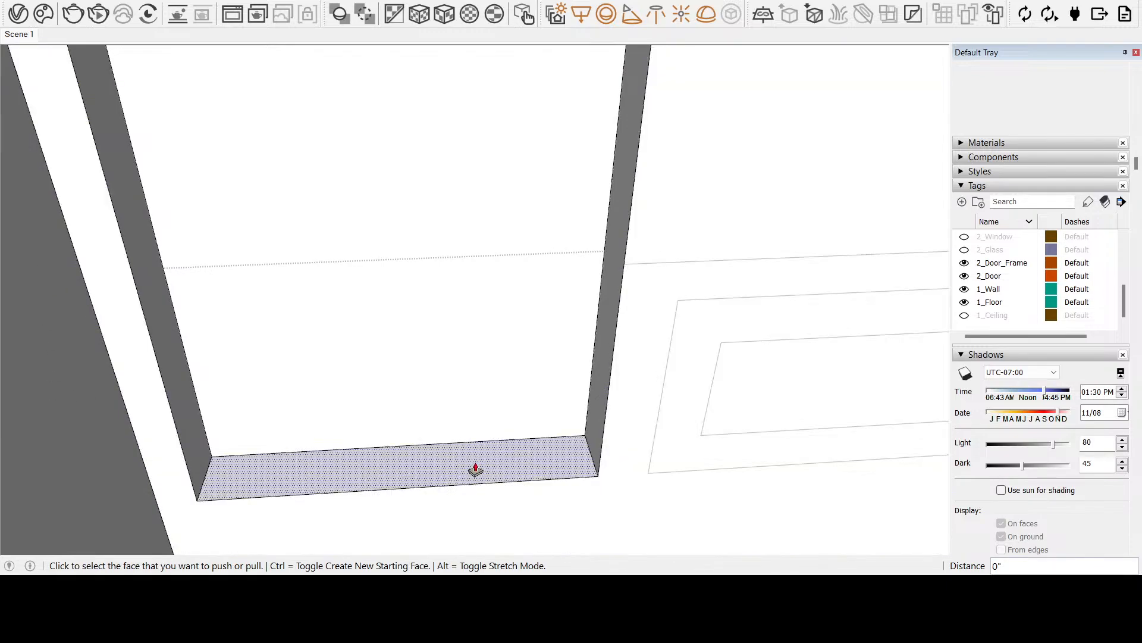
click(476, 470)
click(625, 265)
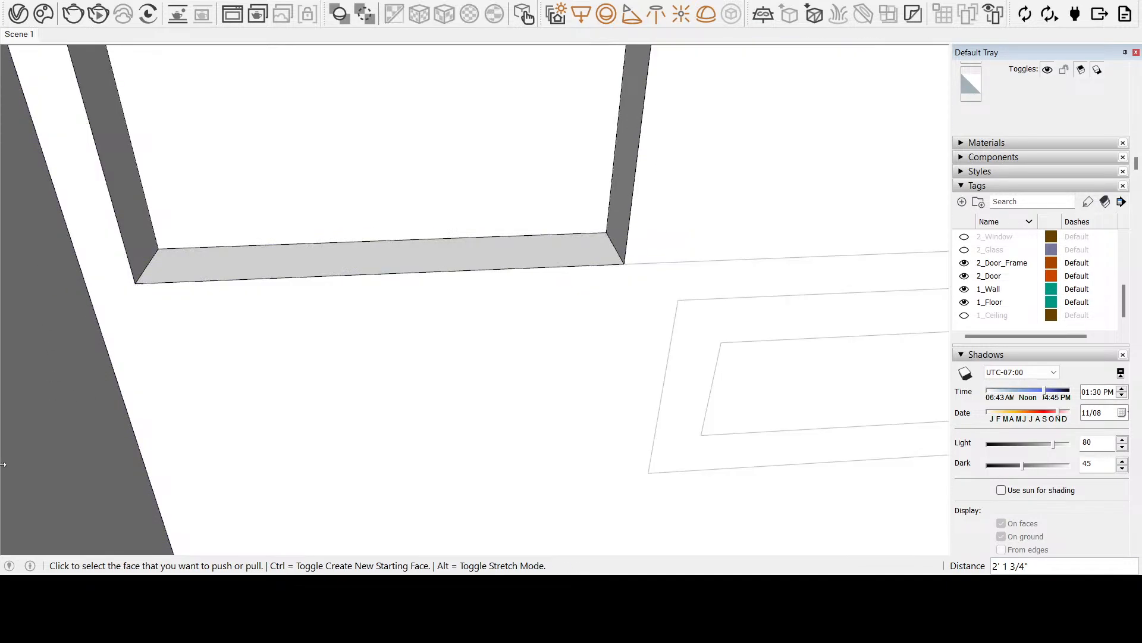
Measure the width of the left window opening with the Tape Measure
click(2, 498)
drag(627, 327, 274, 373)
scroll(492, 458, down, 3)
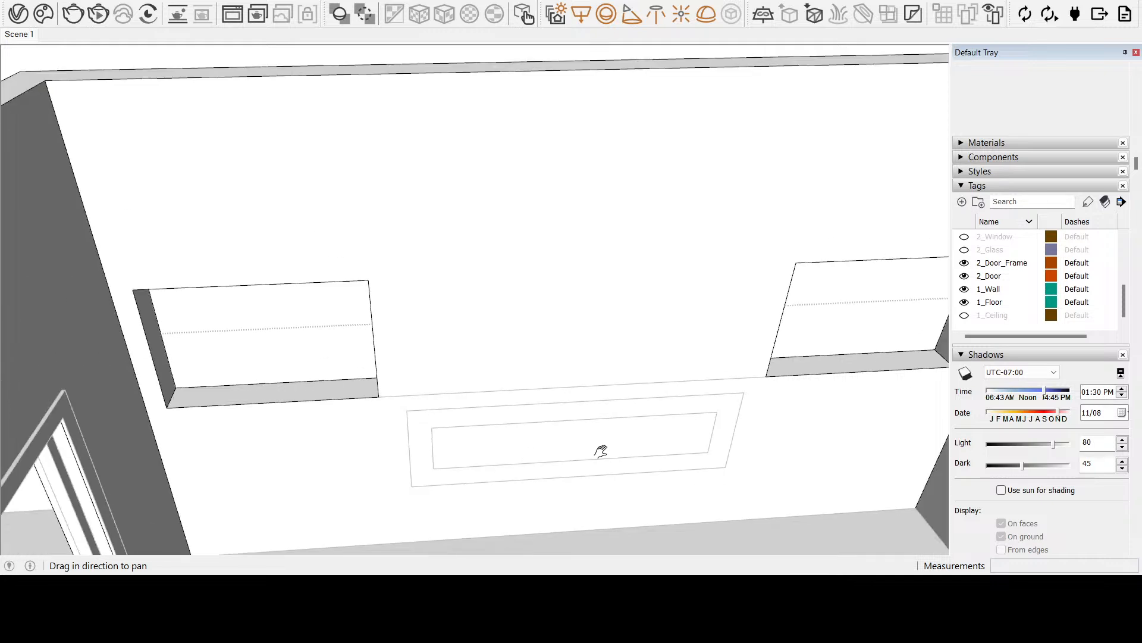
middle_drag(600, 451, 582, 347)
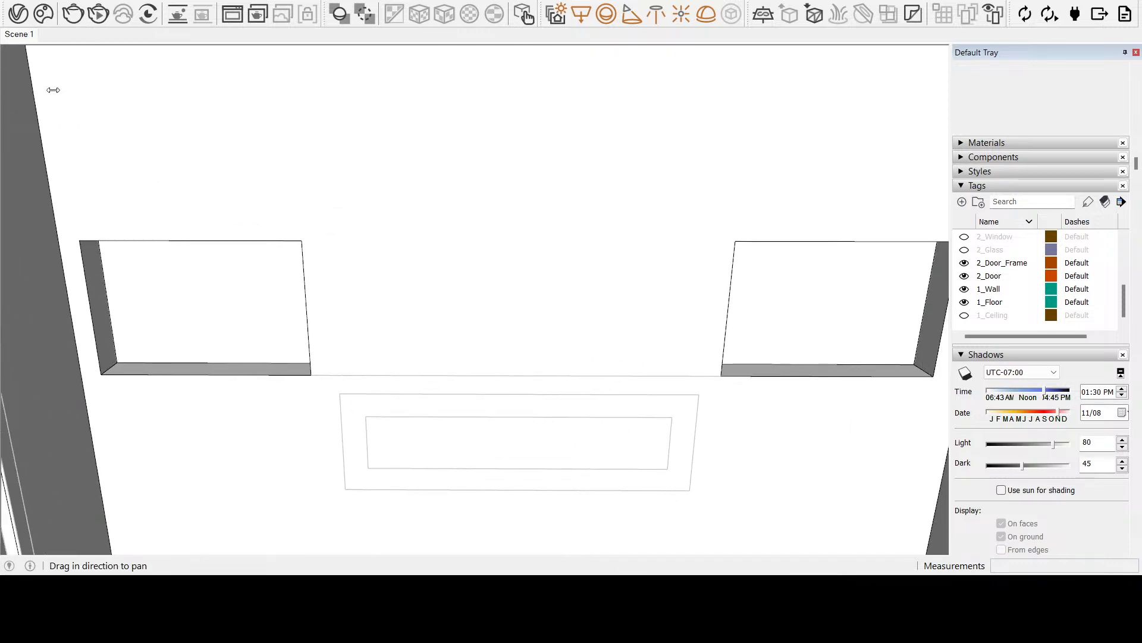
click(17, 60)
click(300, 292)
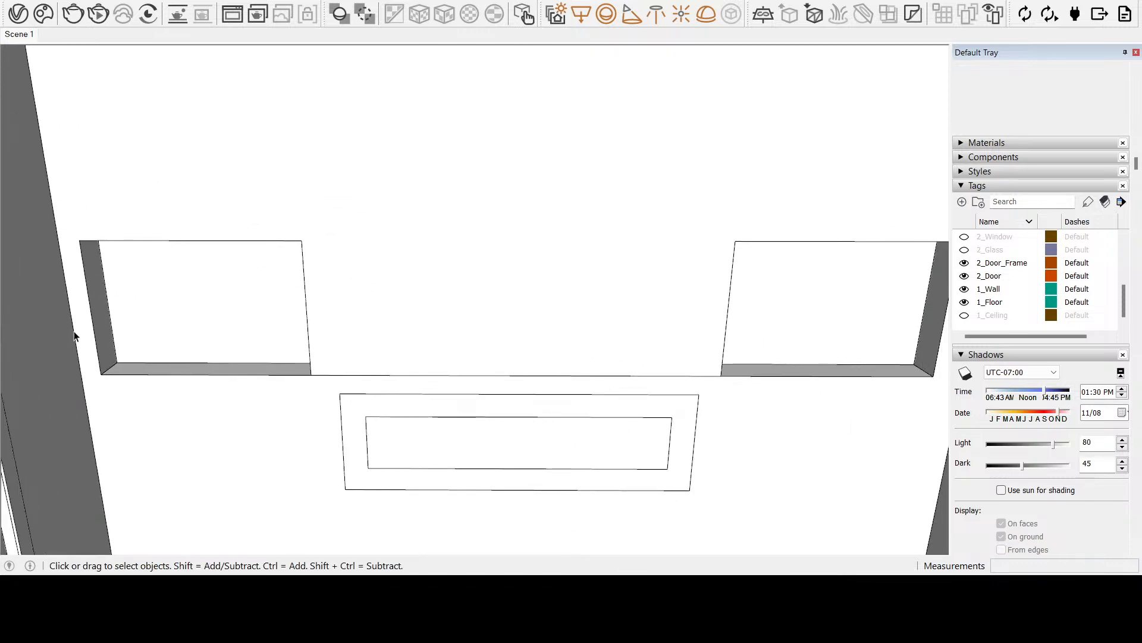
middle_drag(804, 358, 794, 357)
click(16, 350)
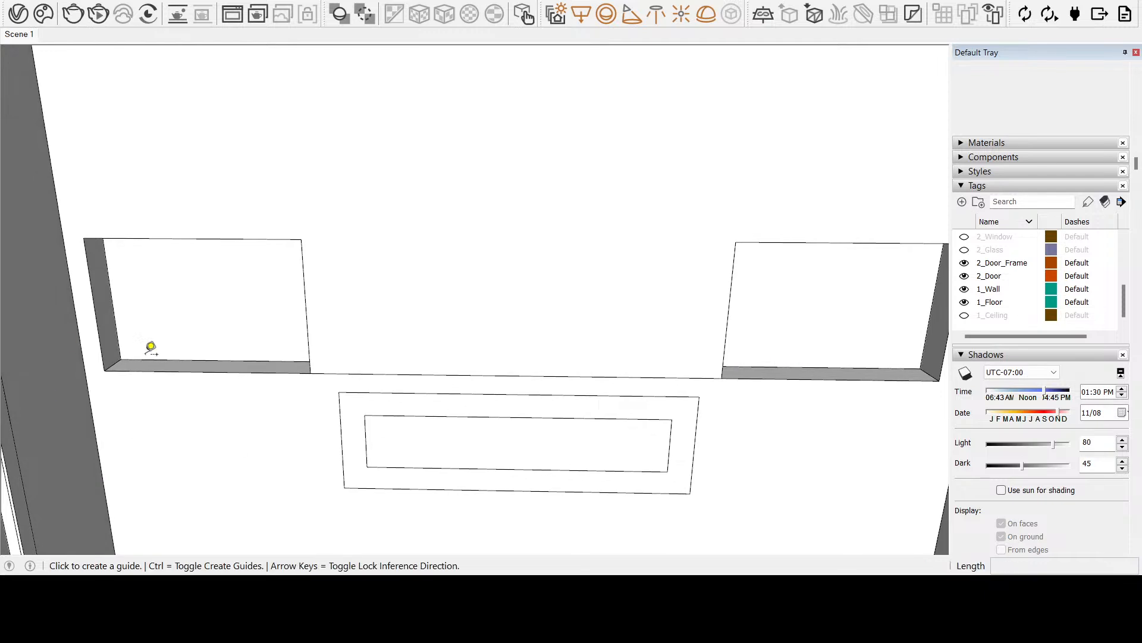
click(308, 330)
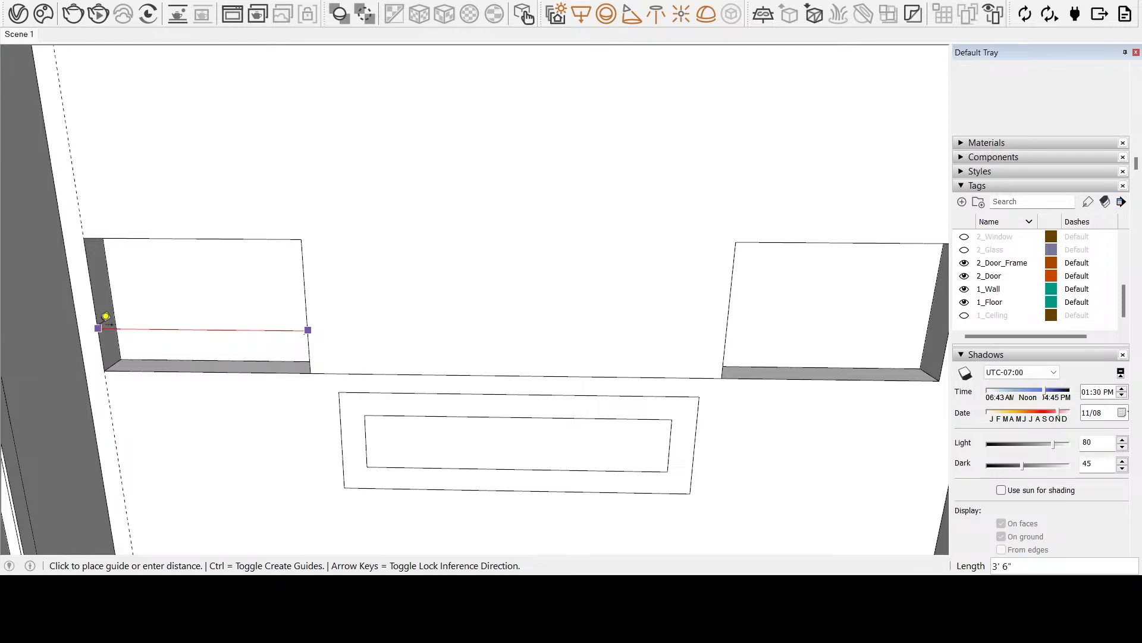
click(51, 429)
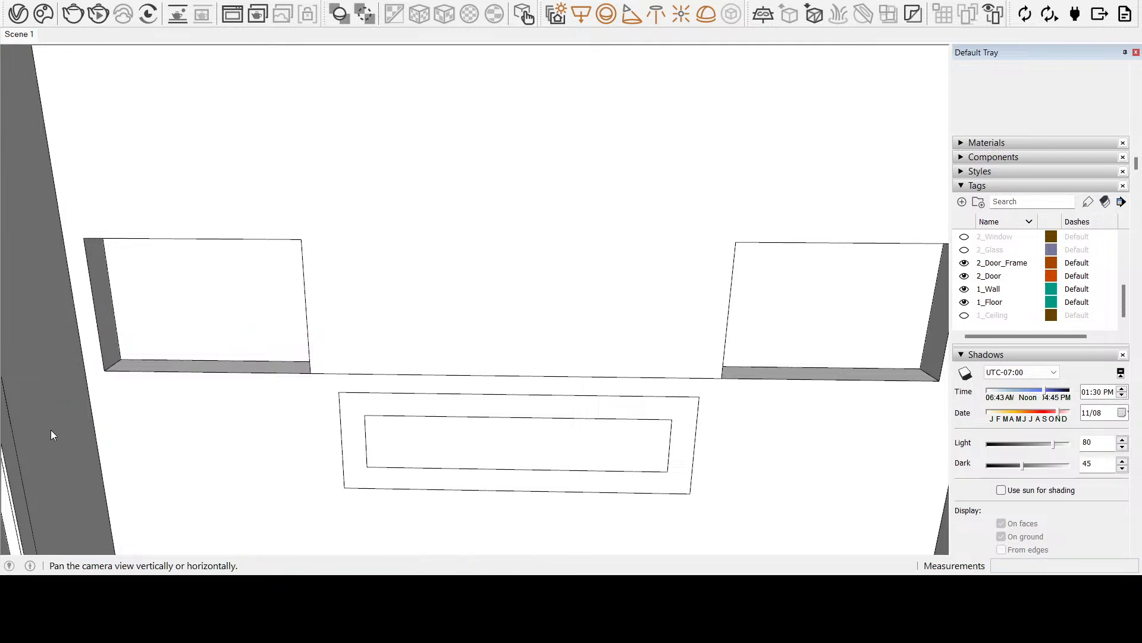
middle_drag(684, 361, 536, 352)
click(38, 268)
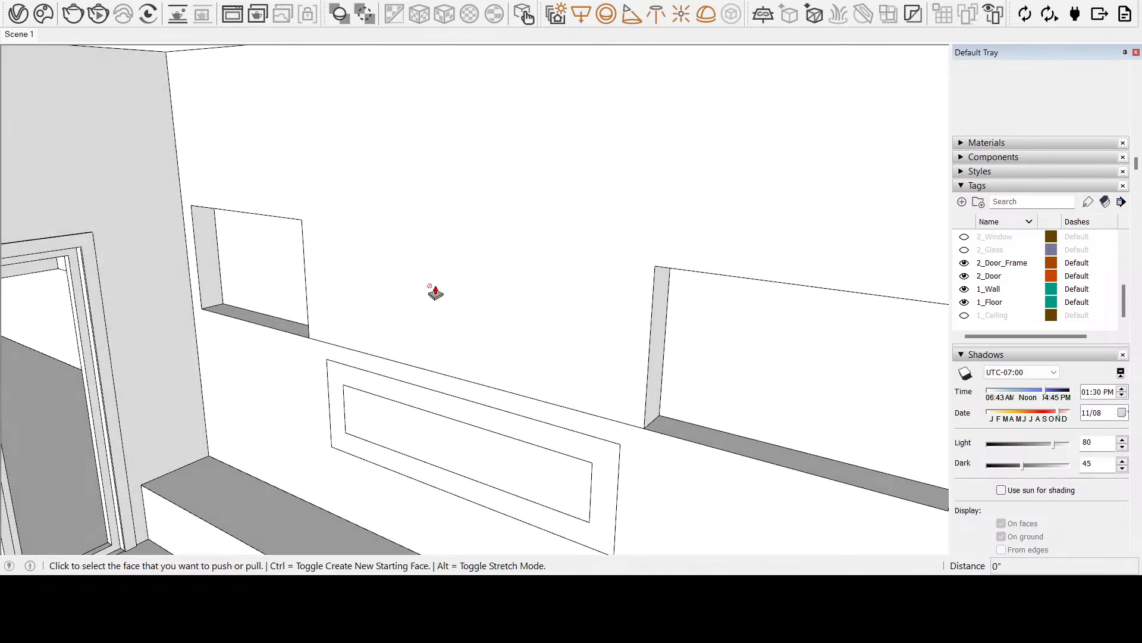
key(space)
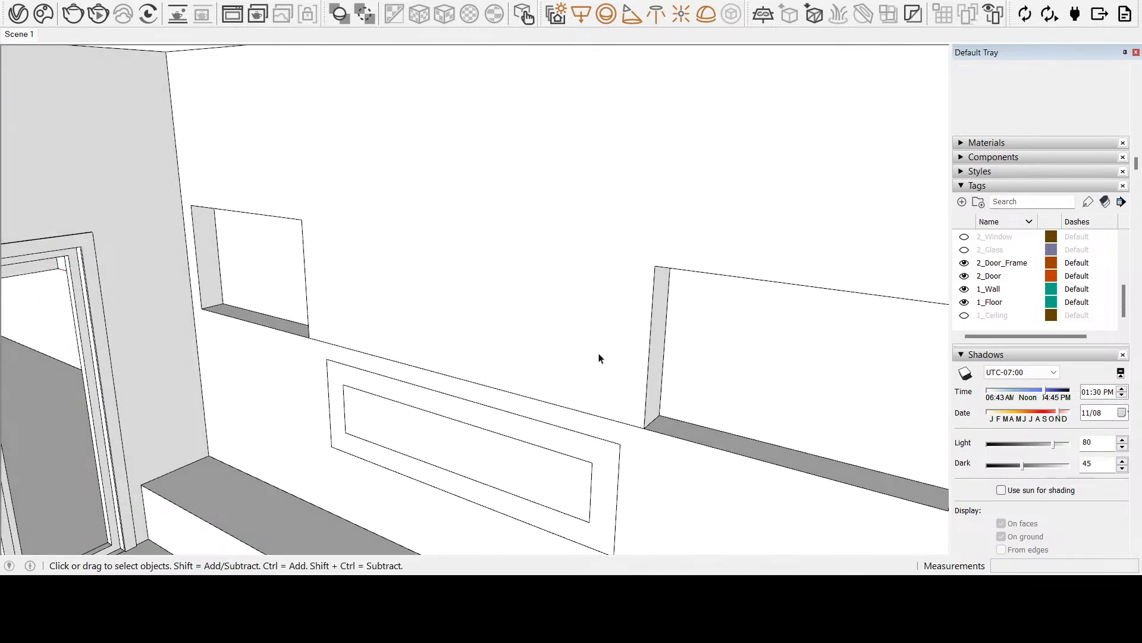
Push/Pull the right window's inner jamb 6' 9 1/2" across the wall to merge both windows into one wide opening
click(658, 370)
key(p)
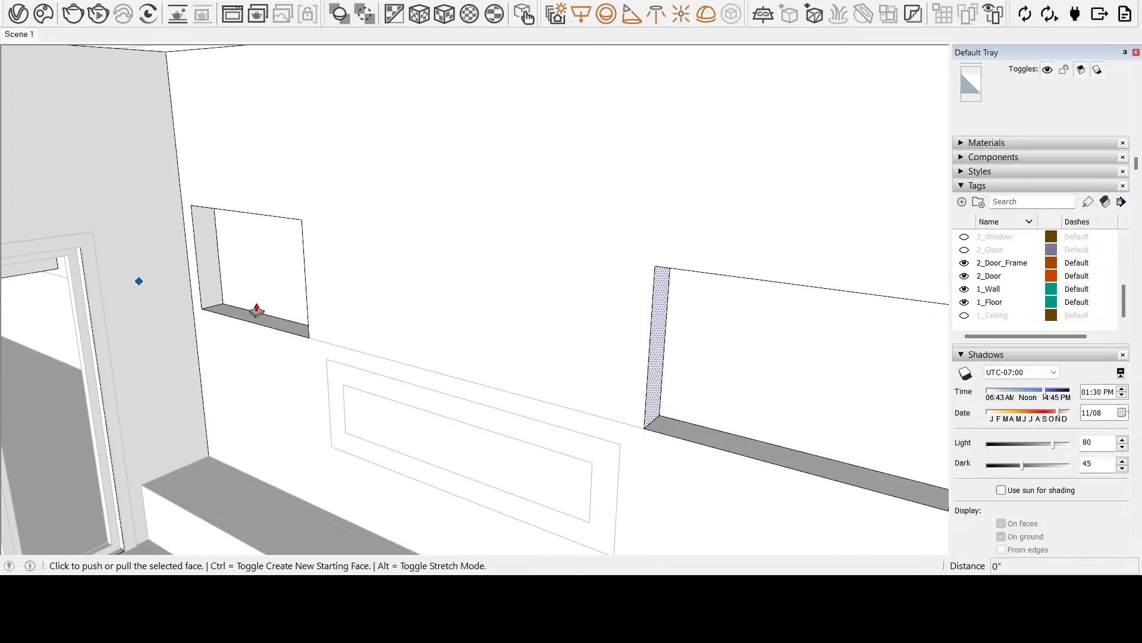
click(657, 364)
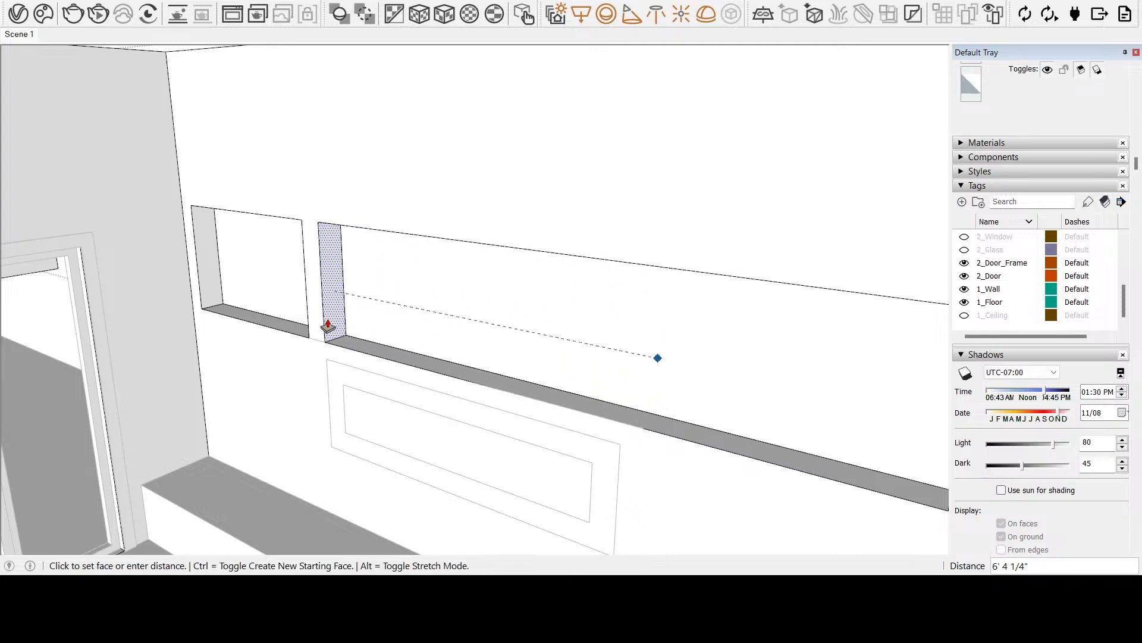
click(308, 316)
mouse_move(308, 317)
middle_down()
mouse_move(434, 351)
mouse_move(601, 375)
middle_up()
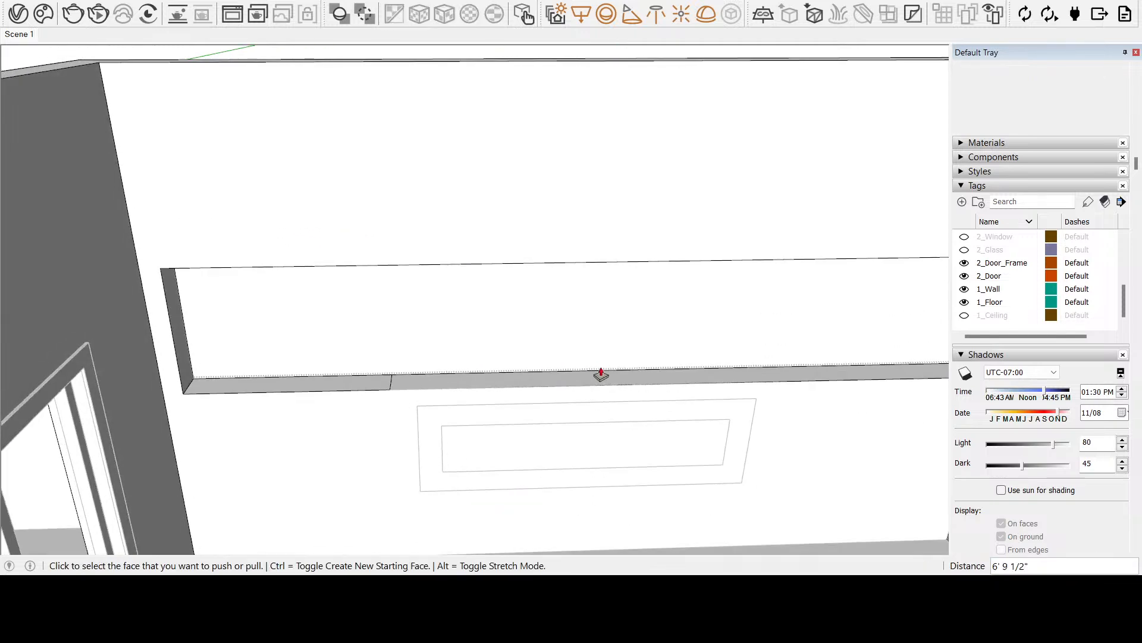
Erase the leftover edge across the sill of the merged window opening
key(space)
key(e)
scroll(390, 382, up, 4)
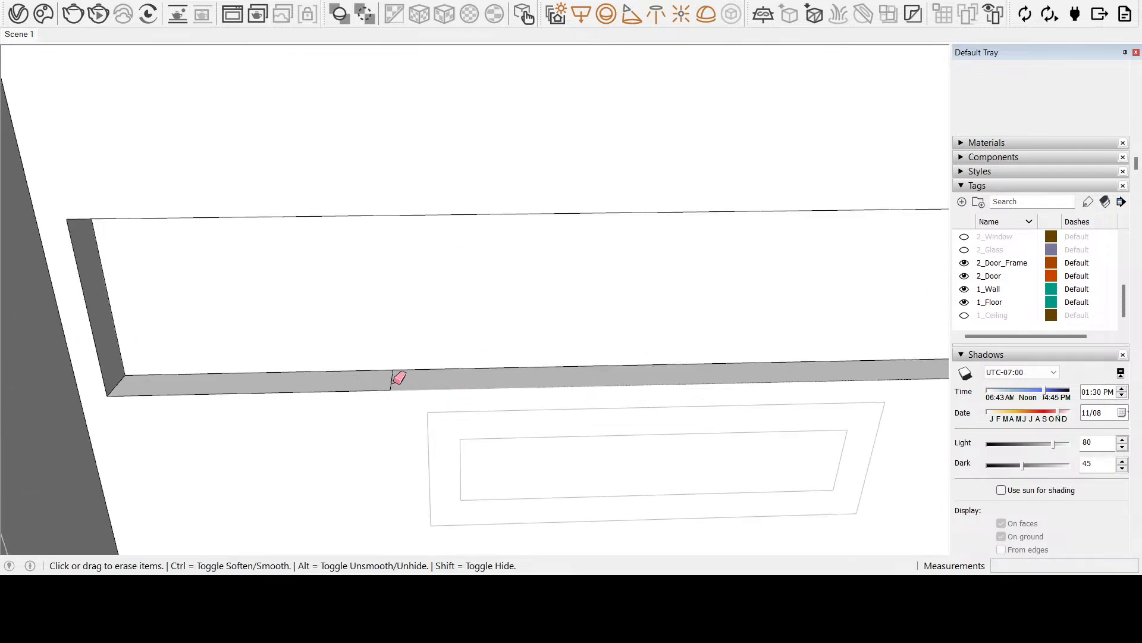
mouse_move(396, 382)
middle_down()
mouse_move(396, 403)
mouse_move(505, 354)
middle_up()
scroll(472, 398, down, 5)
Measure the height of the merged window opening along its right edge with the Tape Measure
click(45, 437)
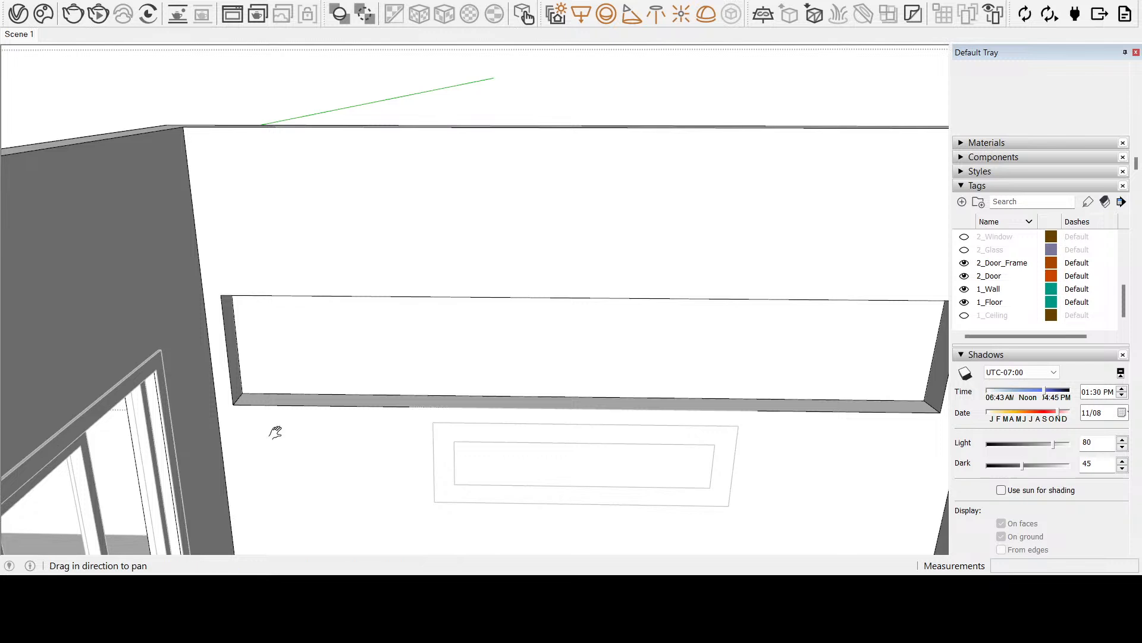
drag(726, 471, 520, 451)
middle_drag(520, 452, 575, 373)
drag(574, 373, 630, 370)
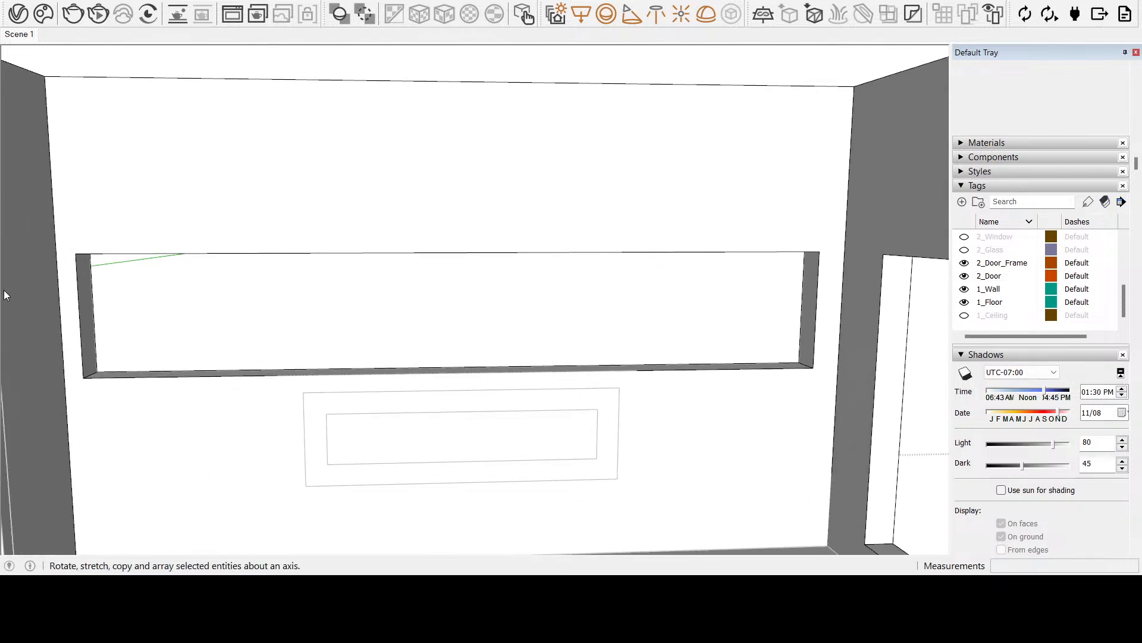
click(22, 338)
click(820, 251)
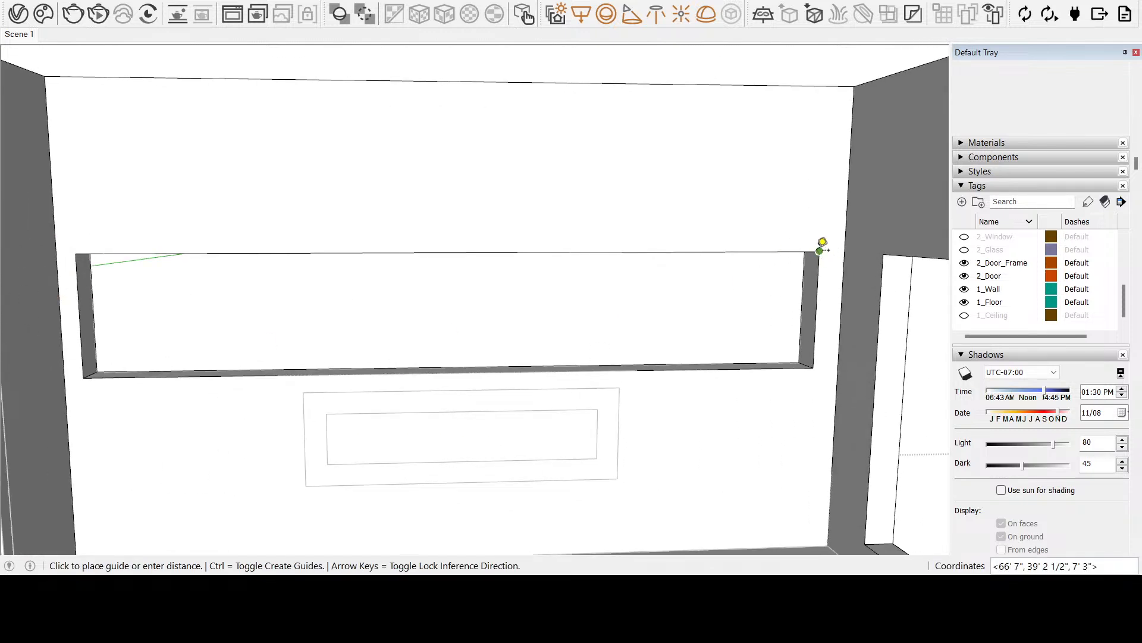
click(812, 367)
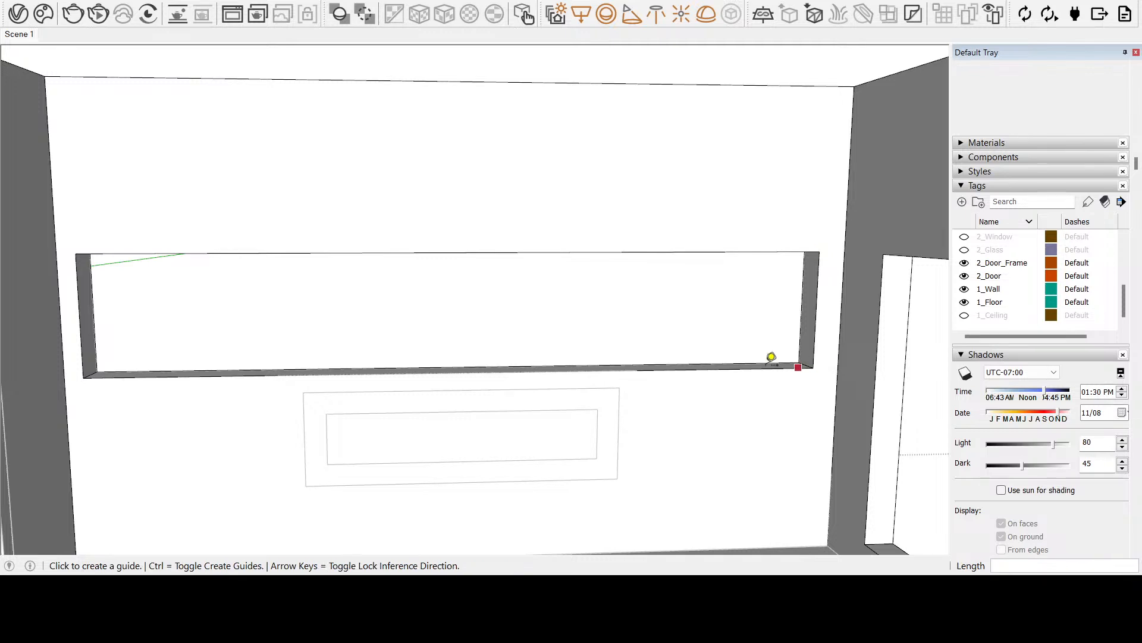
Erase the leftover edge across the head of the merged window opening
click(36, 431)
drag(404, 316, 428, 428)
middle_drag(427, 429, 448, 265)
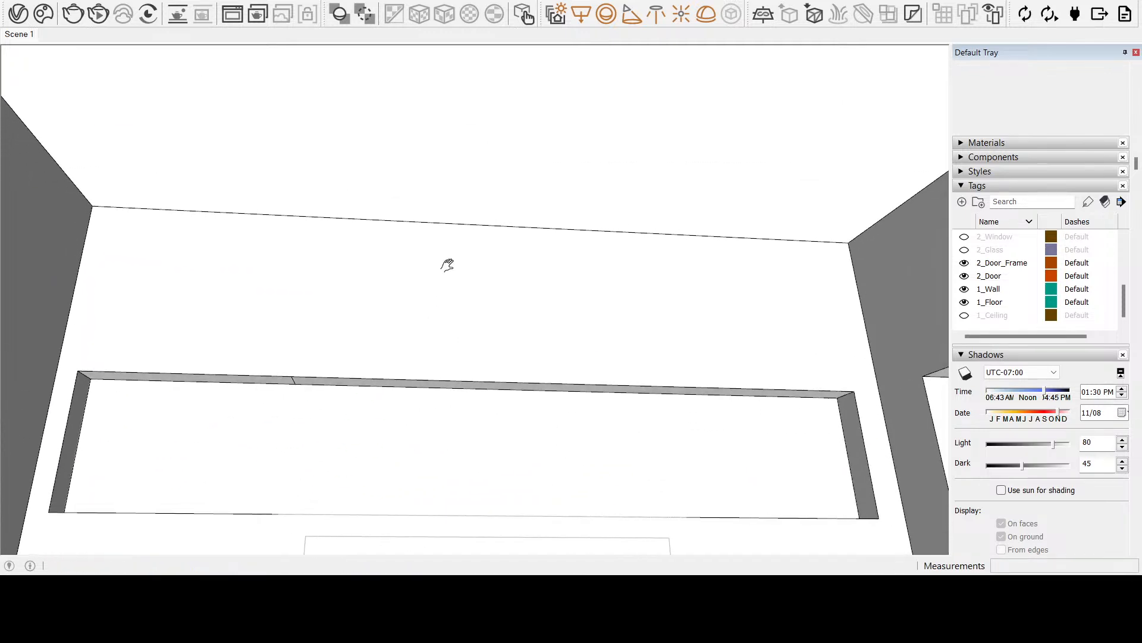
scroll(258, 323, up, 2)
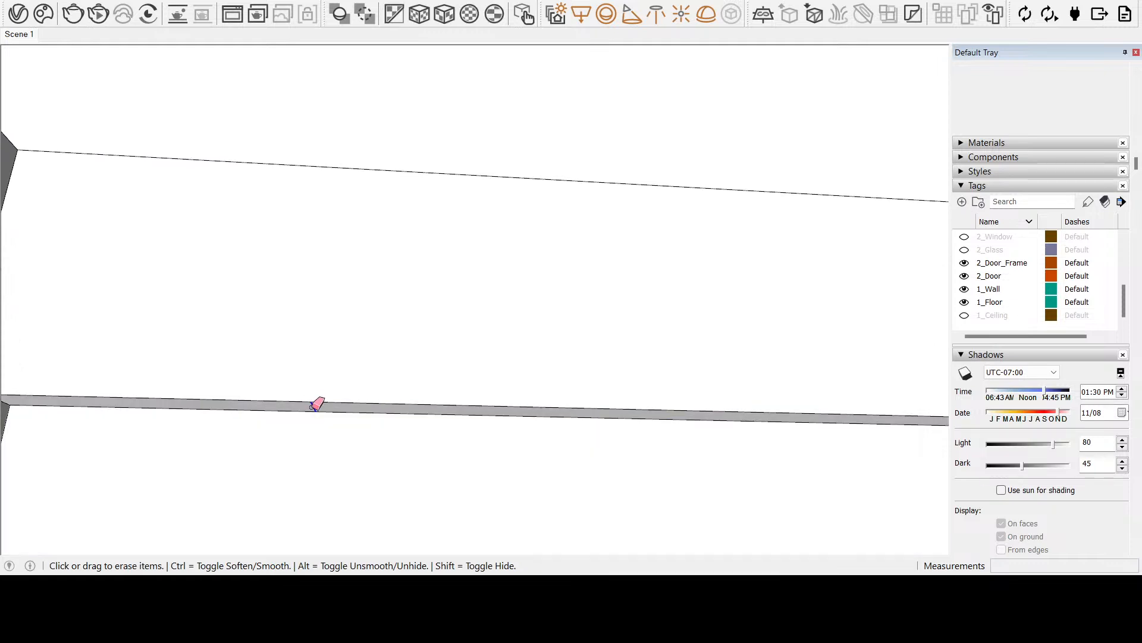
scroll(316, 401, down, 3)
middle_drag(344, 413, 416, 427)
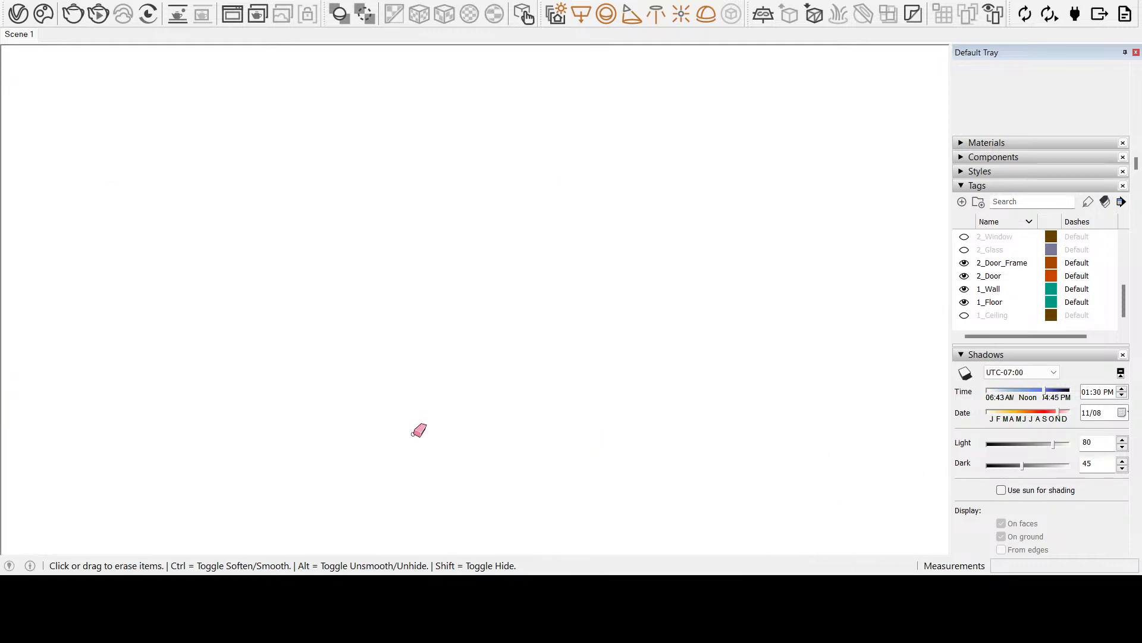
scroll(405, 438, down, 1)
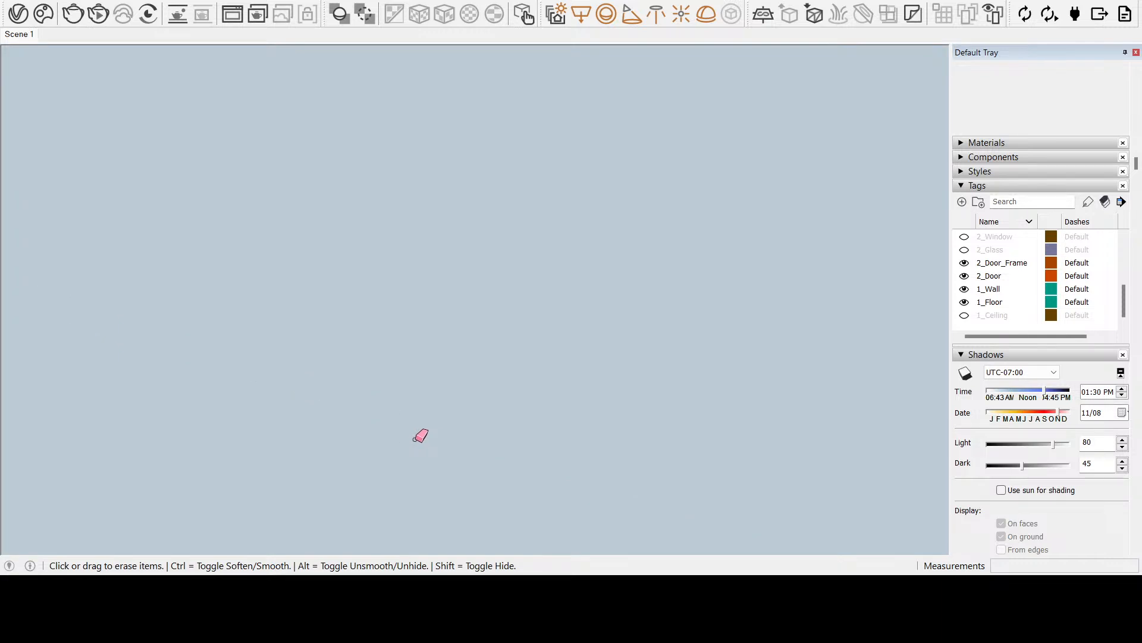
scroll(419, 426, down, 1)
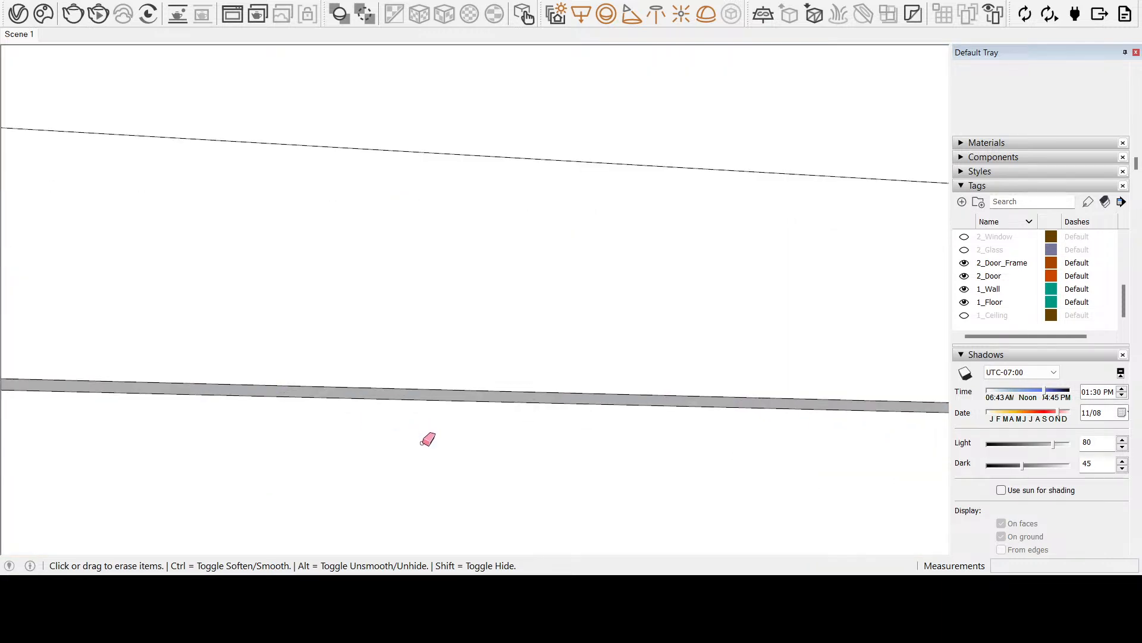
scroll(429, 439, down, 3)
Measure the merged window opening's height and Push/Pull its head up 3/4"
key(h)
drag(283, 434, 196, 306)
key(p)
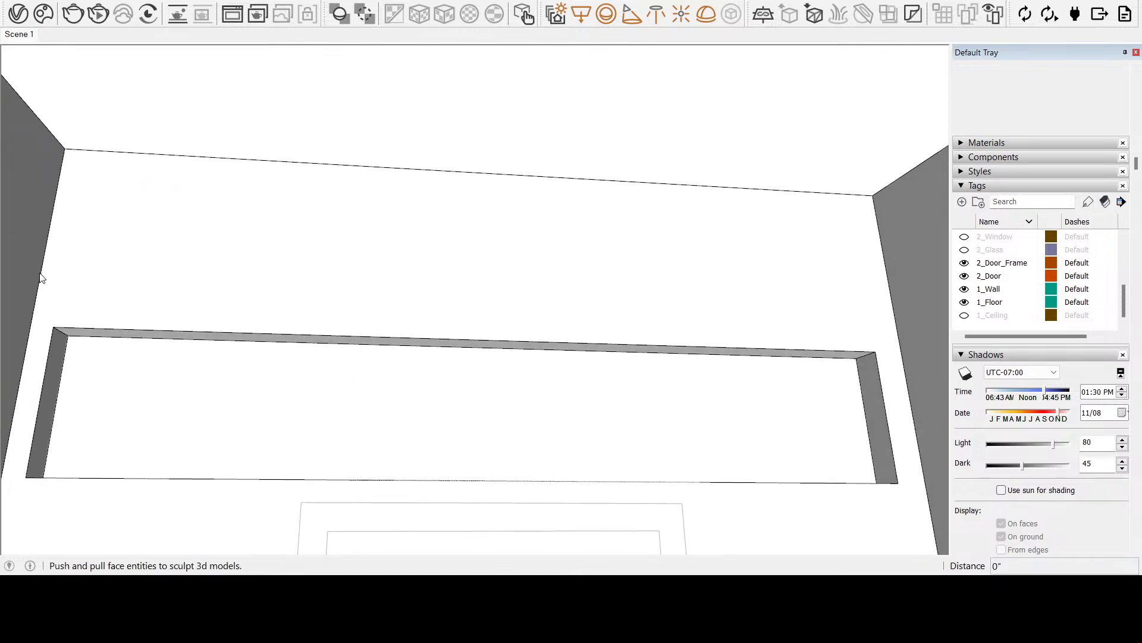
key(t)
click(875, 351)
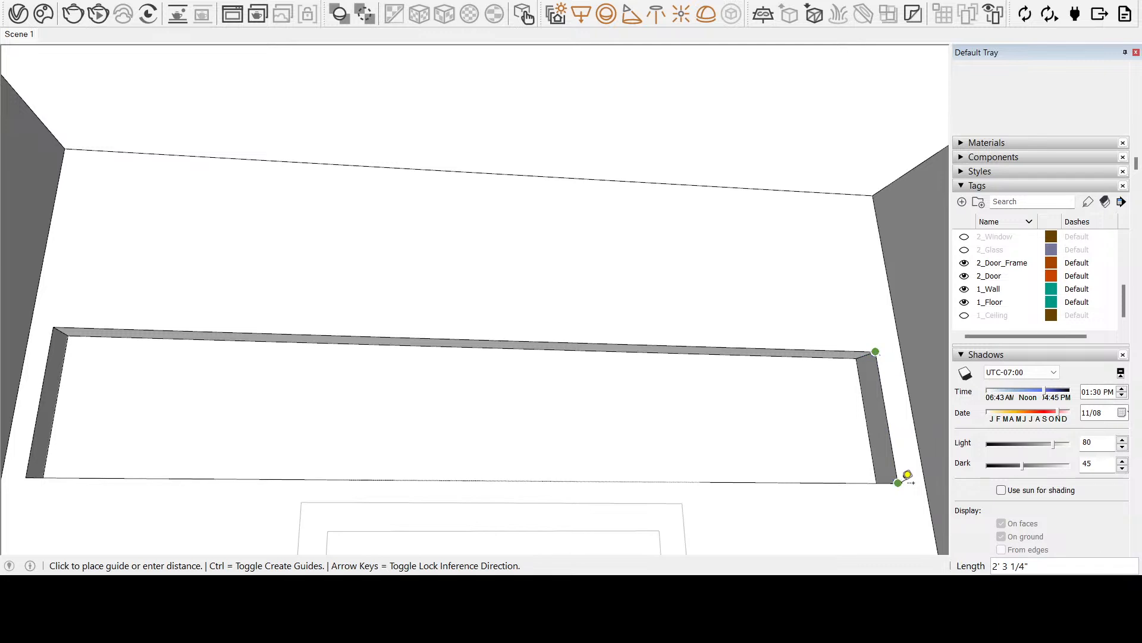
key(p)
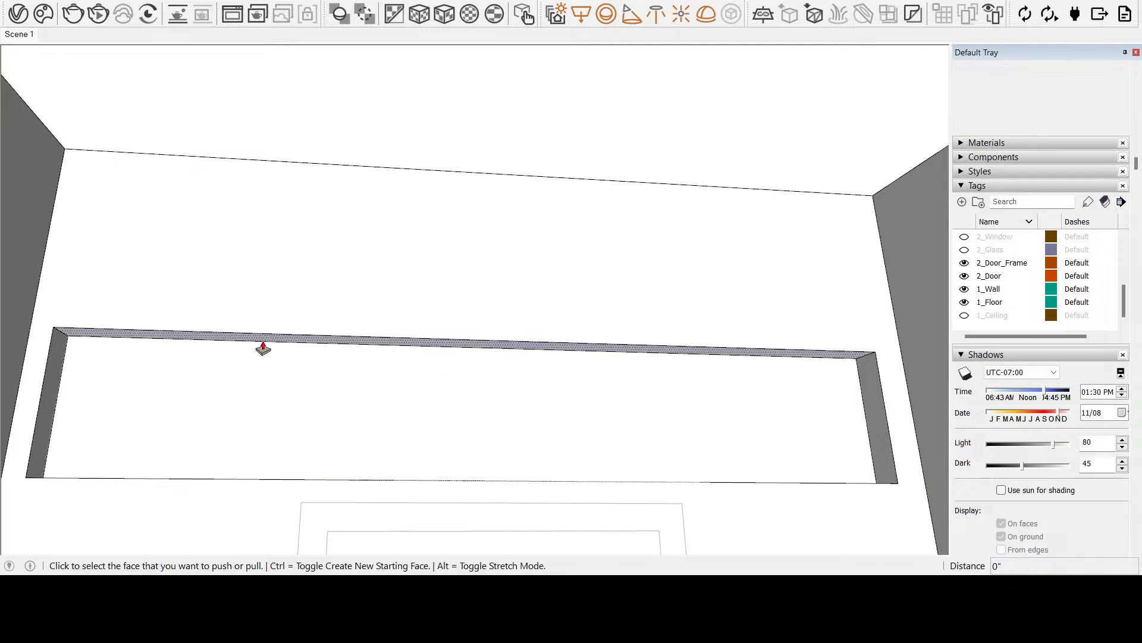
click(262, 342)
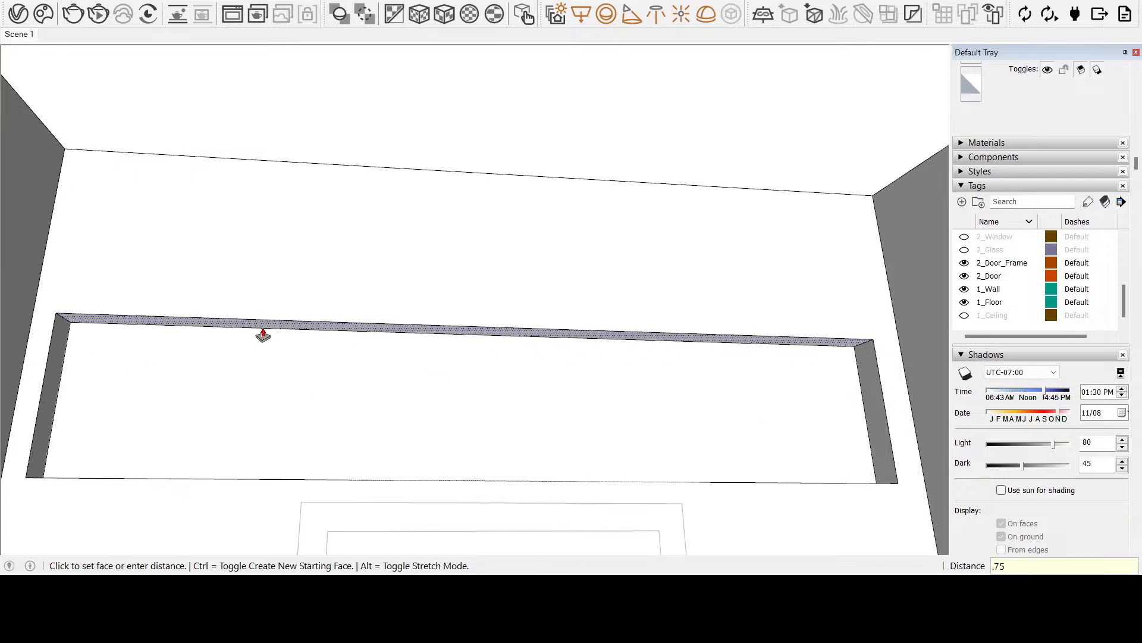
key(Return)
key(t)
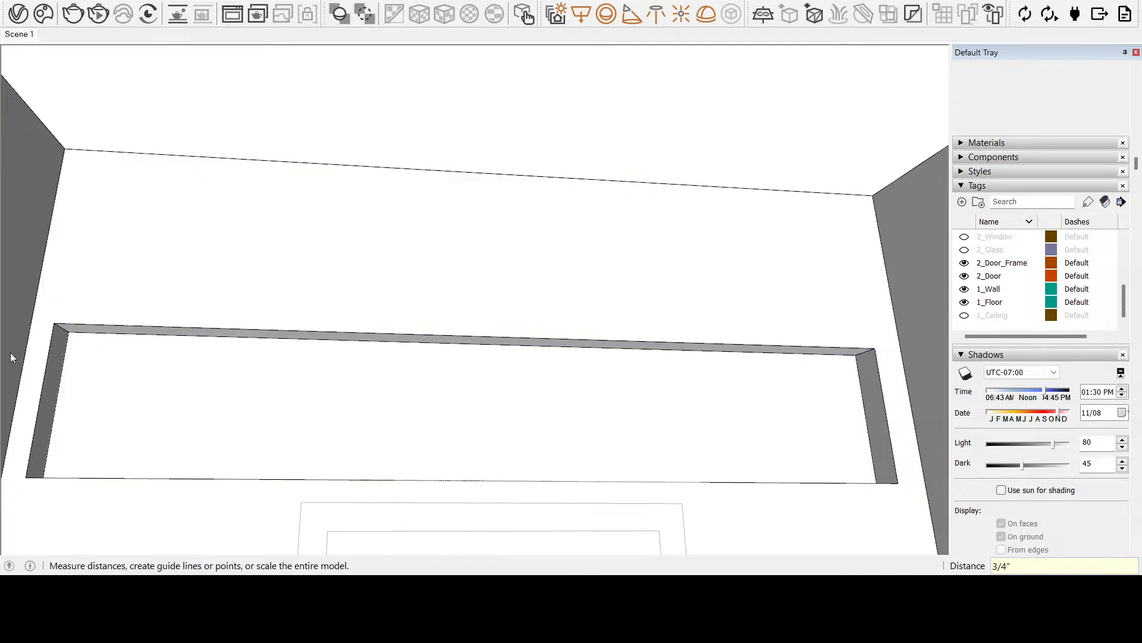
click(874, 348)
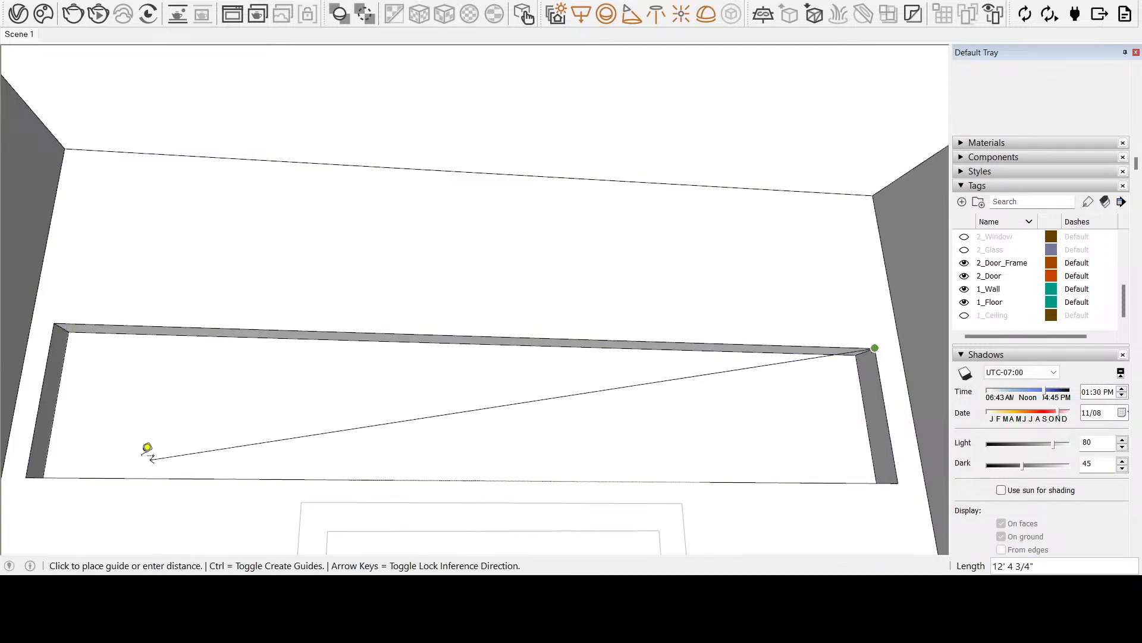
Raise the head of the merged window opening with Push/Pull, entering distances of 9" and 1'
key(h)
drag(35, 424, 118, 333)
key(p)
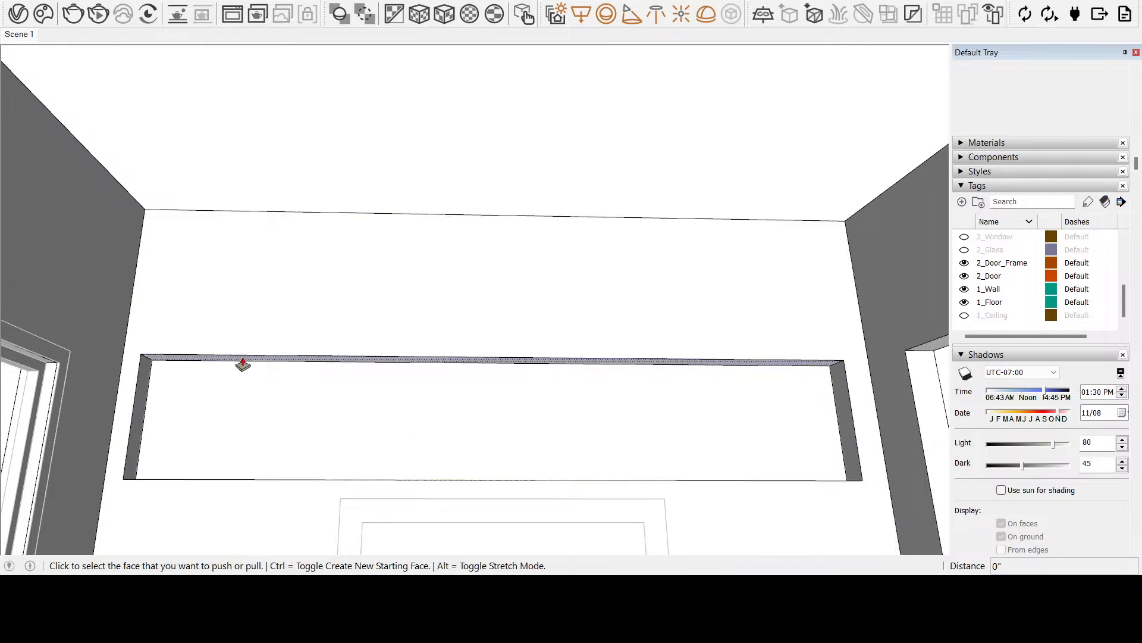
click(242, 360)
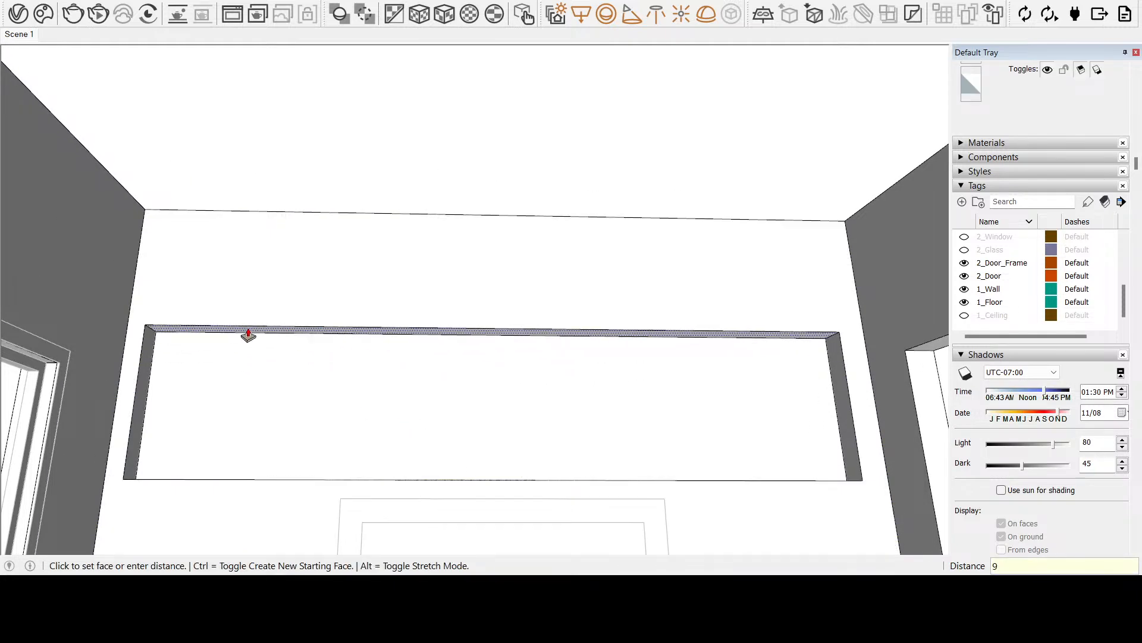
text(9)
key(Return)
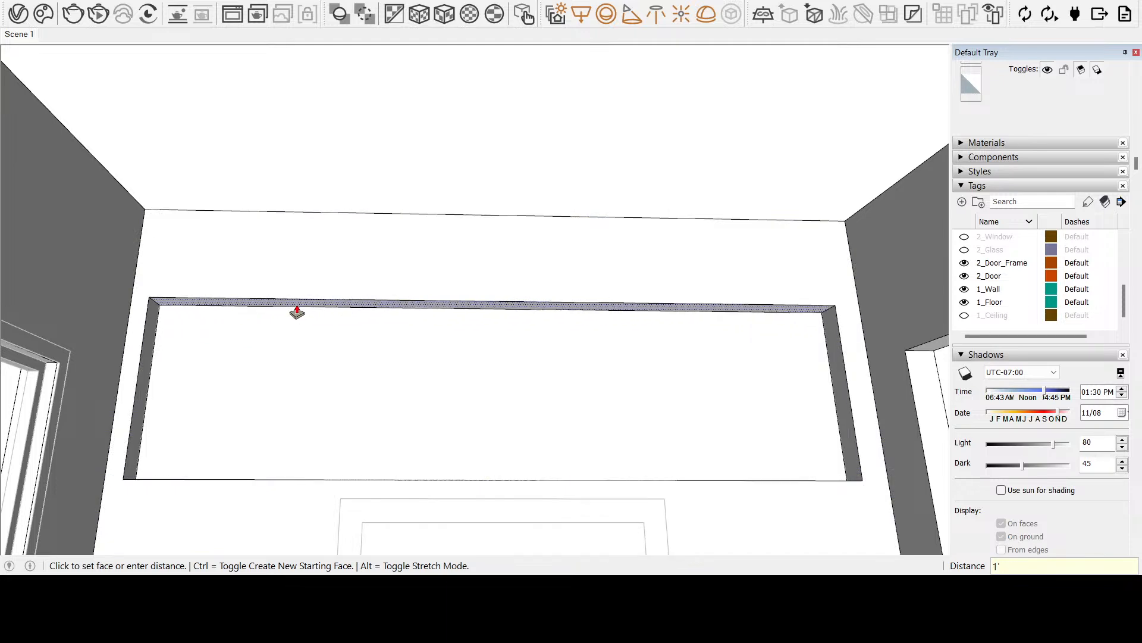
key(Return)
Review the enlarged window opening from above and finish editing the wall group
middle_drag(296, 314, 520, 443)
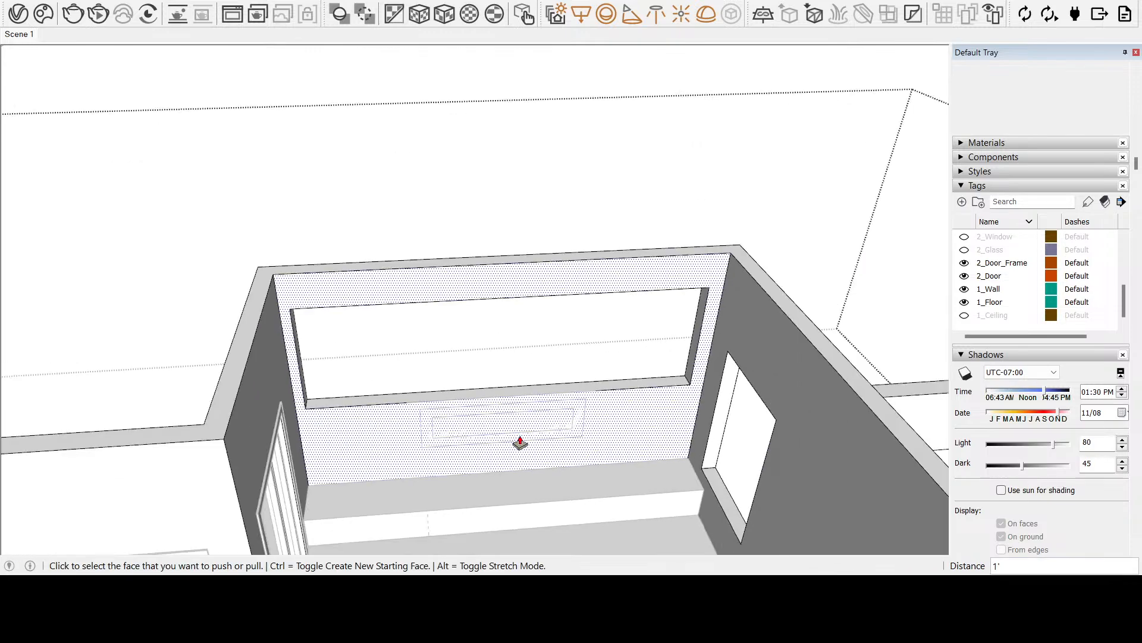
scroll(520, 443, down, 2)
click(19, 67)
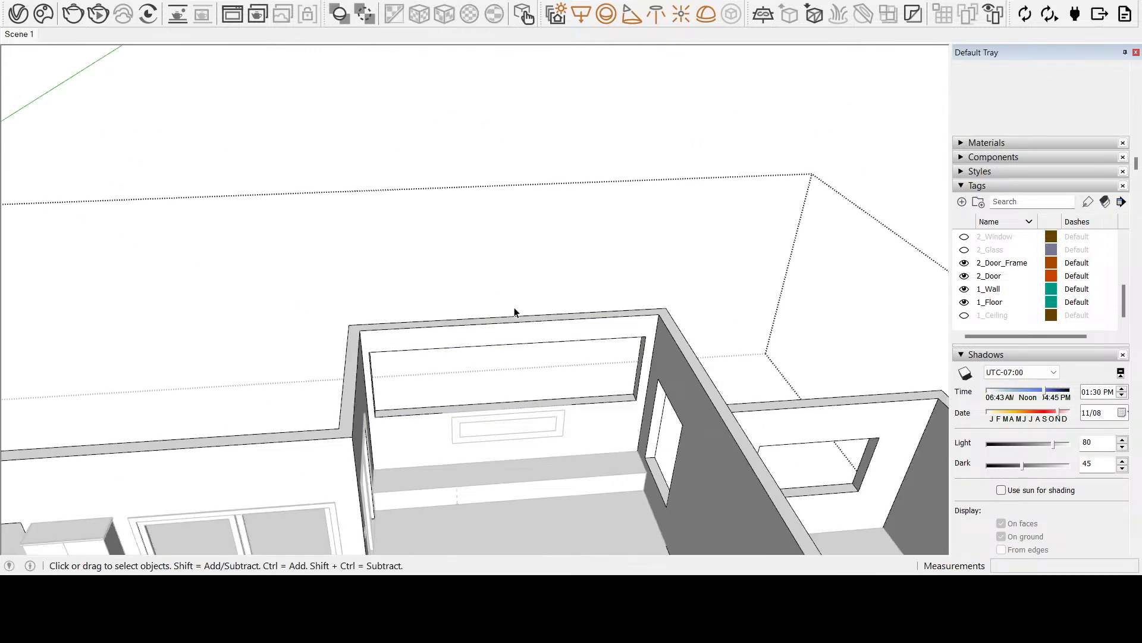
scroll(568, 302, up, 2)
middle_drag(734, 334, 888, 300)
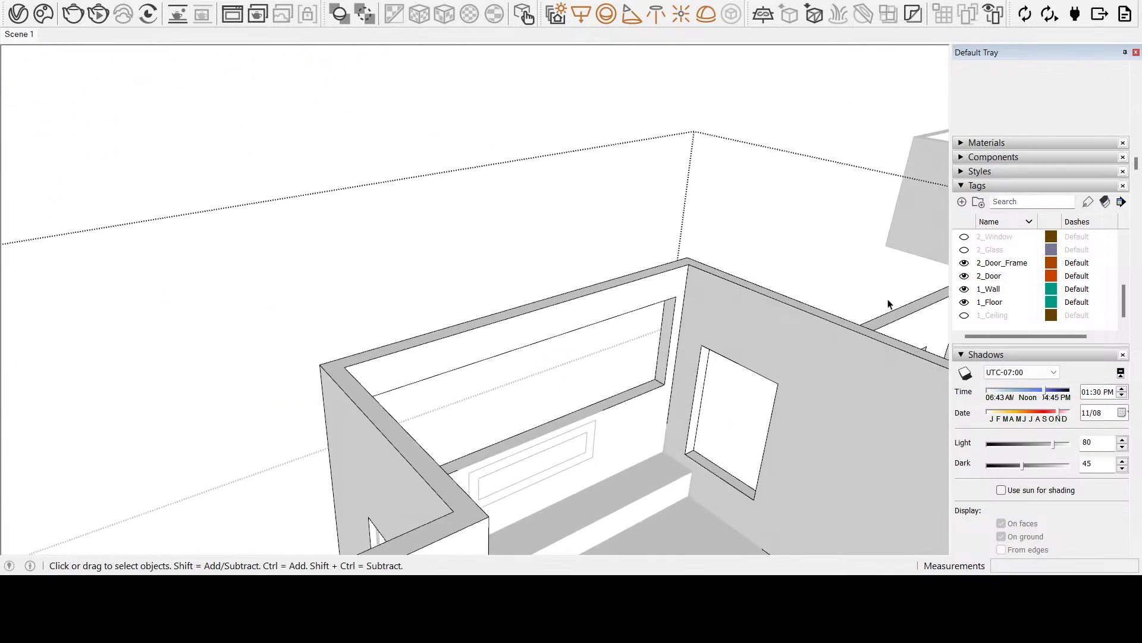
middle_drag(702, 369, 398, 332)
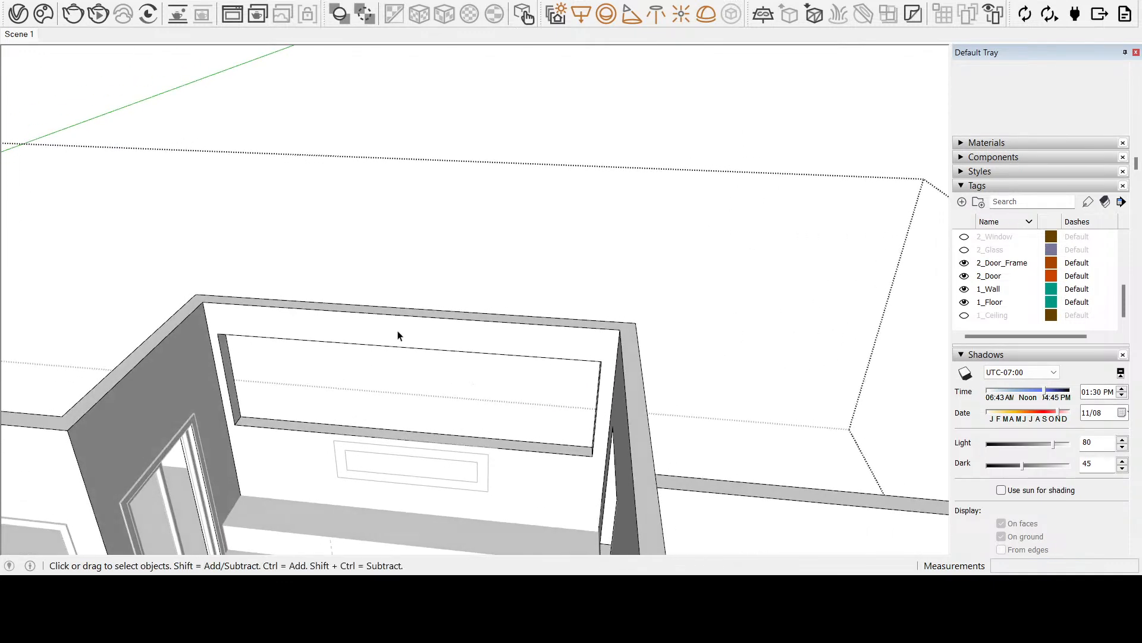
click(361, 249)
Try to erase the dashed vertical line on the hearth's front face inside the hearth and fireplace group
click(40, 434)
drag(422, 471, 486, 363)
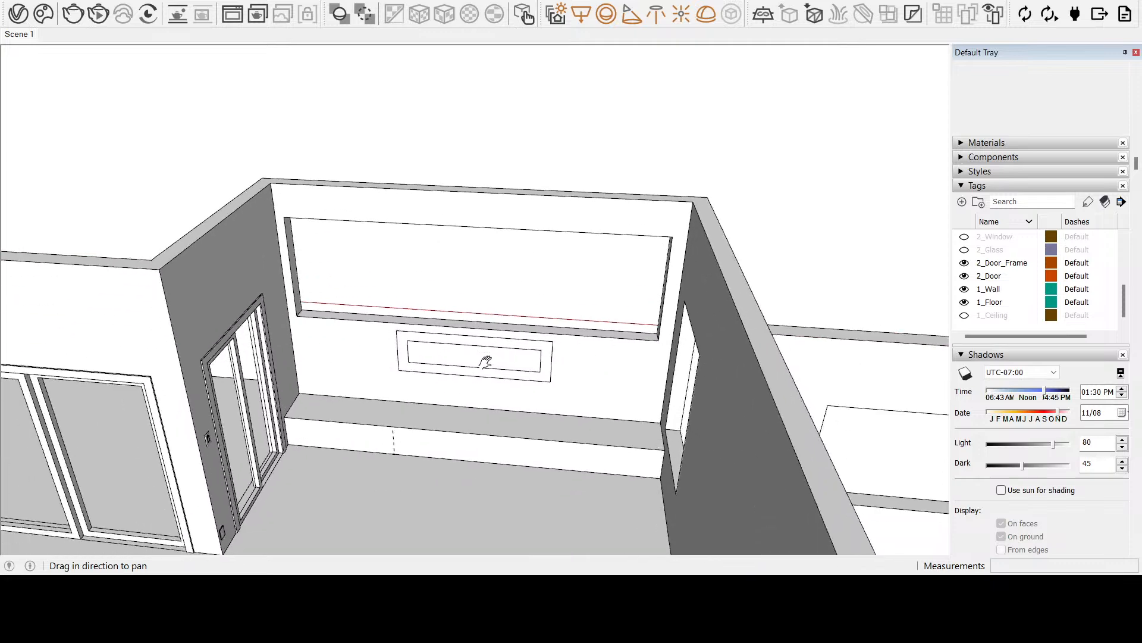
middle_drag(485, 361, 497, 500)
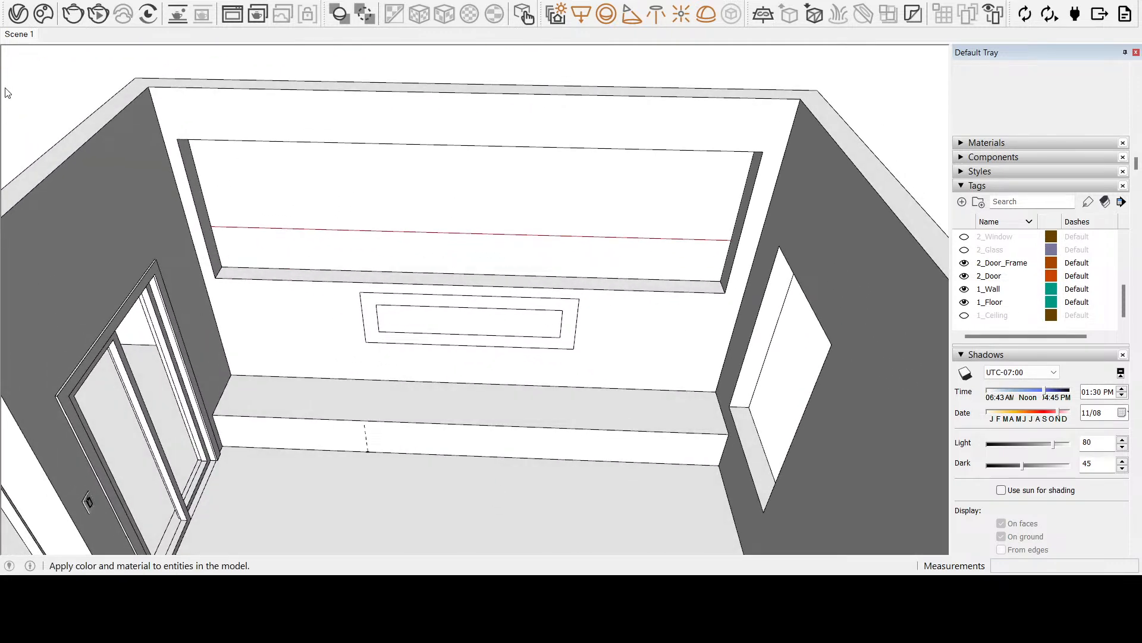
key(space)
double_click(406, 387)
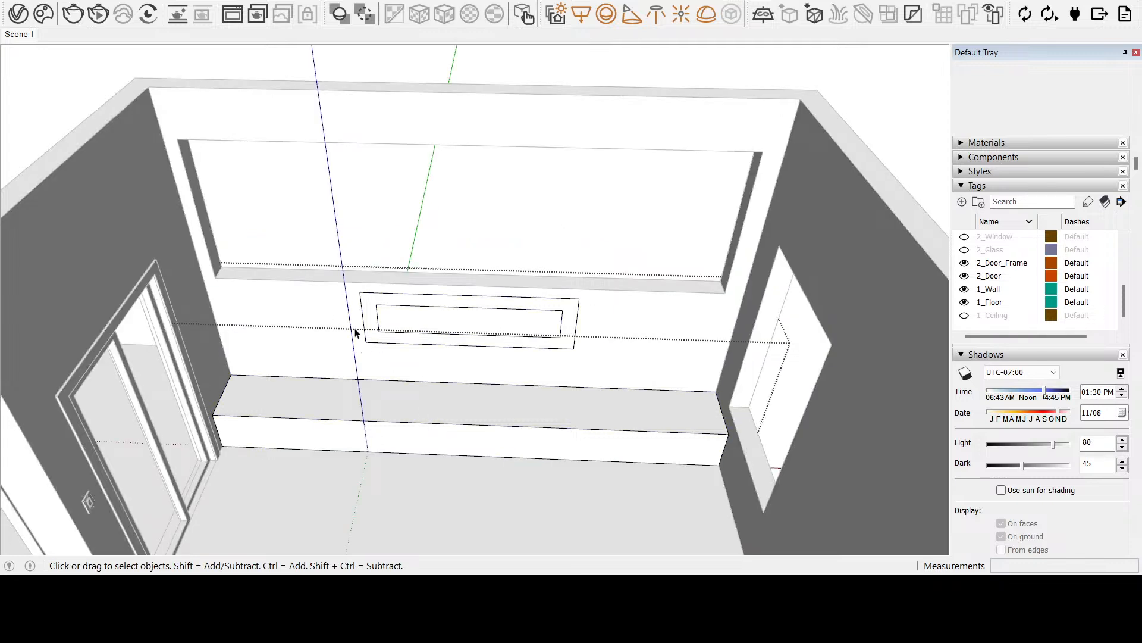
key(e)
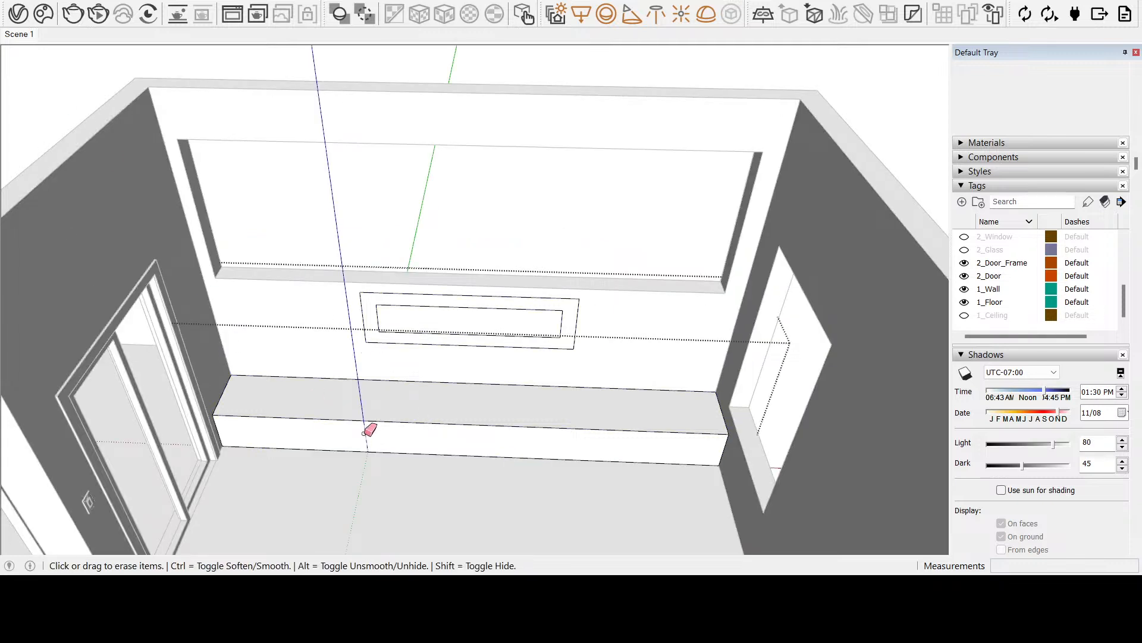
key(space)
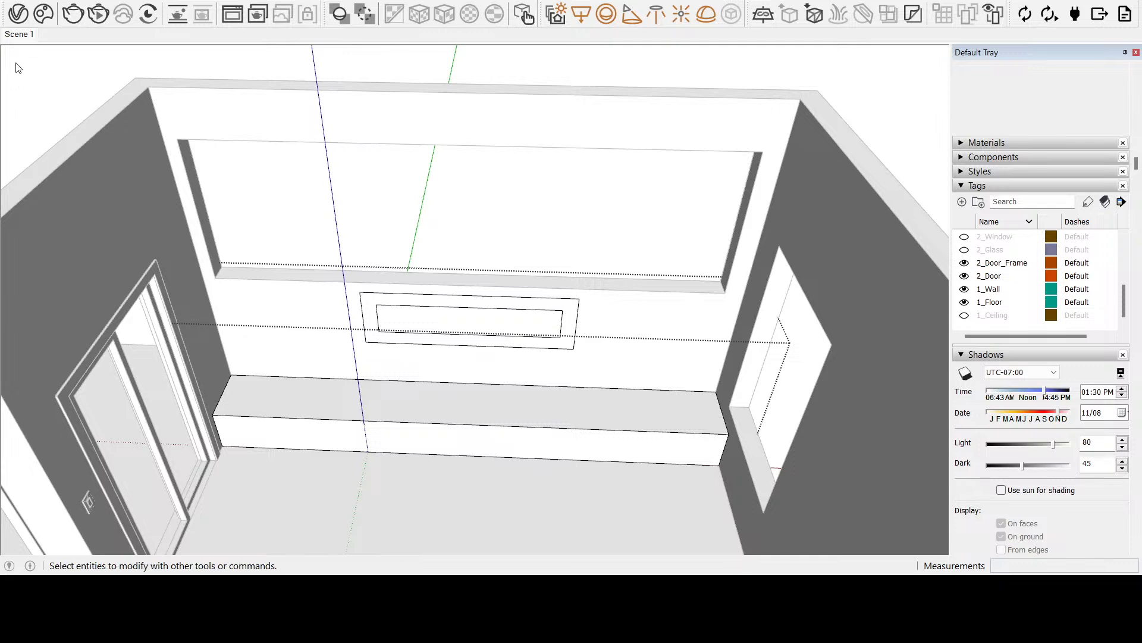
scroll(413, 383, up, 3)
key(d)
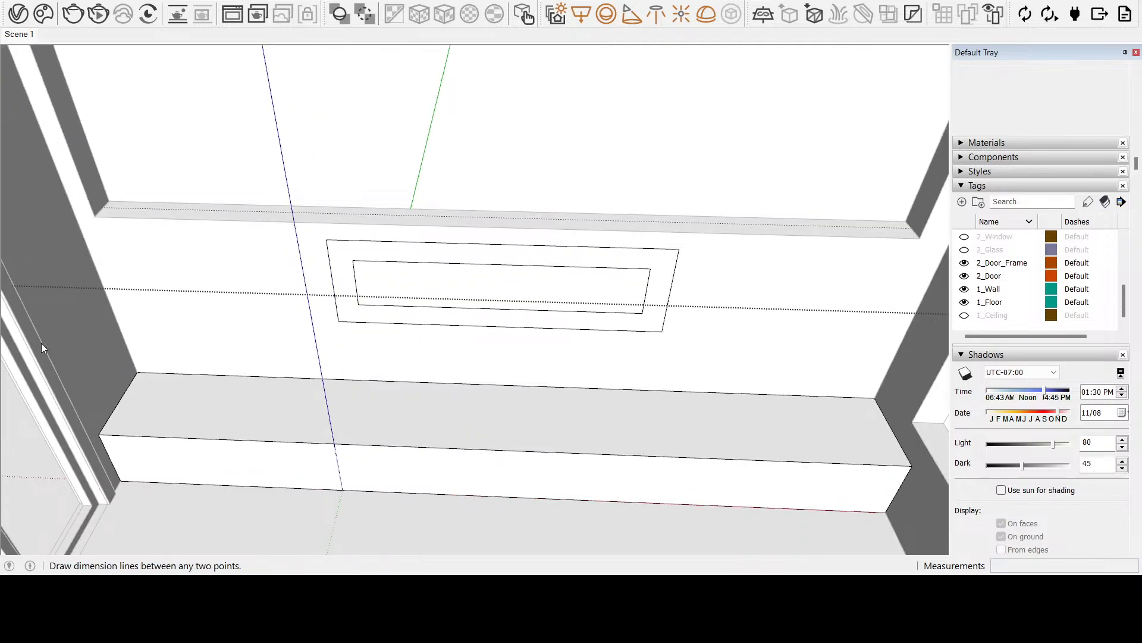
key(p)
key(space)
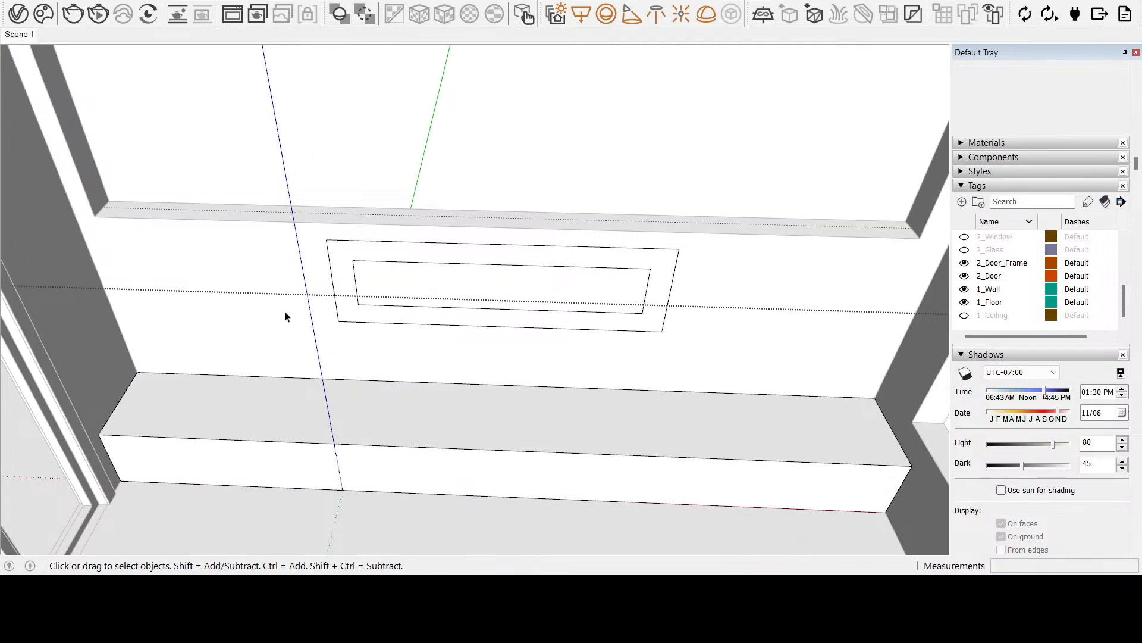
click(239, 282)
key(Escape)
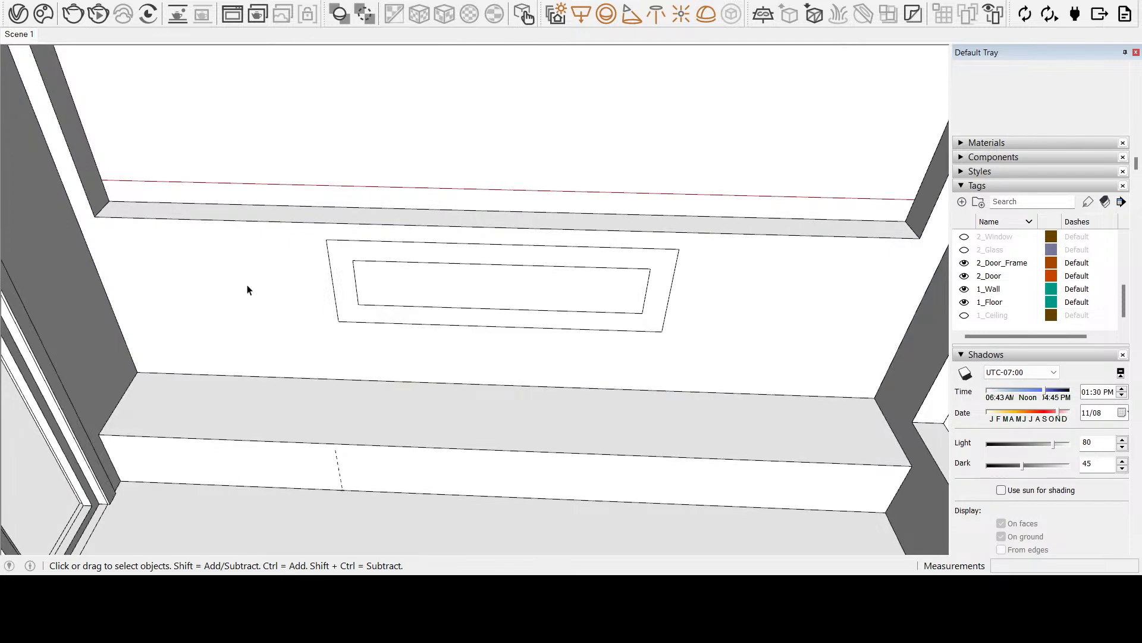
Move the hearth and fireplace group 3" out from the window wall into the room along the green axis
click(629, 309)
click(621, 441)
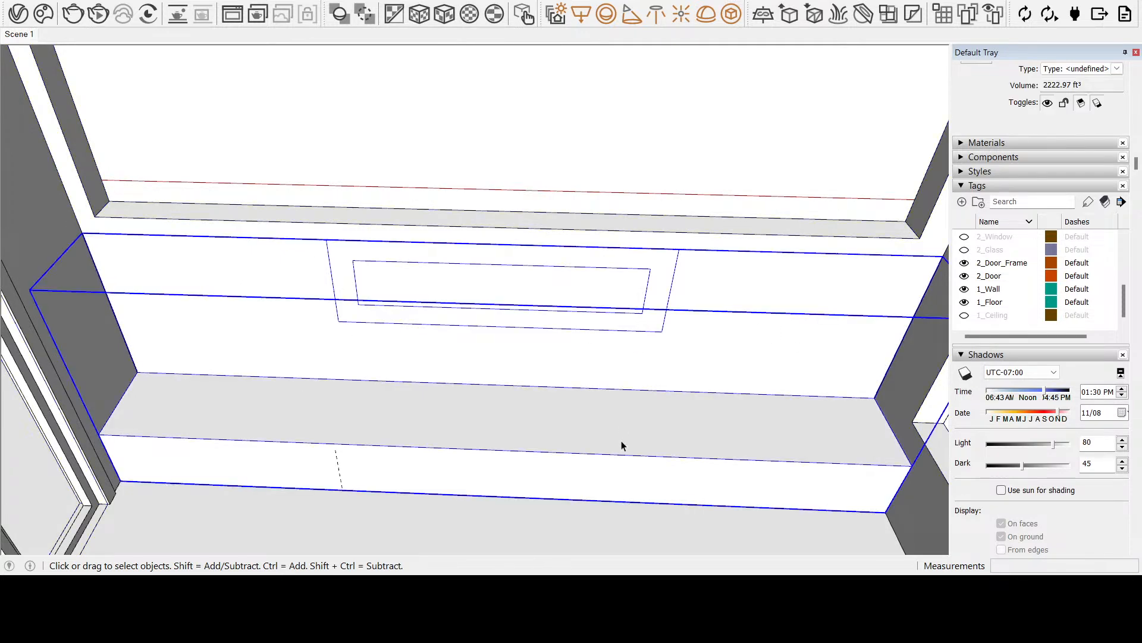
key(m)
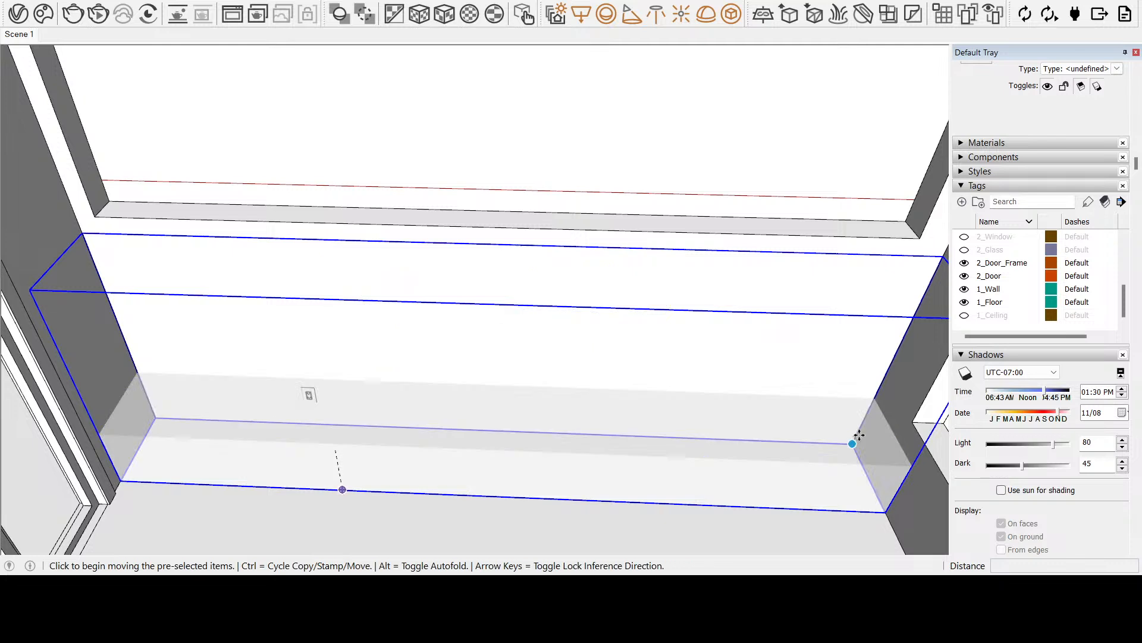
click(874, 398)
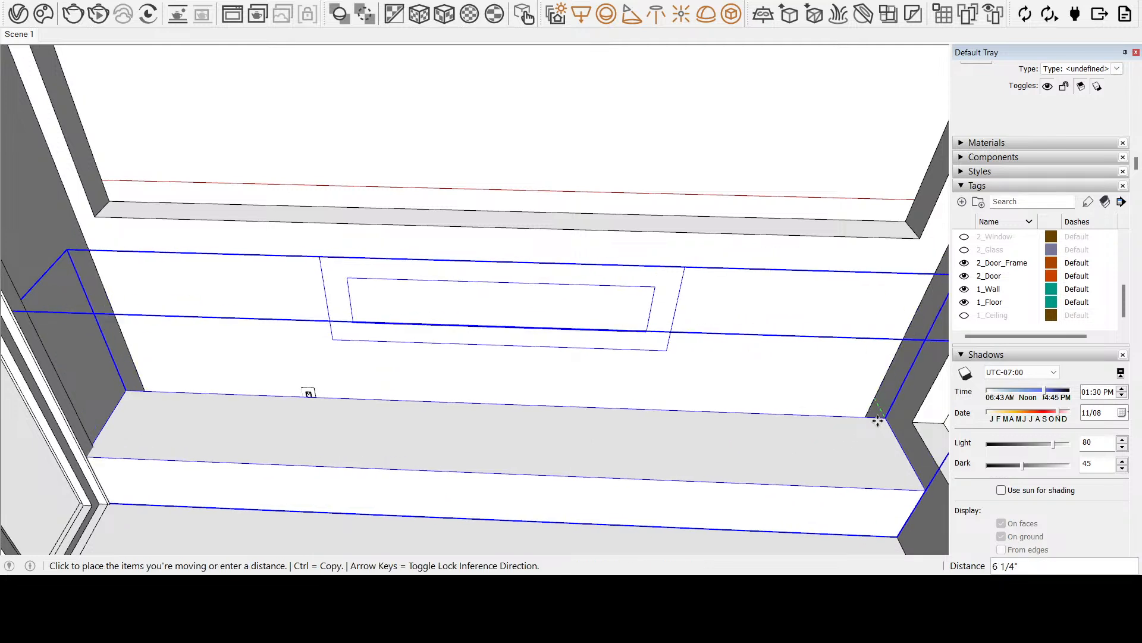
key(Return)
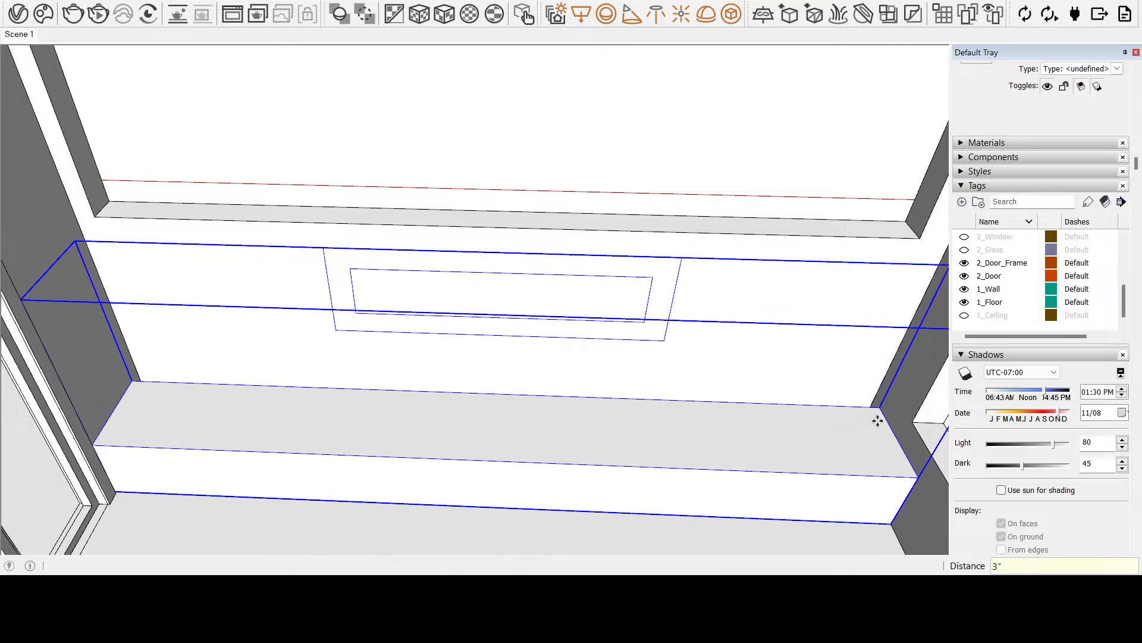
Open the wall group and examine the fireplace wall and wide window opening from above and from outside
middle_drag(535, 248, 537, 338)
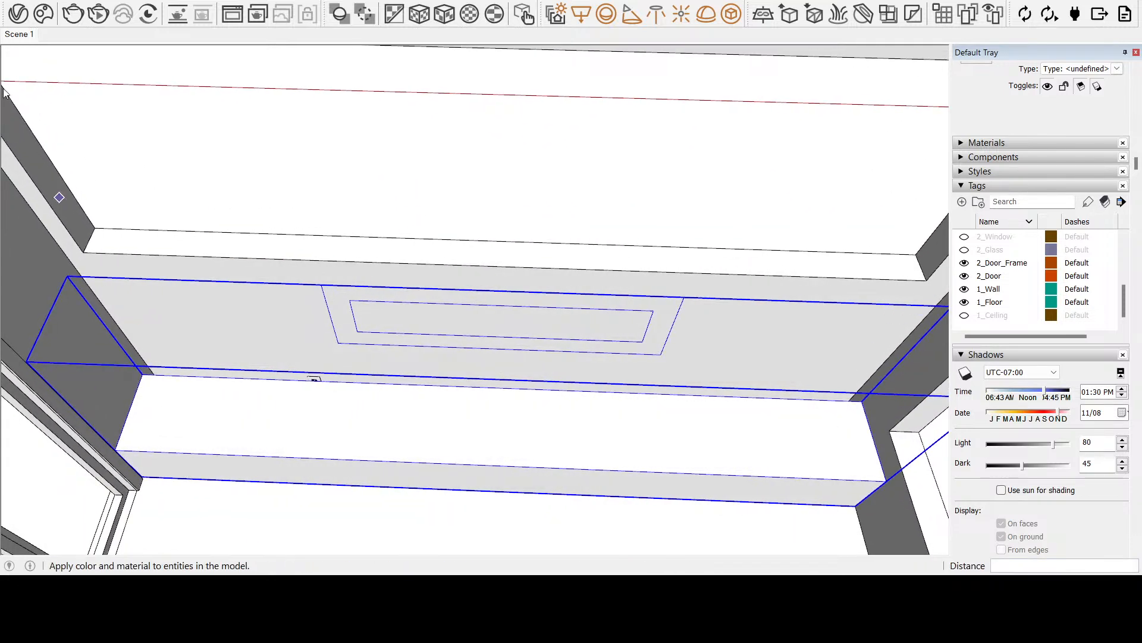
click(1, 55)
double_click(172, 265)
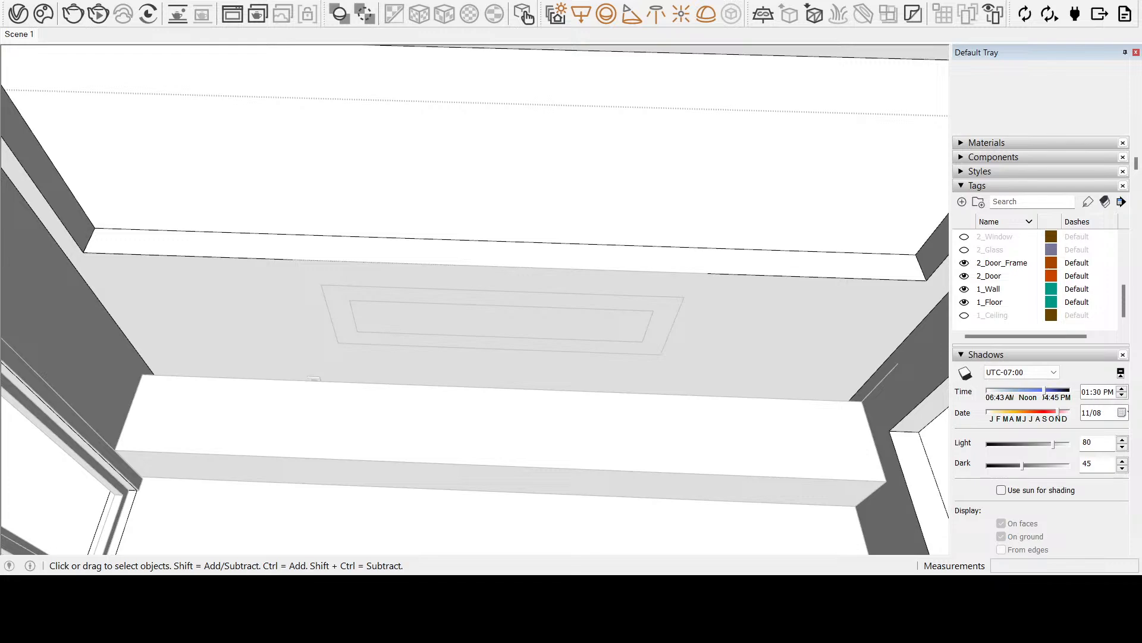
scroll(531, 409, down, 3)
middle_drag(472, 399, 470, 366)
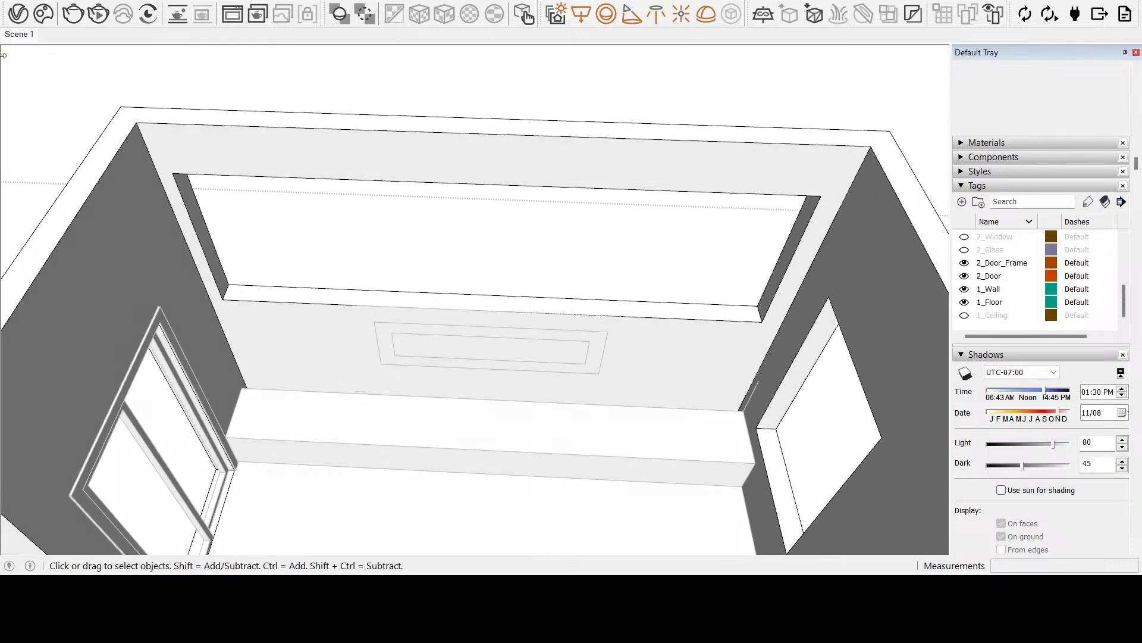
scroll(581, 434, down, 2)
middle_drag(551, 387, 510, 229)
scroll(428, 339, up, 4)
middle_drag(413, 334, 181, 344)
mouse_move(480, 340)
middle_down()
mouse_move(362, 339)
mouse_move(283, 359)
middle_up()
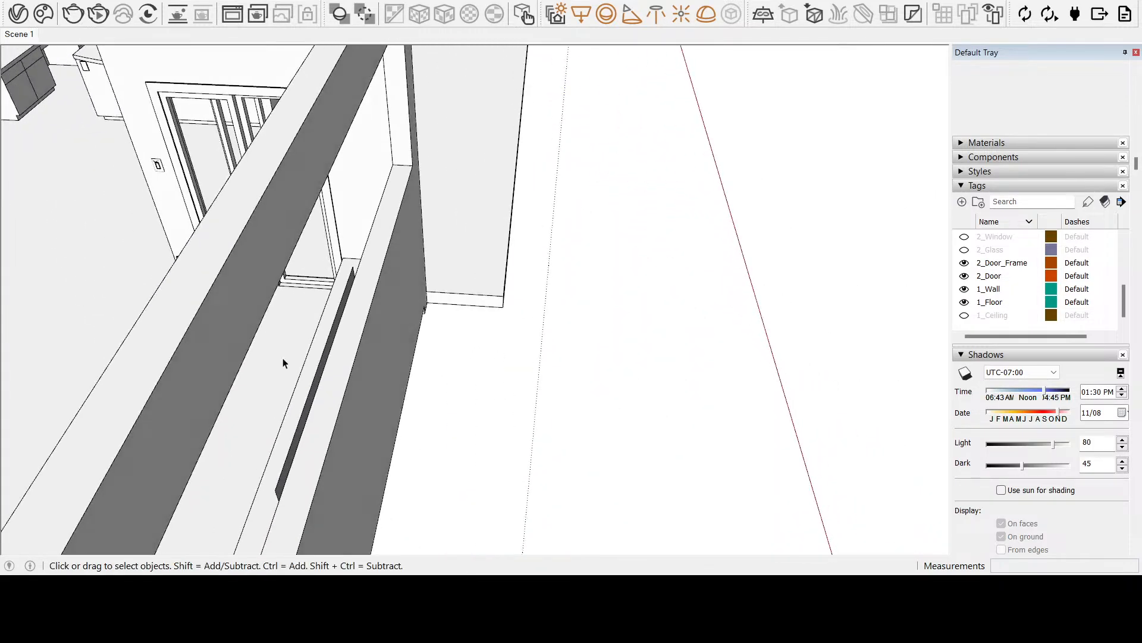
Delete both sliding door panels and the door frame from the side wall next to the hearth
shift+middle_drag(36, 428, 658, 398)
mouse_move(333, 439)
shift+middle_down()
mouse_move(667, 460)
mouse_move(565, 543)
shift+middle_up()
scroll(533, 466, up, 3)
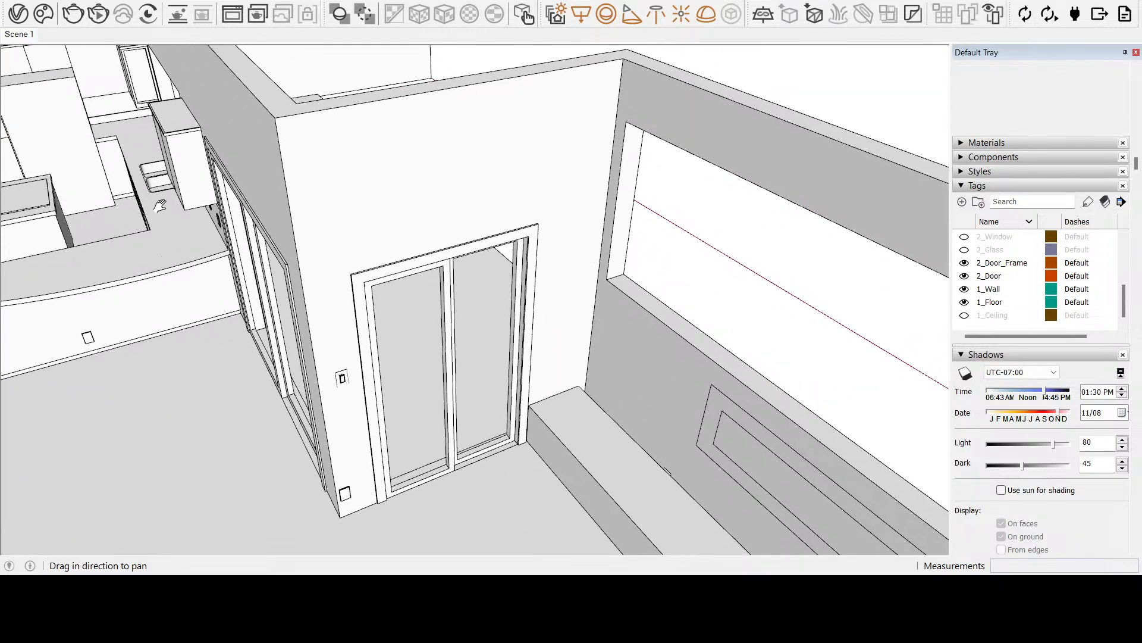
click(453, 436)
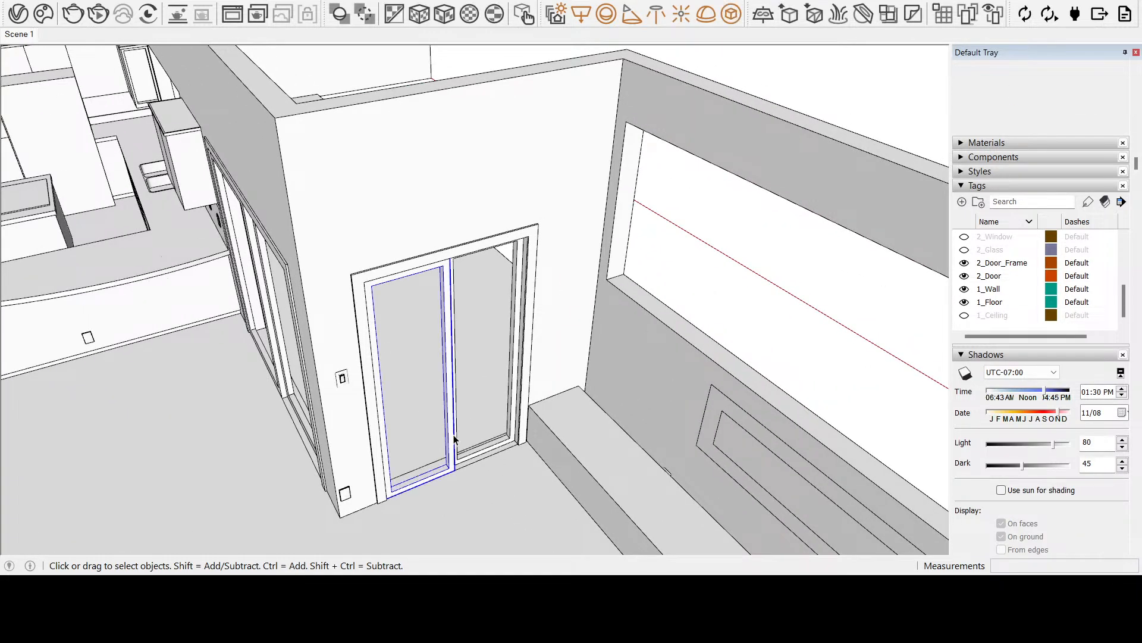
key(Delete)
click(455, 458)
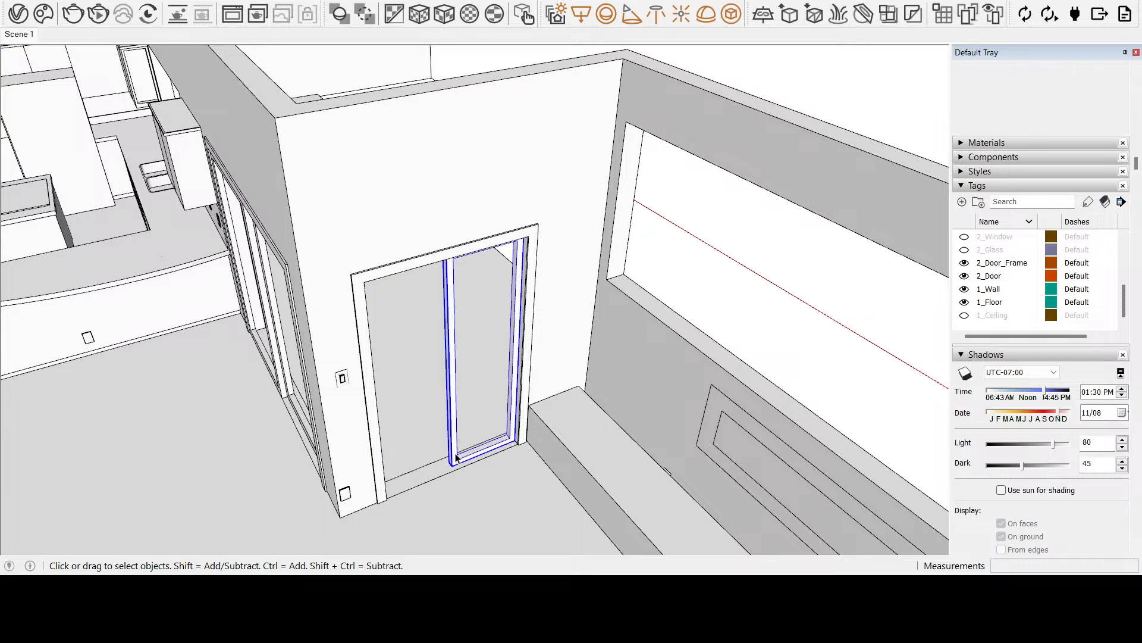
key(Delete)
scroll(524, 439, up, 4)
middle_drag(480, 460, 536, 434)
click(538, 436)
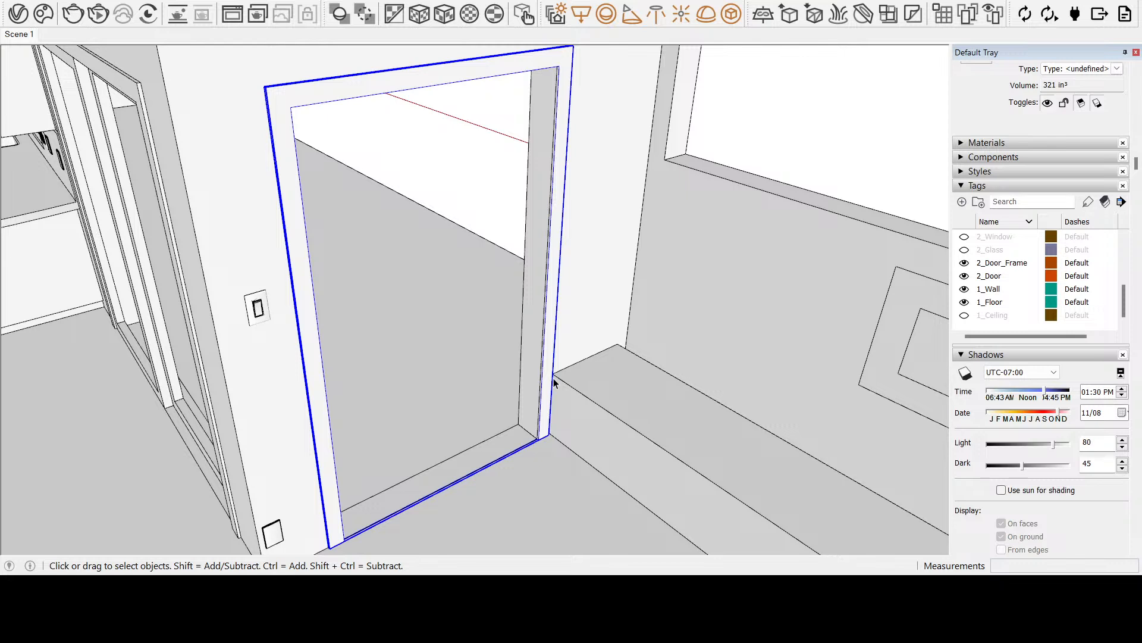
key(Delete)
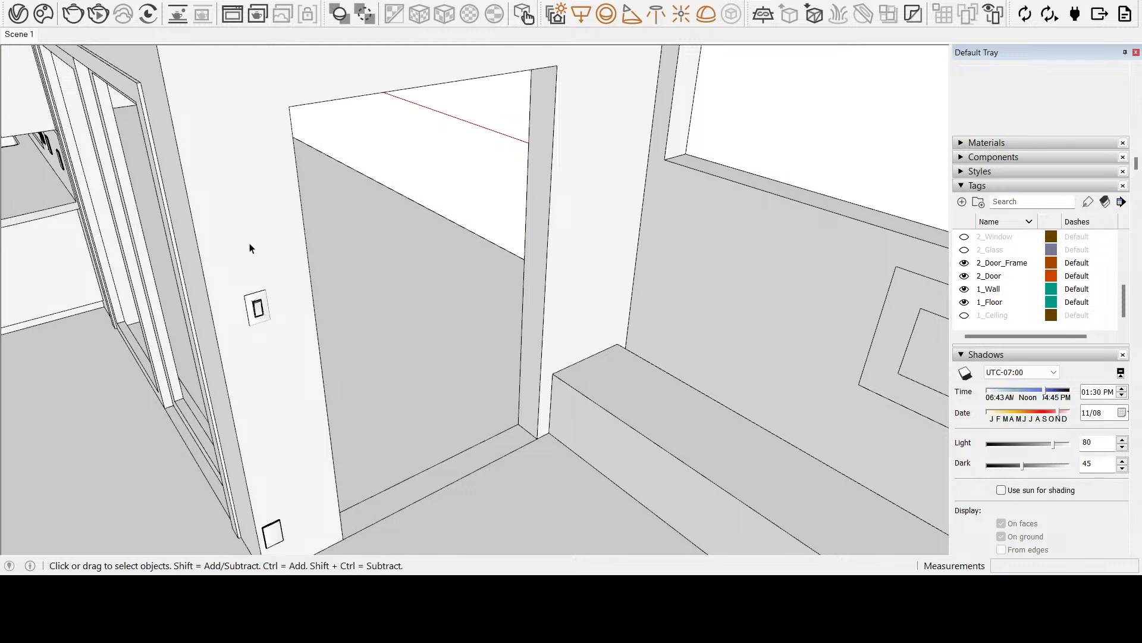
Open the wall group for editing and begin a rectangle at the lower corner of the emptied door opening
double_click(265, 258)
middle_drag(719, 456, 523, 524)
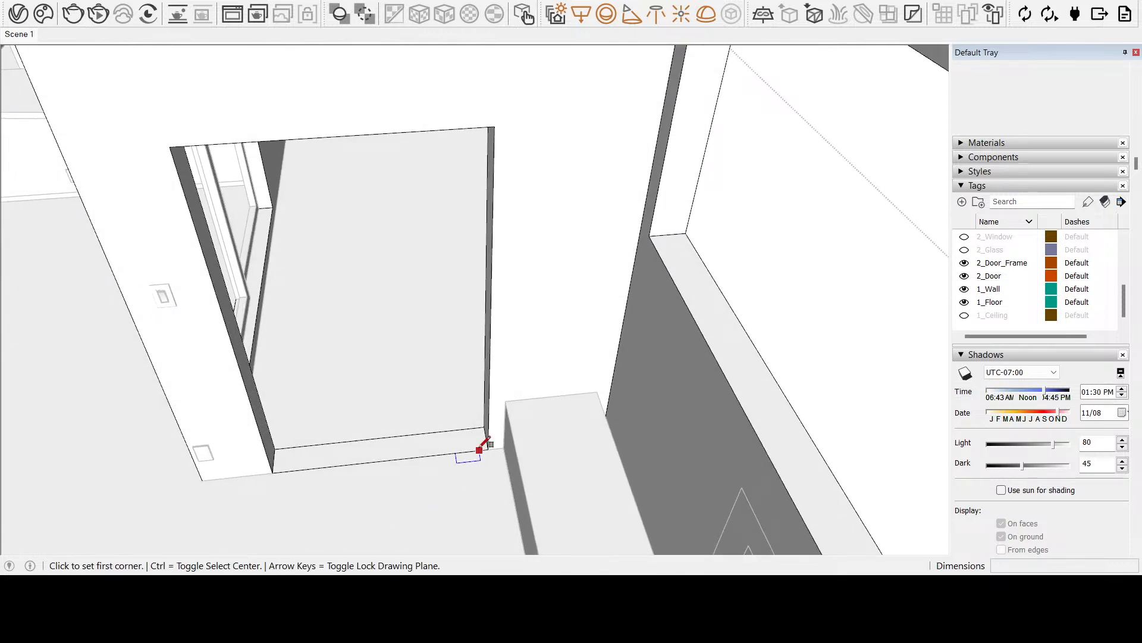
Close the wall opening with a rectangle and draw a 5' 6 1/2" line across the wall, level with the bench top
click(484, 426)
click(274, 472)
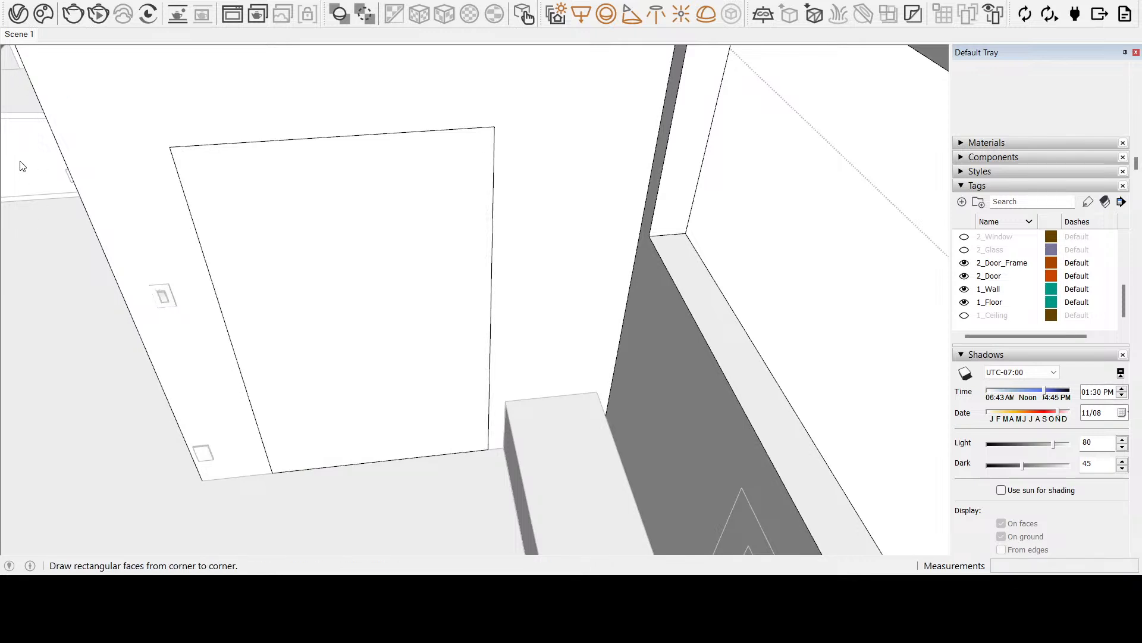
key(l)
click(505, 400)
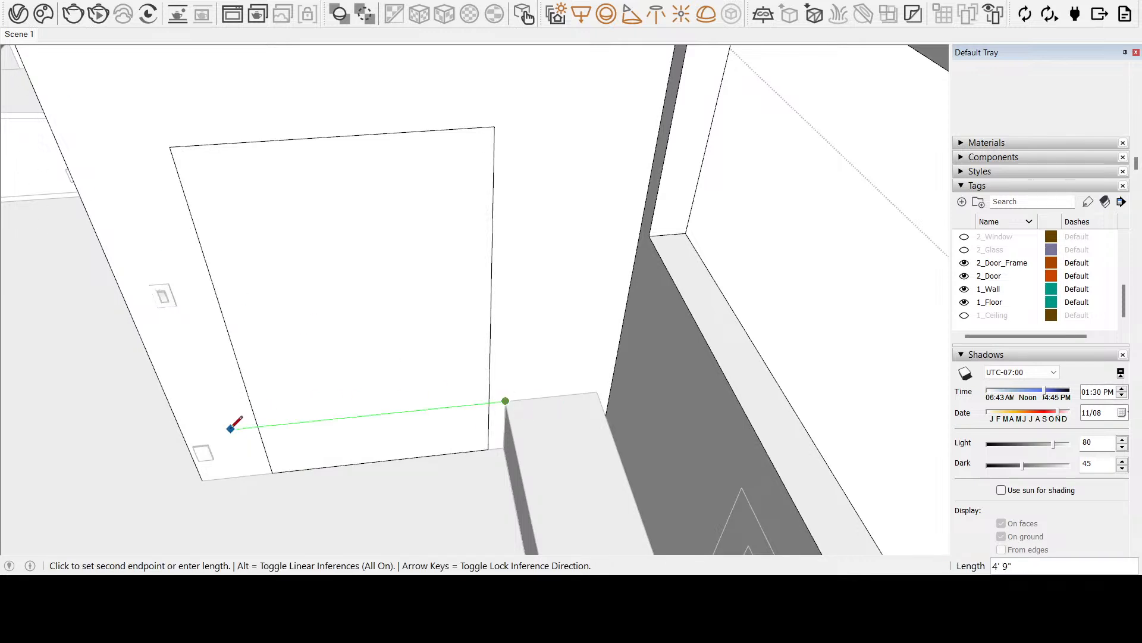
click(182, 433)
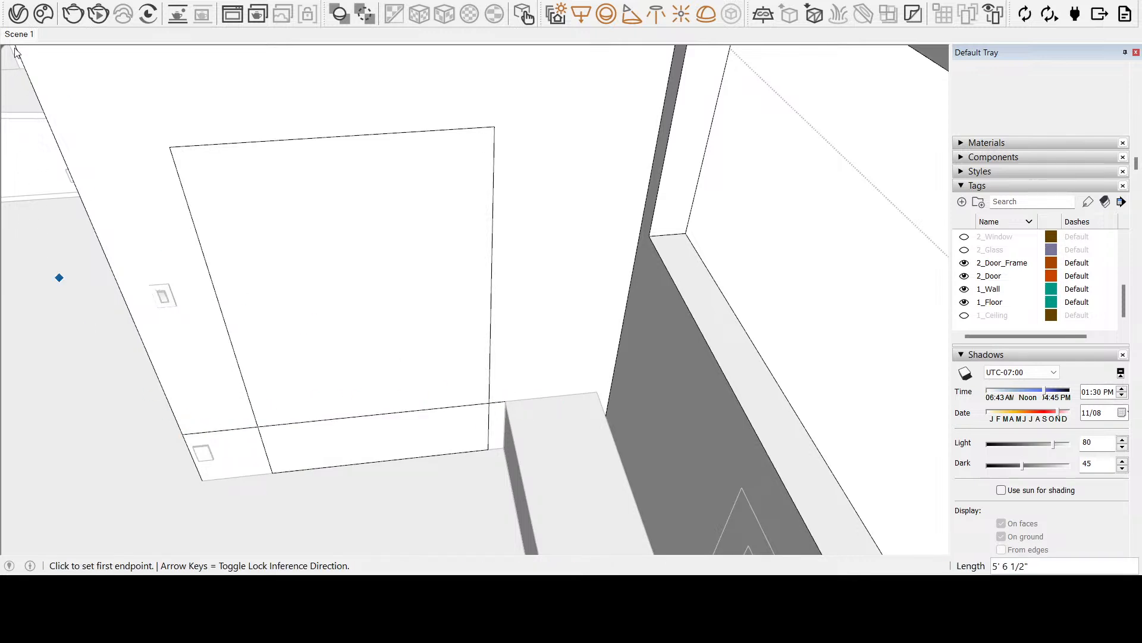
Delete the face filling the opening above the new line, keeping the low section below it
key(space)
click(486, 391)
key(Delete)
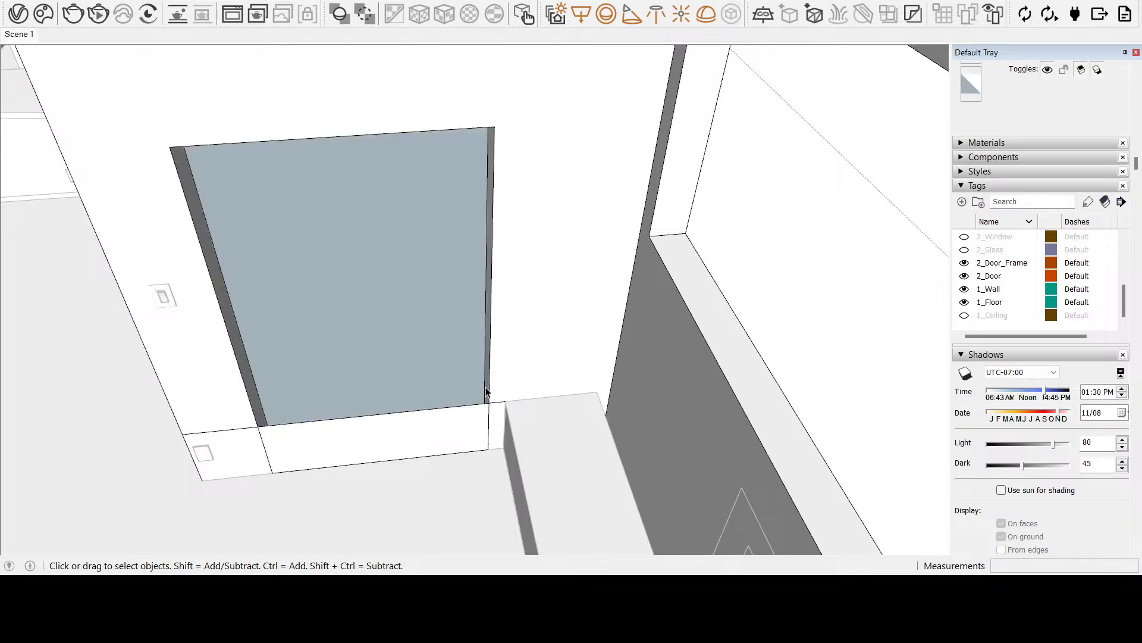
Draw lines along the back and side of the opening to close its raised sill as a face
middle_drag(459, 395, 3, 303)
key(l)
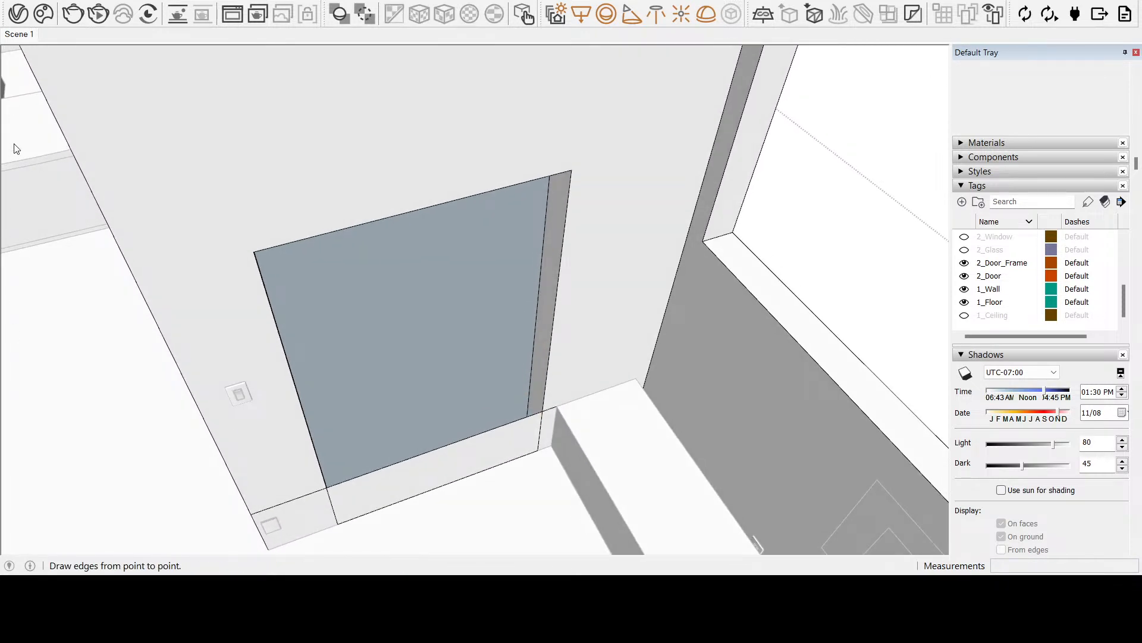
click(542, 410)
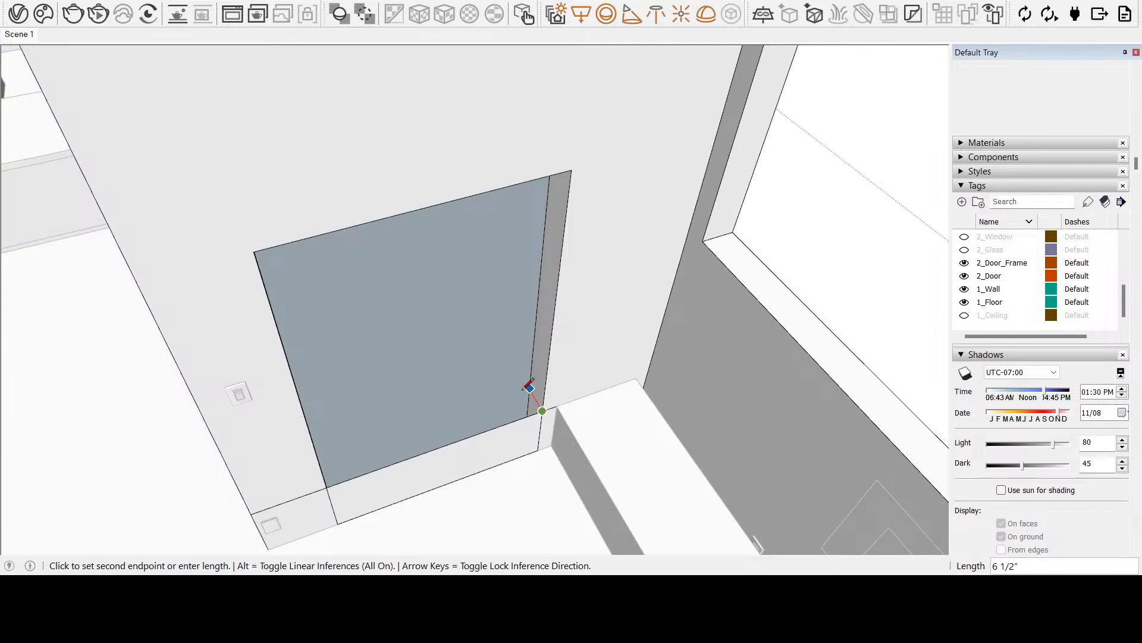
key(Escape)
click(541, 409)
middle_drag(535, 388, 275, 408)
click(275, 408)
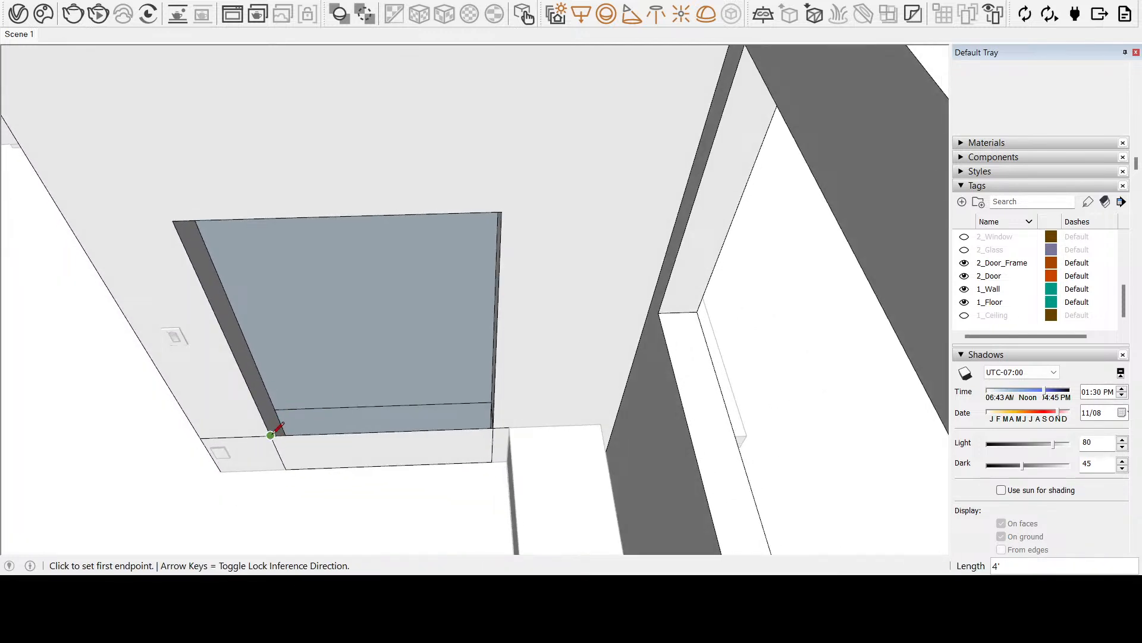
click(271, 435)
click(274, 409)
Erase the leftover edges on the wall beside and below the raised sill
middle_drag(281, 470, 392, 387)
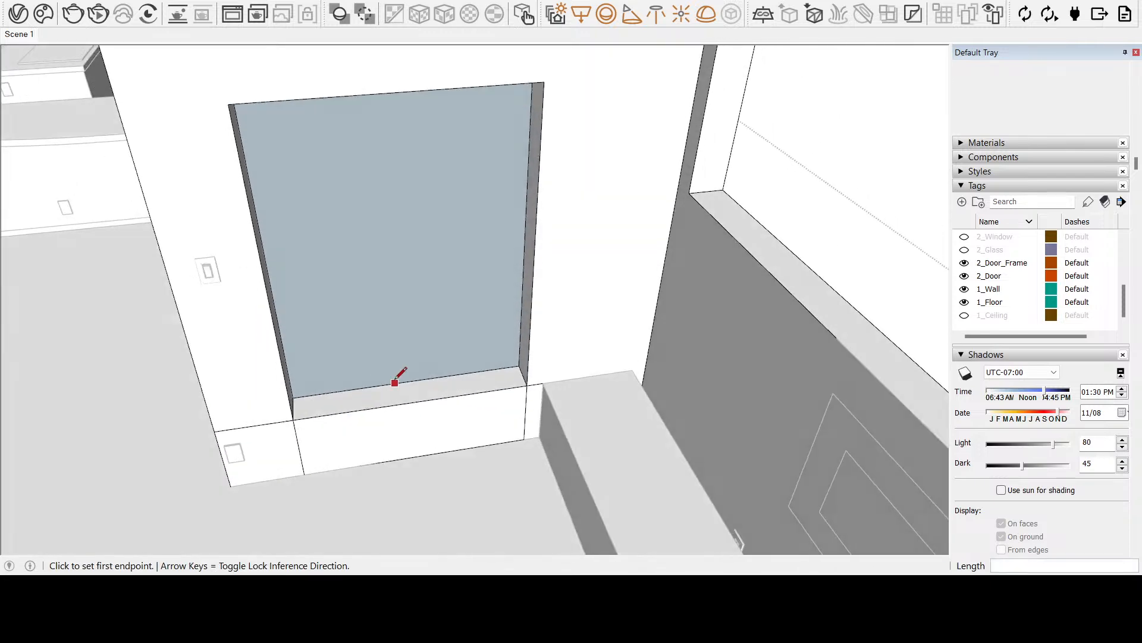
key(e)
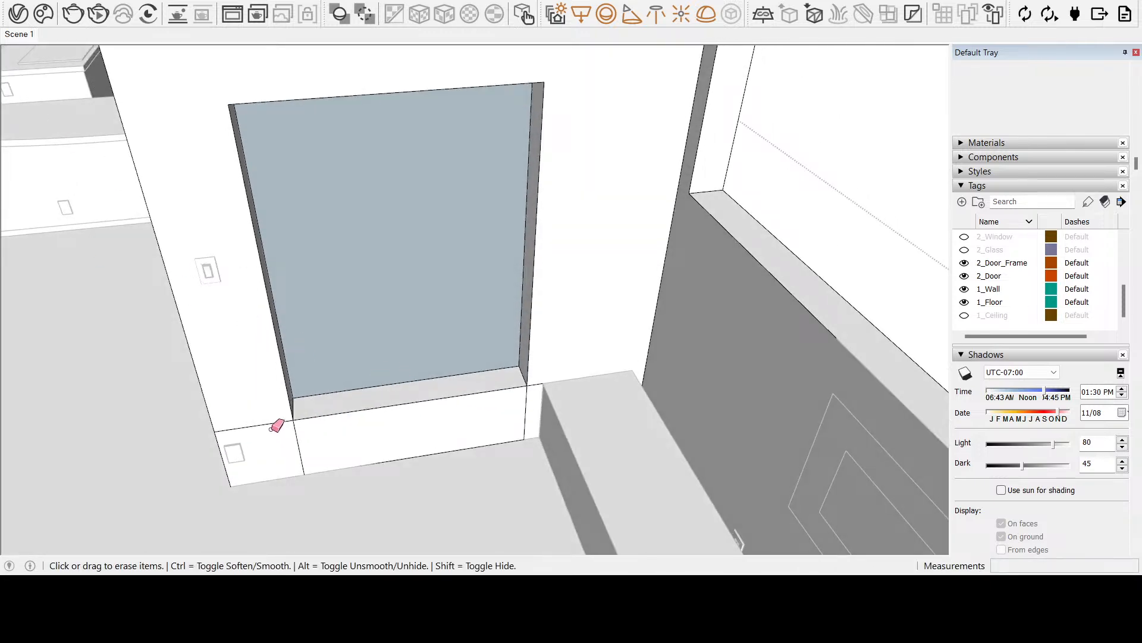
click(275, 423)
middle_drag(517, 339, 518, 377)
scroll(559, 426, up, 3)
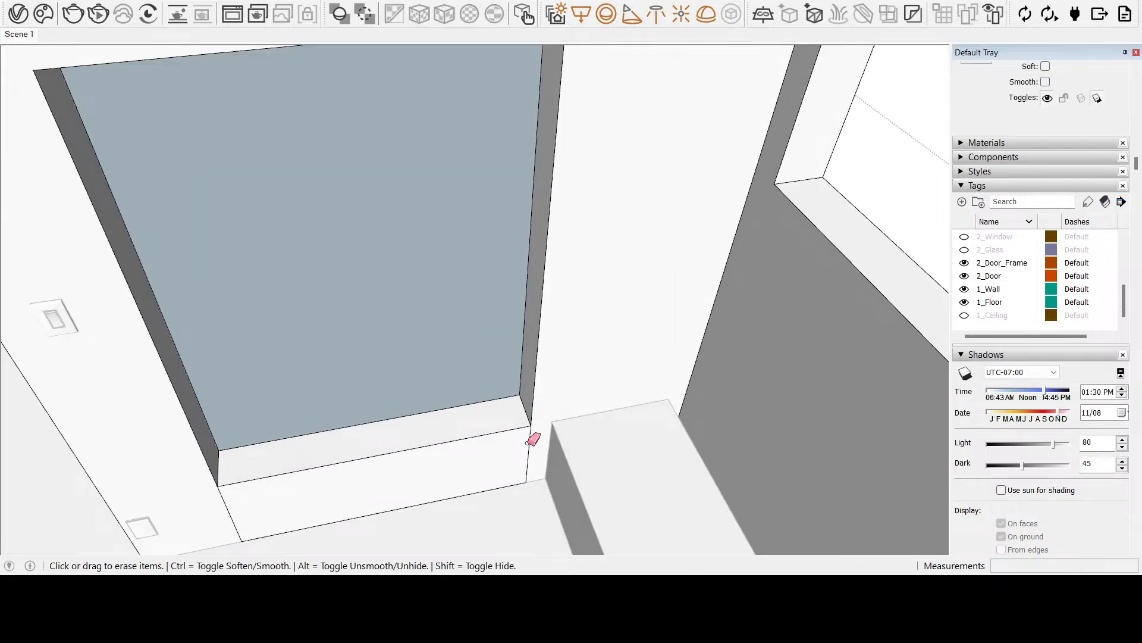
middle_drag(534, 438, 610, 451)
click(561, 444)
scroll(539, 457, down, 3)
middle_drag(533, 460, 426, 497)
Push/Pull the sill face of the opening up by 4"
middle_drag(273, 502, 495, 300)
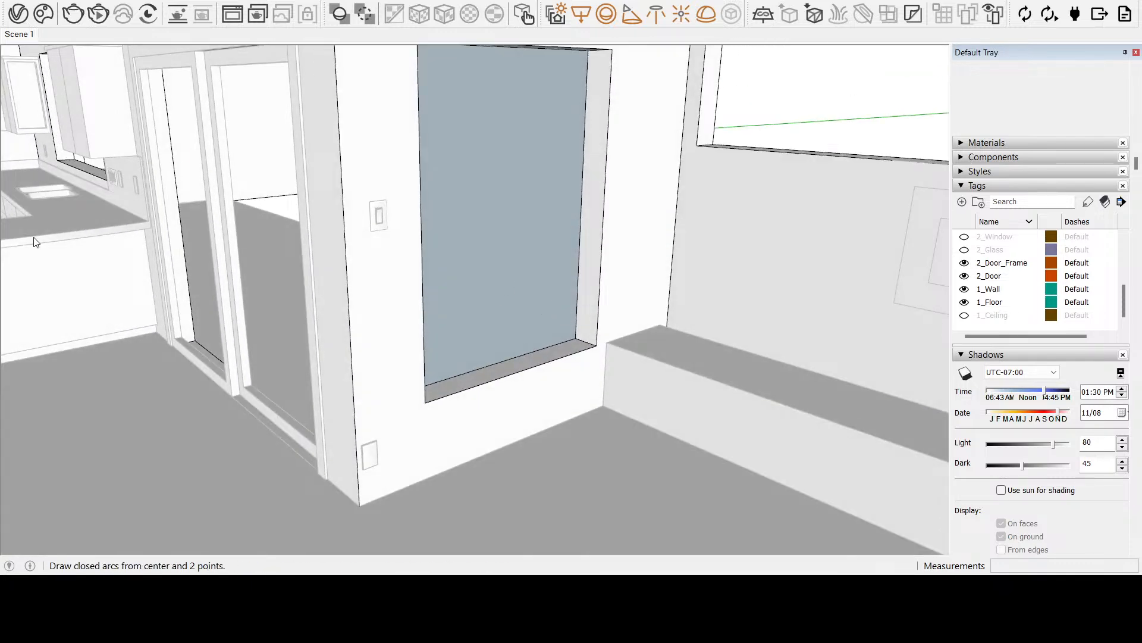
key(p)
click(484, 379)
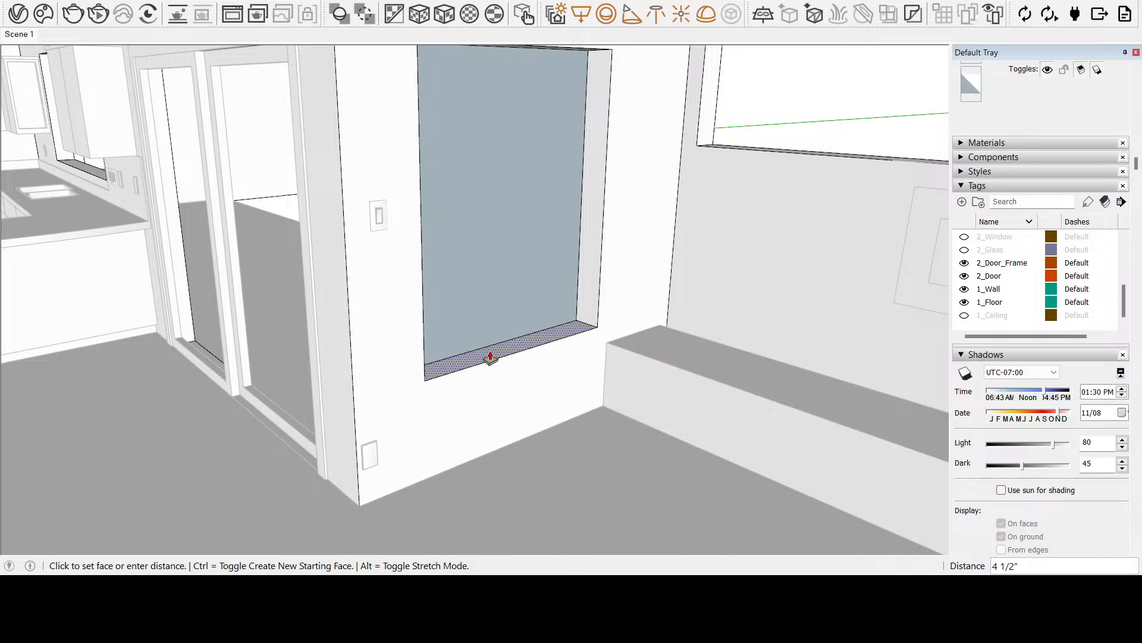
text(4)
key(Return)
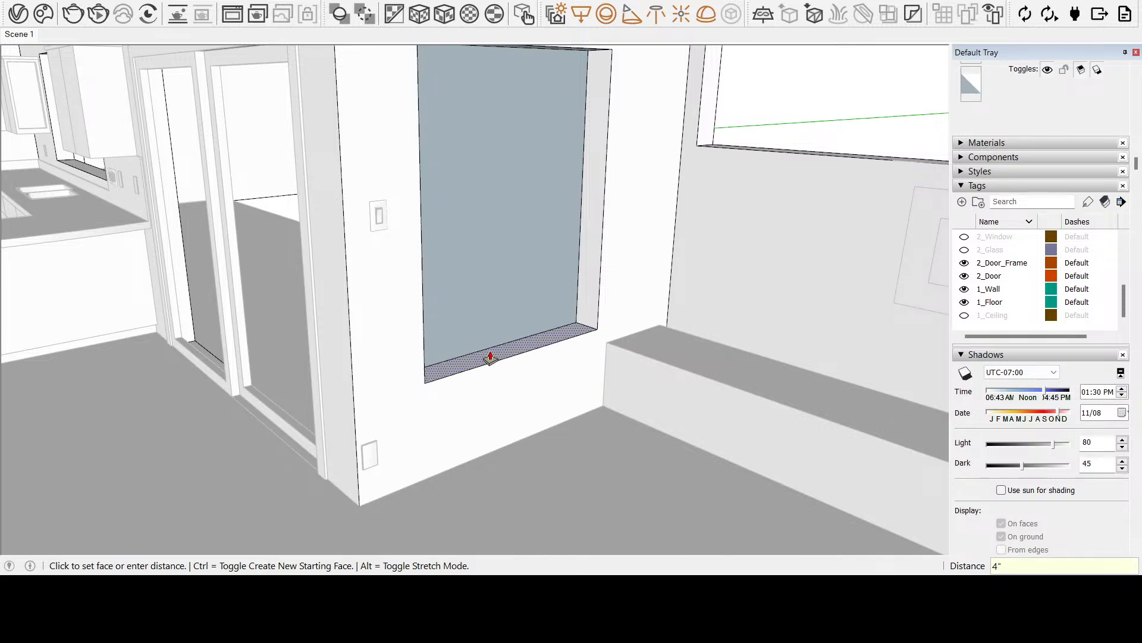
key(space)
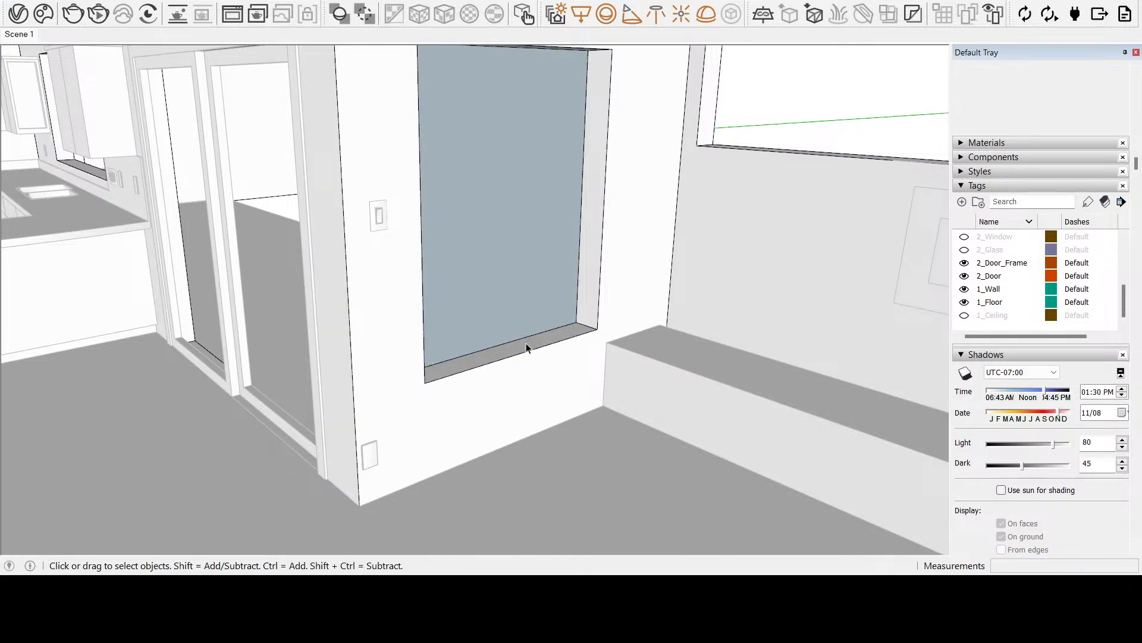
double_click(634, 391)
click(662, 383)
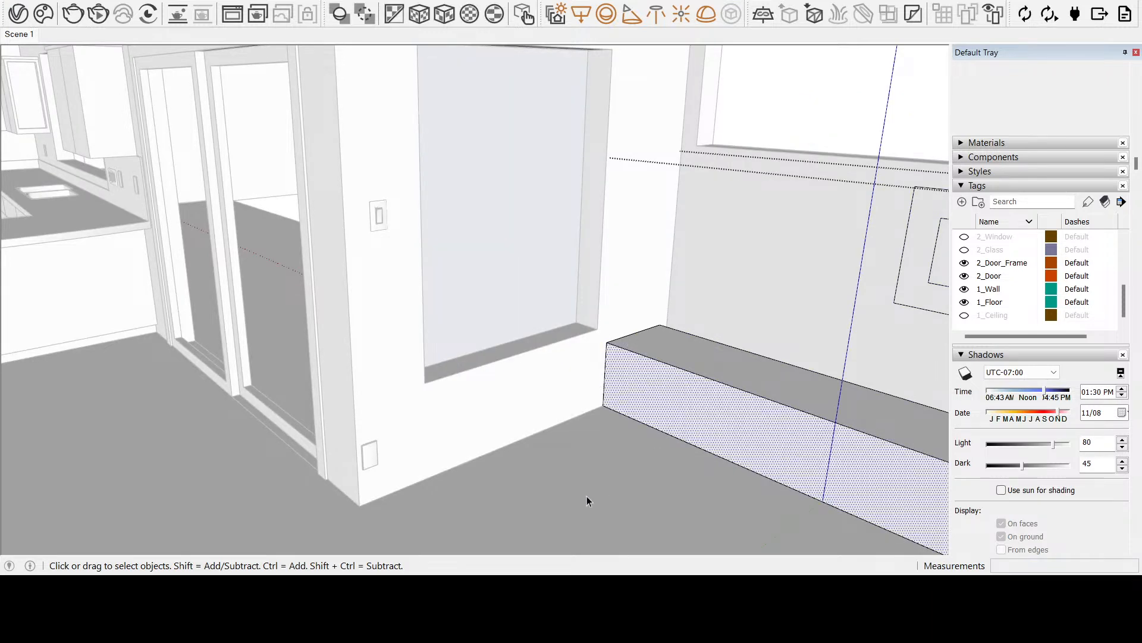
click(606, 342)
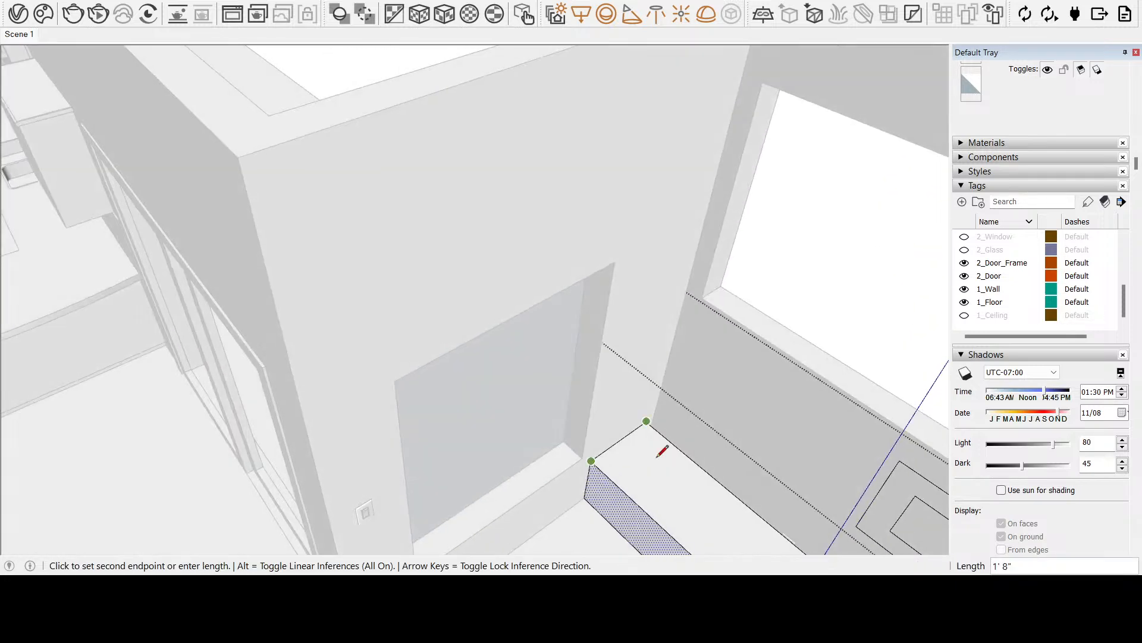
key(Escape)
key(space)
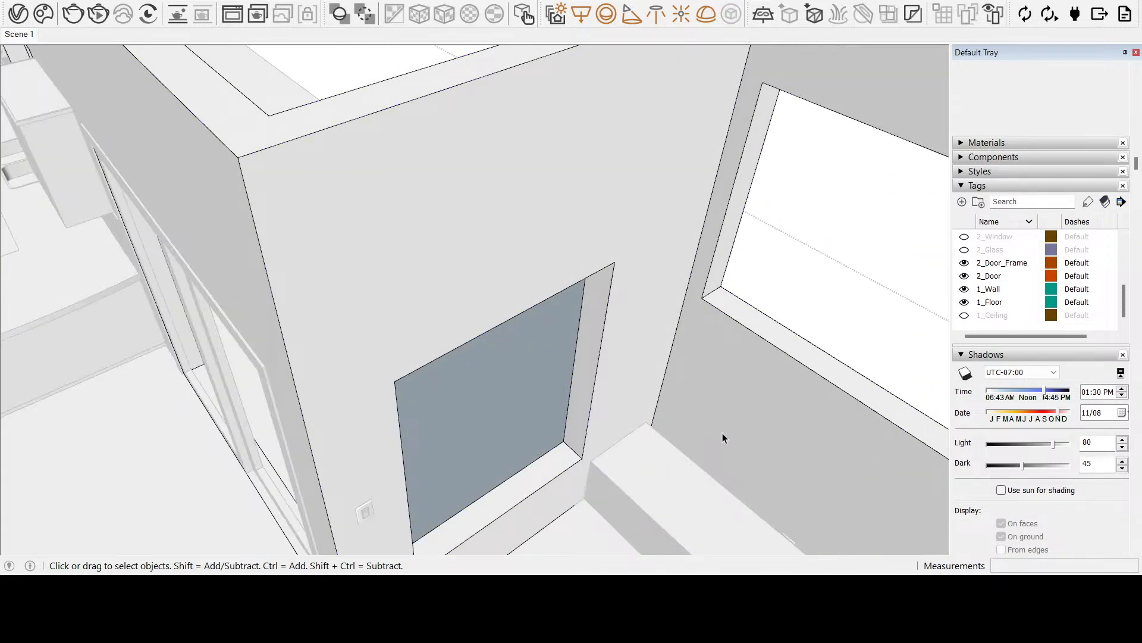
Push/Pull the window wall 3" inward to meet the back edge of the bench
click(721, 430)
key(p)
click(748, 407)
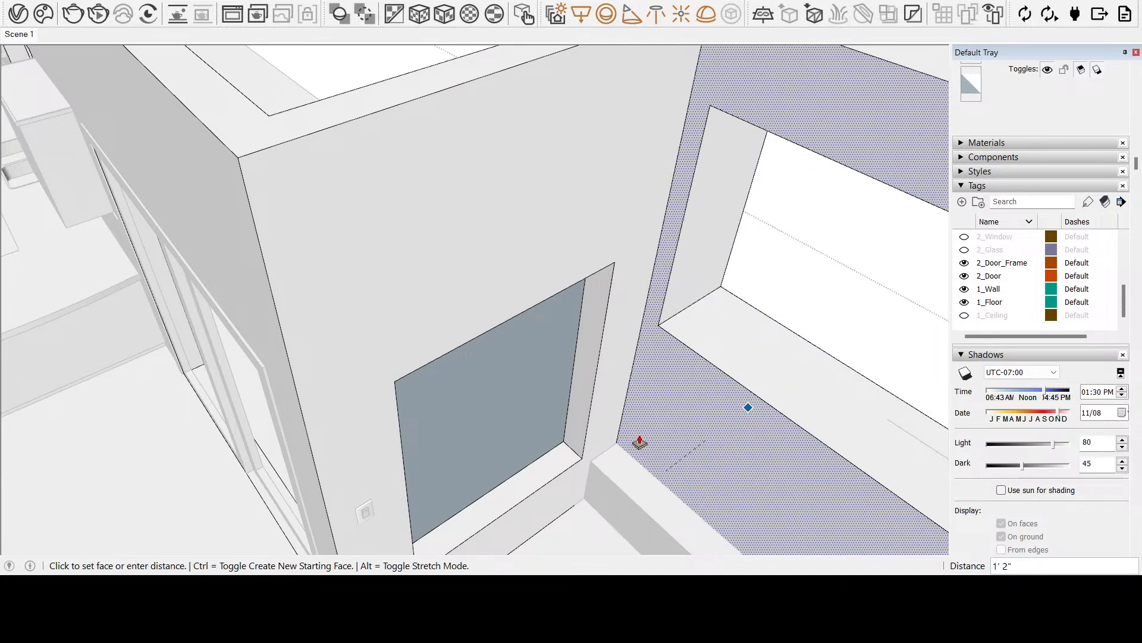
click(722, 413)
click(663, 439)
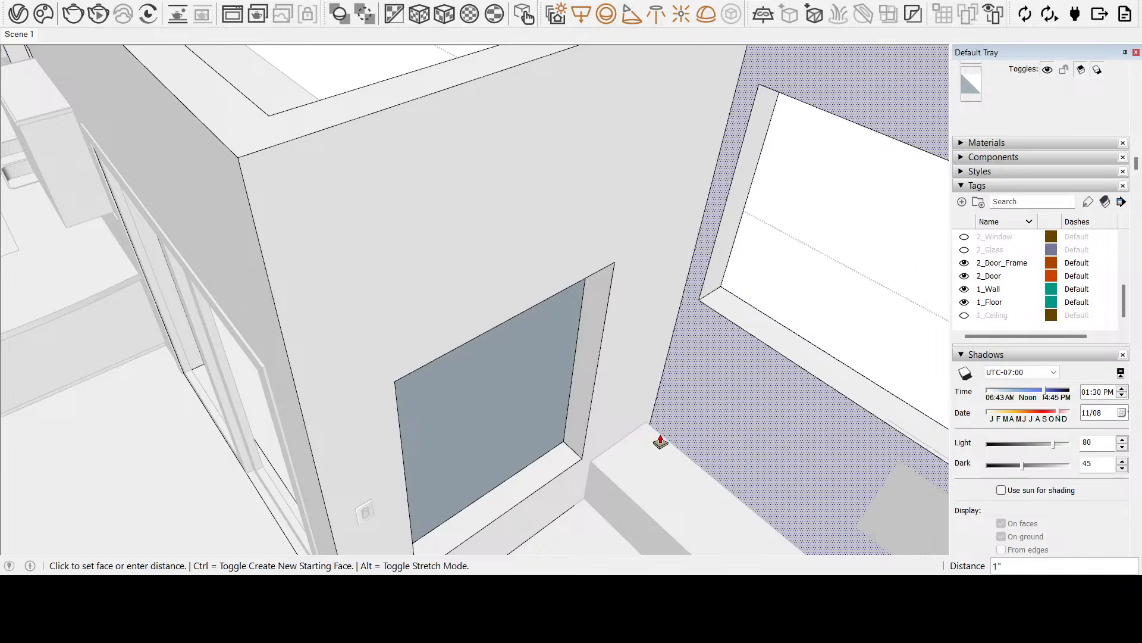
click(649, 435)
key(space)
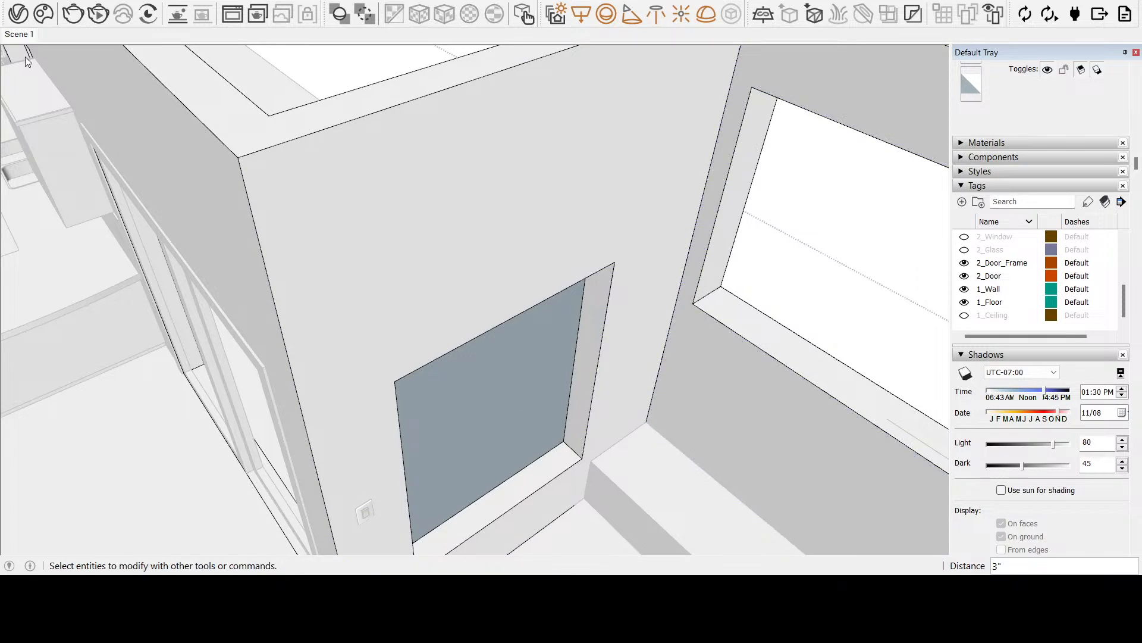
key(Escape)
Measure the depth of the bench top from the wall corner to its front edge
scroll(513, 327, down, 3)
scroll(633, 429, up, 5)
middle_drag(640, 429, 556, 423)
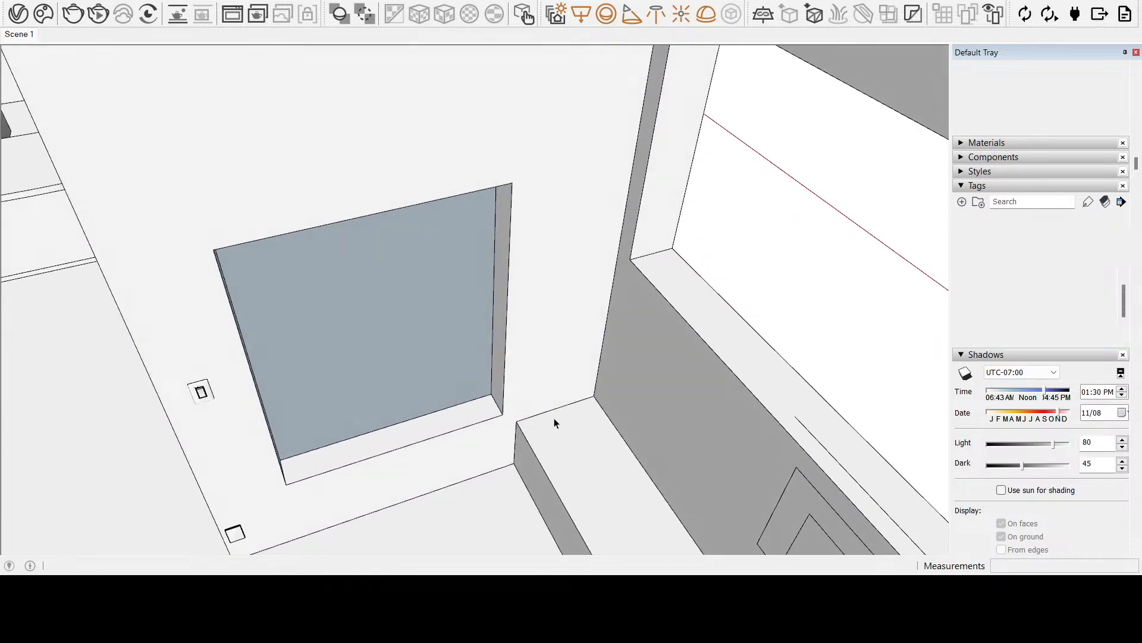
click(21, 361)
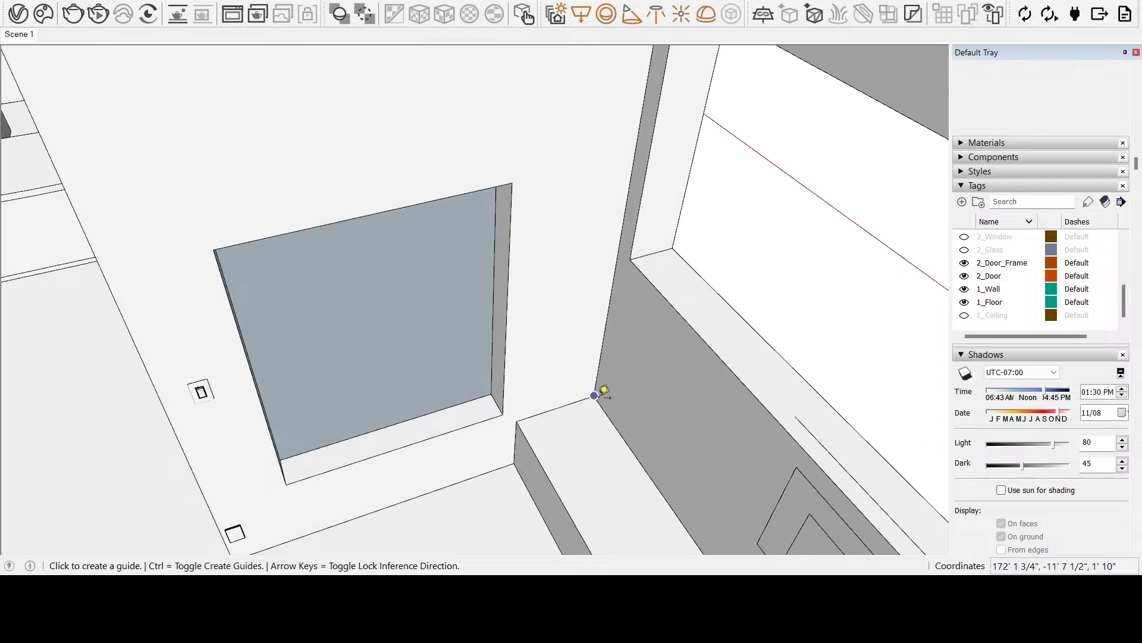
click(594, 395)
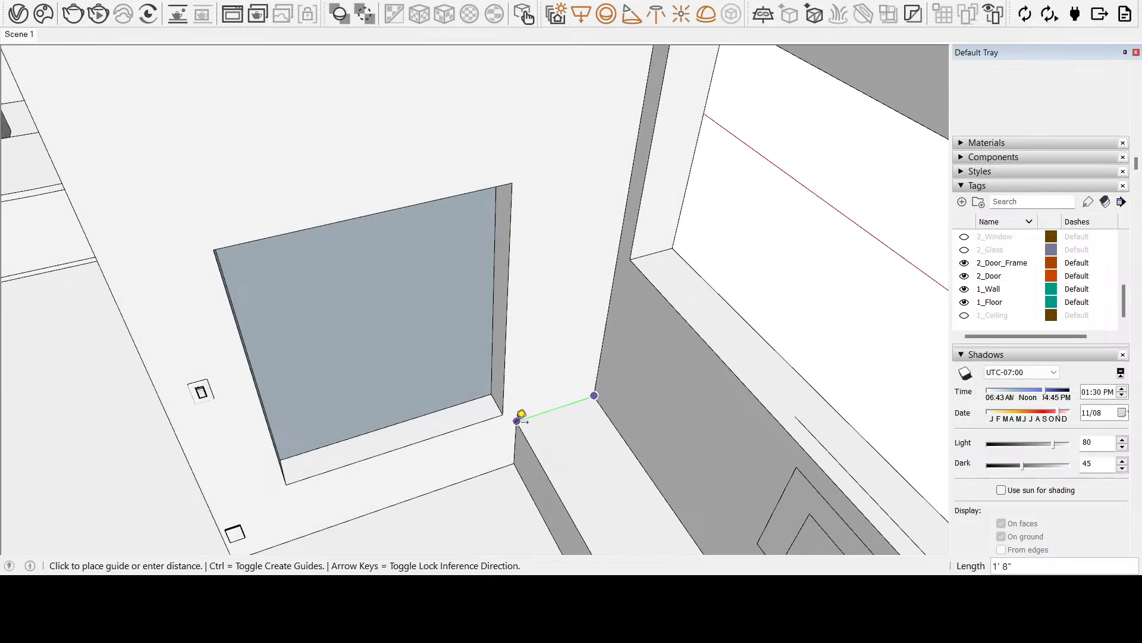
Draw a line 20" along the bench's front top edge from the wall, and continue it down the front face
shift+middle_drag(489, 489, 550, 403)
click(11, 142)
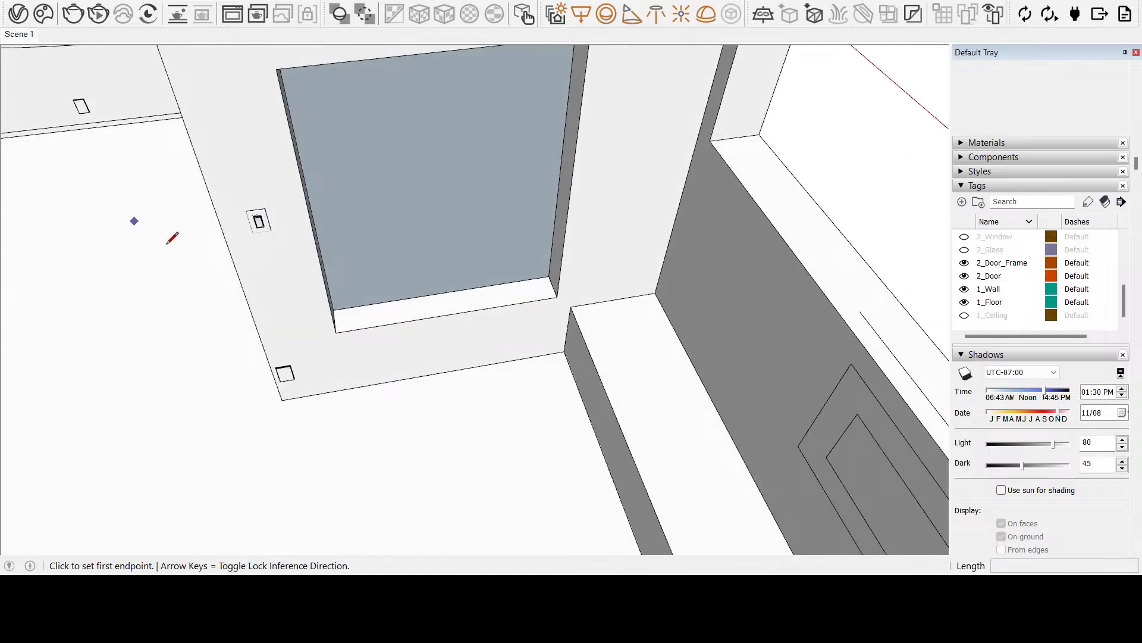
click(572, 306)
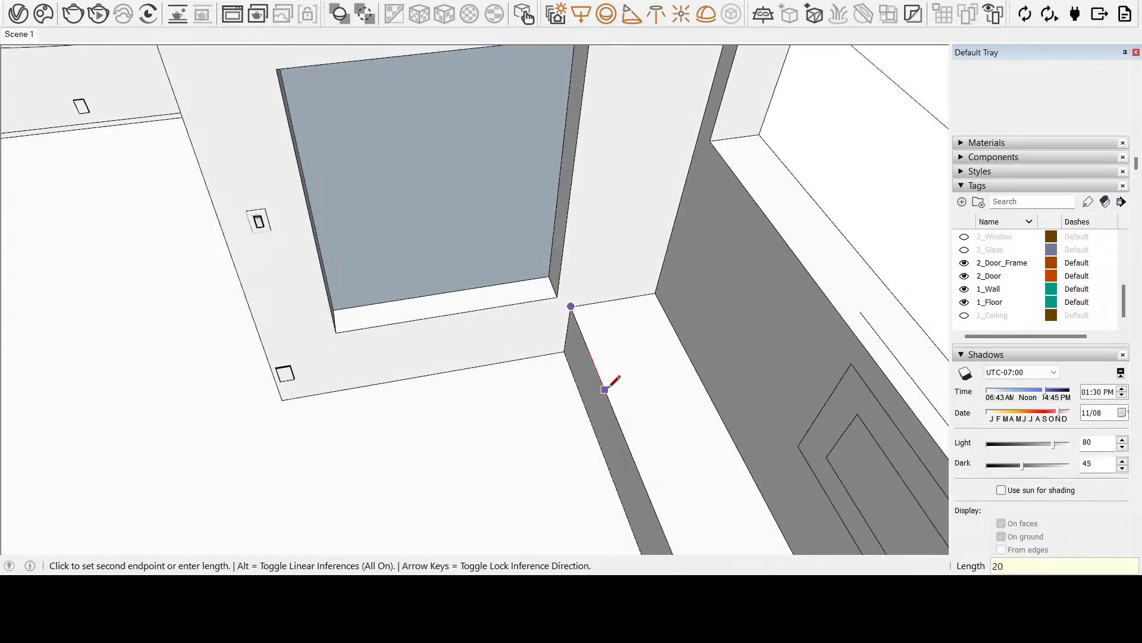
click(600, 377)
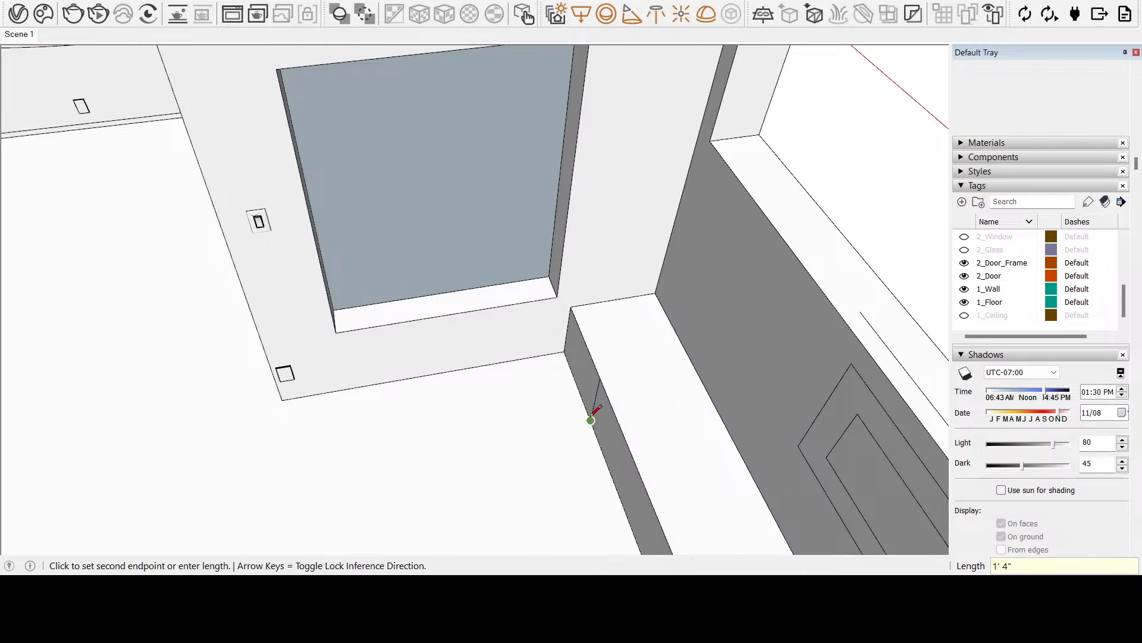
click(591, 420)
Open the bench group for editing and retrace the vertical dividing line on its front face
key(space)
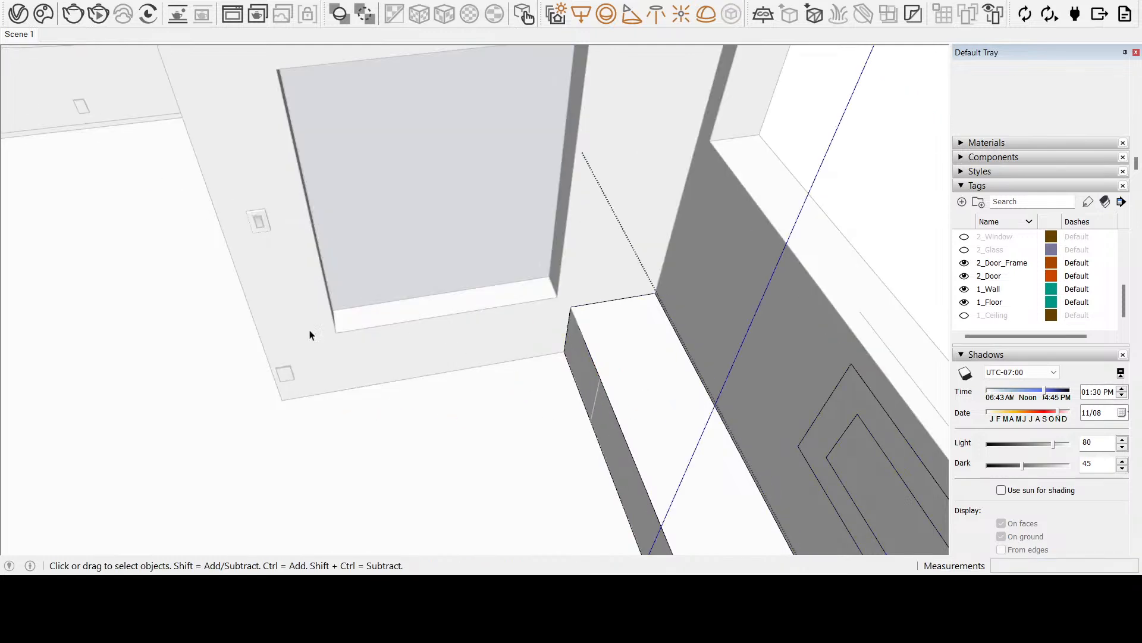
key(l)
click(597, 385)
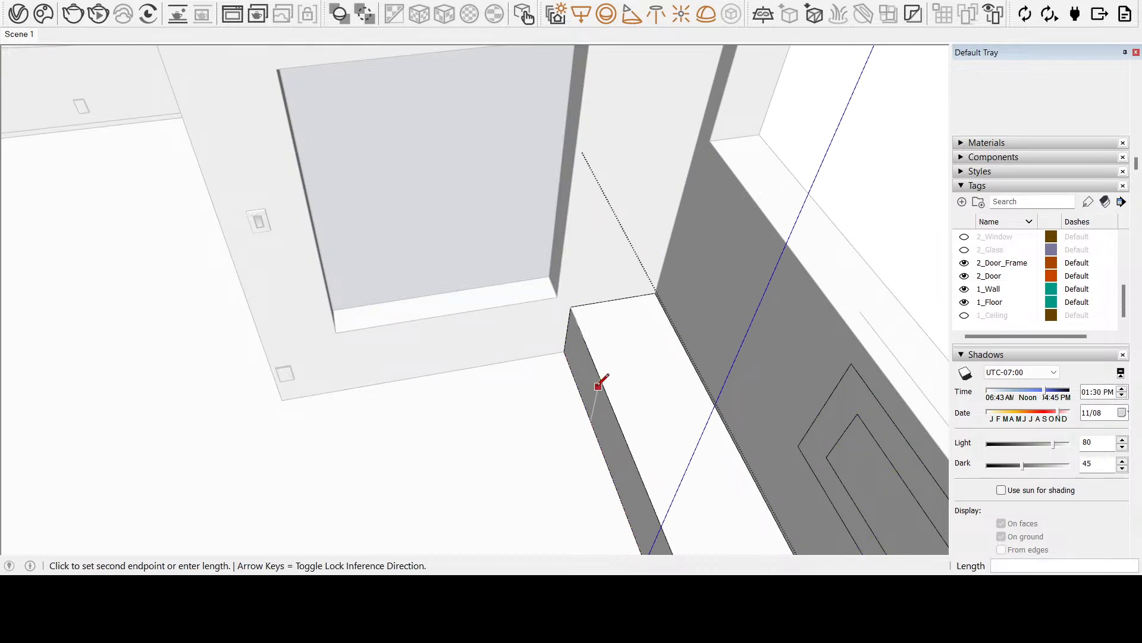
key(Escape)
click(604, 381)
key(Escape)
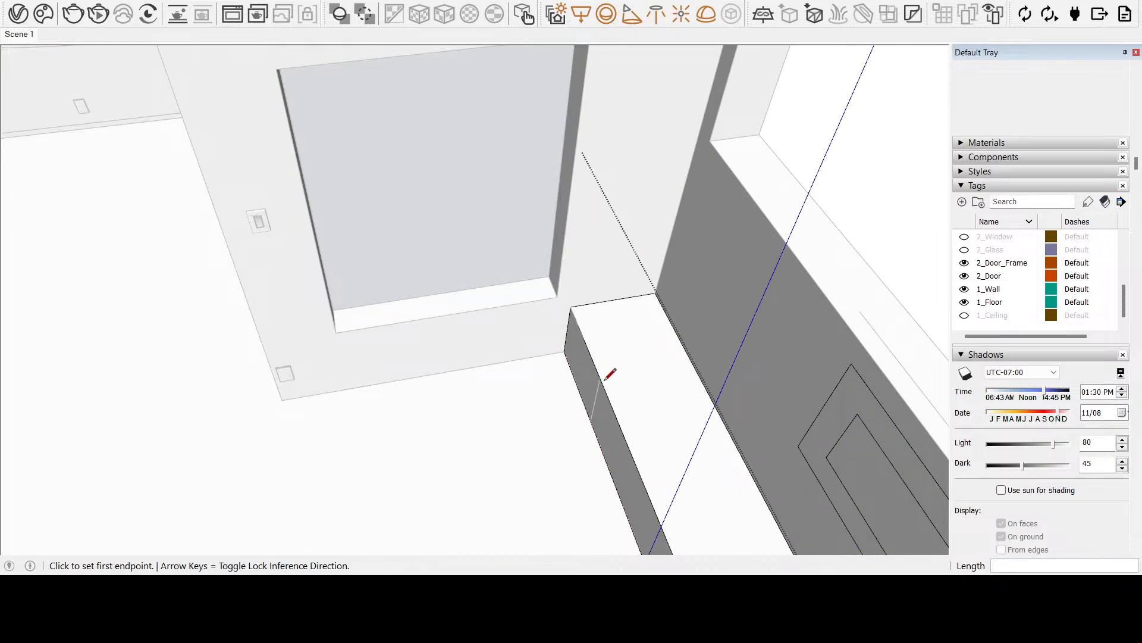
click(601, 378)
click(594, 418)
Push/Pull the divided section of the bench front 4' 3 1/2" along the wall below the opening
key(p)
click(591, 380)
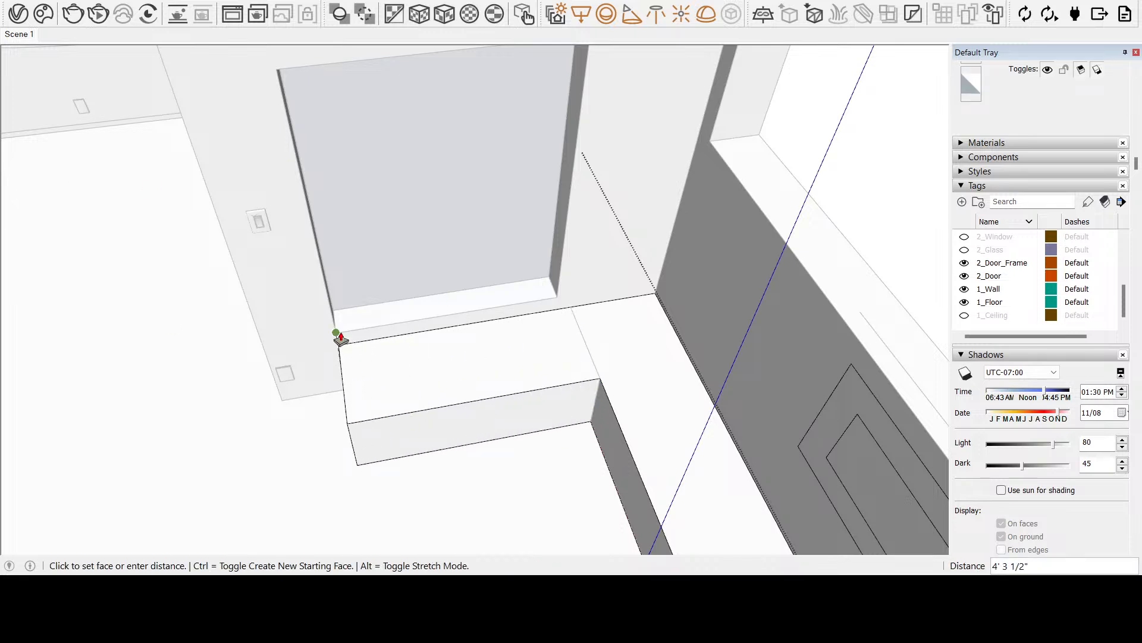
click(341, 337)
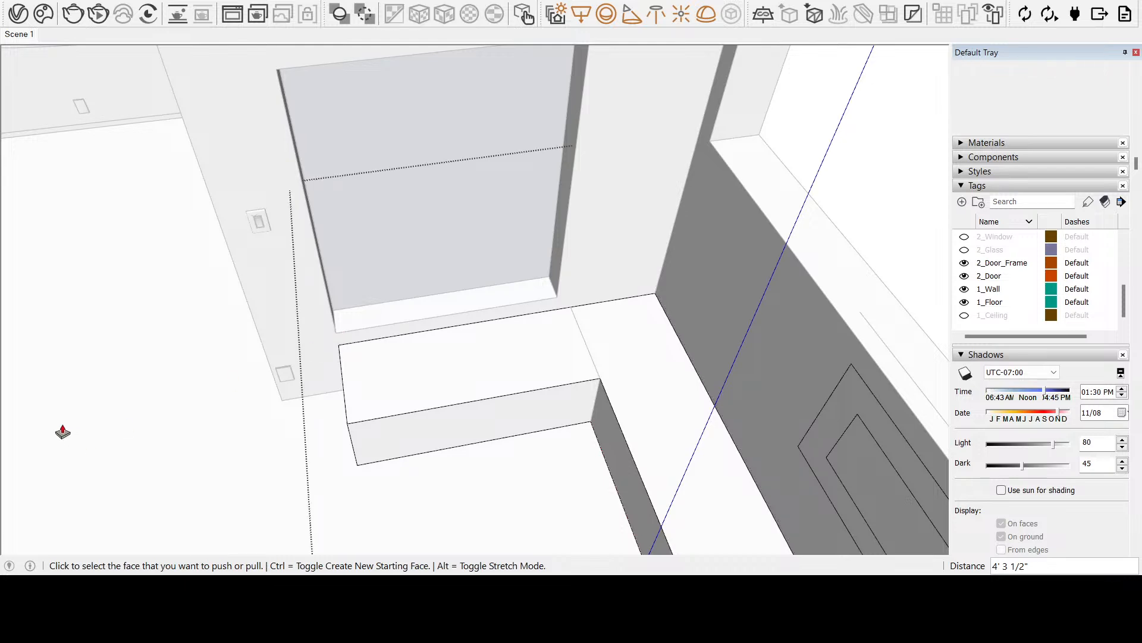
Leave the bench group and erase the seam edge where the two bench sections meet
middle_drag(666, 439, 714, 441)
shift+middle_drag(714, 440, 615, 378)
click(18, 64)
key(Escape)
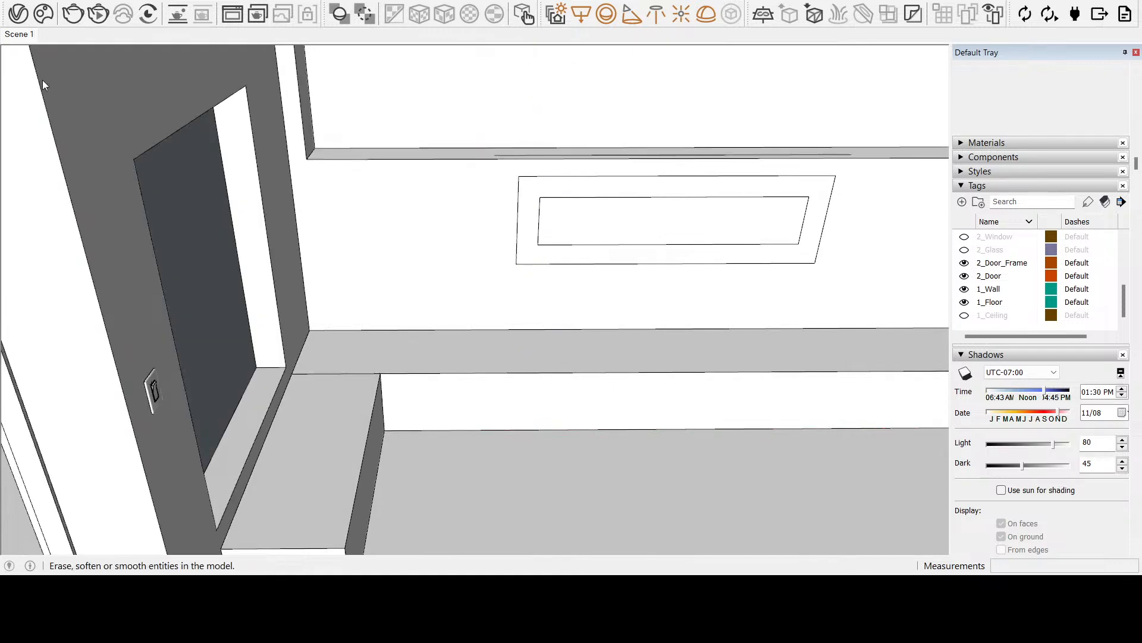
scroll(503, 374, down, 3)
key(e)
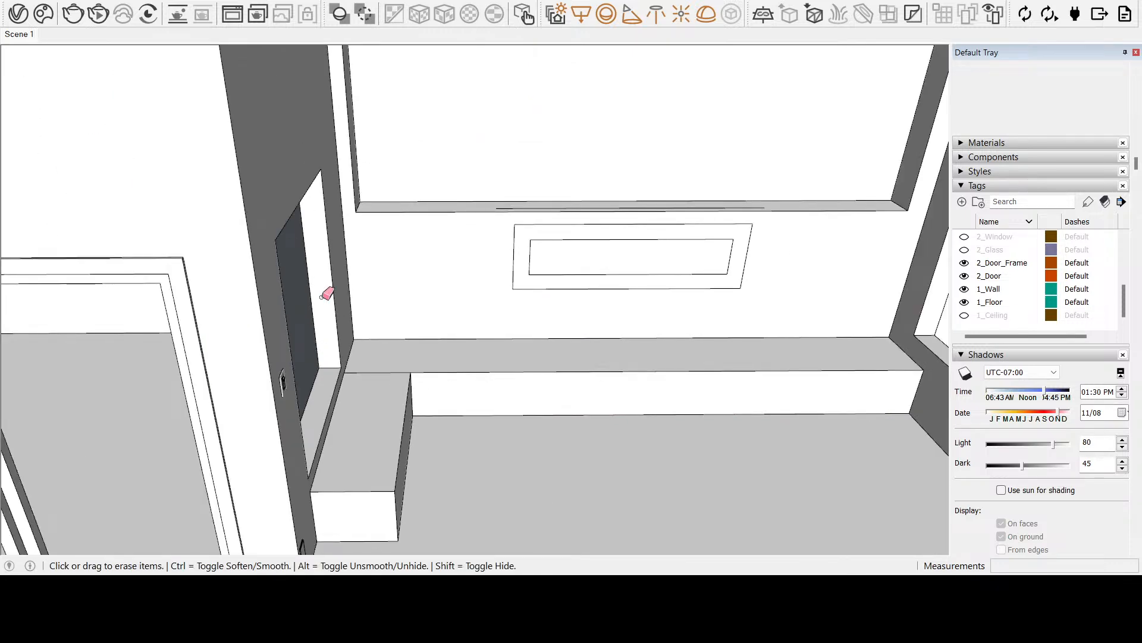
click(391, 373)
click(37, 426)
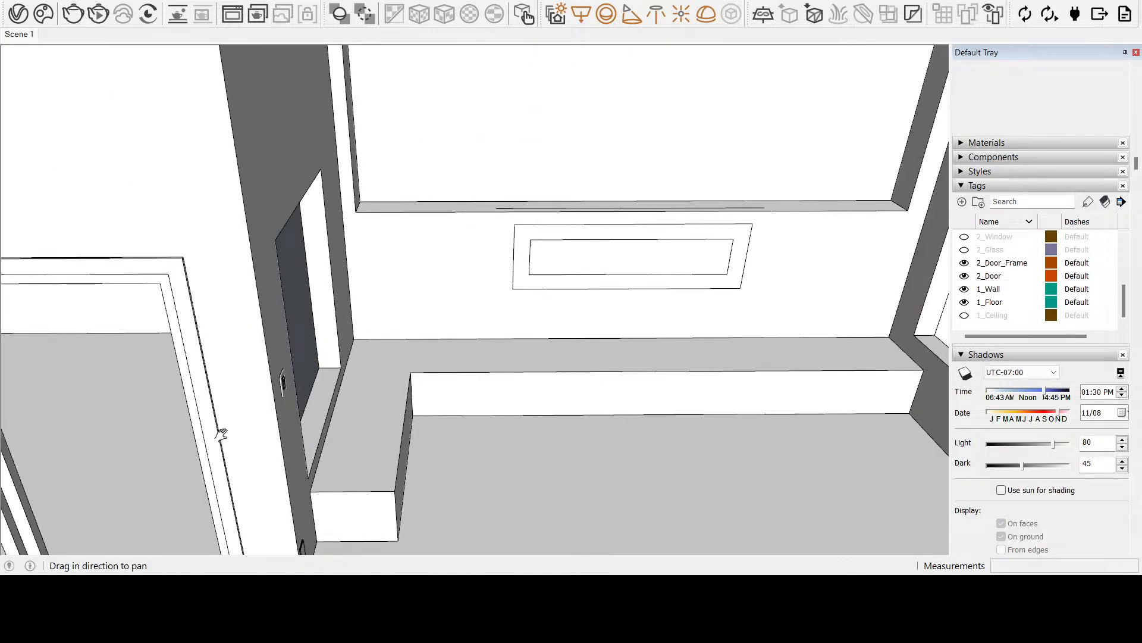
drag(565, 414, 419, 405)
middle_drag(639, 352, 541, 366)
key(space)
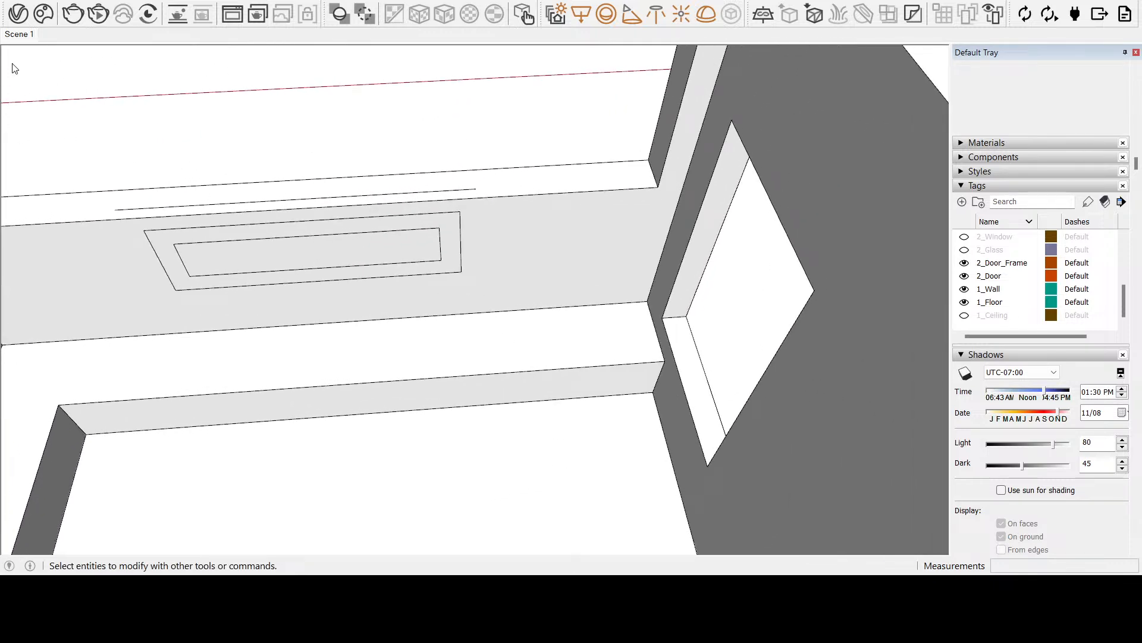
Delete the stray edge on the wall just above the framed panel
click(216, 208)
key(Delete)
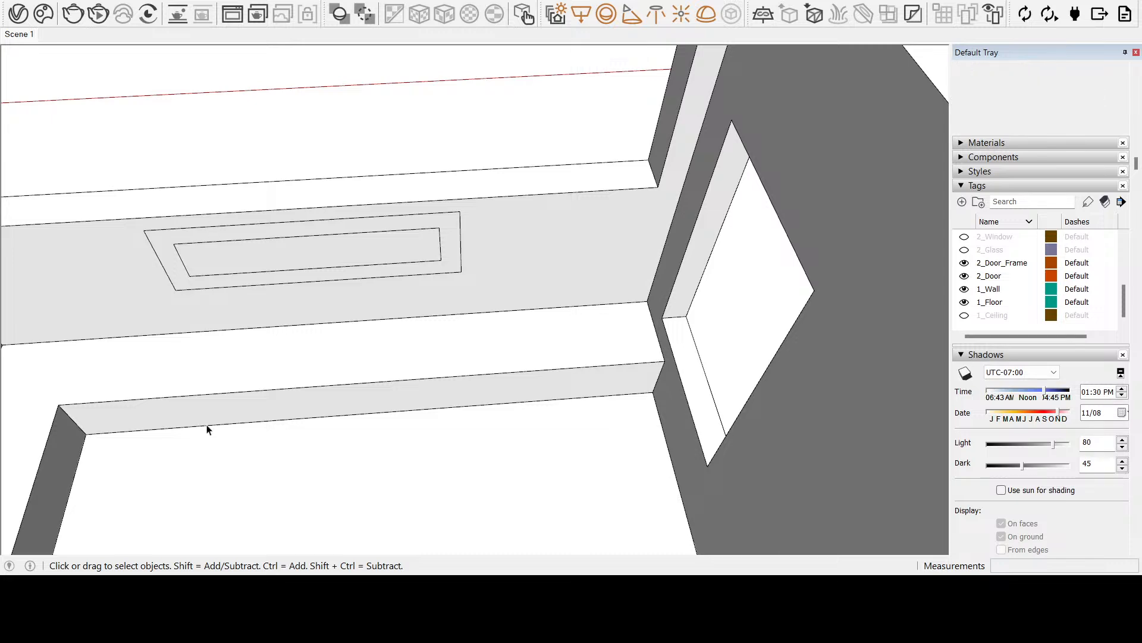
Examine the wraparound bench and adjoining rooms from above, and position the camera inside the room facing the large opening
key(h)
drag(47, 428, 367, 267)
click(7, 2)
click(29, 58)
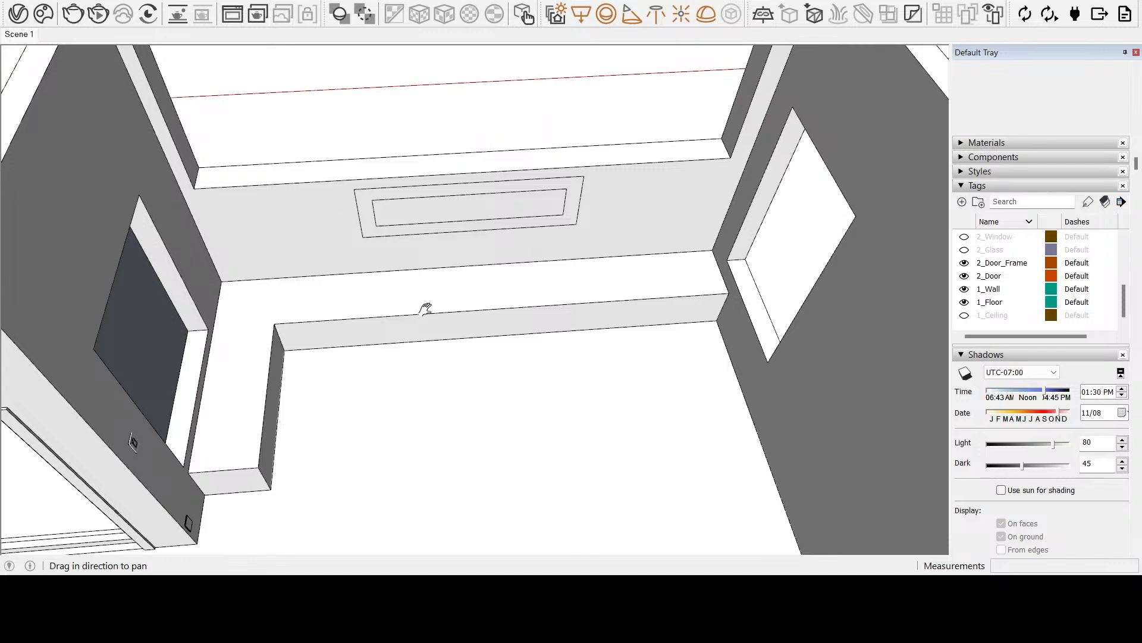
middle_drag(426, 308, 500, 295)
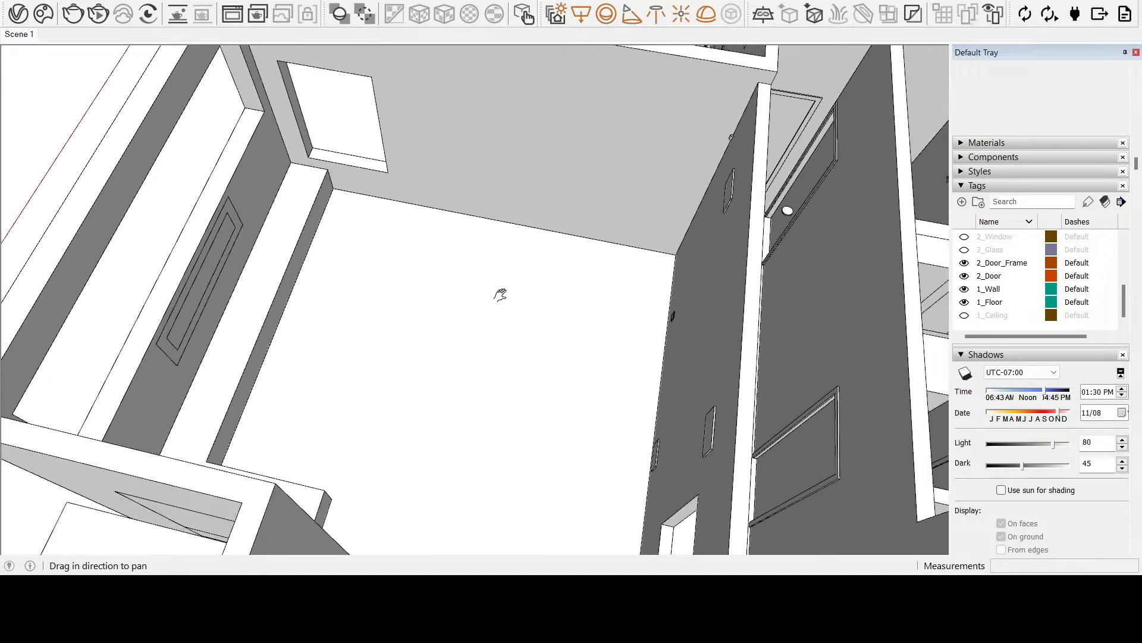
drag(553, 316, 258, 367)
middle_drag(257, 377, 313, 328)
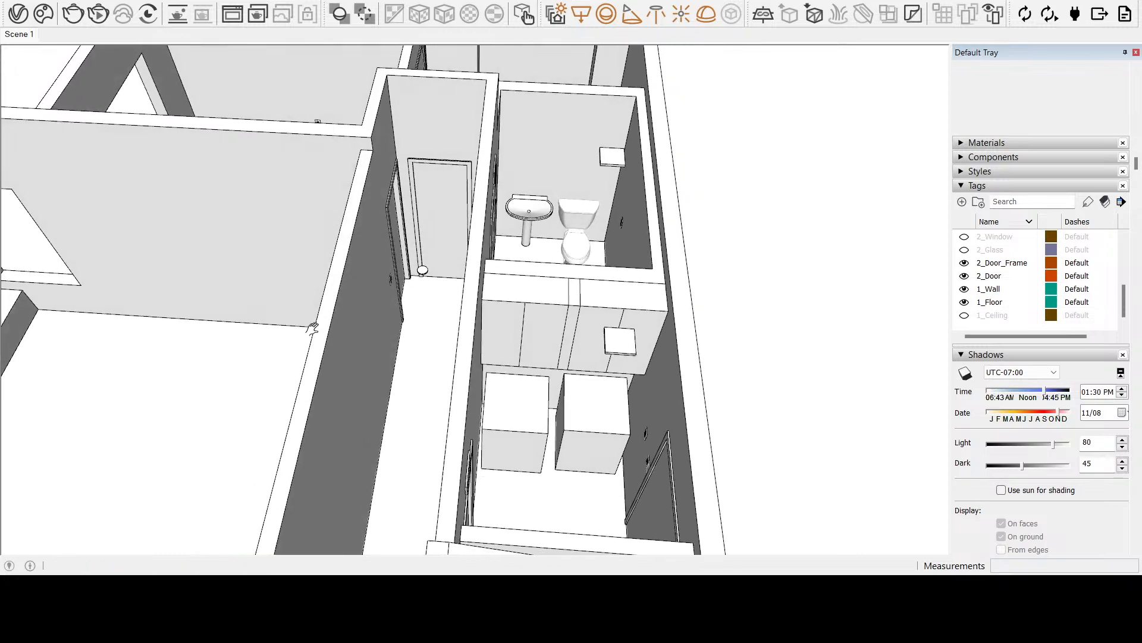
drag(312, 328, 461, 117)
scroll(462, 117, down, 2)
click(20, 516)
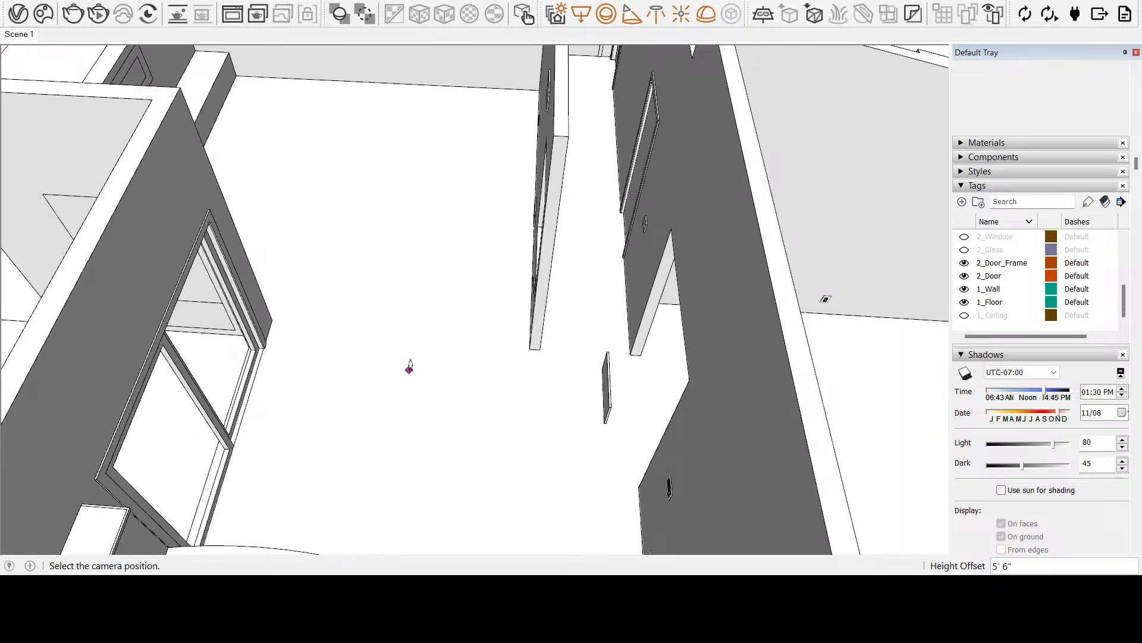
click(447, 372)
drag(476, 270, 92, 199)
scroll(1004, 303, up, 6)
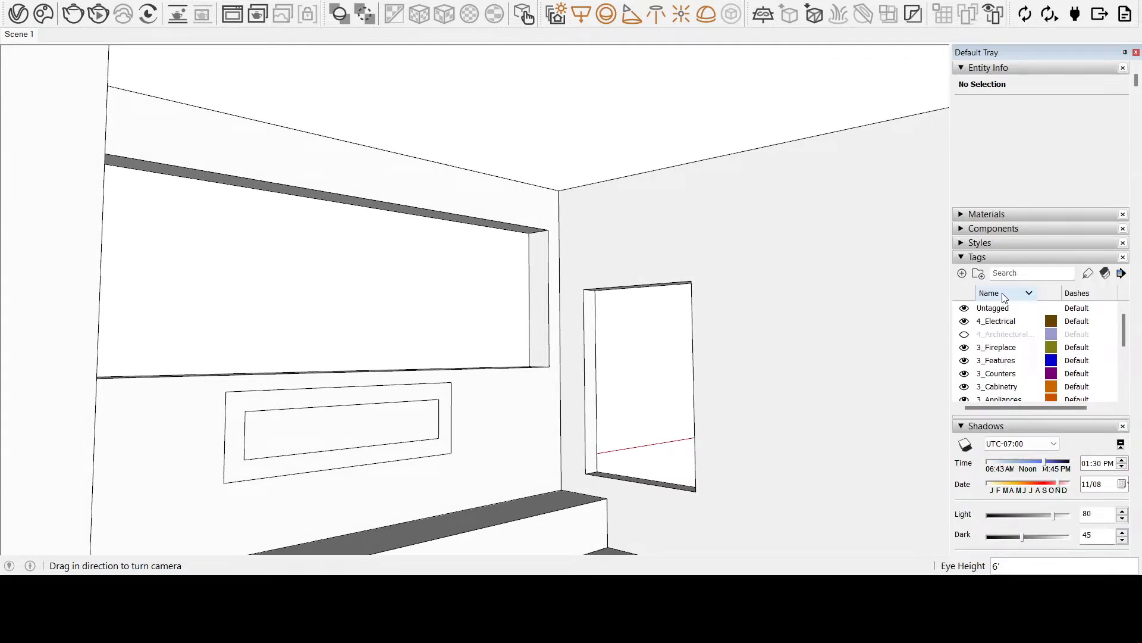
Turn on the visibility of the 1_Ceiling, 2_Glass, 2_Window, 2_Window_Frame and 4_Architectural tags
click(963, 336)
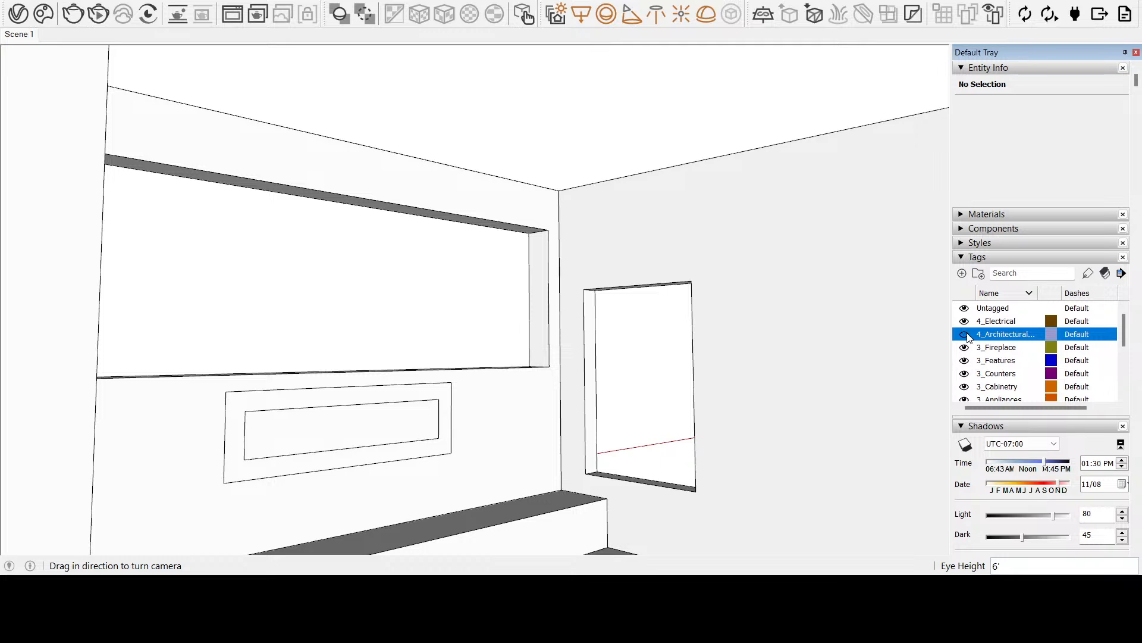
scroll(1024, 359, down, 6)
scroll(1025, 360, up, 2)
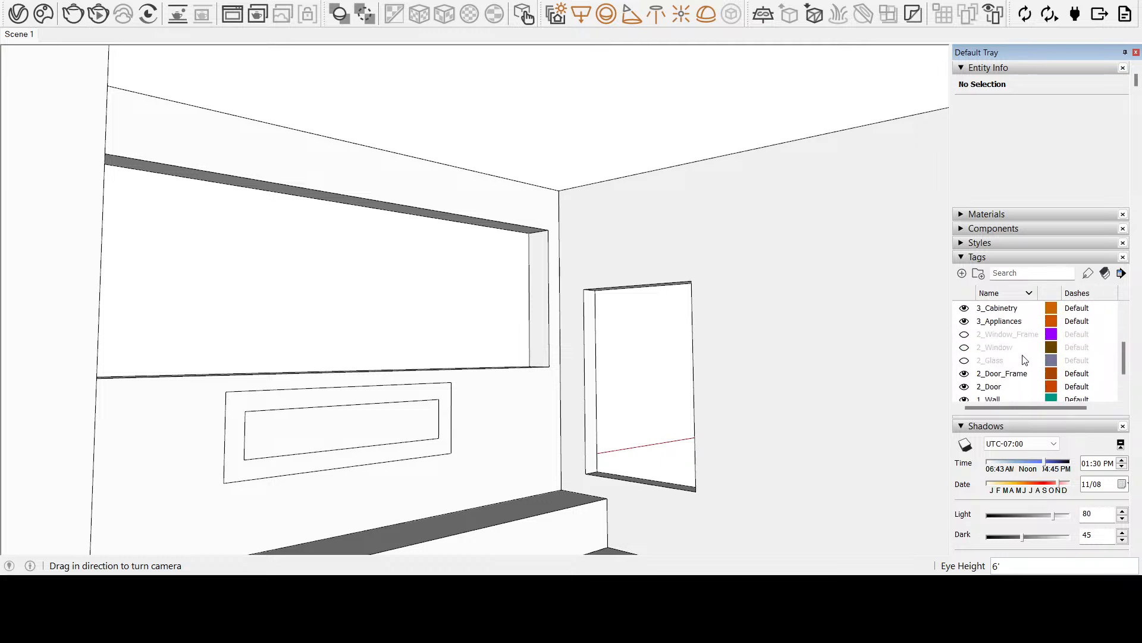
scroll(1025, 360, down, 2)
click(965, 387)
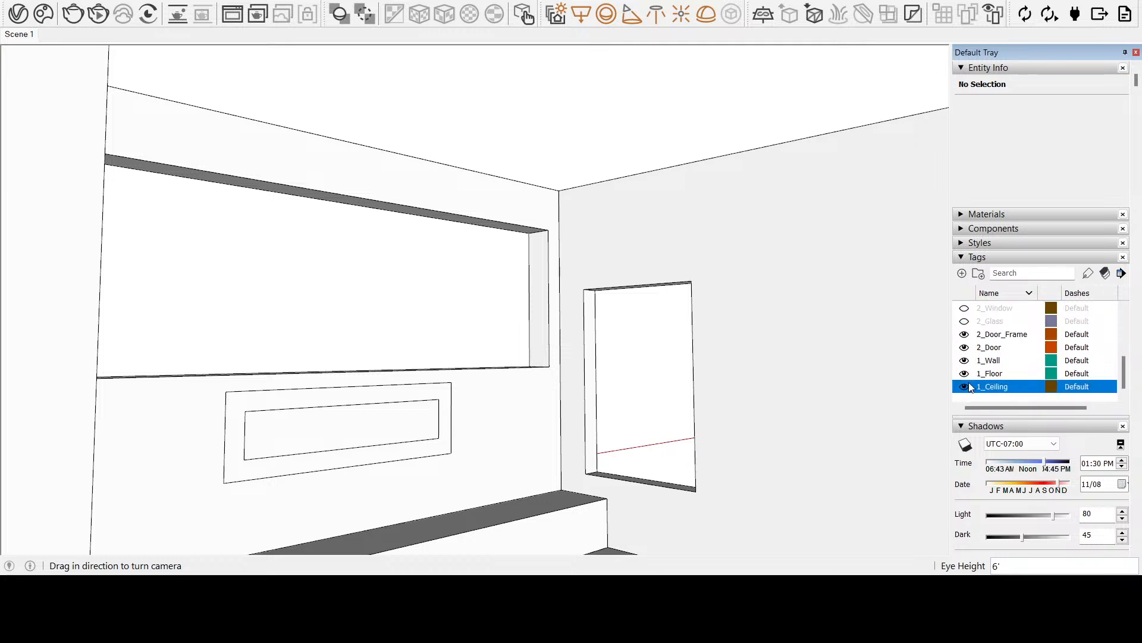
scroll(990, 383, up, 1)
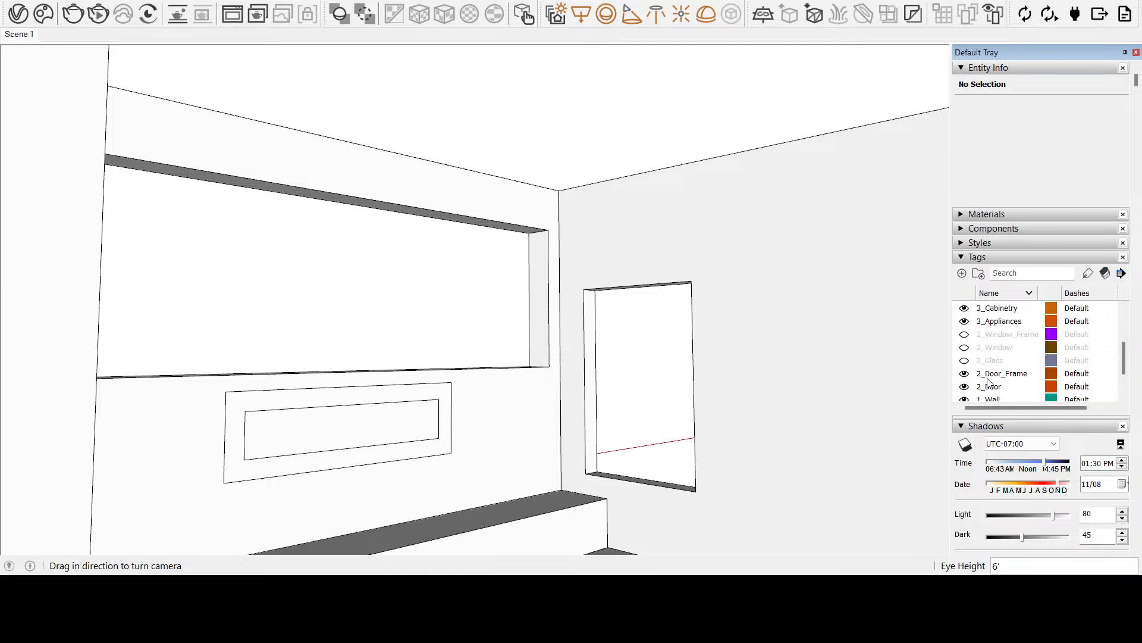
click(964, 361)
click(964, 348)
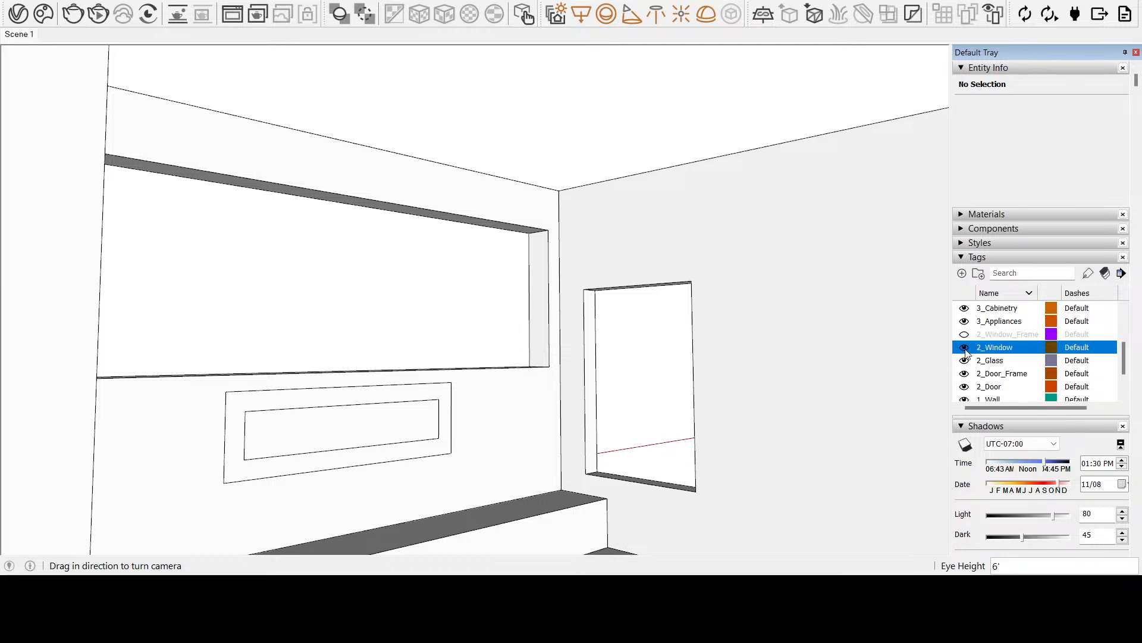
click(964, 335)
scroll(984, 356, up, 2)
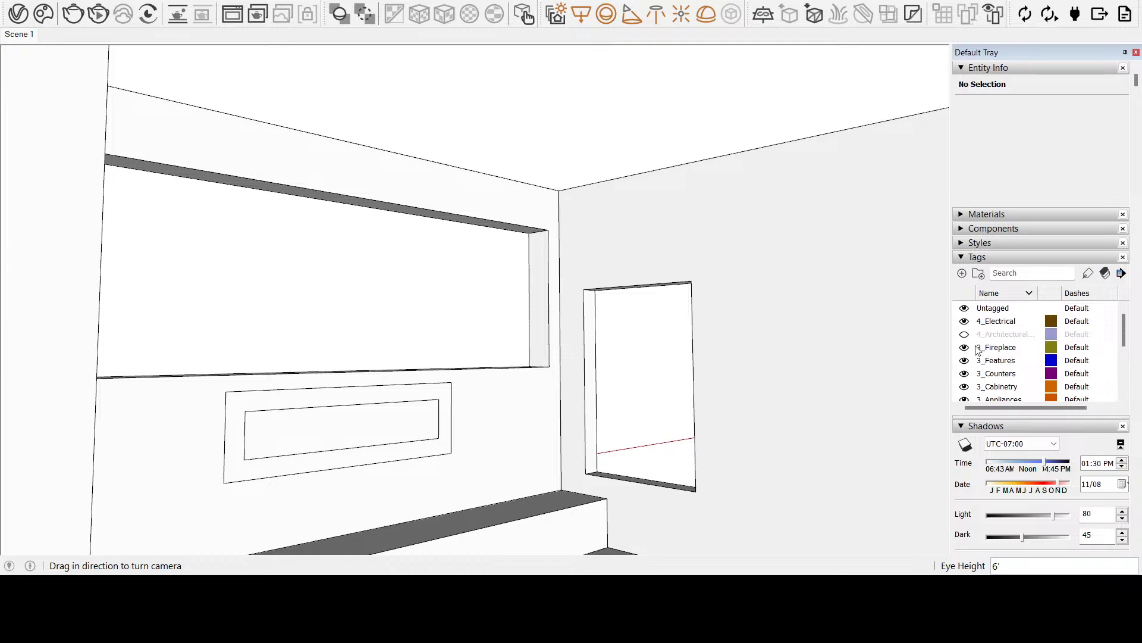
click(964, 334)
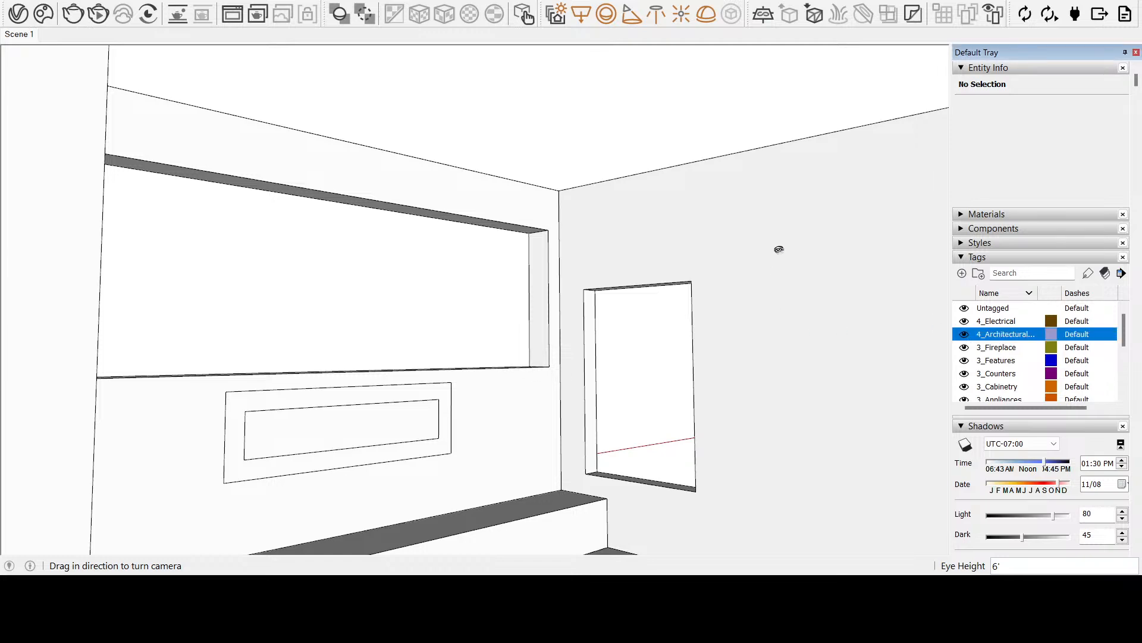
Examine the room and the whole house model from outside, and reposition the camera on the floor of the bench room
drag(779, 249, 739, 400)
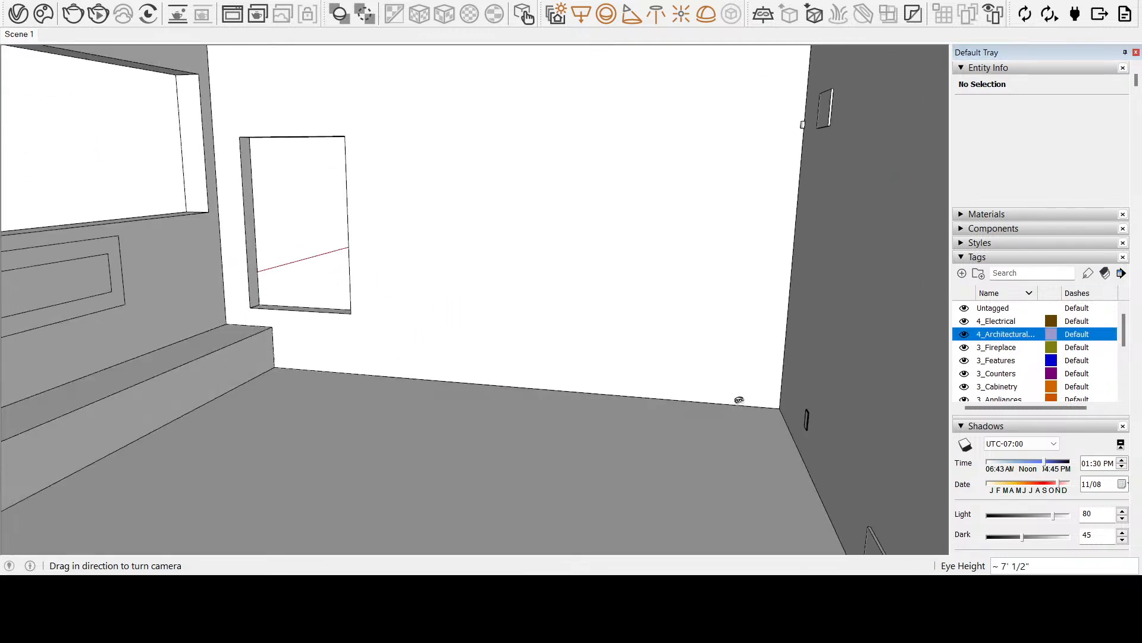
scroll(739, 400, down, 10)
middle_drag(739, 400, 579, 499)
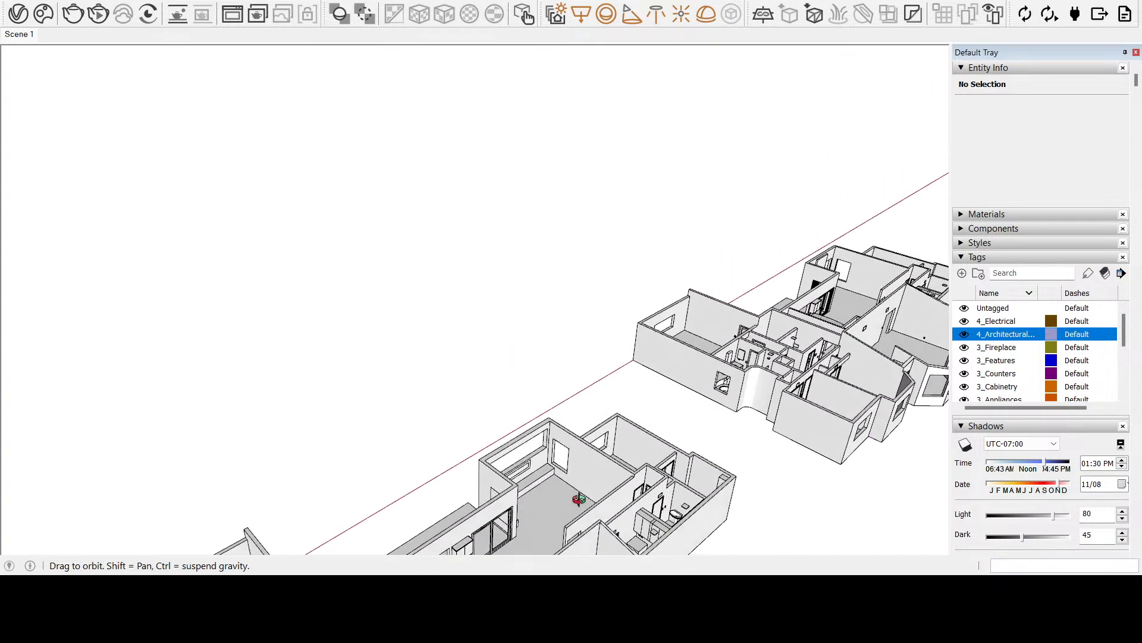
scroll(704, 327, up, 5)
scroll(527, 364, down, 6)
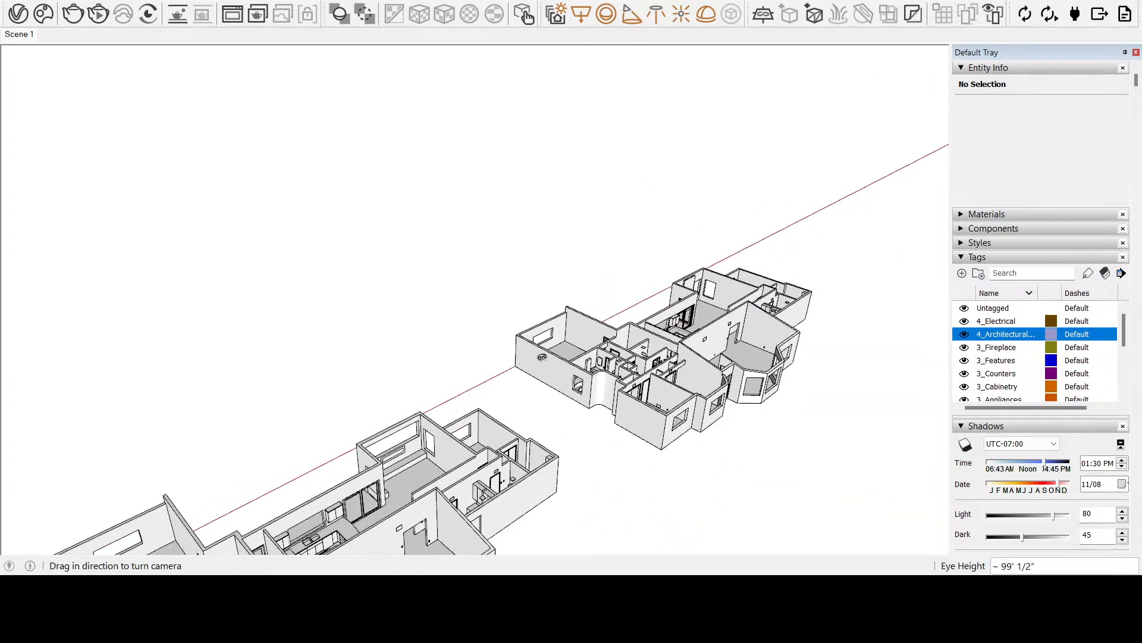
scroll(542, 357, down, 2)
scroll(477, 435, up, 8)
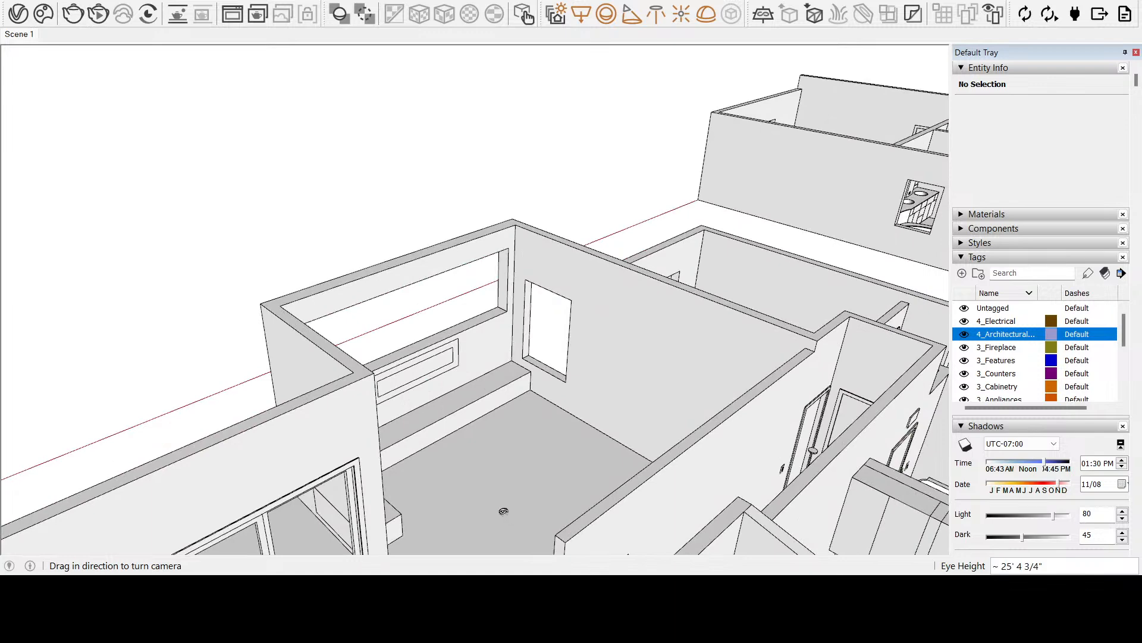
click(1, 518)
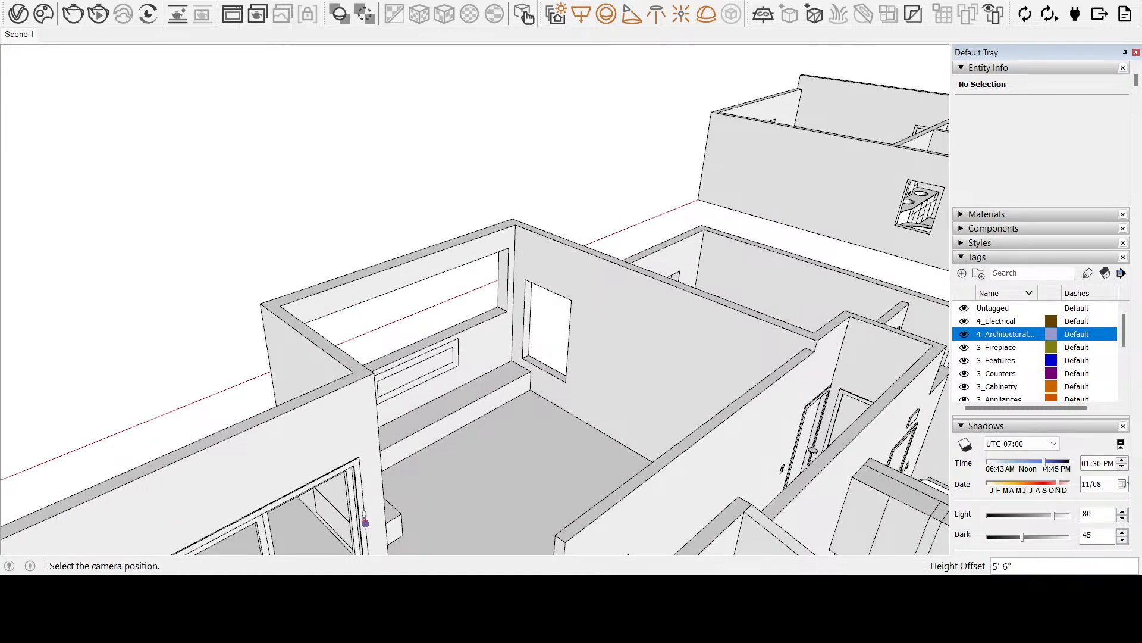
click(492, 535)
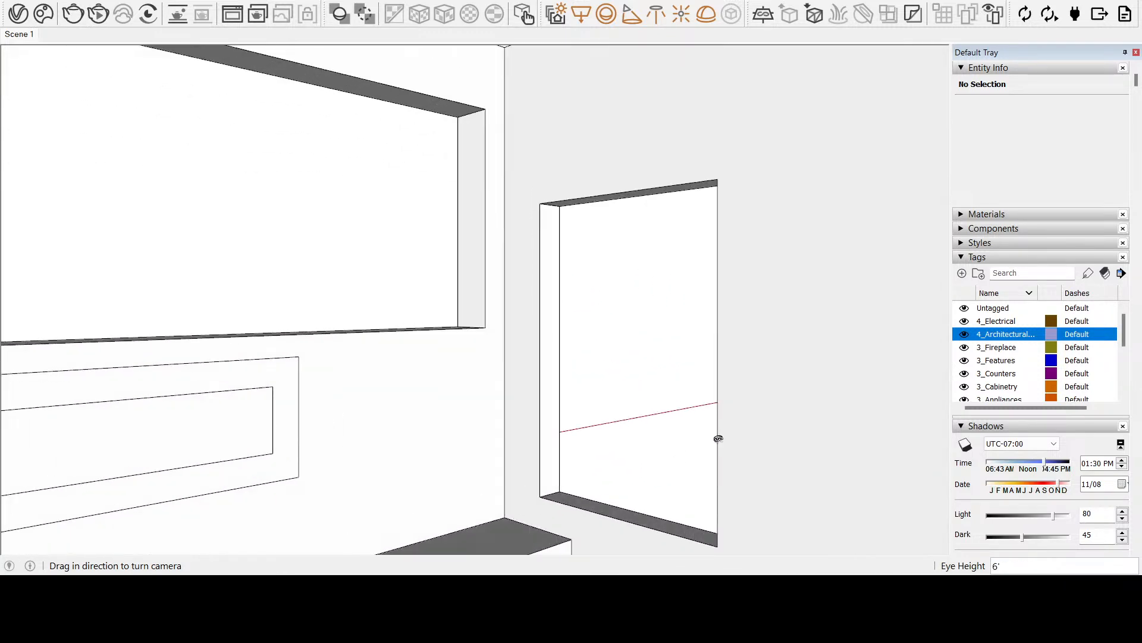
drag(508, 307, 372, 376)
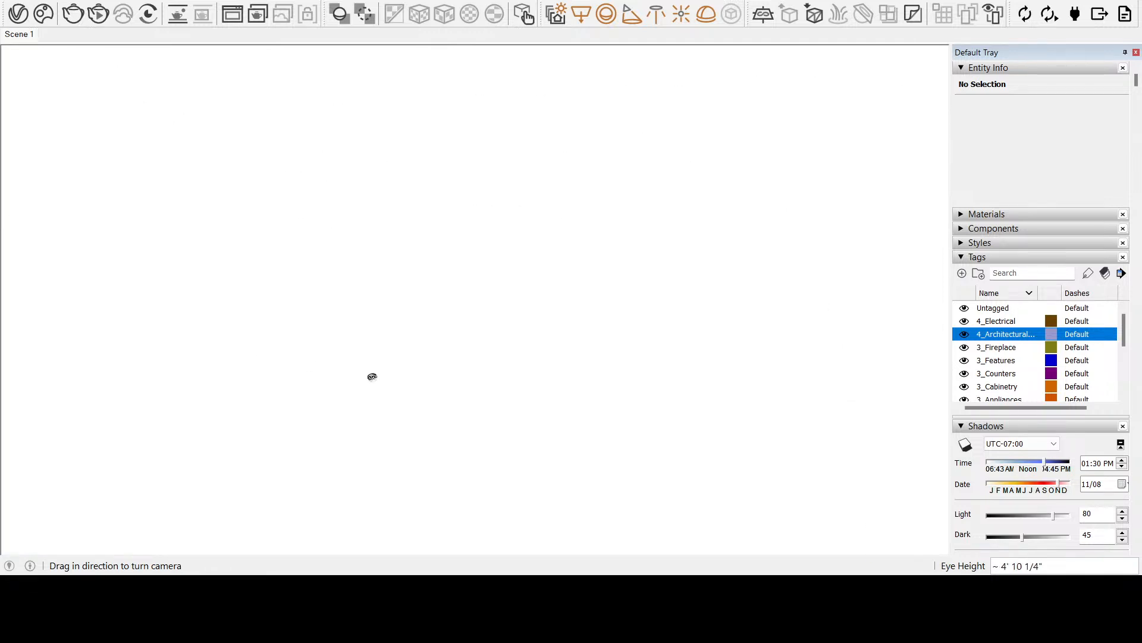
drag(236, 244, 273, 264)
scroll(296, 275, down, 2)
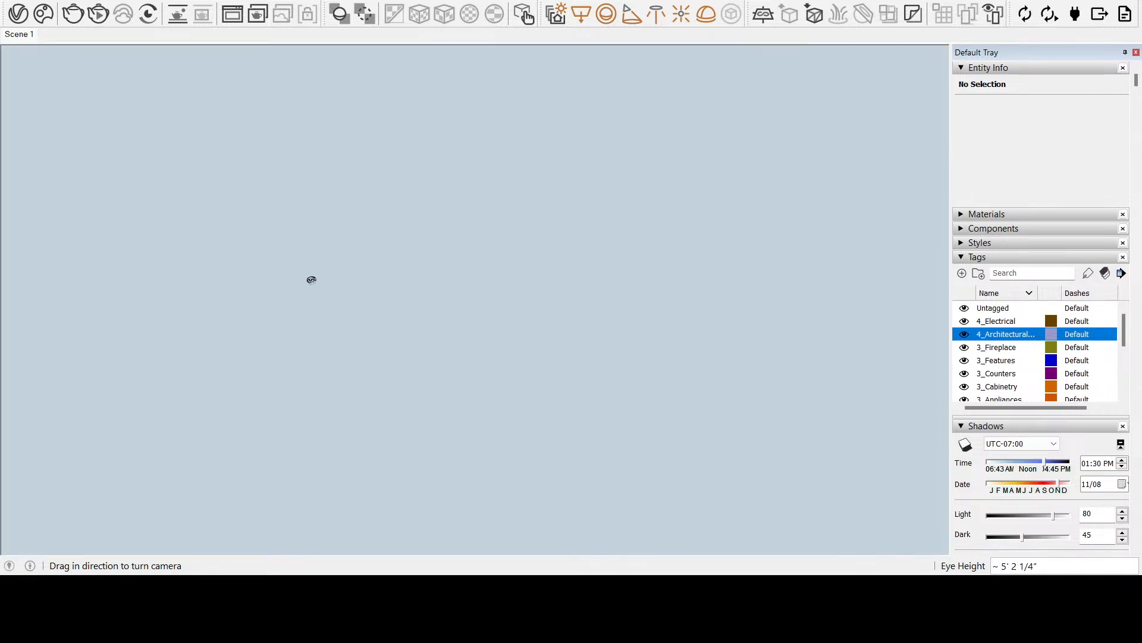
scroll(314, 281, down, 2)
middle_drag(386, 295, 381, 296)
scroll(385, 296, down, 1)
key(space)
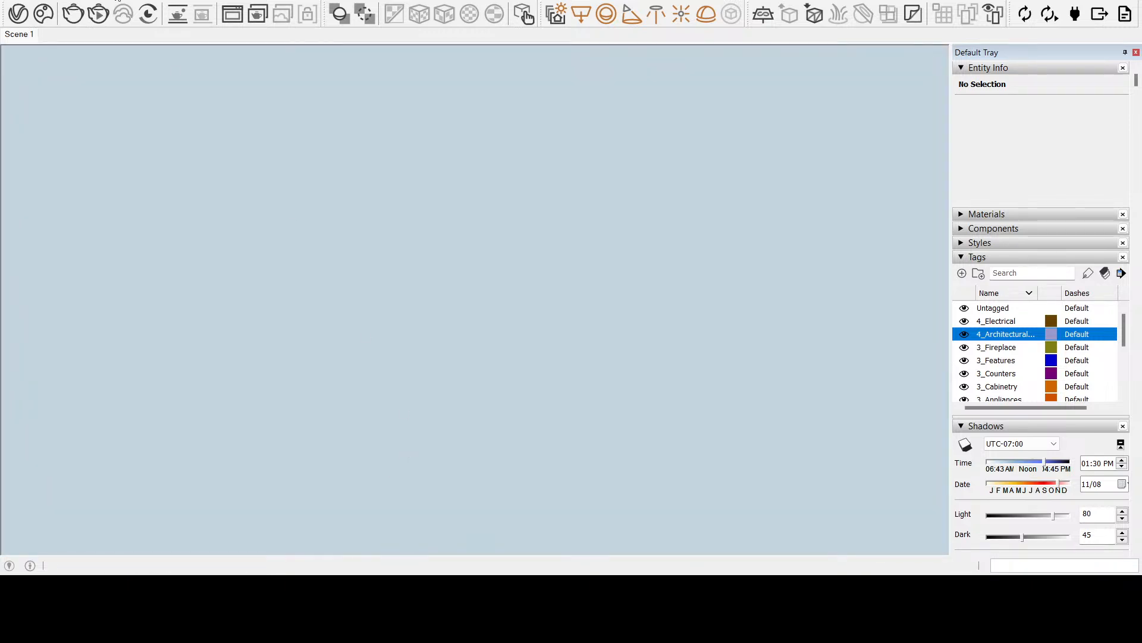
Position the camera inside the room for a straight front view of the large opening and save it as a new scene
click(303, 43)
shift+middle_drag(54, 431, 444, 340)
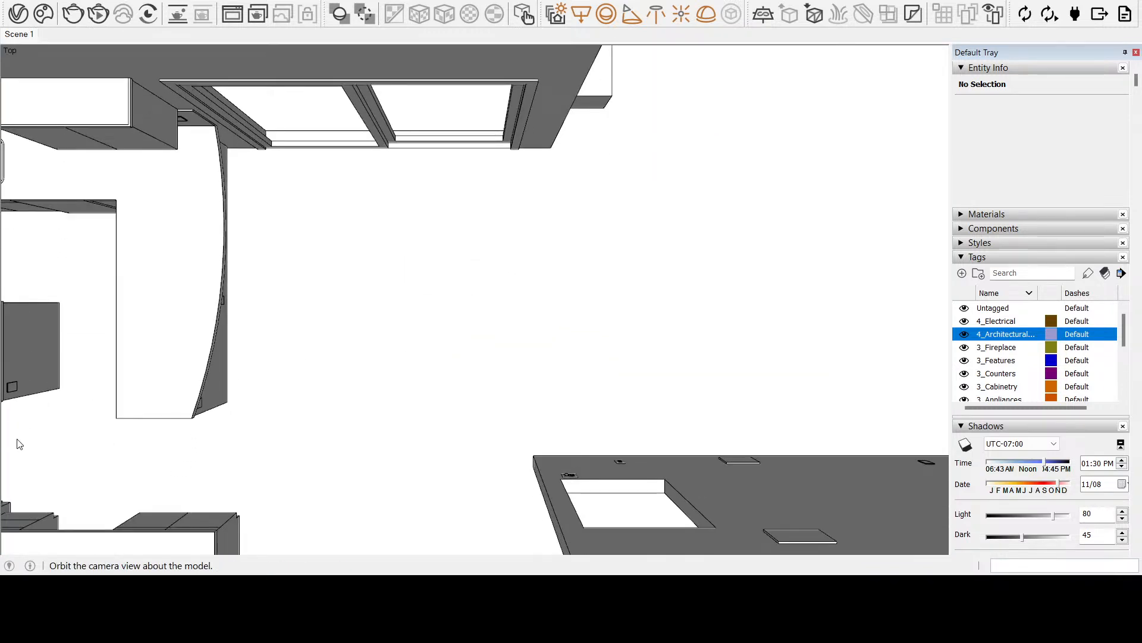
click(20, 516)
click(692, 402)
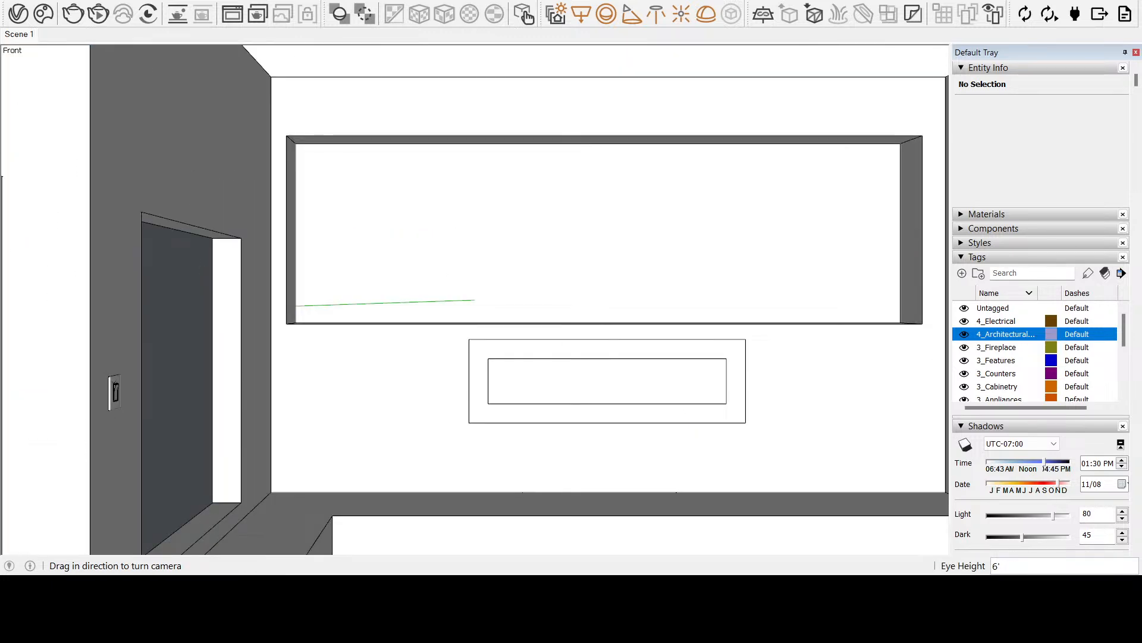
click(254, 256)
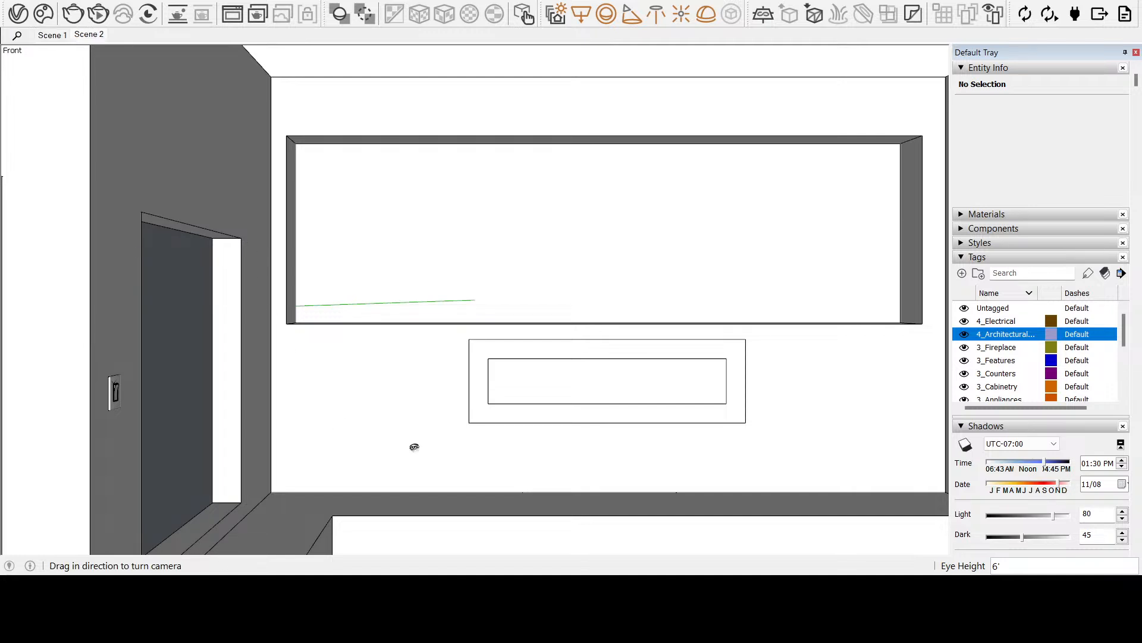
Open the bench group for editing and select the long front face of the seat
drag(414, 447, 322, 456)
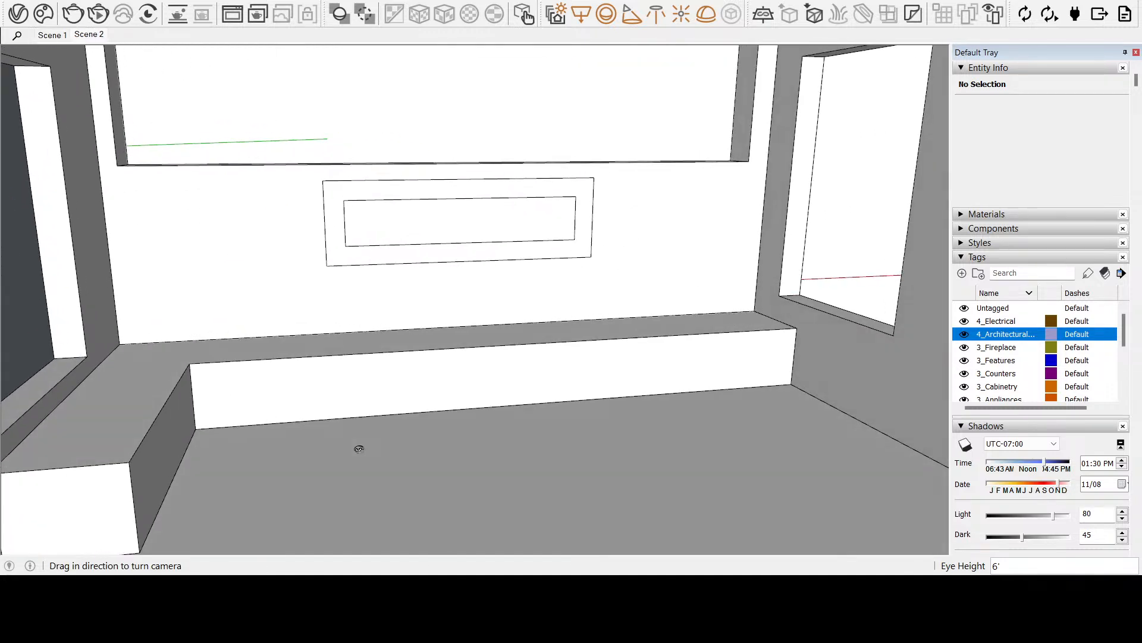
key(space)
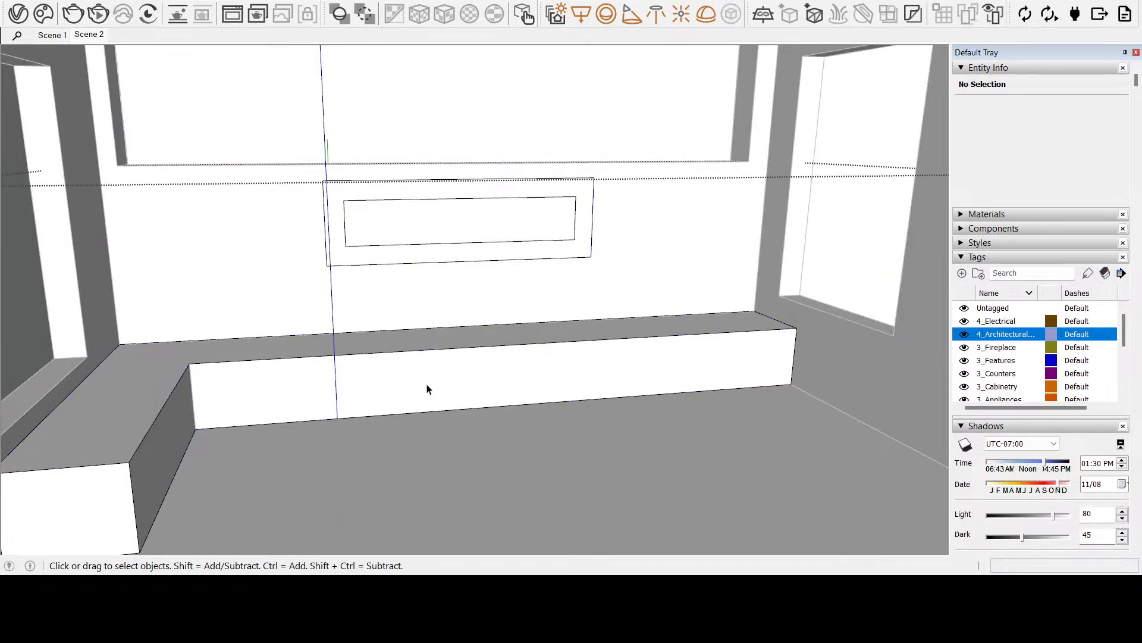
click(426, 389)
key(l)
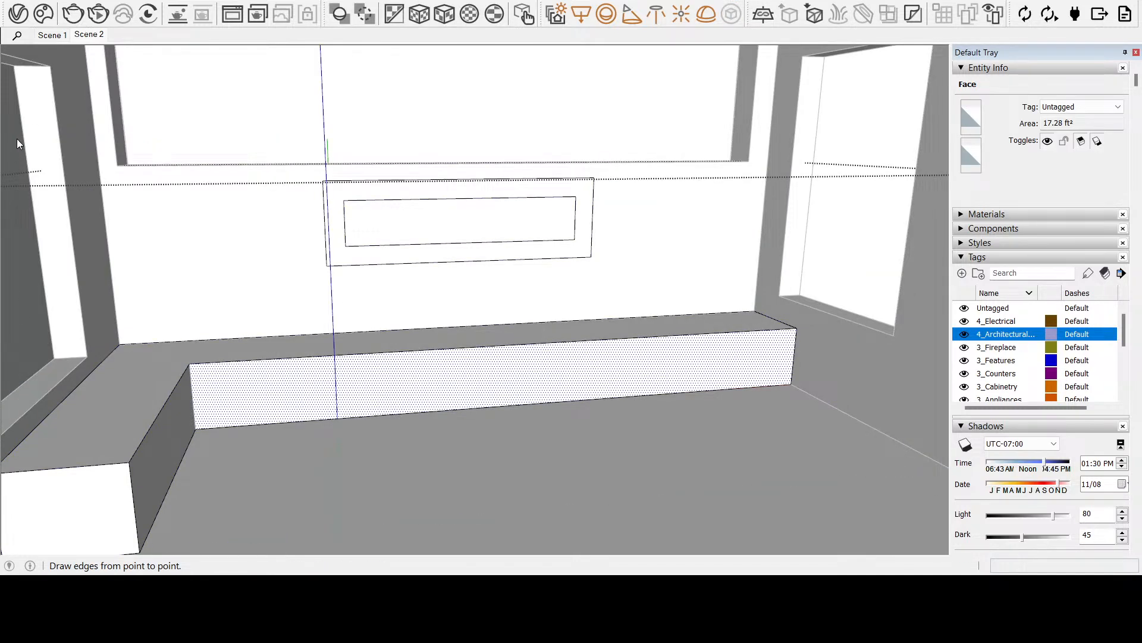
click(189, 362)
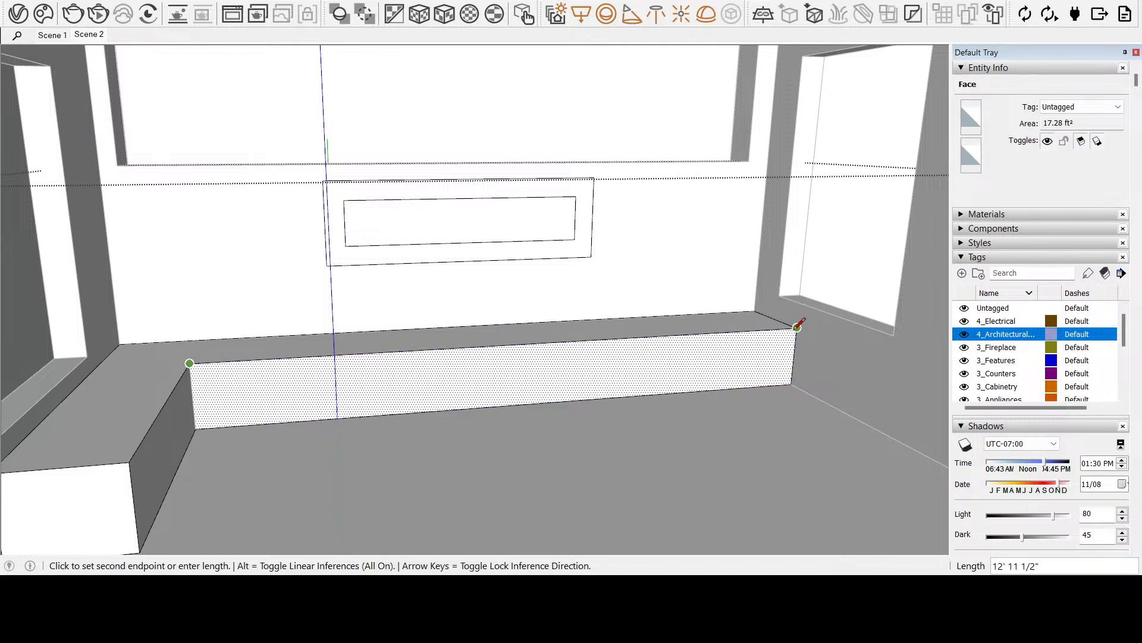
click(2, 437)
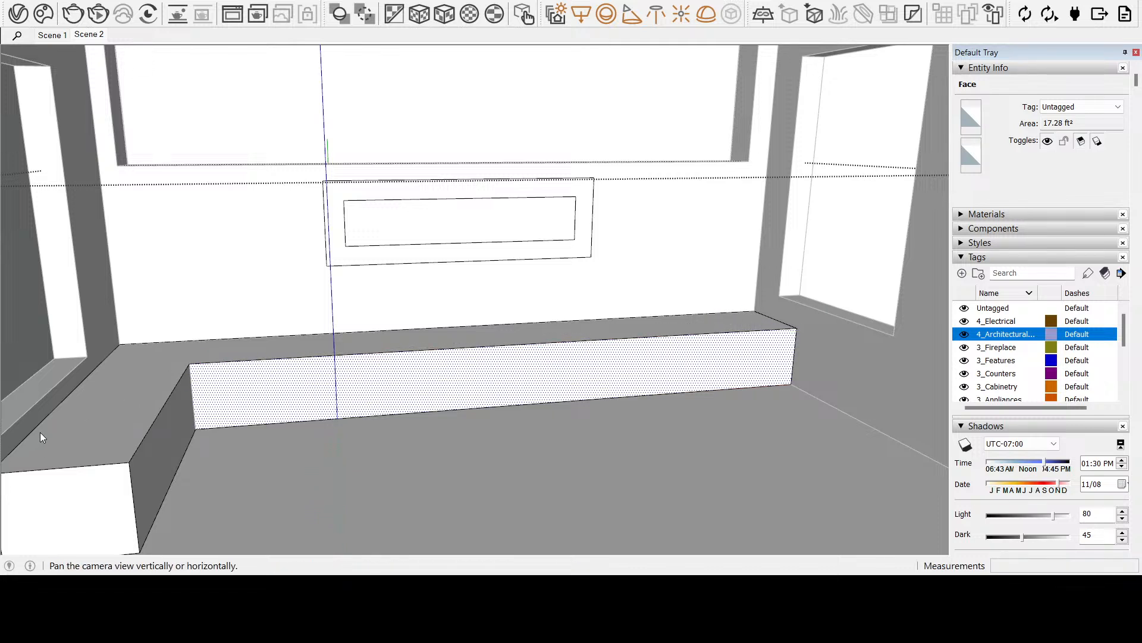
drag(440, 379, 417, 406)
middle_drag(470, 419, 416, 376)
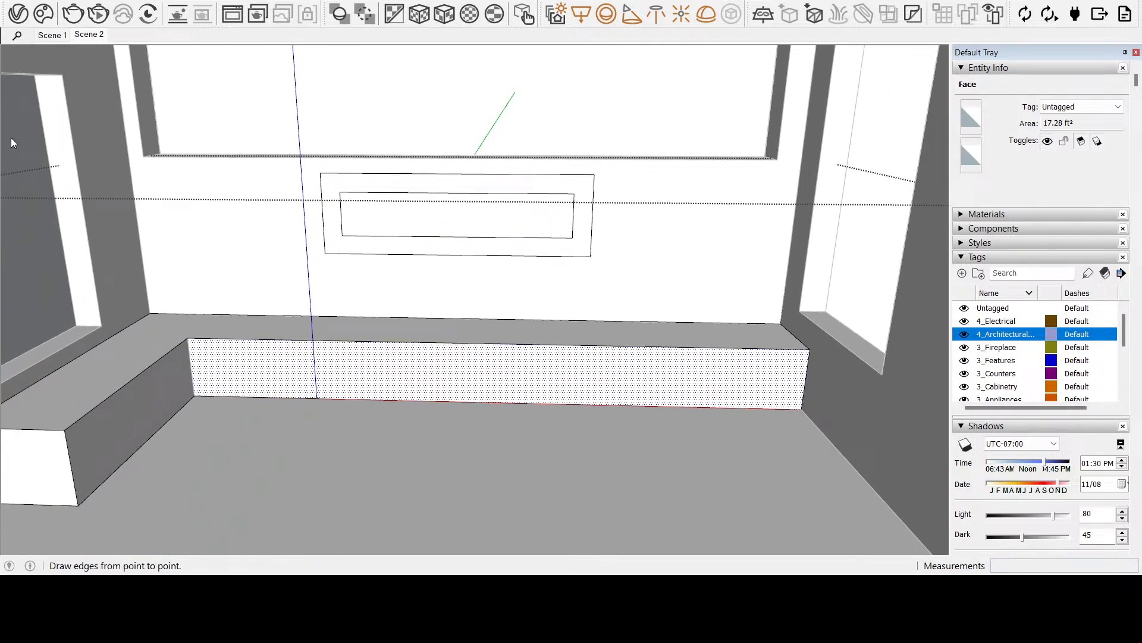
key(l)
click(188, 337)
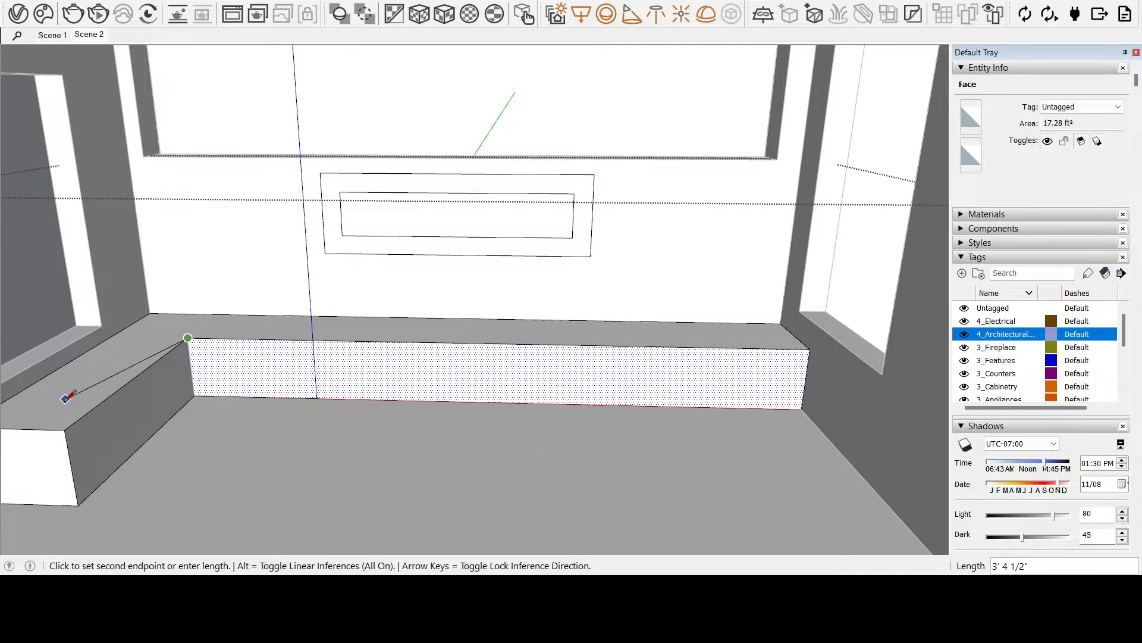
shift+middle_drag(437, 392, 414, 384)
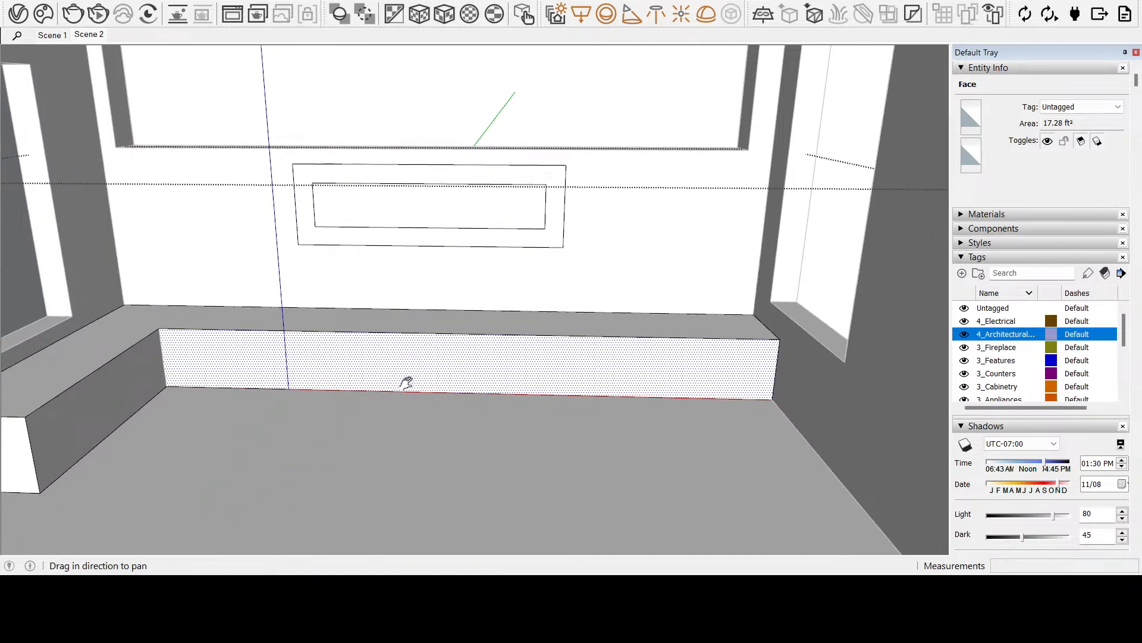
middle_drag(428, 340, 474, 345)
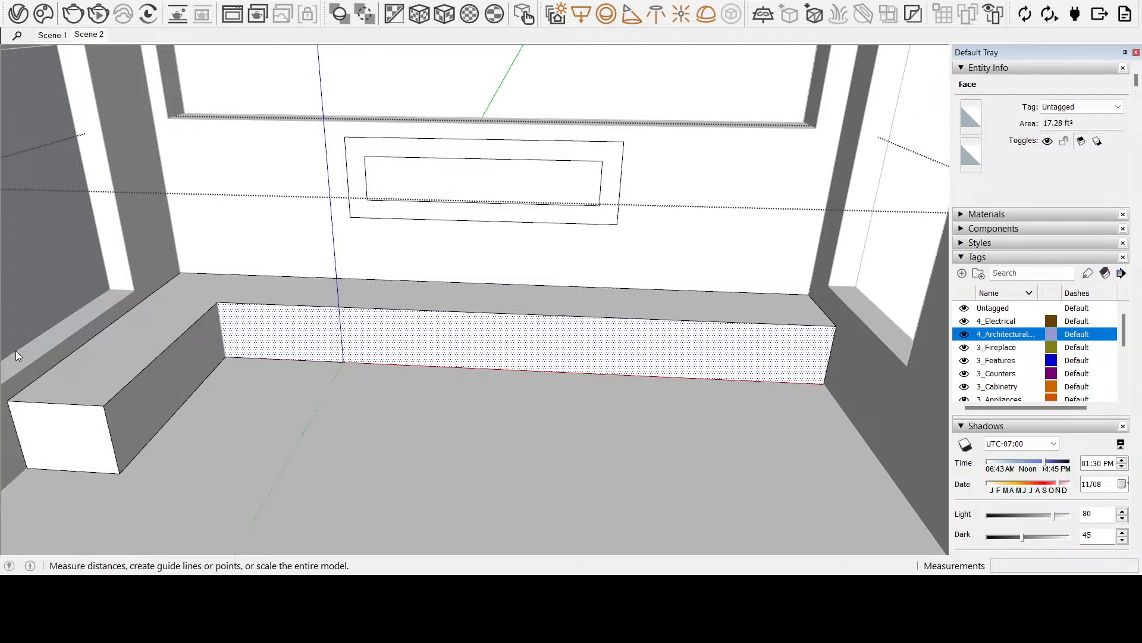
click(13, 137)
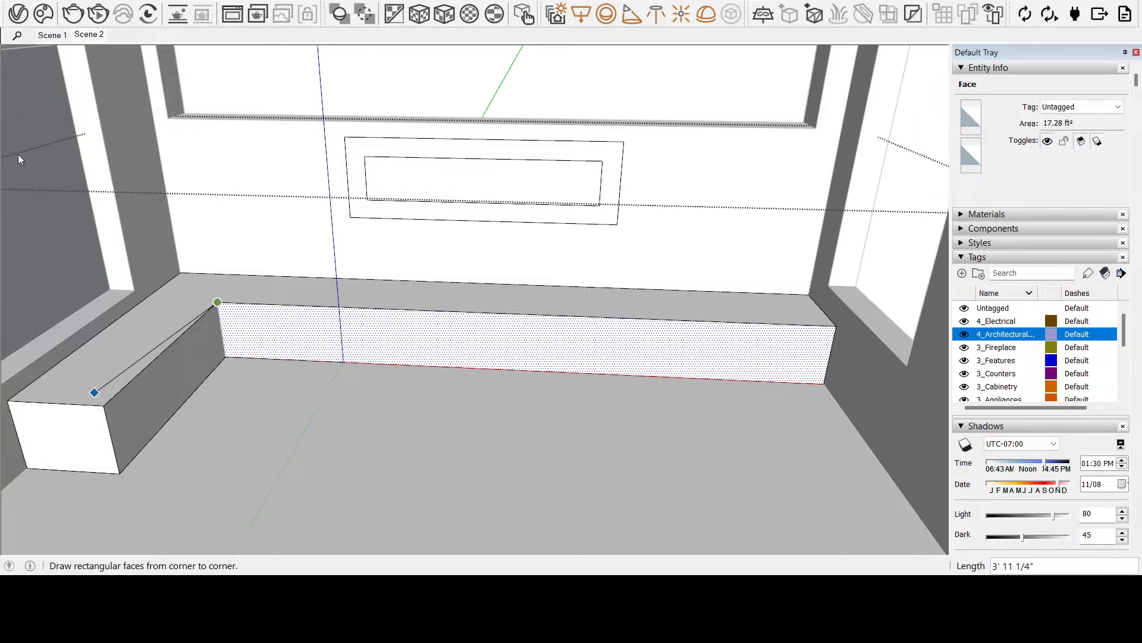
shift+middle_drag(305, 328, 286, 326)
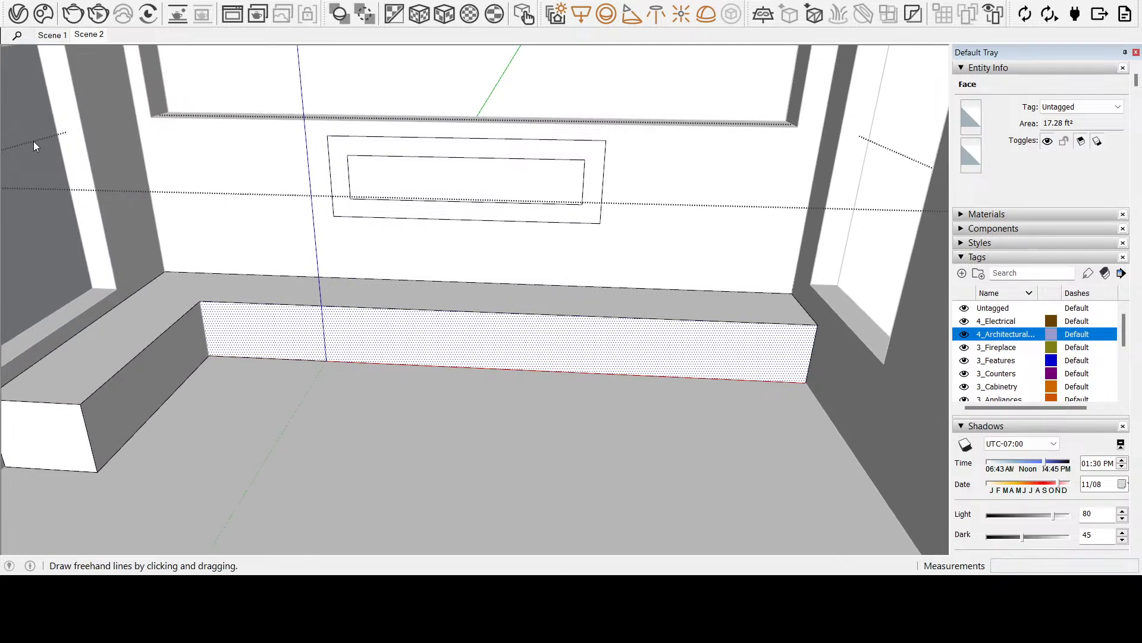
click(200, 300)
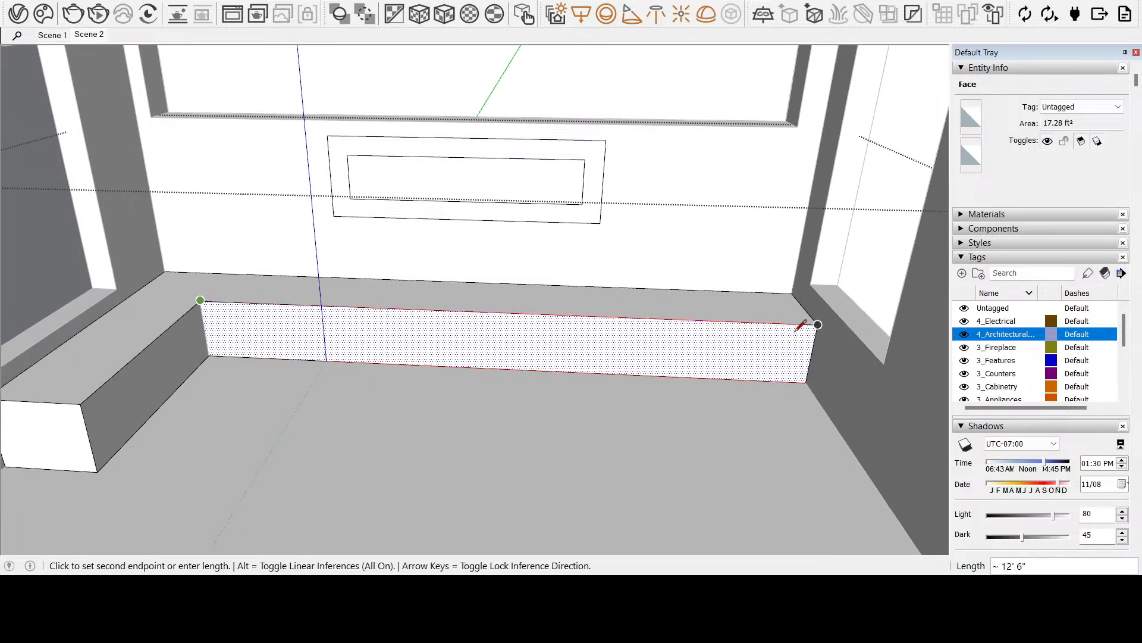
click(43, 428)
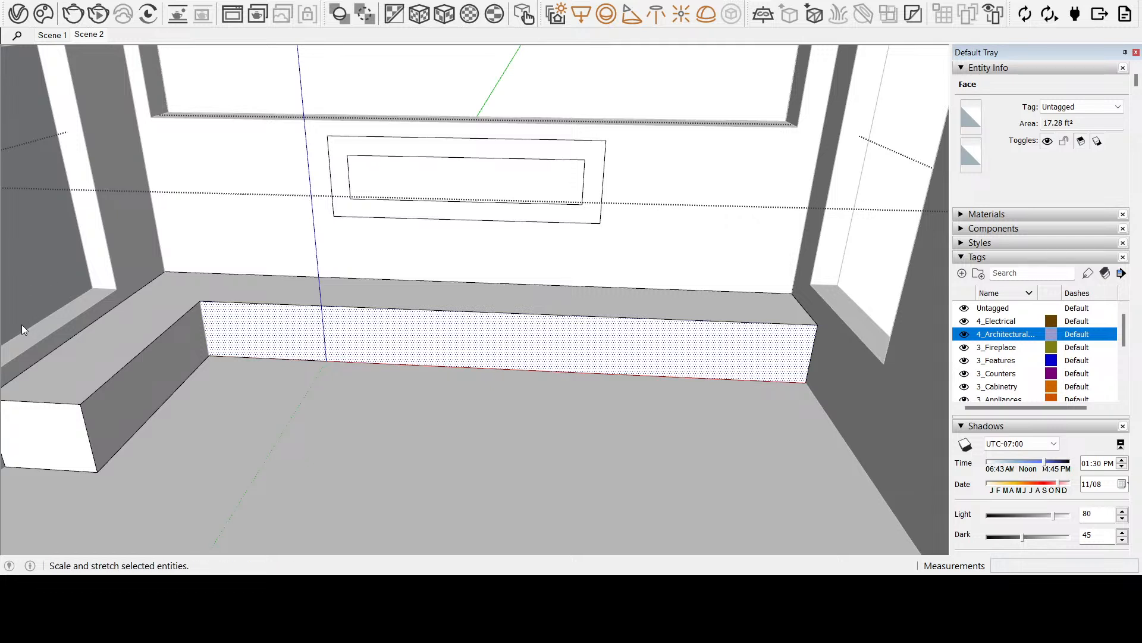
Offset the outline of the long seat's front face 2" inward
click(41, 324)
click(569, 369)
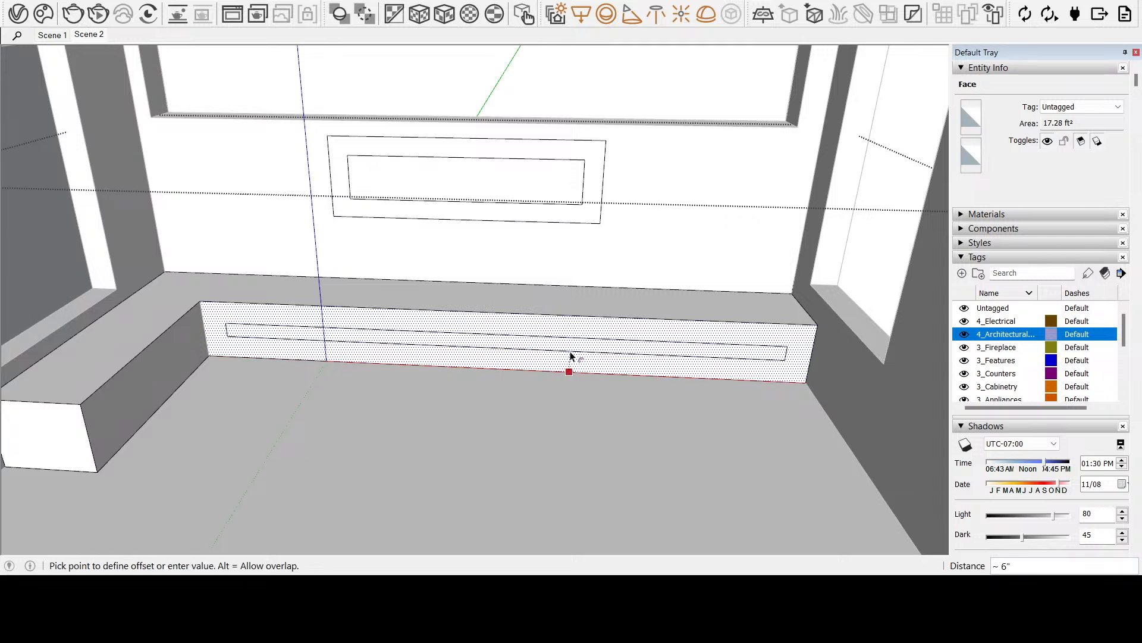
key(Return)
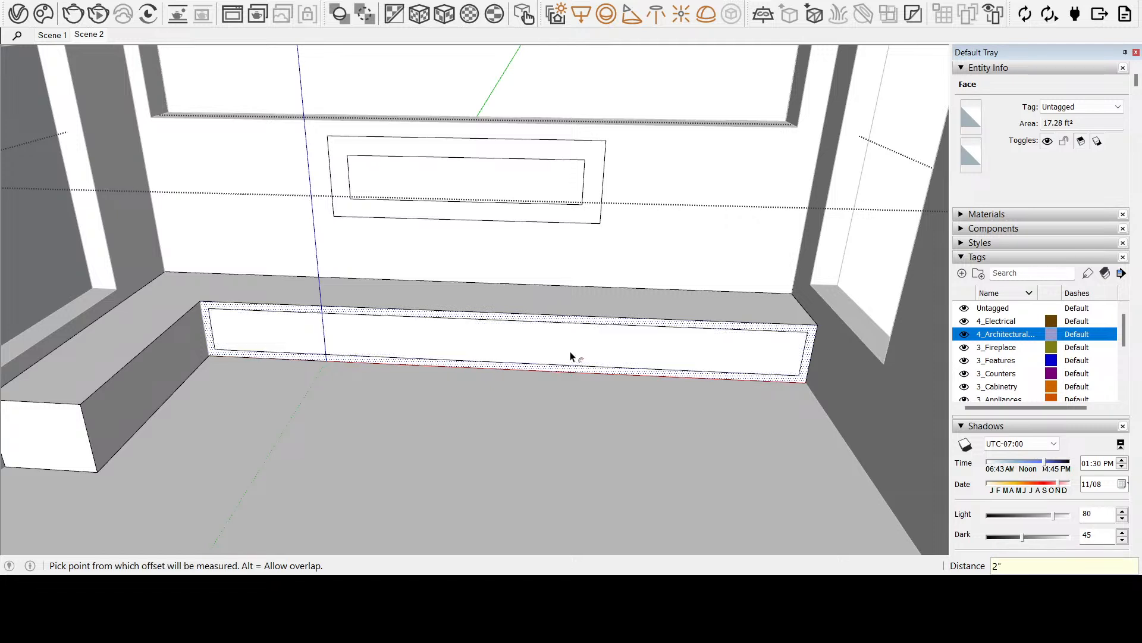
Divide the inset panel with a vertical line placed 4' from its right end, running from its top edge to its bottom edge
click(27, 135)
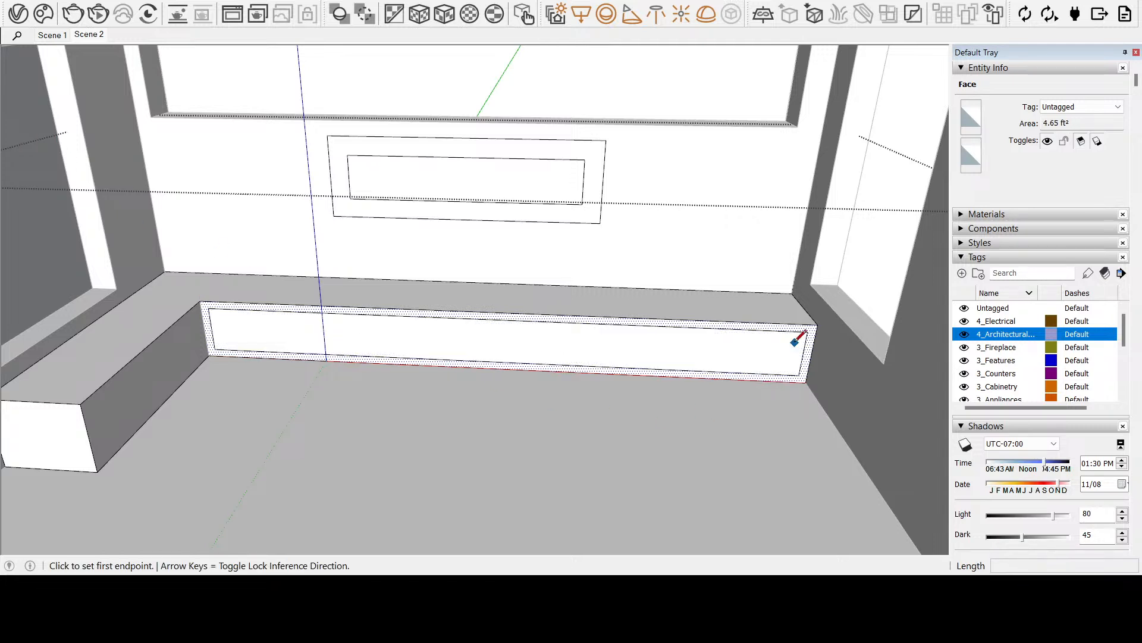
click(808, 331)
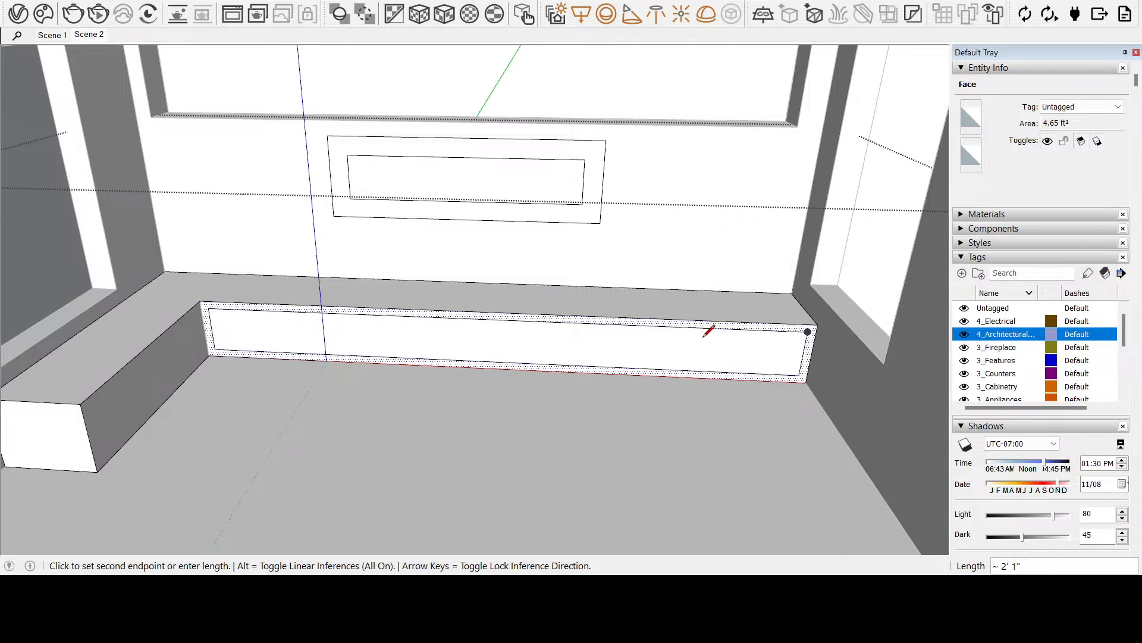
key(Return)
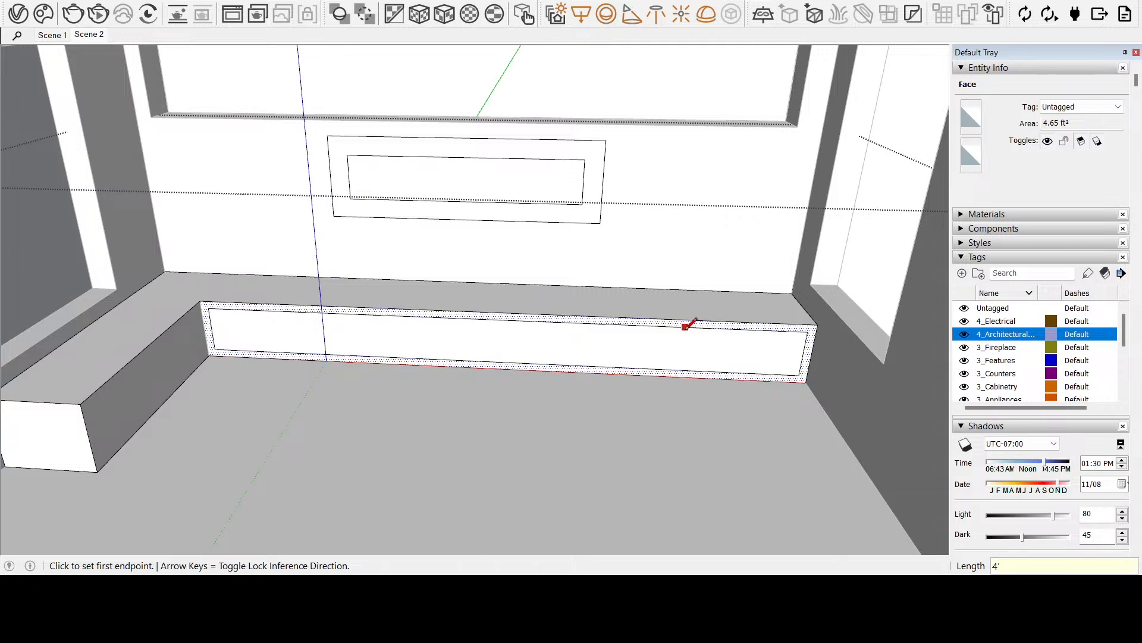
click(608, 324)
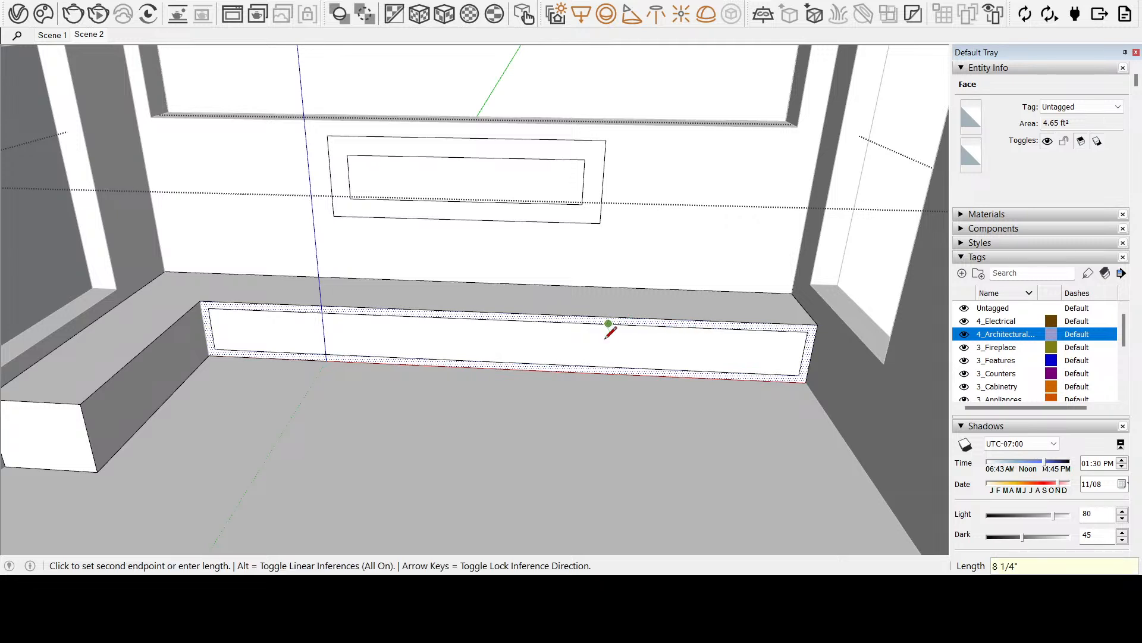
click(605, 365)
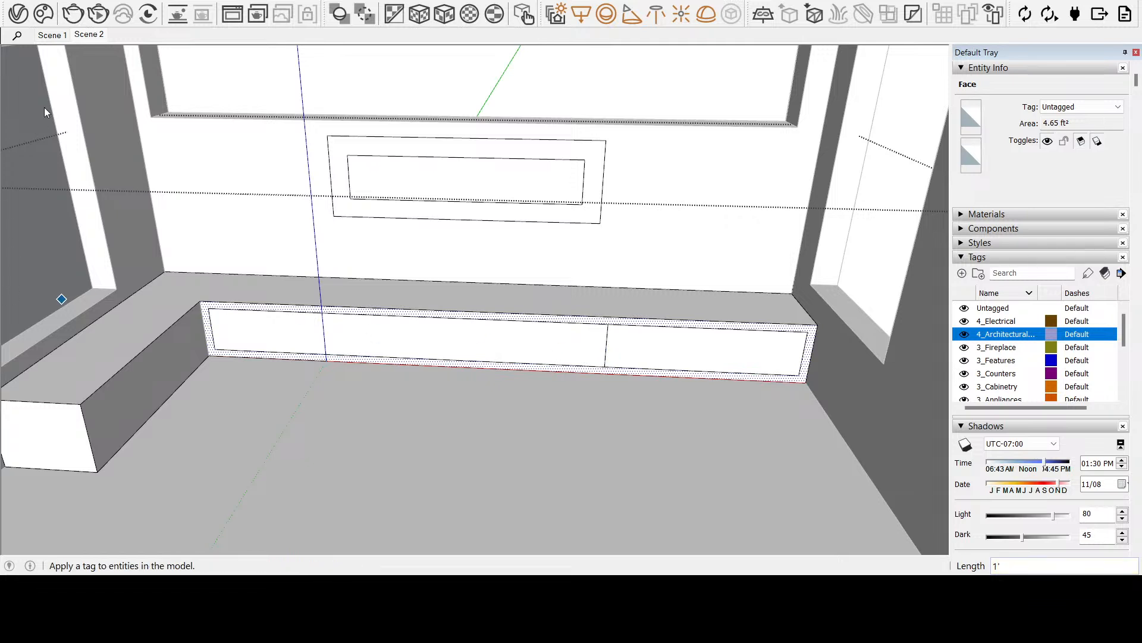
Erase the inset outline left of the vertical divider, keeping only the rectangle at the right end of the seat front
key(e)
click(462, 318)
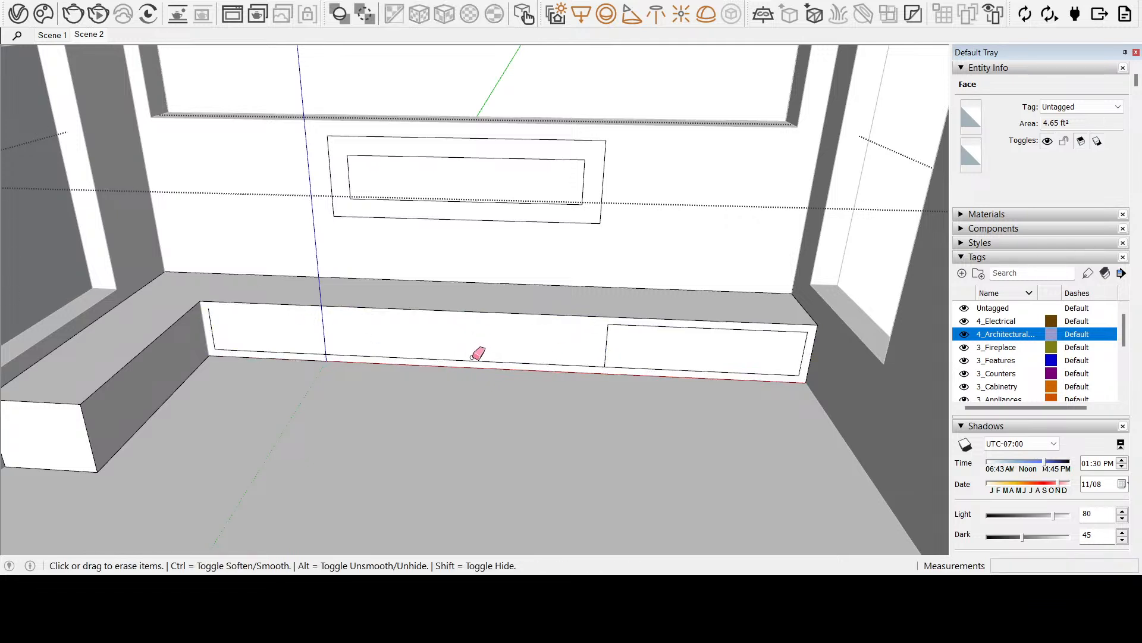
drag(475, 360, 479, 361)
click(213, 327)
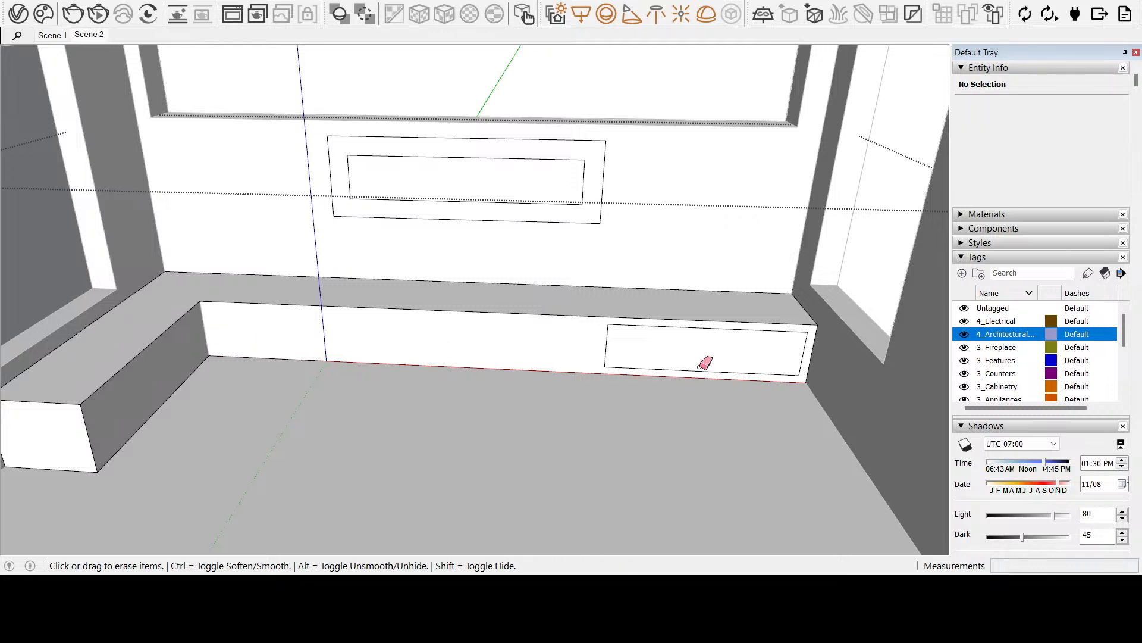
Push the rectangle at the right end of the seat front 20" inward to form an open storage niche
key(p)
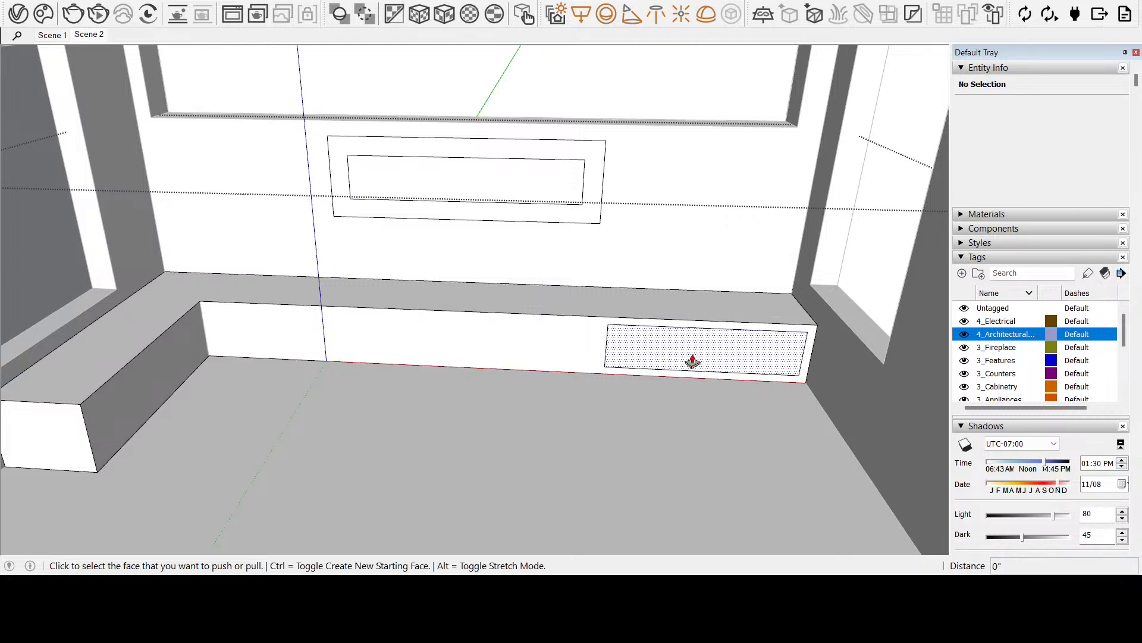
click(690, 364)
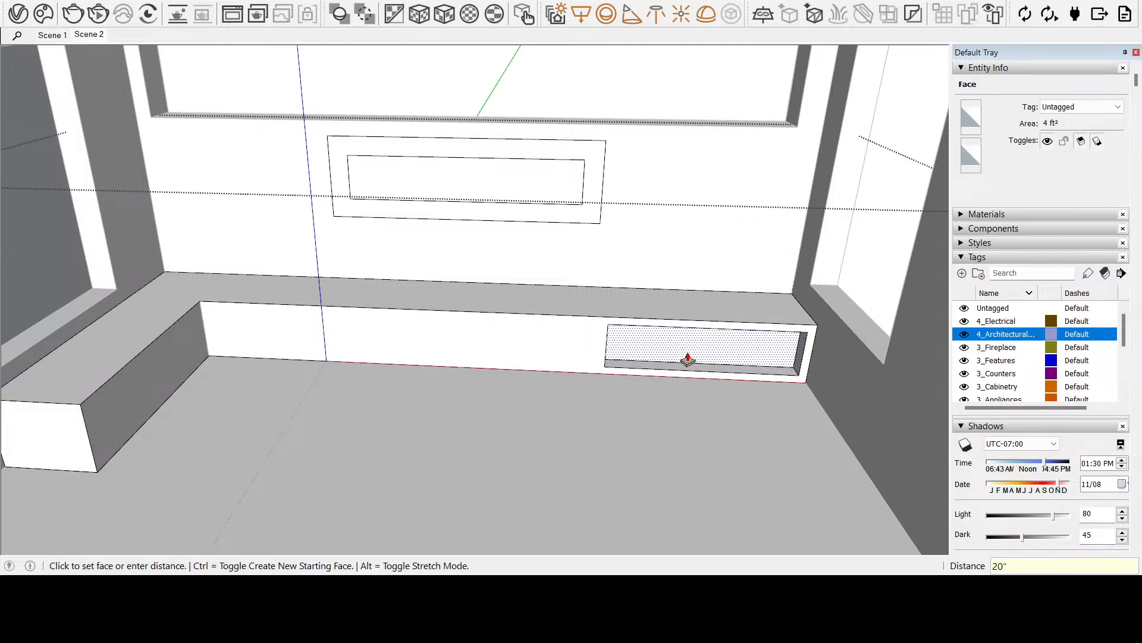
click(688, 359)
Pull the front faces of the long seat and of the left return outward by 2" each
click(512, 365)
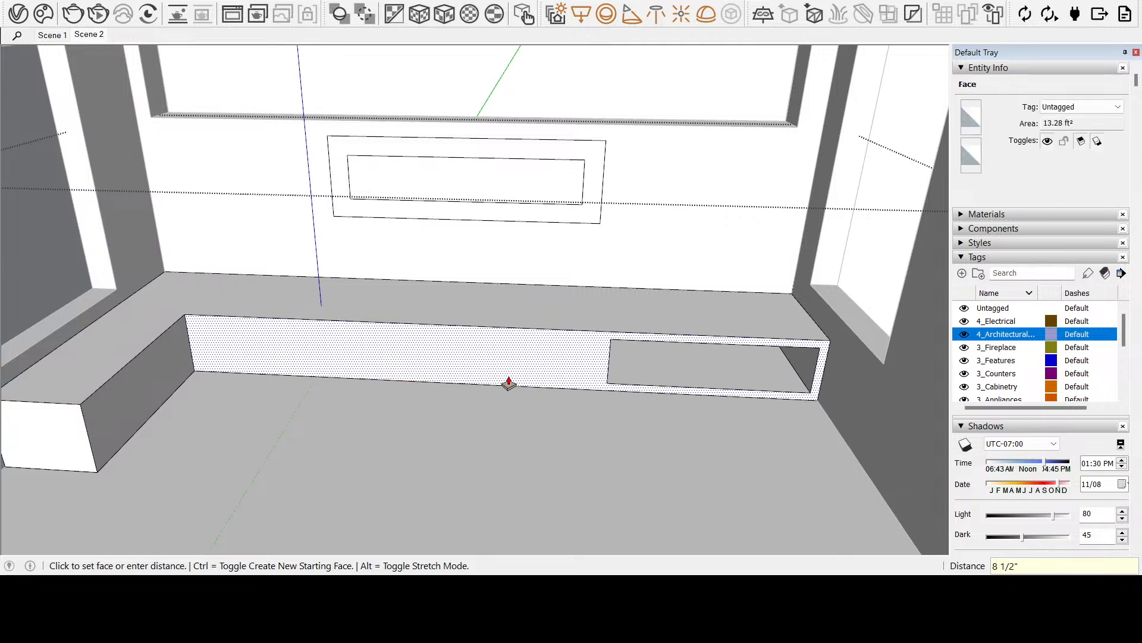
click(509, 382)
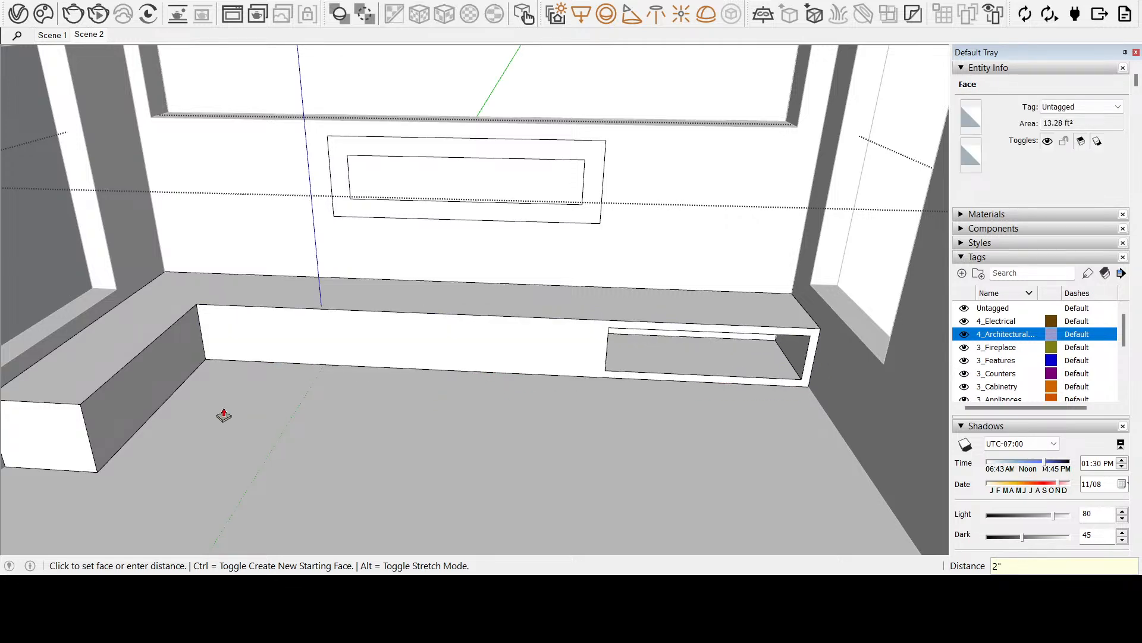
click(153, 382)
click(177, 392)
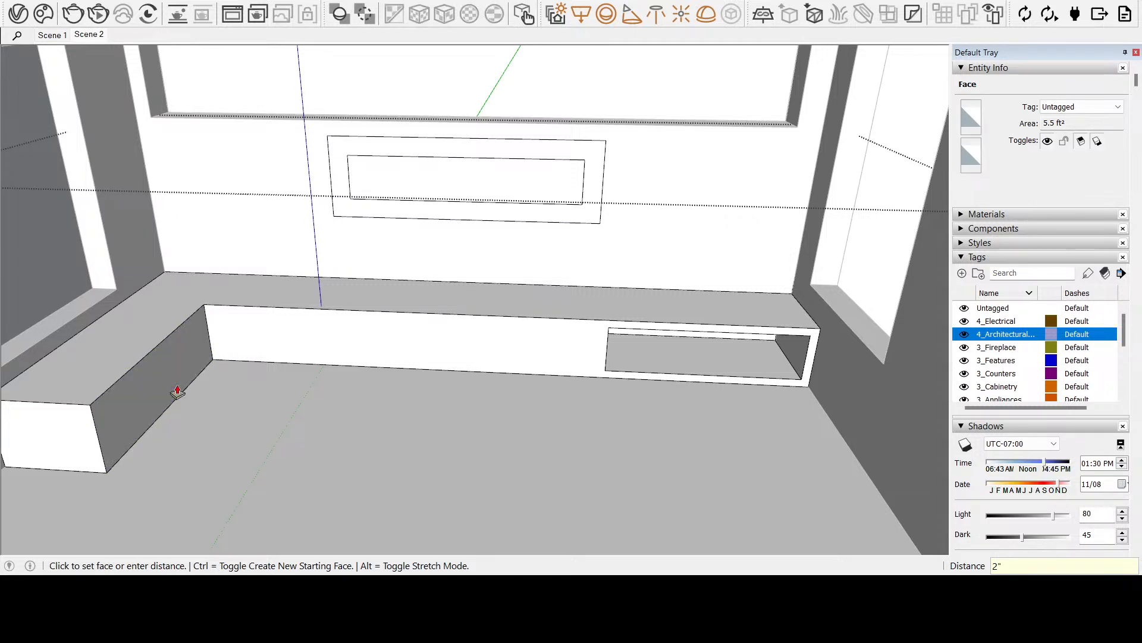
Finish editing the bench group and return to the whole model with the bench and its left return in view
key(h)
drag(385, 395, 347, 474)
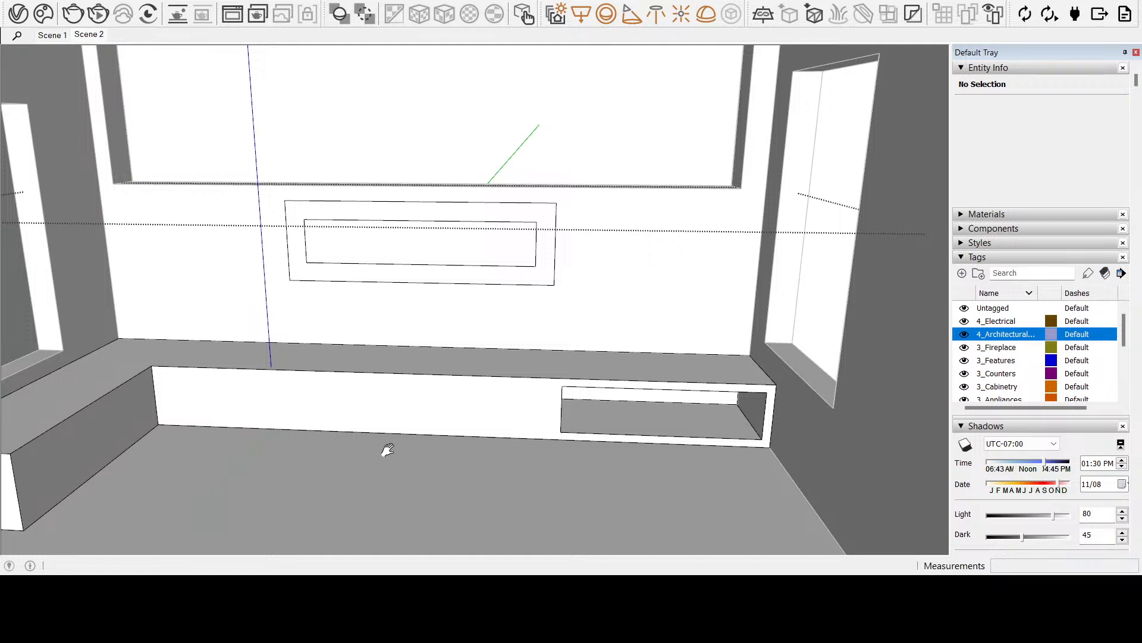
drag(321, 403, 364, 393)
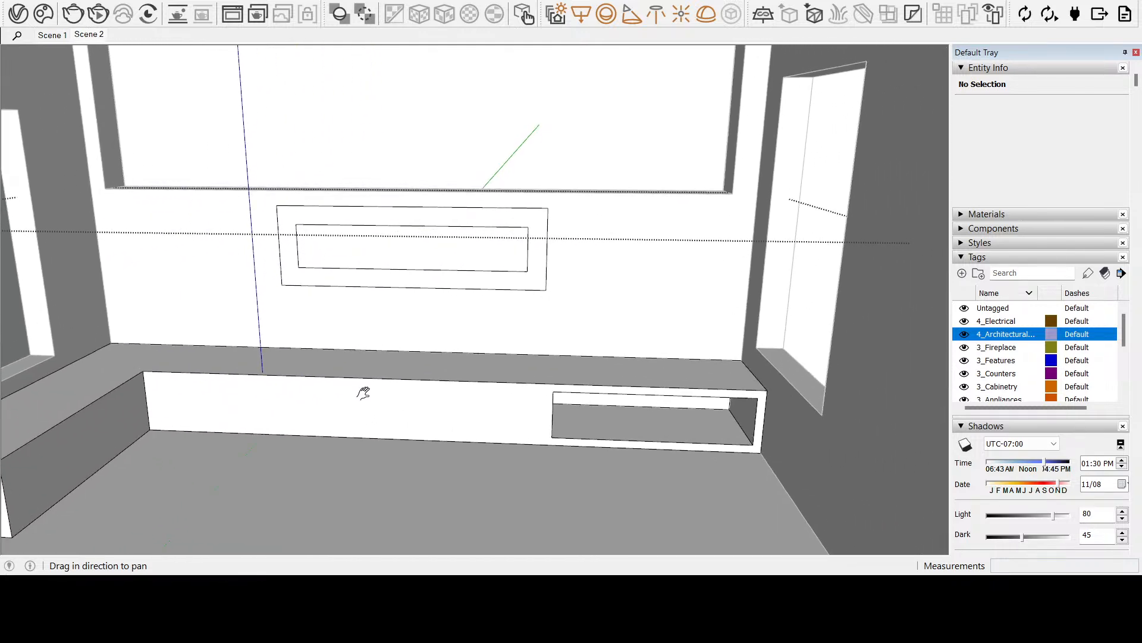
middle_drag(363, 393, 523, 390)
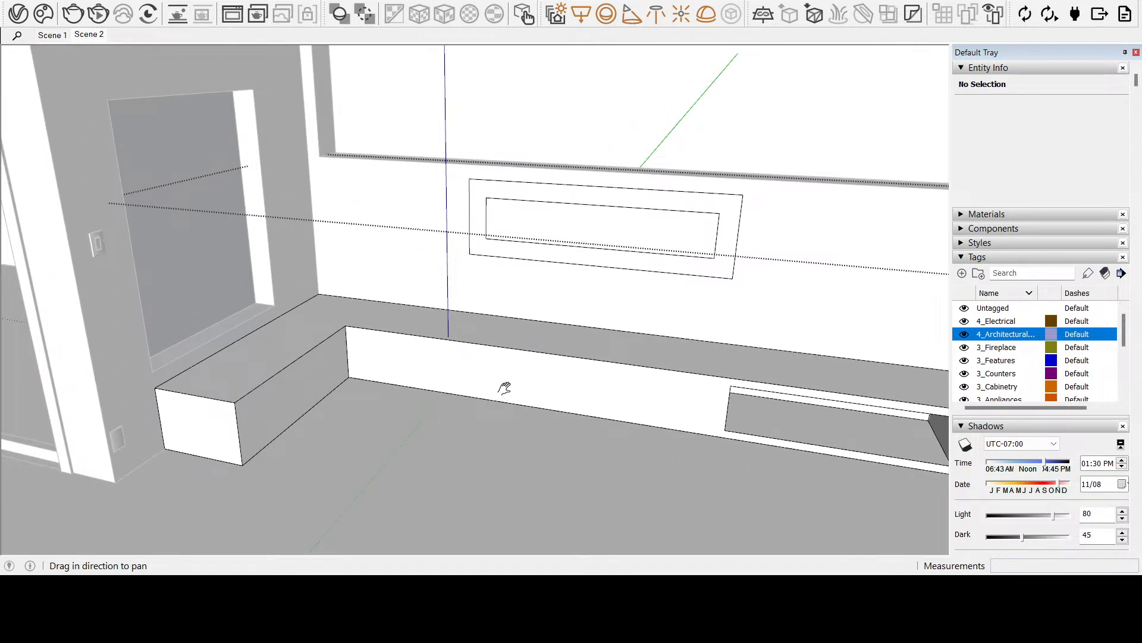
drag(500, 383, 464, 382)
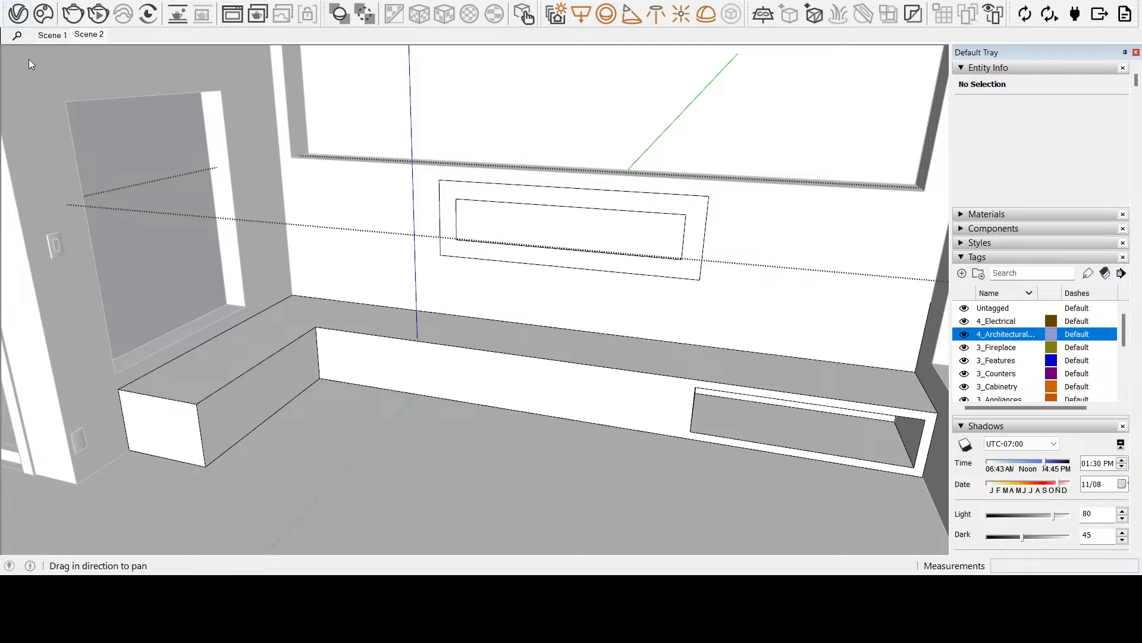
key(space)
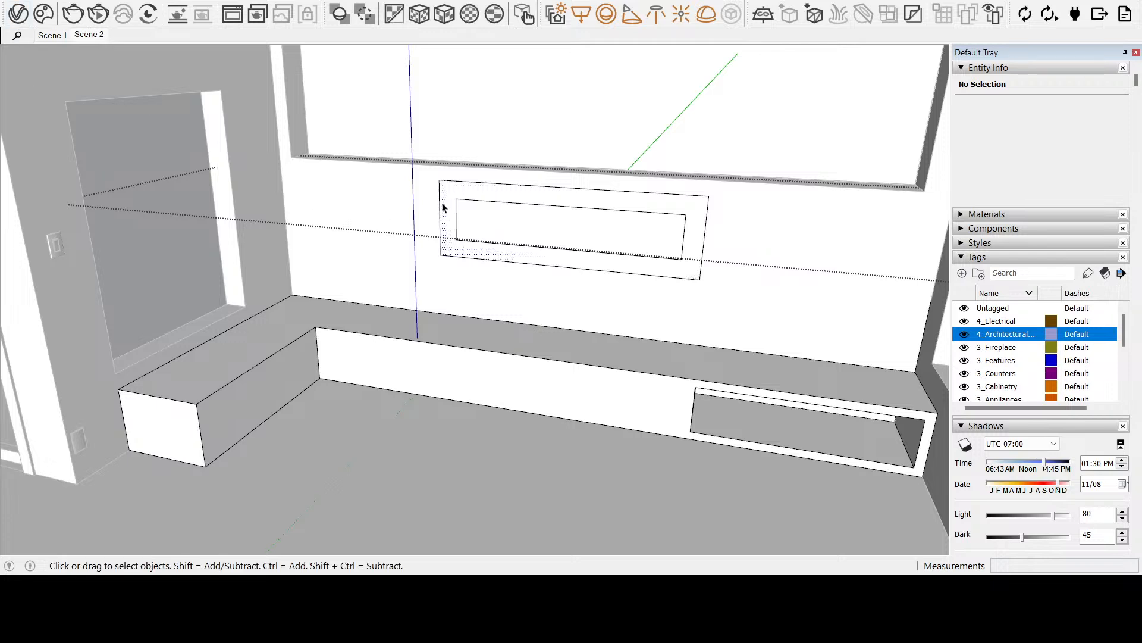
click(530, 103)
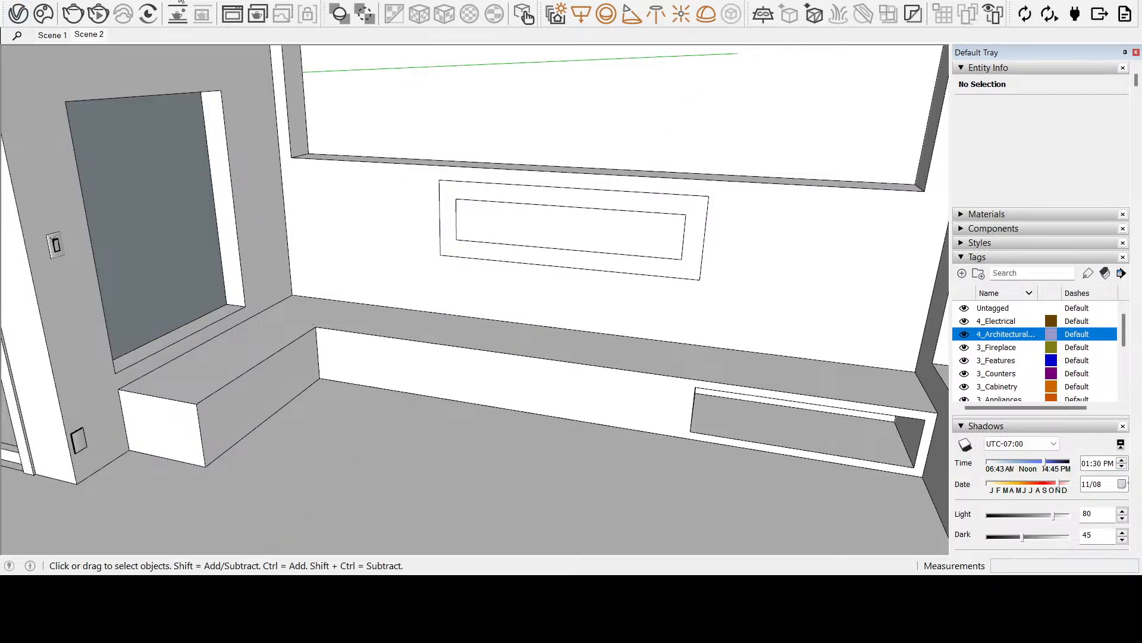
Insert library assets: a tray of decorative objects on the seat and the Books 23-04 row in the left end of the niche
click(48, 14)
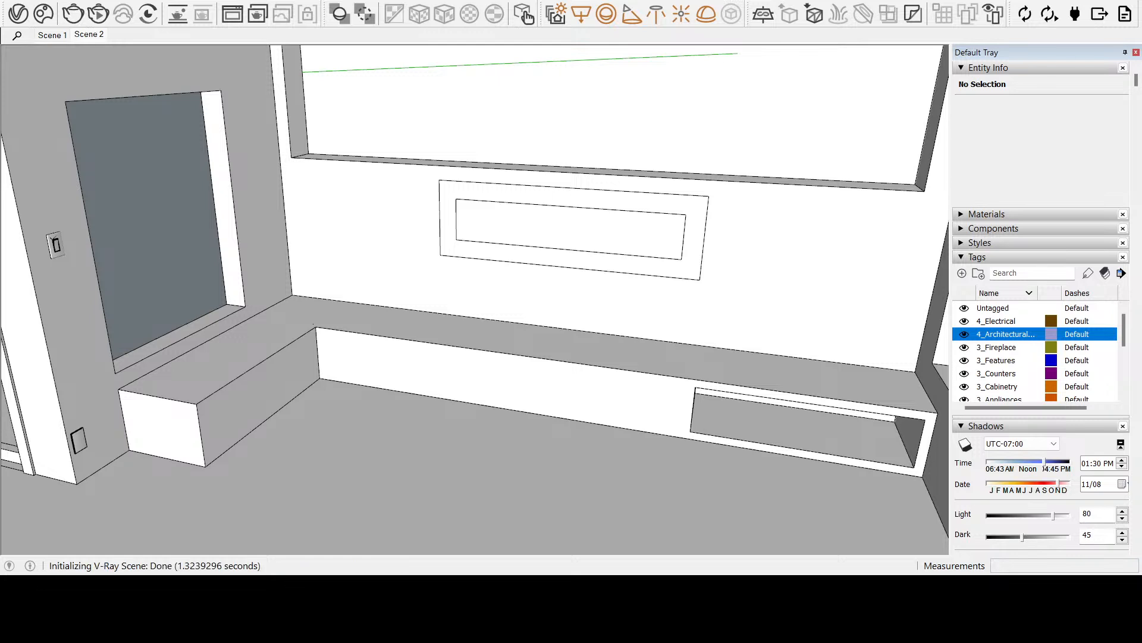
click(680, 354)
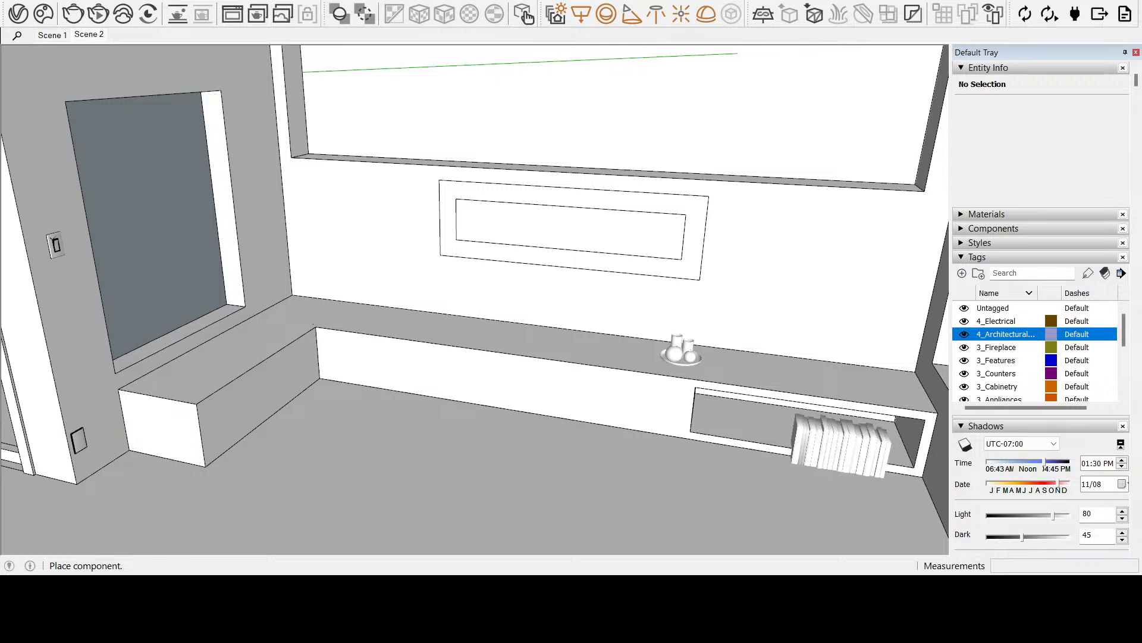
scroll(774, 461, up, 3)
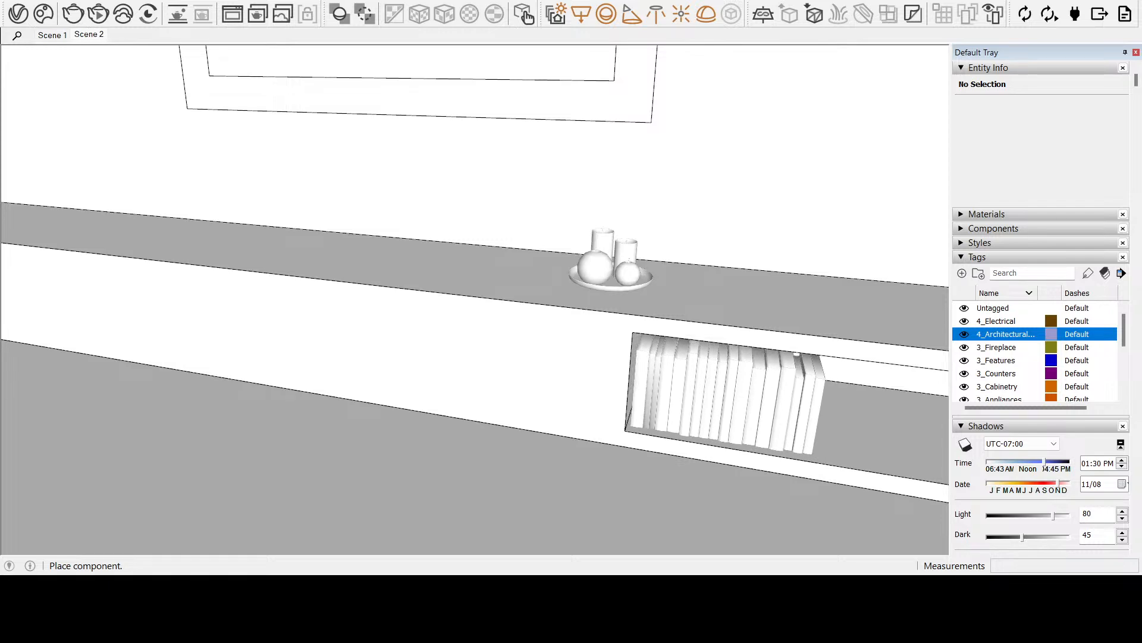
scroll(719, 427, up, 2)
click(1, 82)
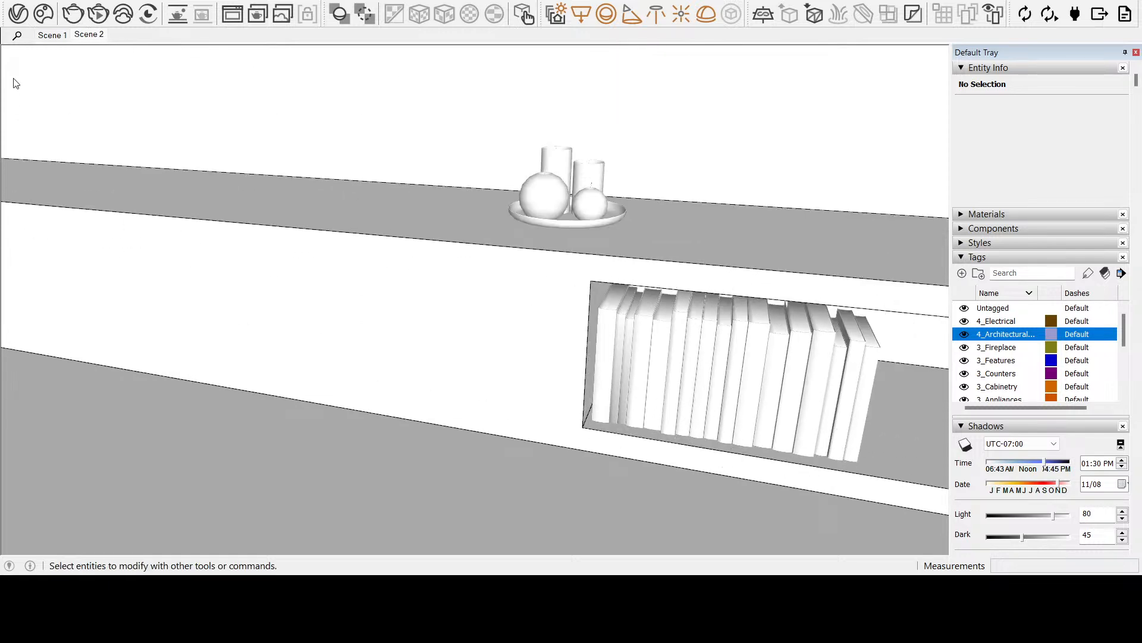
click(733, 418)
scroll(733, 418, up, 3)
middle_drag(690, 476, 668, 403)
scroll(668, 408, down, 3)
scroll(668, 408, down, 1)
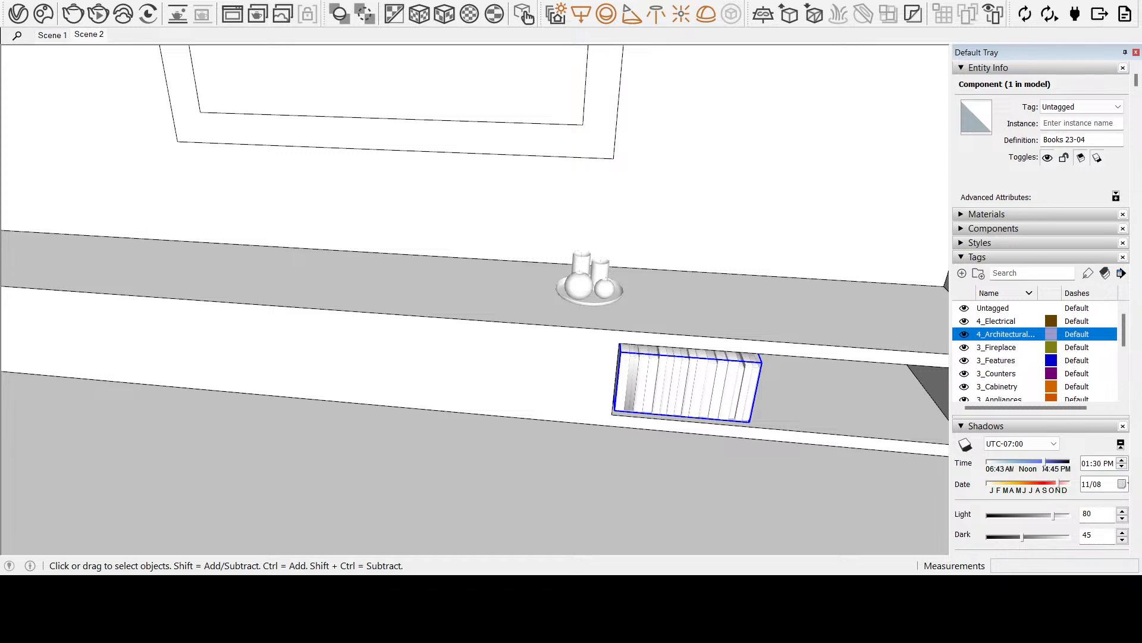
Place one set of three throw pillows at the right end of the long seat and another in its left corner
scroll(845, 408, down, 3)
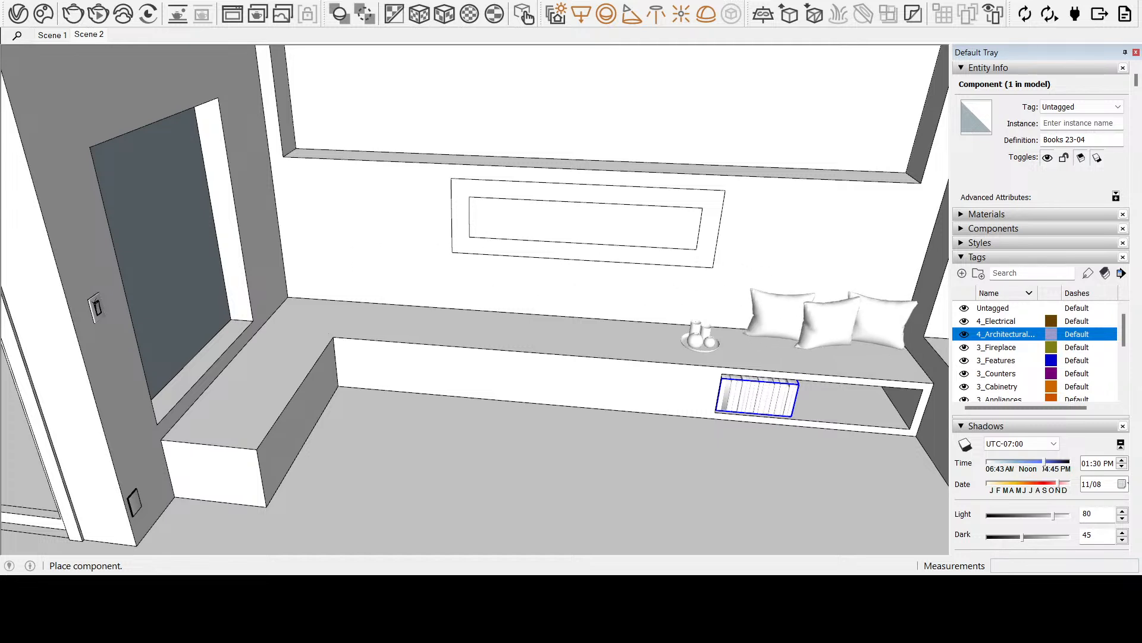
click(824, 341)
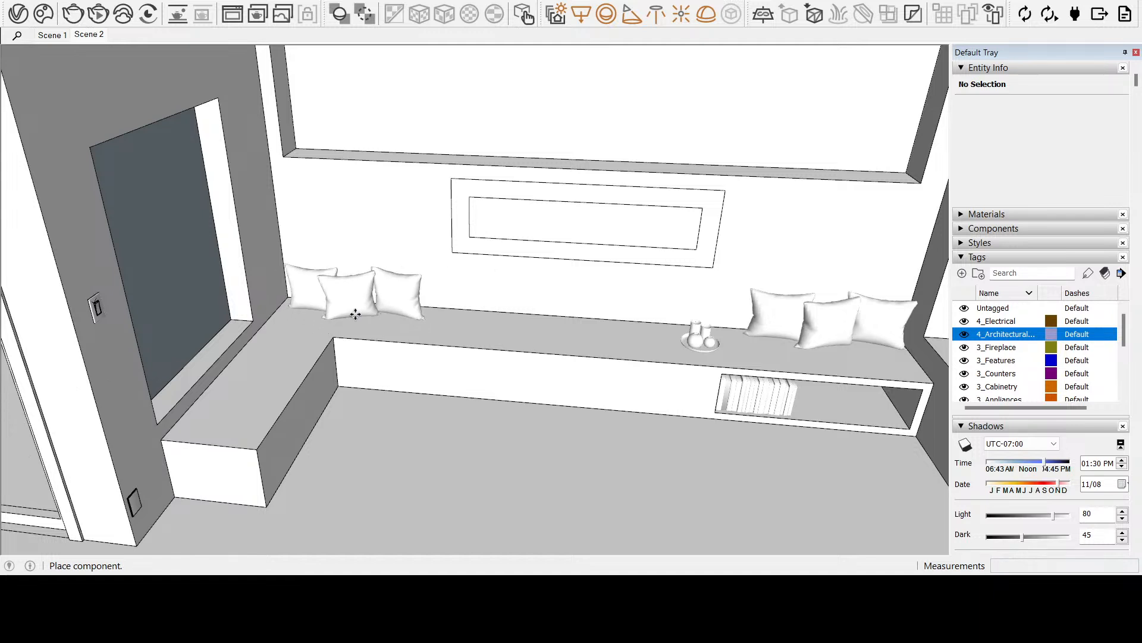
click(349, 309)
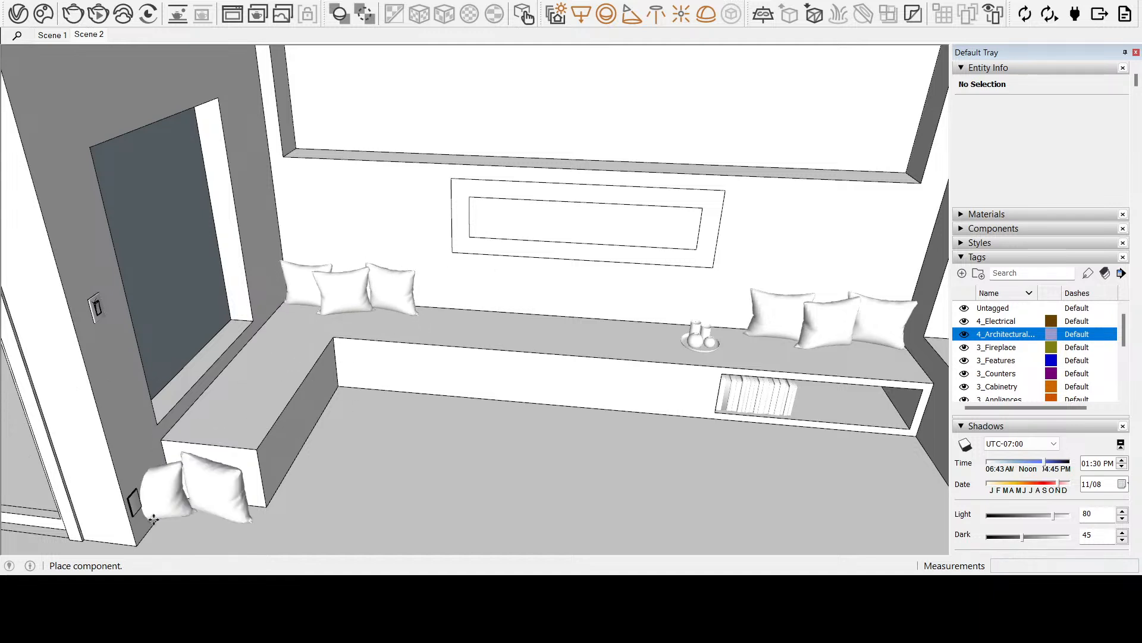
Review the furnished bench with its pillows, tray and book niche from several angles
key(h)
drag(611, 379, 428, 397)
mouse_move(428, 397)
middle_down()
mouse_move(708, 403)
mouse_move(719, 426)
middle_up()
scroll(535, 361, down, 3)
mouse_move(576, 364)
shift+middle_down()
mouse_move(545, 373)
mouse_move(530, 440)
mouse_move(388, 495)
mouse_move(324, 423)
mouse_move(387, 308)
shift+middle_up()
drag(387, 308, 409, 260)
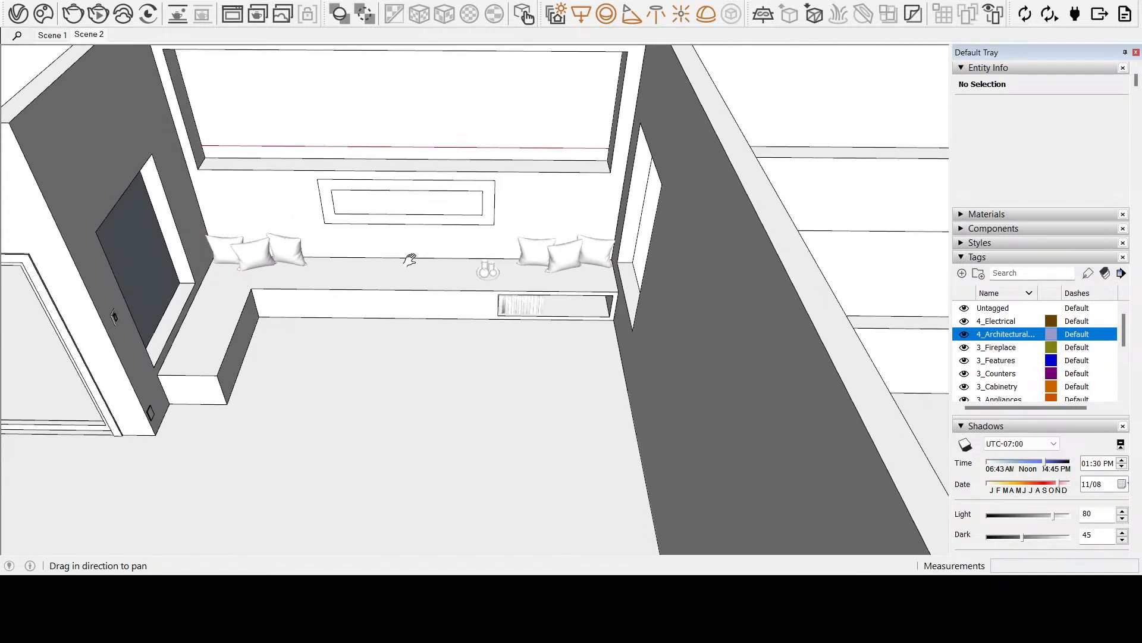
scroll(532, 305, up, 4)
mouse_move(474, 351)
mouse_down()
mouse_move(533, 298)
mouse_move(559, 292)
mouse_up()
scroll(559, 292, down, 2)
mouse_move(385, 356)
middle_down()
mouse_move(581, 408)
mouse_move(374, 315)
middle_up()
Examine the freestanding partition wall opposite the bench, including its rectangular opening and wall-mounted plates
scroll(581, 408, down, 3)
mouse_move(296, 318)
middle_down()
mouse_move(437, 366)
mouse_move(586, 363)
middle_up()
shift+middle_drag(586, 363, 541, 263)
scroll(542, 262, down, 2)
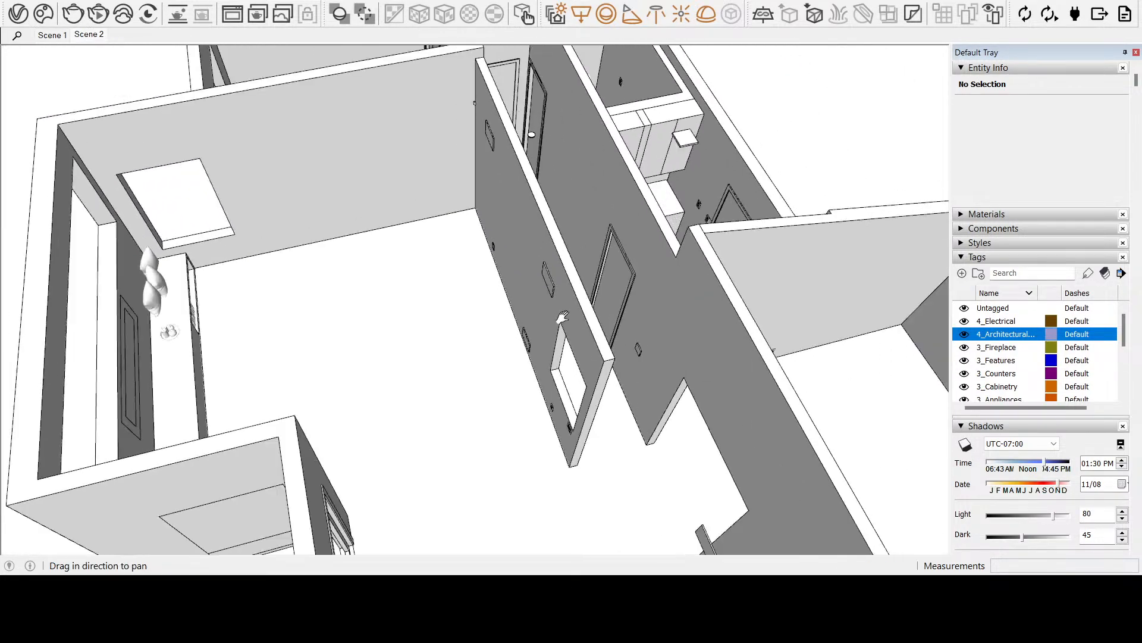
mouse_move(563, 317)
middle_down()
mouse_move(523, 296)
mouse_move(496, 320)
middle_up()
shift+middle_drag(496, 320, 499, 310)
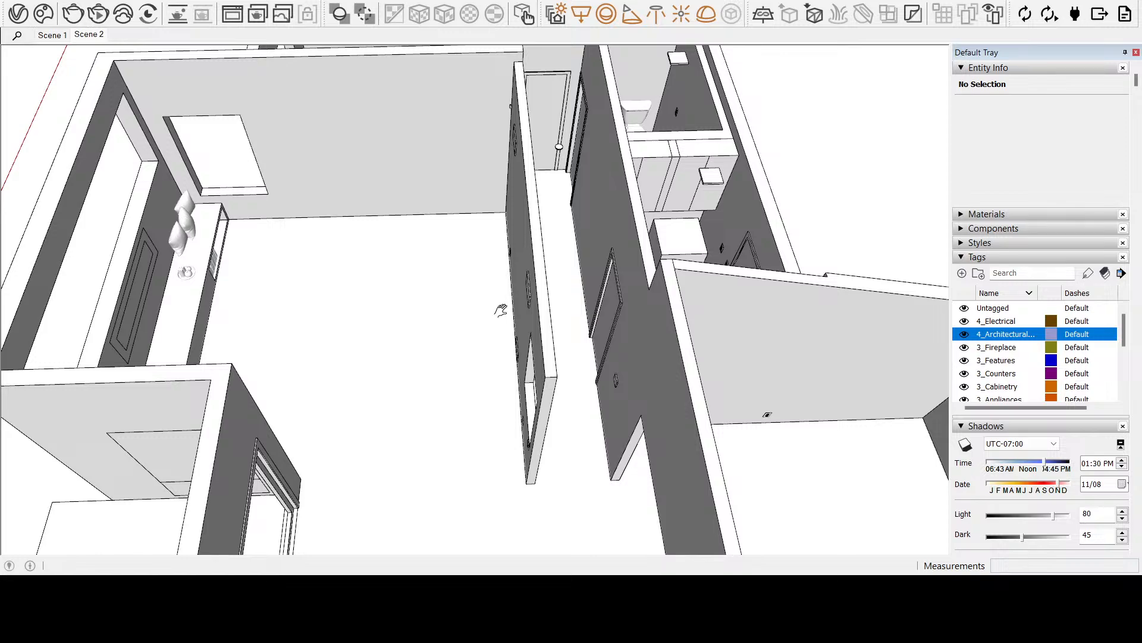
click(1, 455)
drag(563, 431, 536, 416)
mouse_move(536, 416)
middle_down()
mouse_move(467, 401)
mouse_move(701, 390)
mouse_move(513, 370)
middle_up()
scroll(513, 370, up, 6)
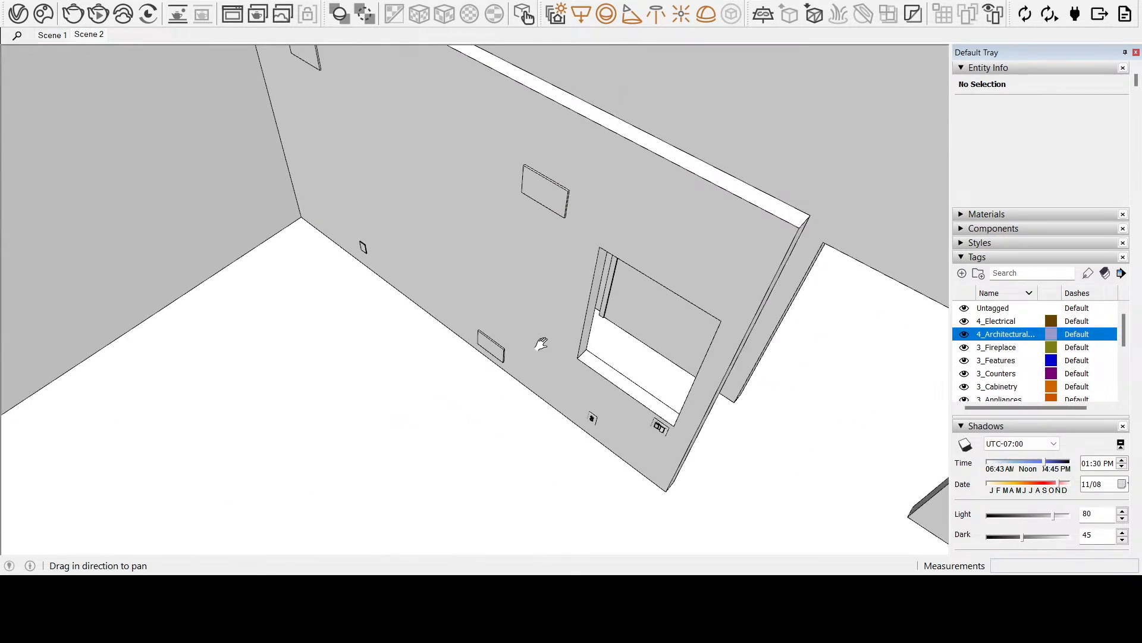
scroll(542, 345, up, 1)
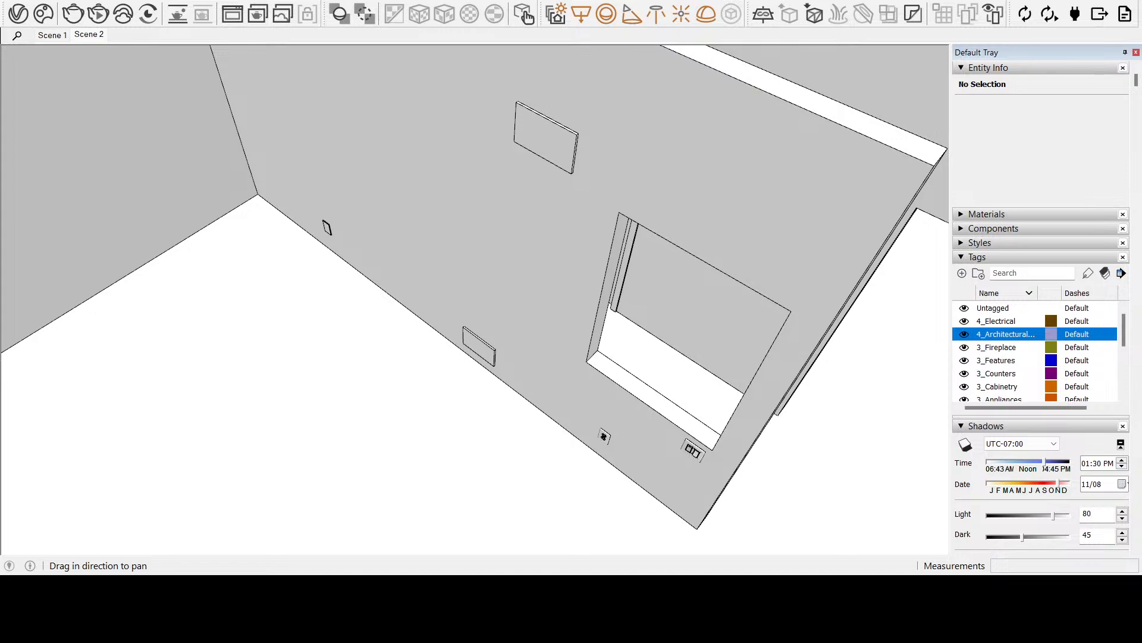
Draw an 11' 10" horizontal line across the partition wall from the opening's upper corner to the adjoining wall
scroll(499, 203, down, 8)
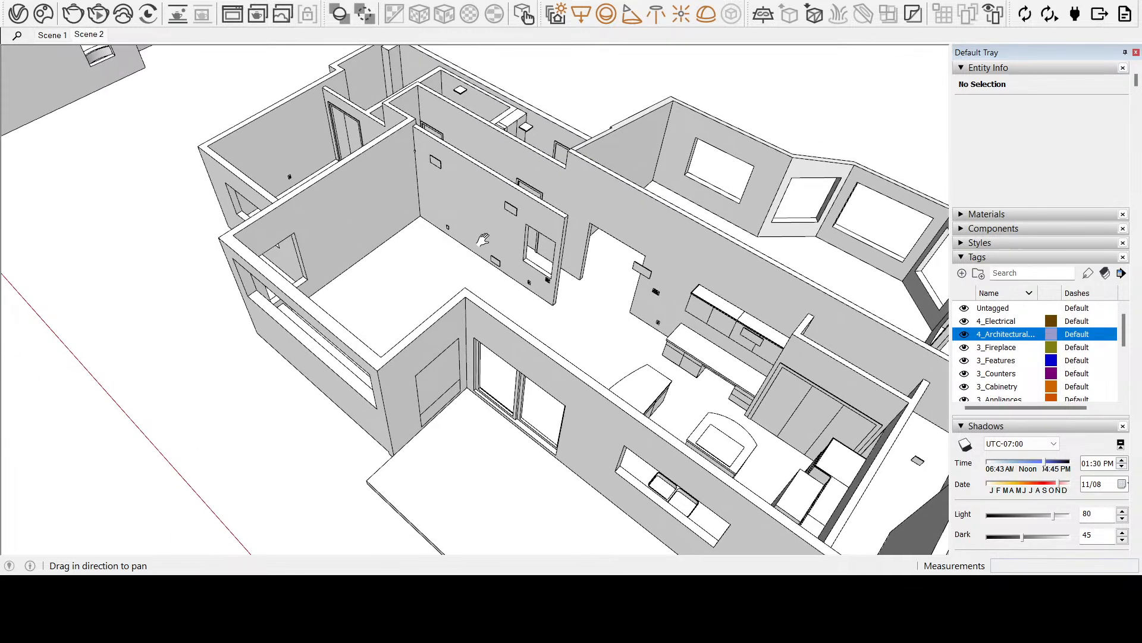
drag(501, 226, 340, 401)
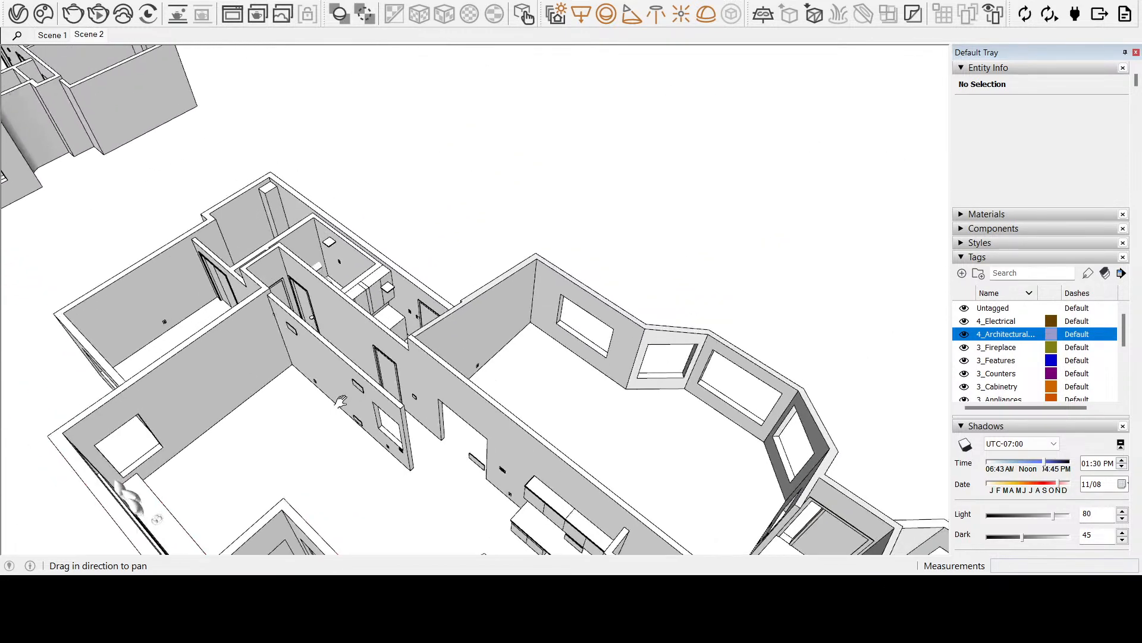
middle_drag(340, 402, 535, 392)
shift+middle_drag(535, 393, 345, 411)
scroll(482, 442, up, 4)
shift+middle_drag(345, 411, 456, 375)
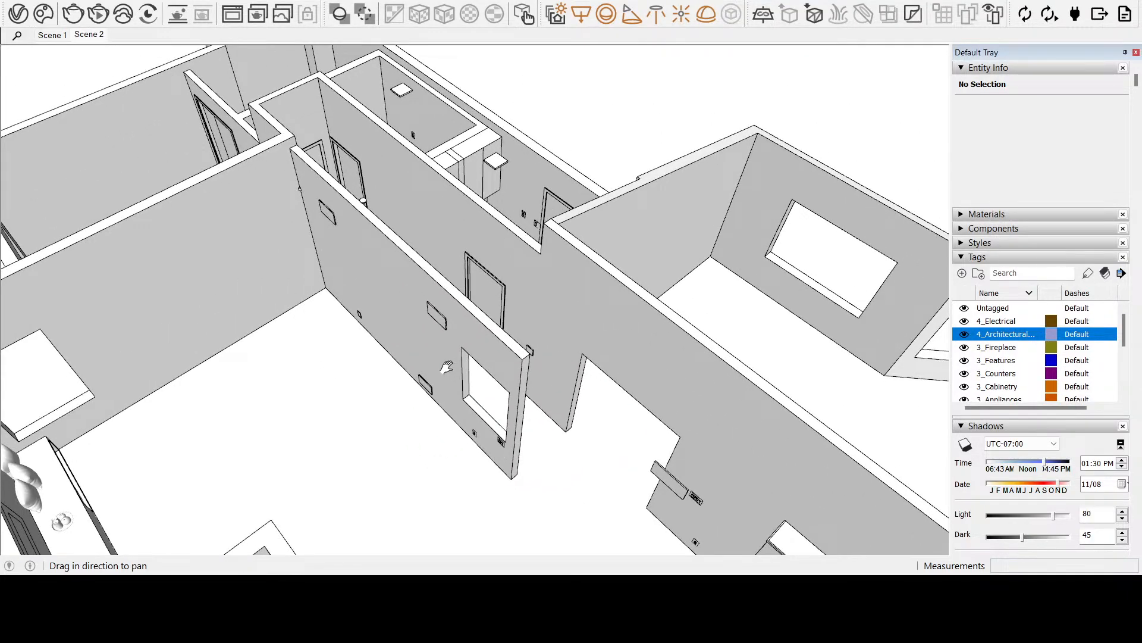
scroll(424, 342, up, 3)
middle_drag(398, 349, 630, 270)
shift+middle_drag(631, 271, 657, 262)
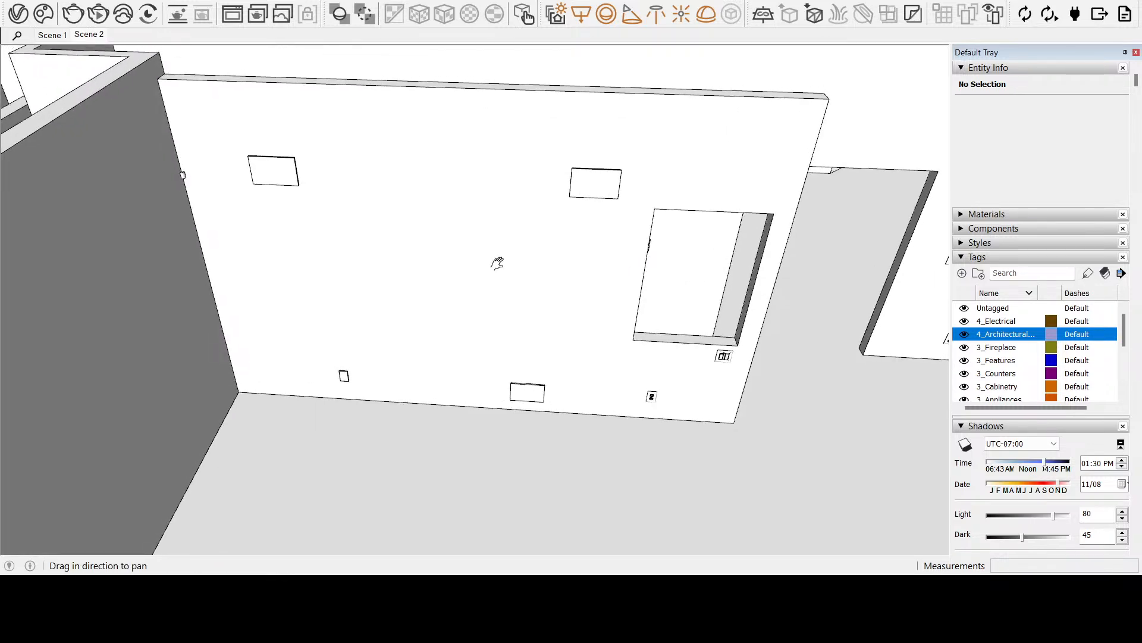
click(655, 207)
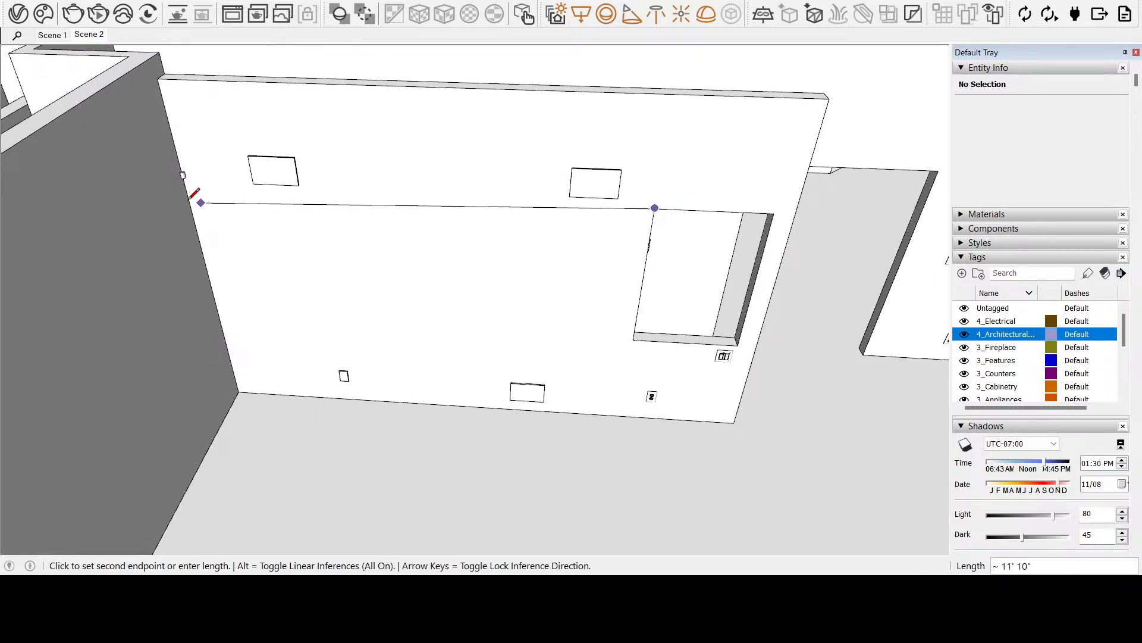
click(185, 190)
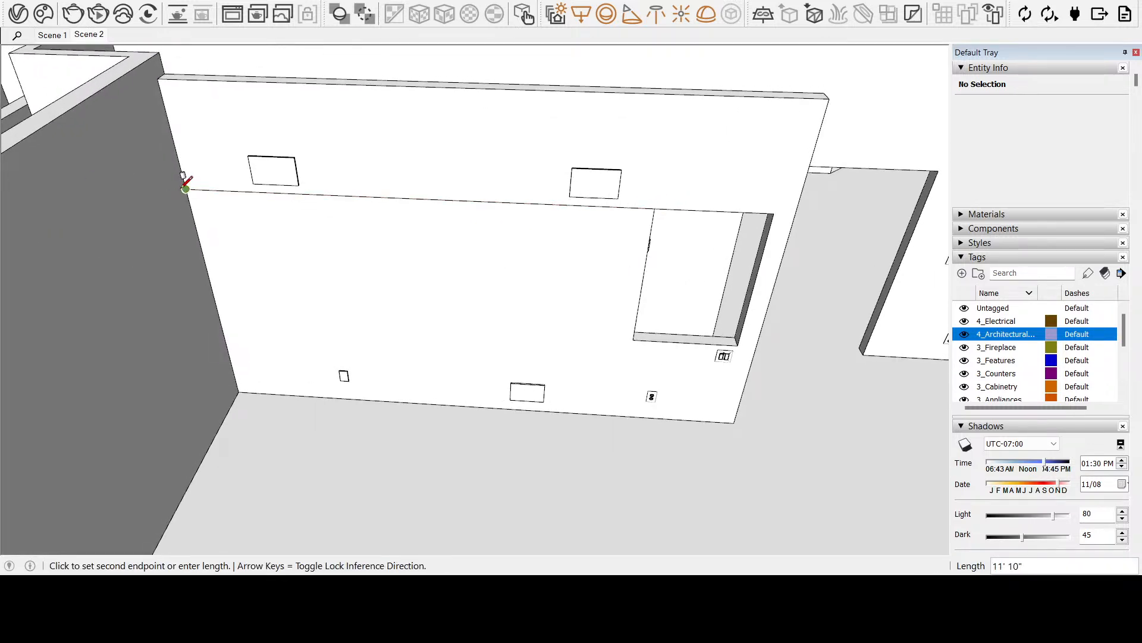
click(44, 445)
drag(421, 352, 416, 355)
key(space)
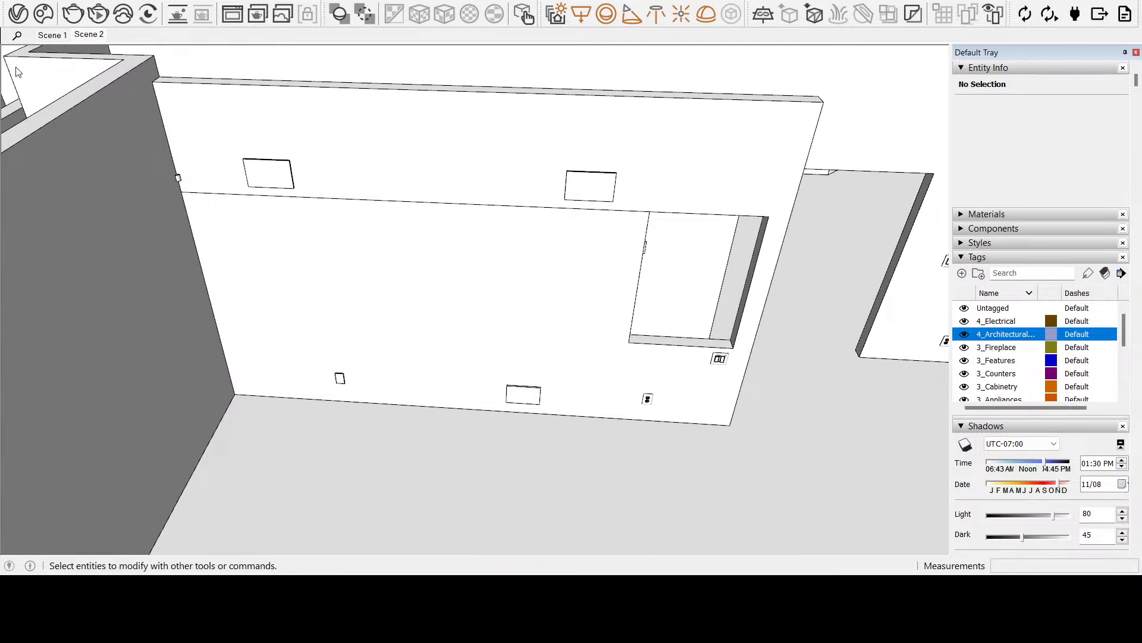
Inside the wall group, draw a 15' 2" line across the partition at the opening's head and delete the wall face below it
key(l)
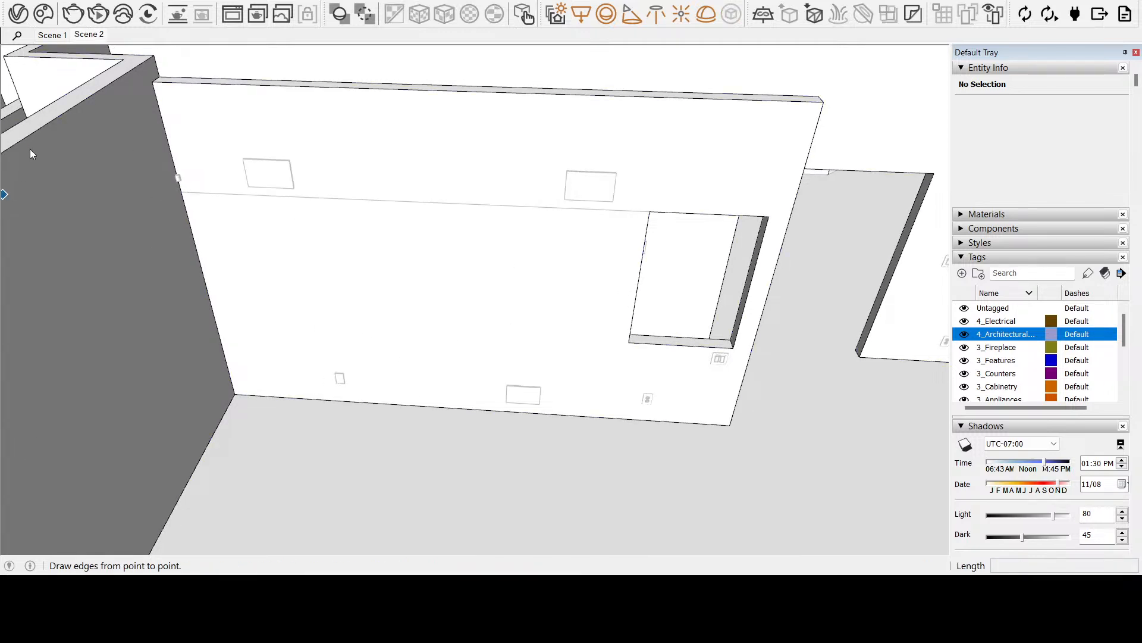
click(181, 191)
click(797, 209)
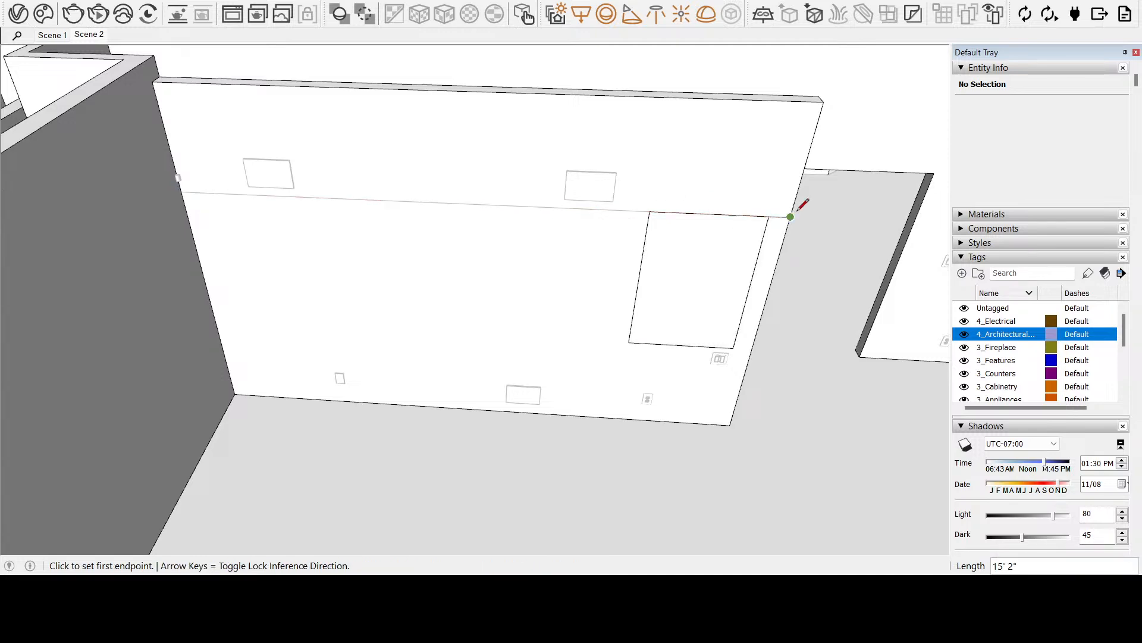
key(space)
click(425, 320)
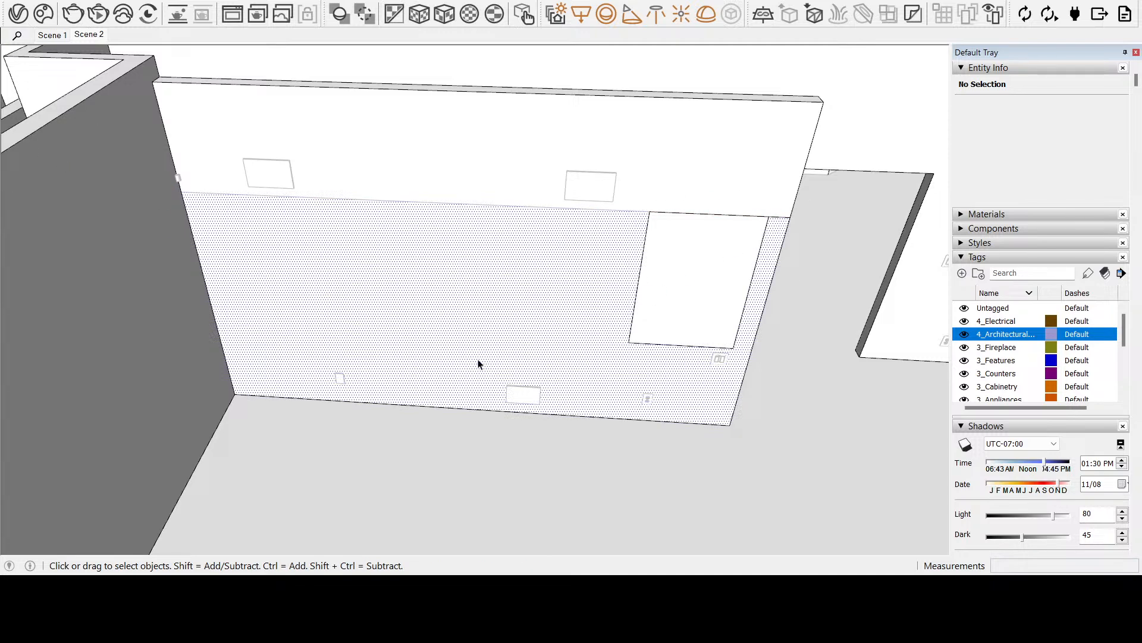
key(Delete)
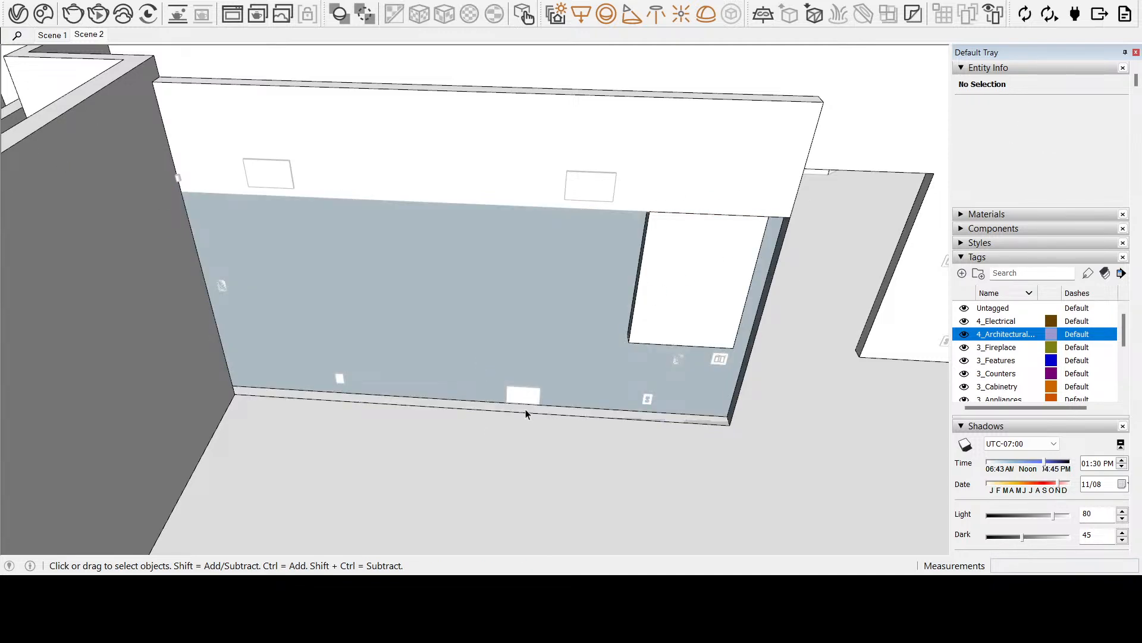
Delete the leftover base face, end face and opening jamb pieces of the removed lower wall section
click(526, 412)
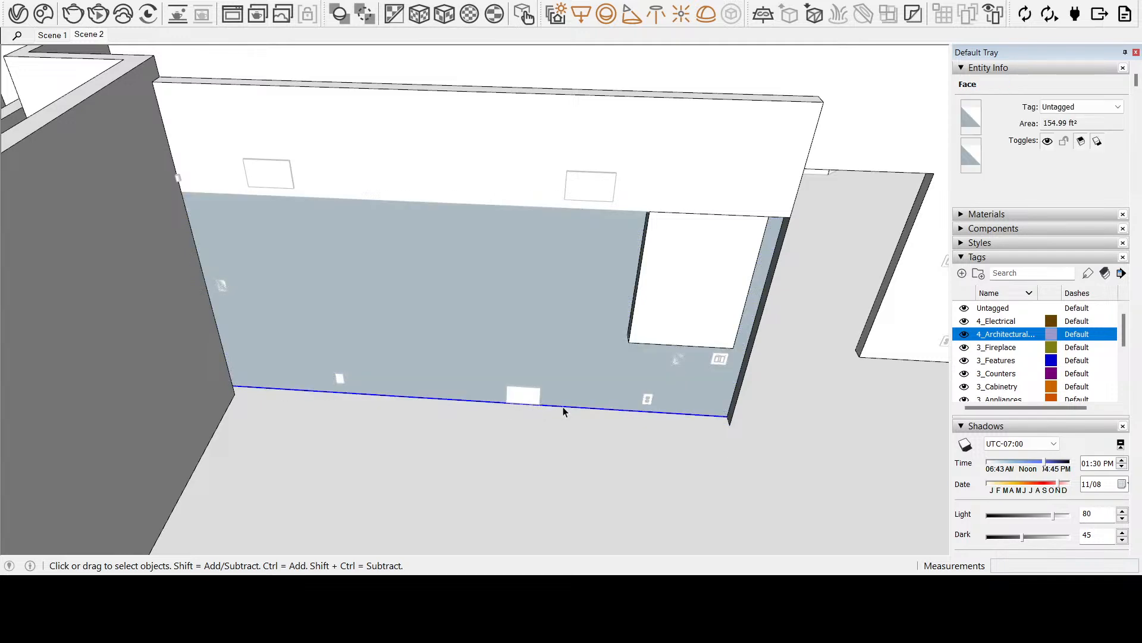
key(Delete)
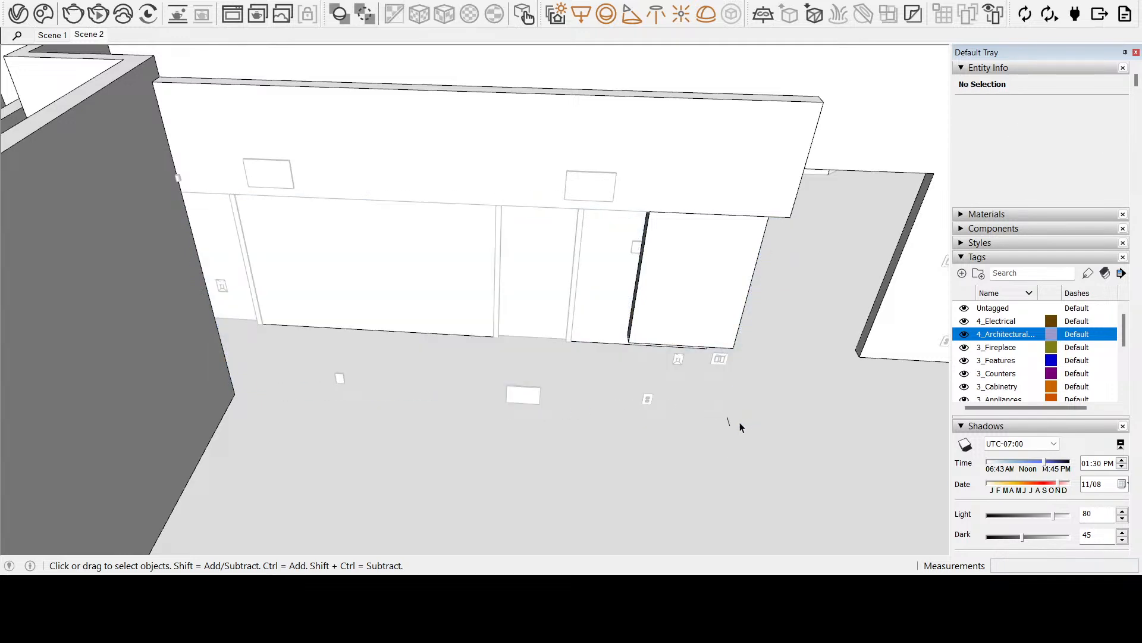
middle_drag(690, 365, 361, 380)
click(474, 429)
key(Delete)
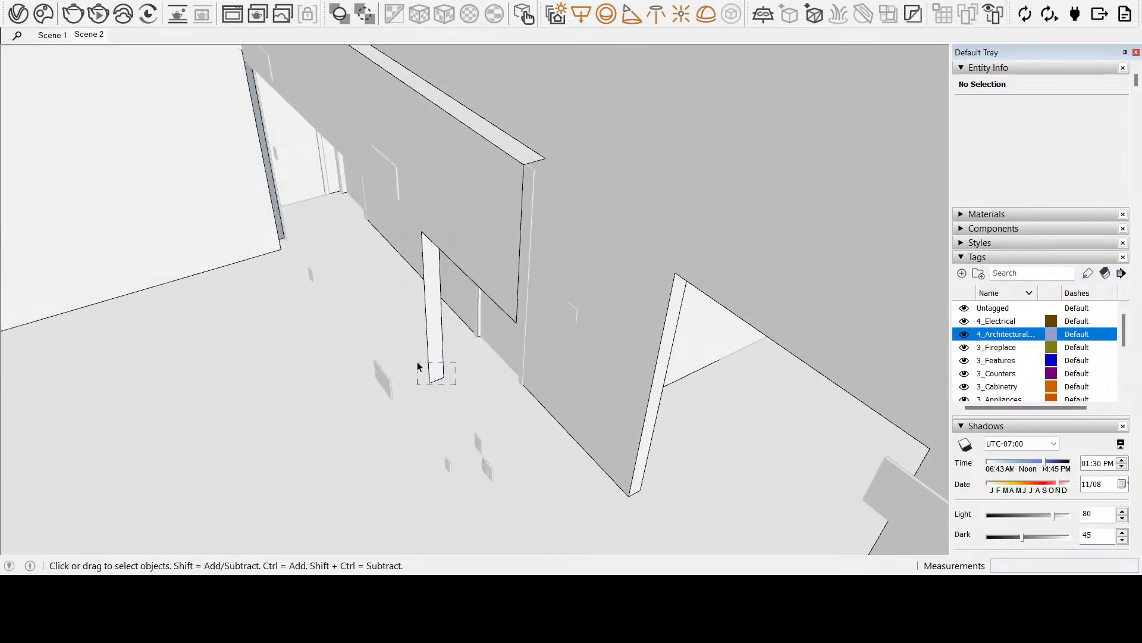
drag(418, 367, 410, 355)
key(Delete)
Open the door trim group near the wall corner and pull its narrow side face out by 7 1/2"
scroll(255, 263, up, 3)
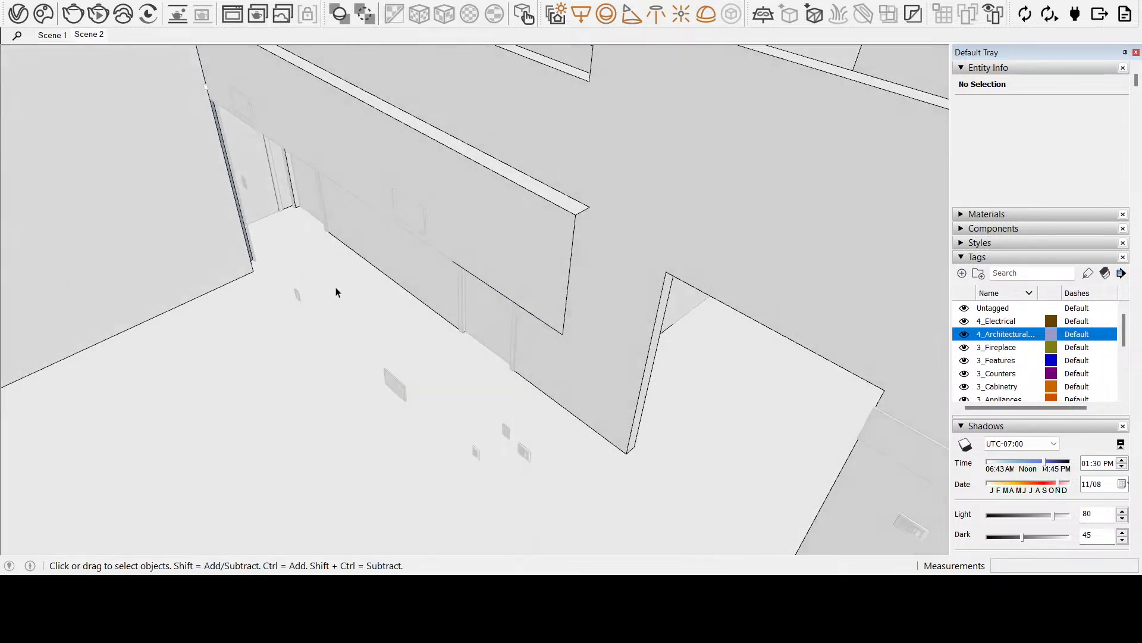
scroll(336, 292, up, 5)
middle_drag(387, 285, 245, 170)
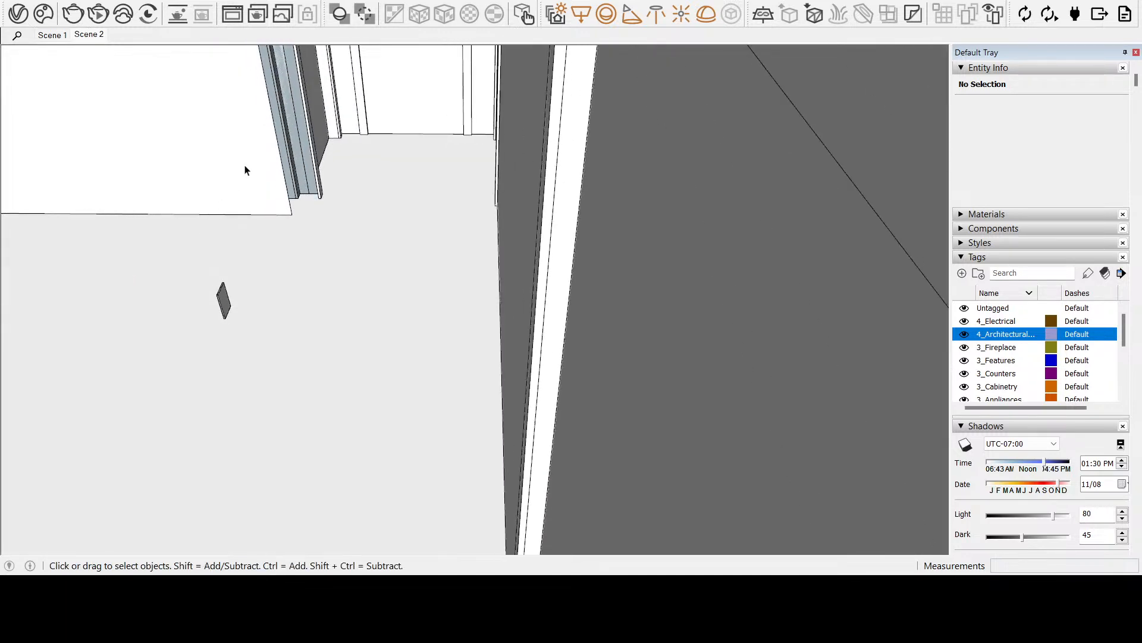
click(263, 179)
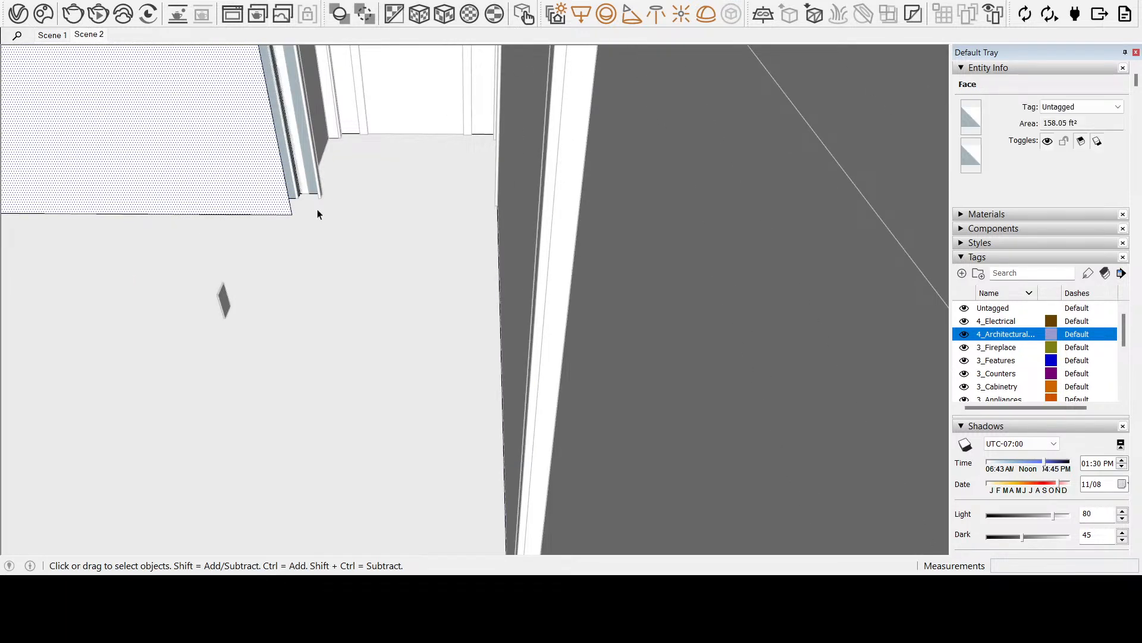
key(r)
key(space)
double_click(312, 163)
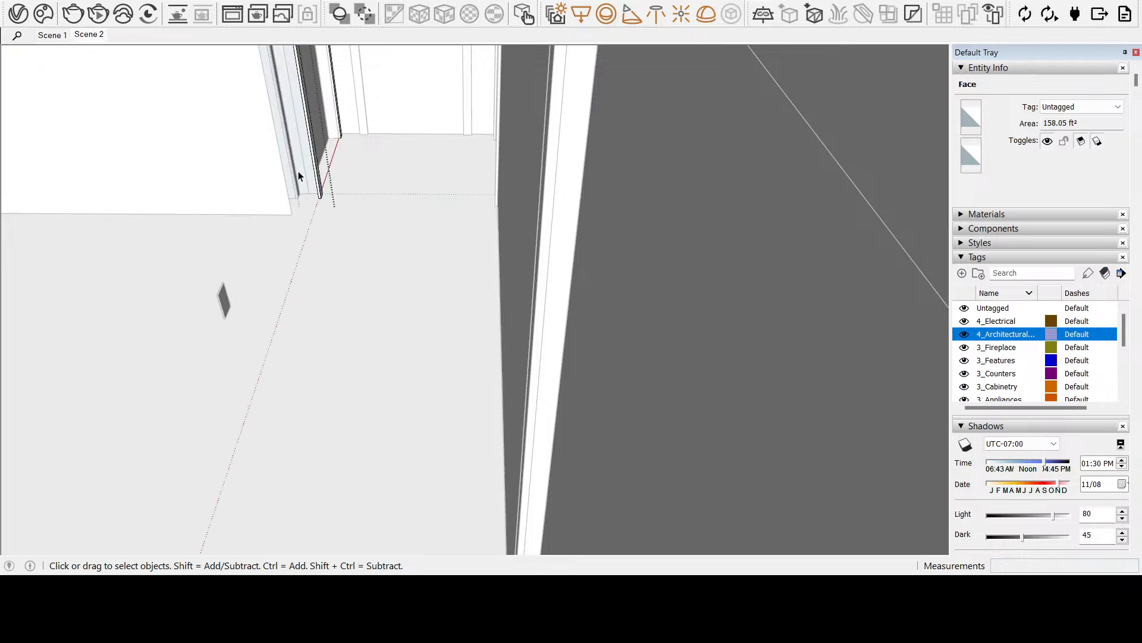
scroll(298, 170, up, 5)
click(345, 229)
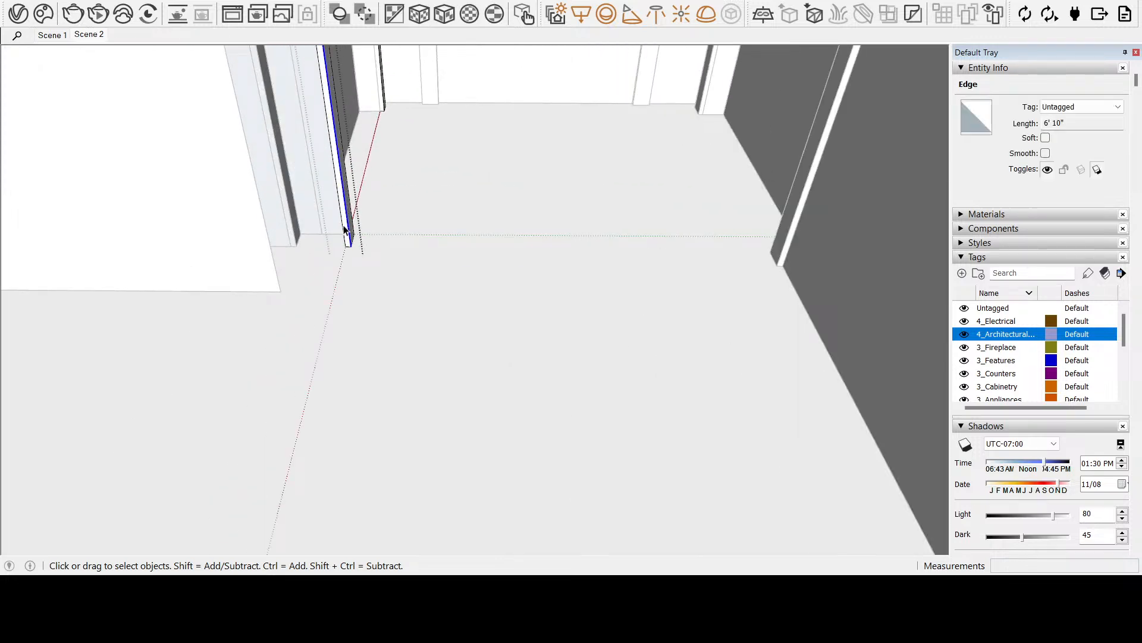
scroll(348, 233, up, 4)
click(350, 238)
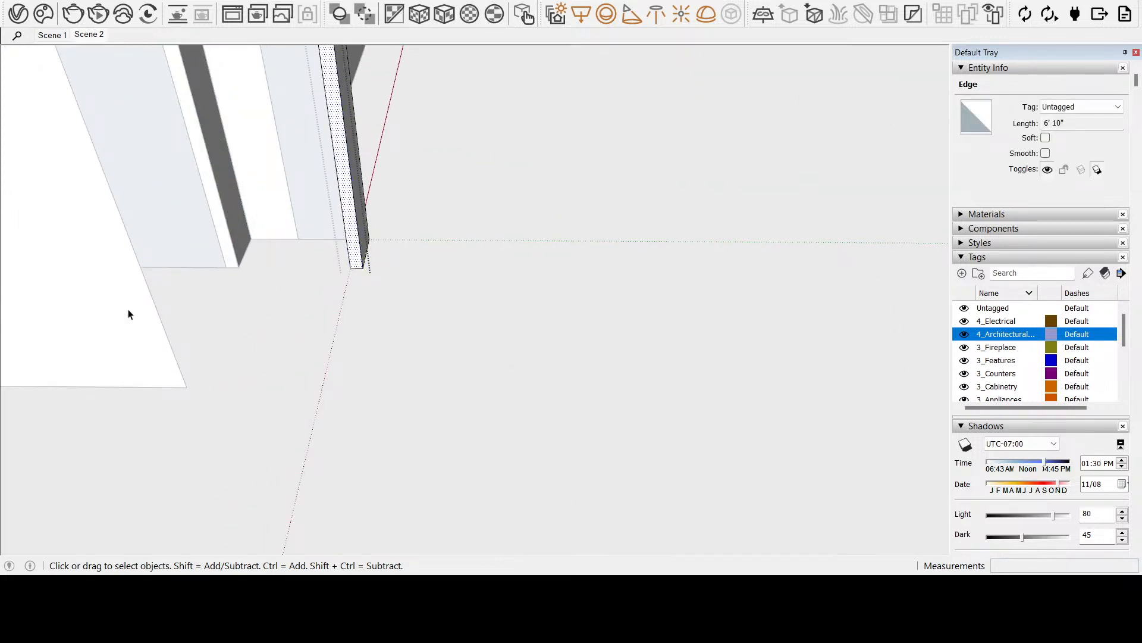
key(p)
click(355, 250)
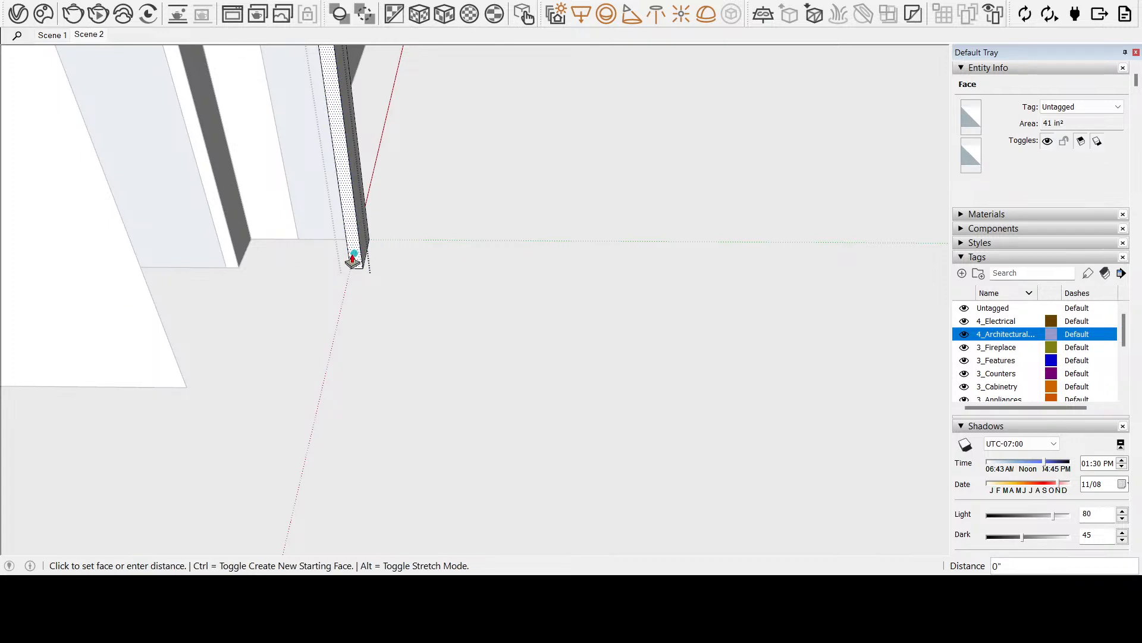
click(169, 349)
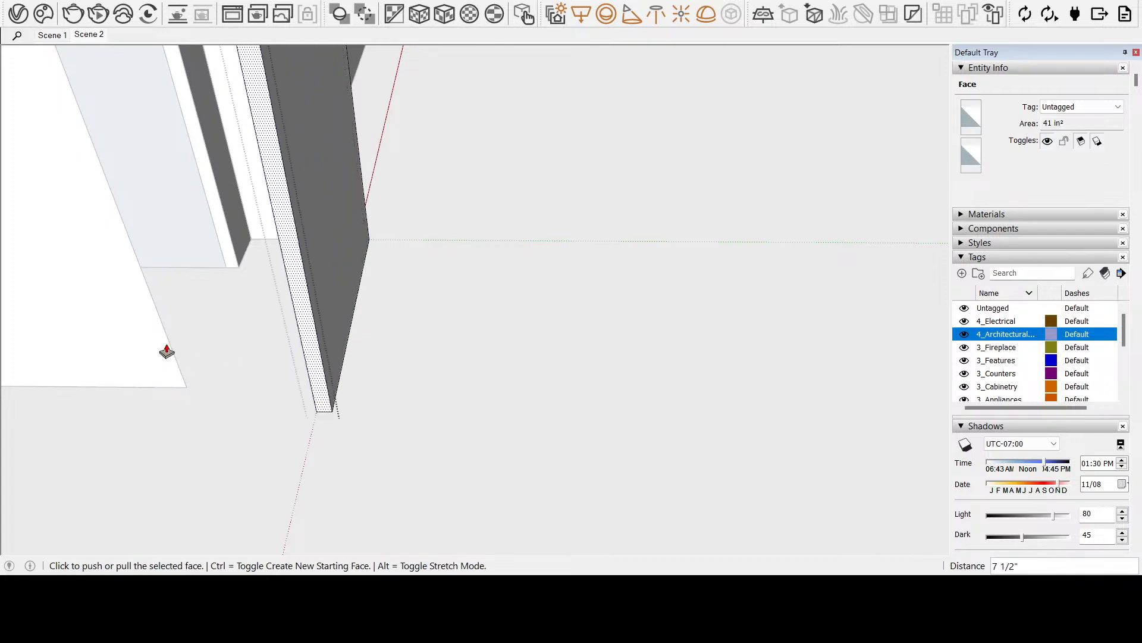
Try to draw connecting lines from the pulled-out door trim's head and base corners across to the wall
middle_drag(157, 345, 403, 305)
scroll(406, 310, down, 4)
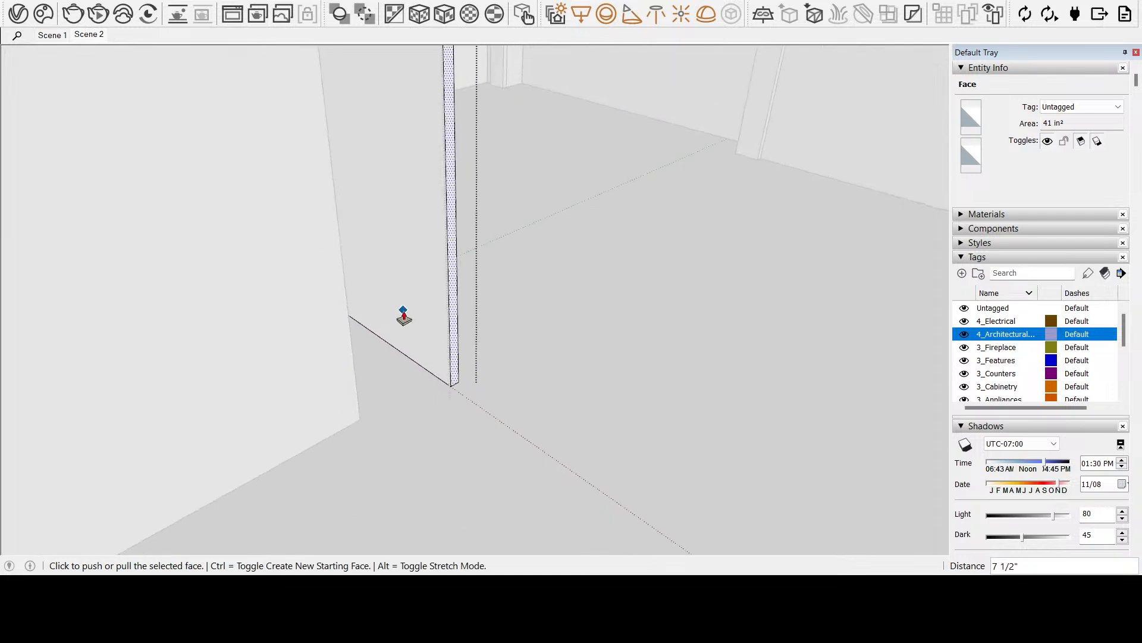
scroll(408, 310, down, 5)
scroll(405, 282, up, 4)
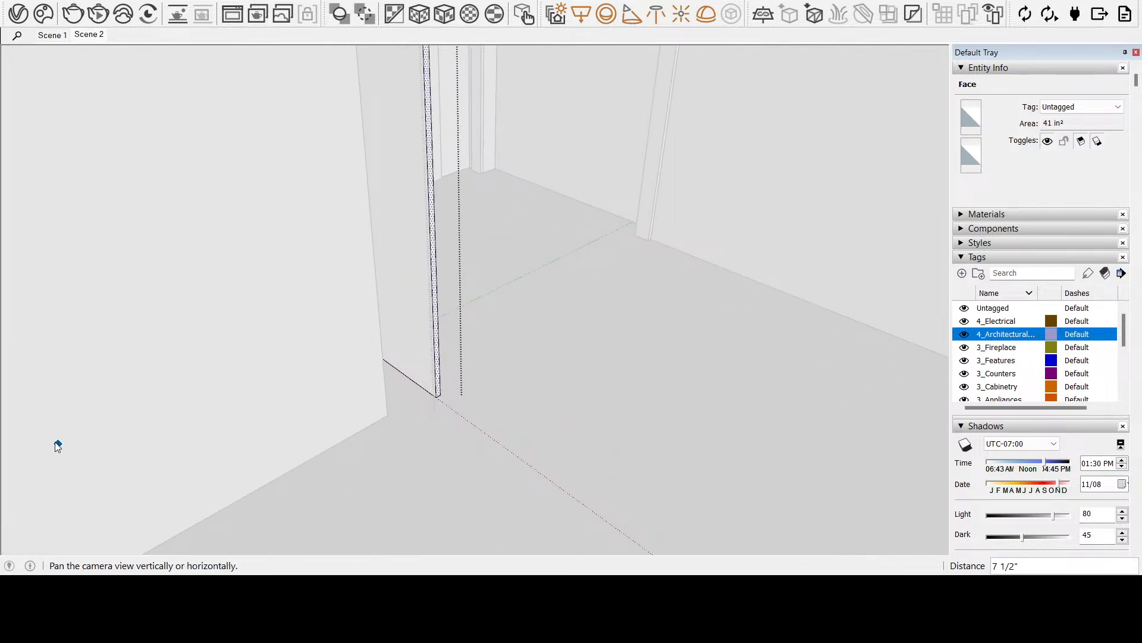
click(55, 445)
drag(497, 148, 553, 380)
scroll(558, 365, down, 6)
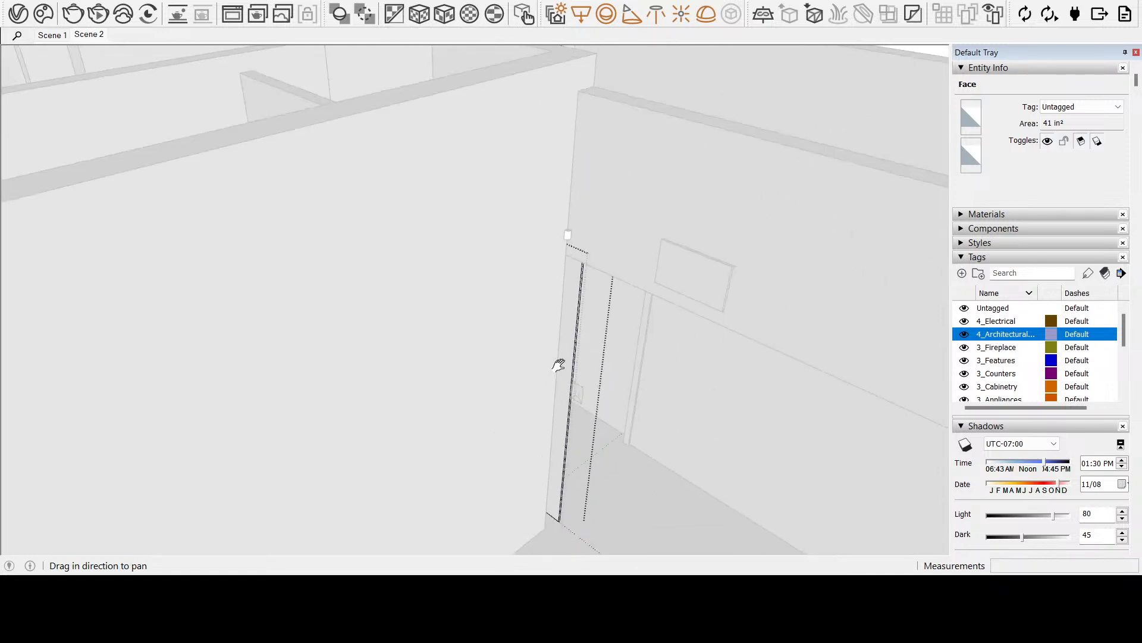
middle_drag(561, 364, 535, 258)
drag(536, 257, 494, 228)
middle_drag(493, 228, 522, 265)
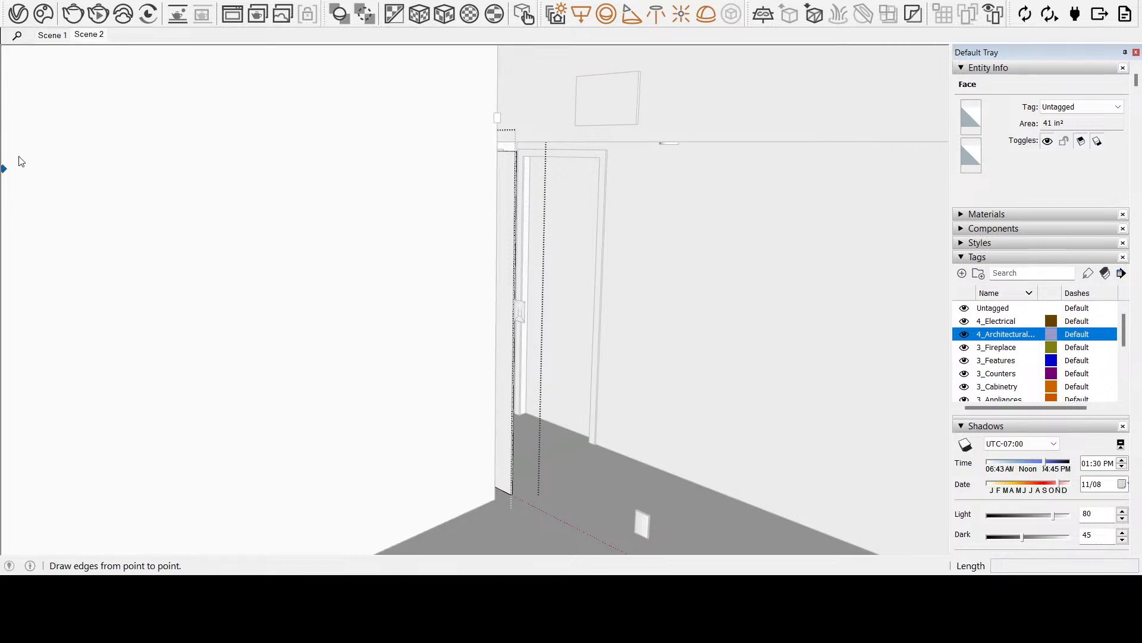
click(2, 168)
click(516, 151)
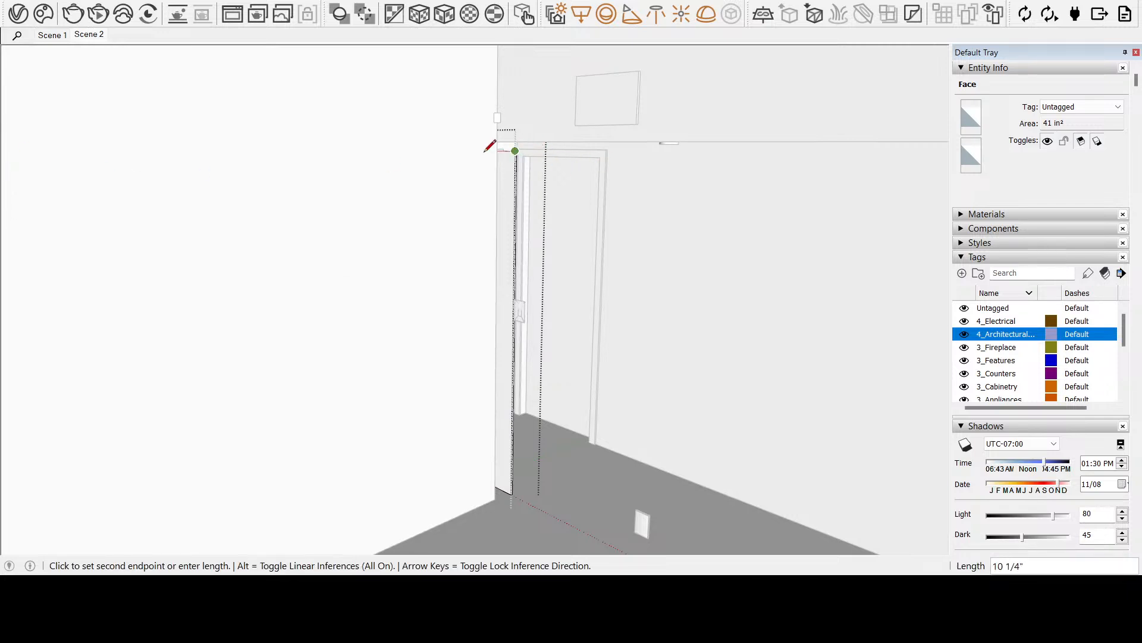
click(499, 153)
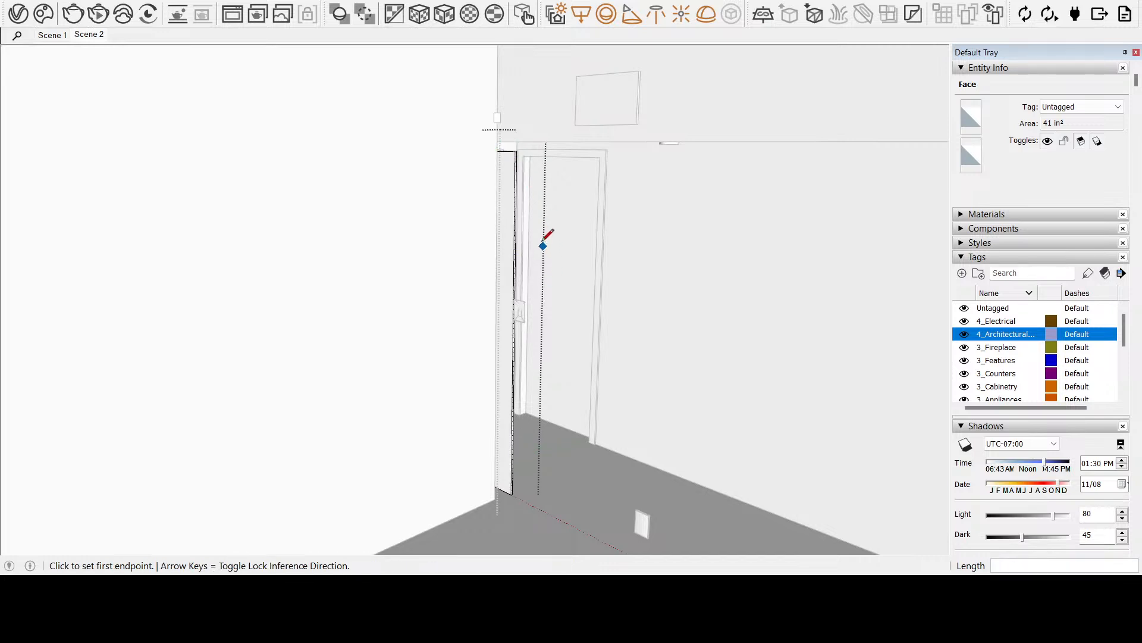
click(511, 494)
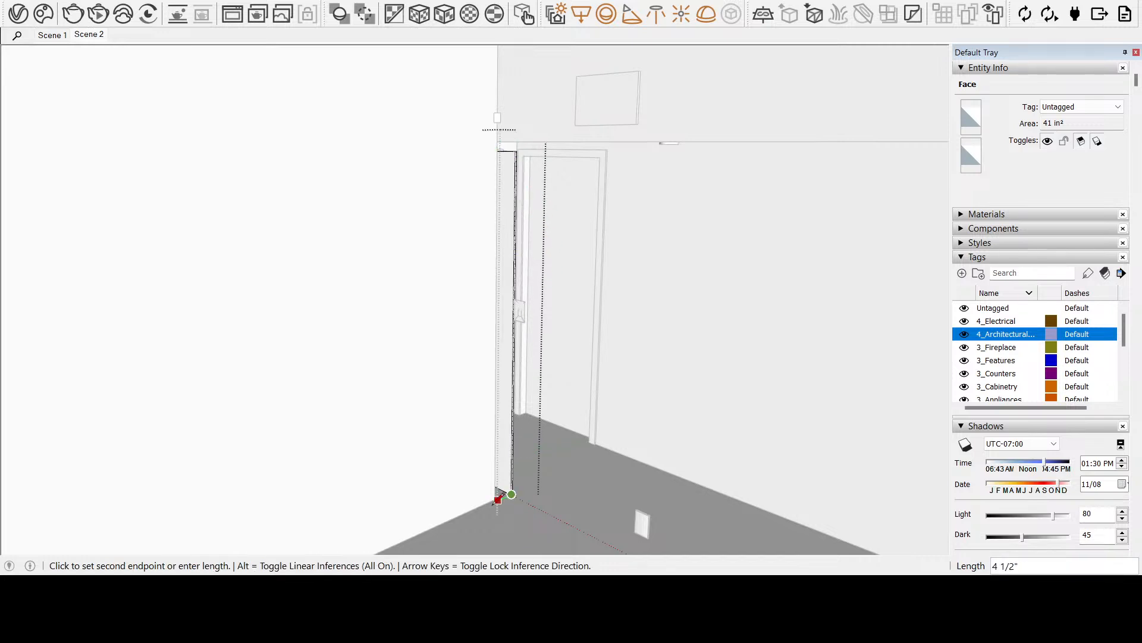
scroll(516, 512, up, 3)
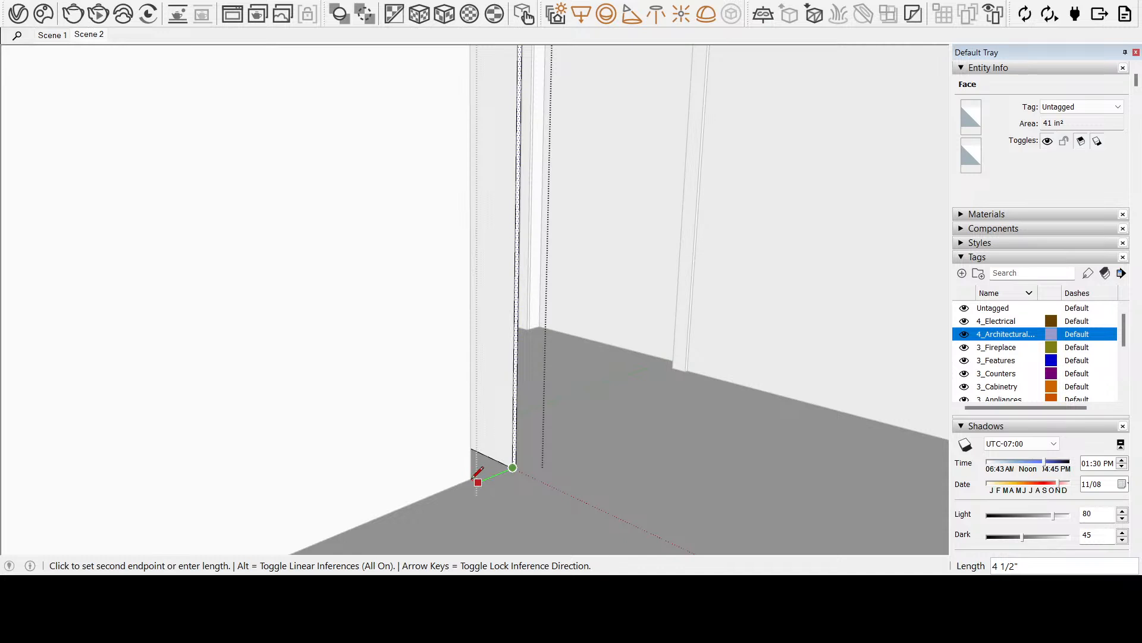
middle_drag(478, 476, 454, 456)
key(Escape)
Try to push/pull the trim's narrow face toward the wall, and erase the connecting line at its head
key(p)
click(457, 460)
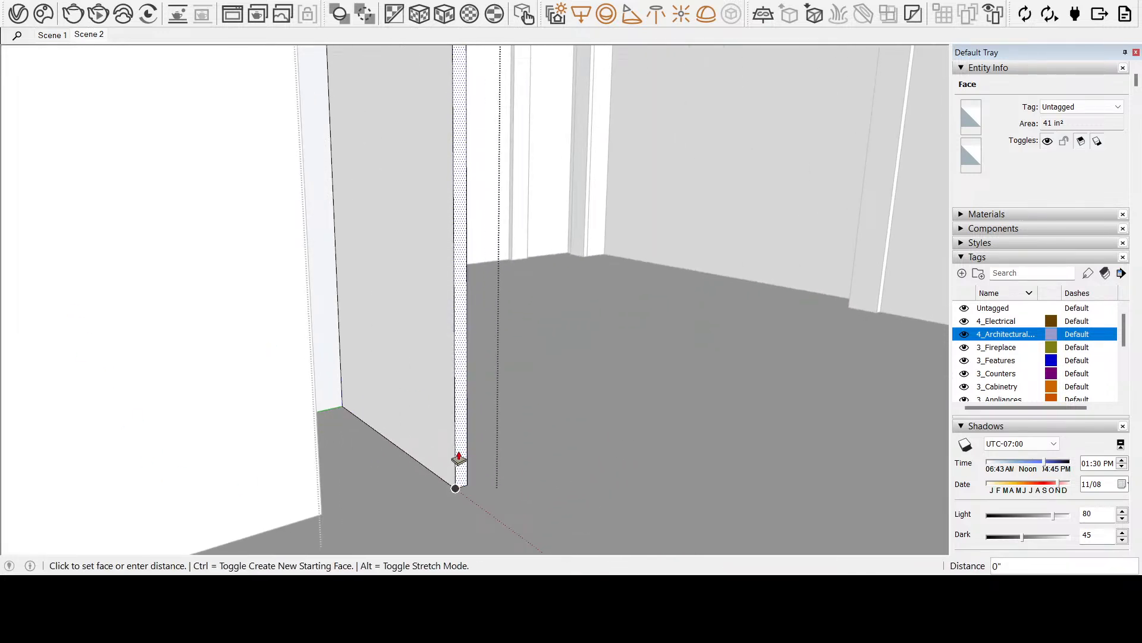
click(279, 445)
scroll(383, 418, down, 3)
middle_drag(384, 420, 443, 480)
scroll(439, 490, down, 1)
scroll(438, 476, down, 2)
key(e)
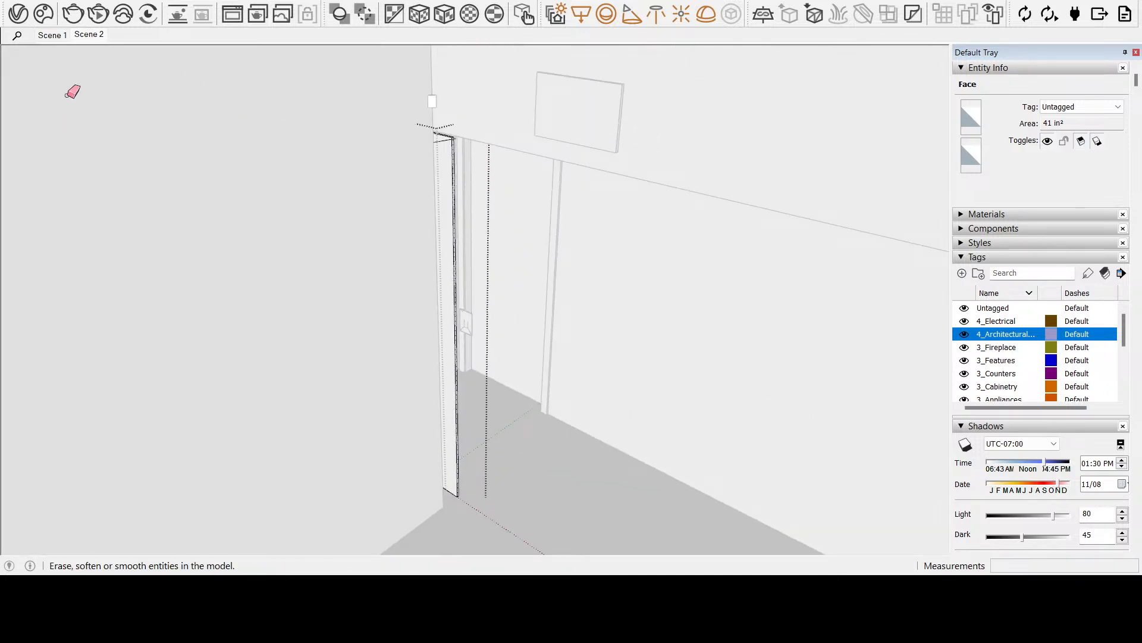
scroll(457, 157, up, 3)
click(455, 154)
Draw 4 1/2" lines from the trim's head and base corners across to the edge of the adjoining wall
key(l)
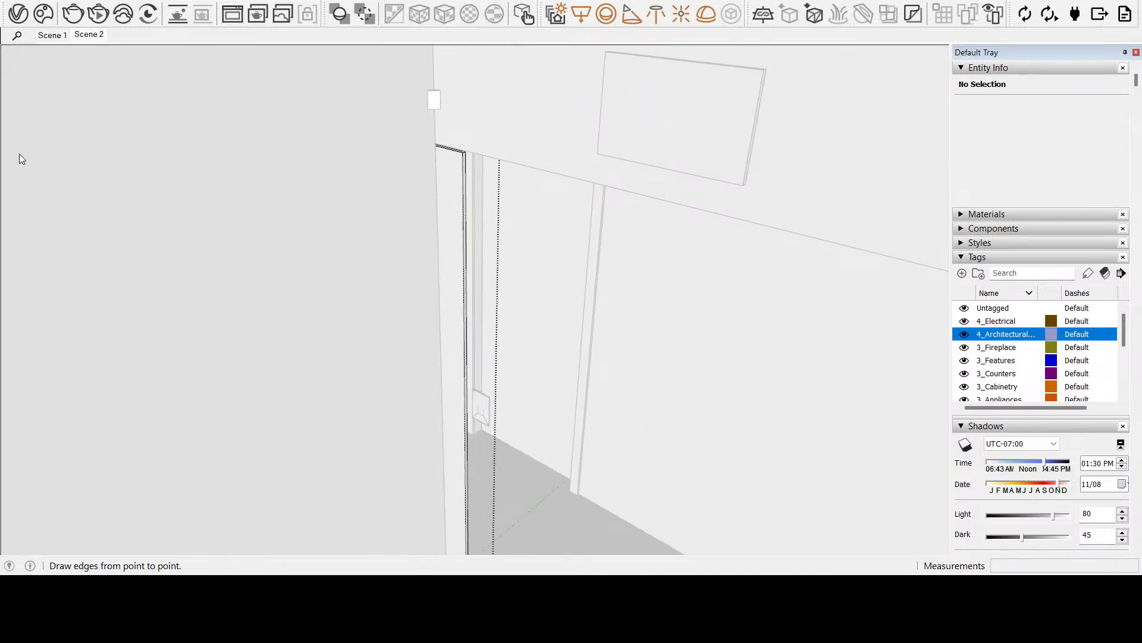
click(463, 153)
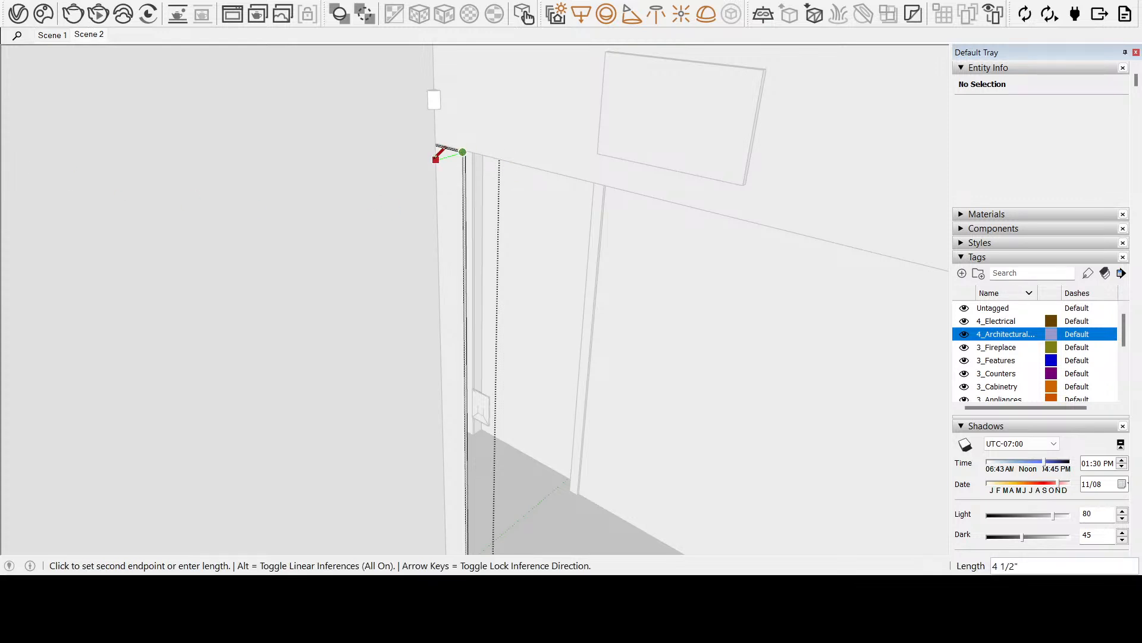
key(Escape)
scroll(497, 337, down, 3)
scroll(479, 485, up, 5)
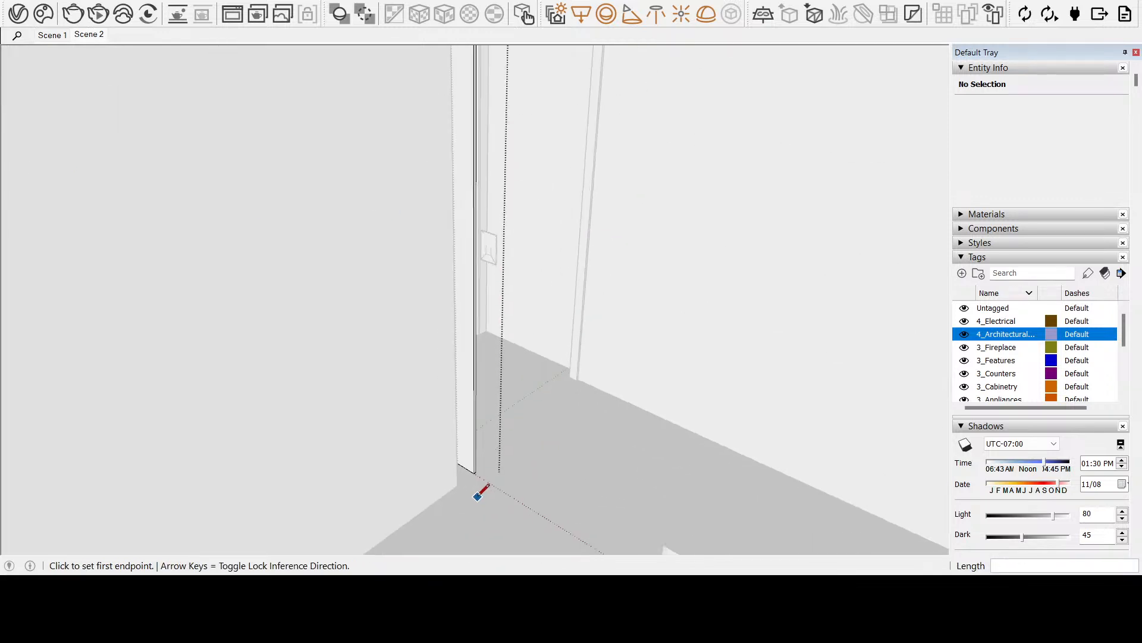
scroll(479, 479, up, 2)
click(459, 451)
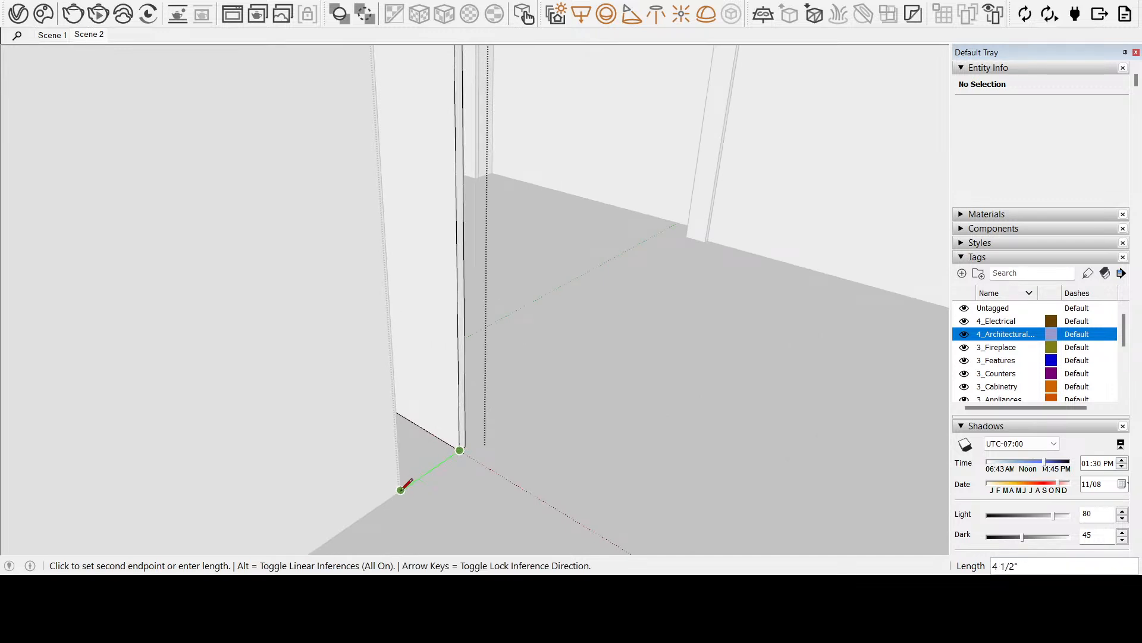
key(Escape)
scroll(411, 476, down, 4)
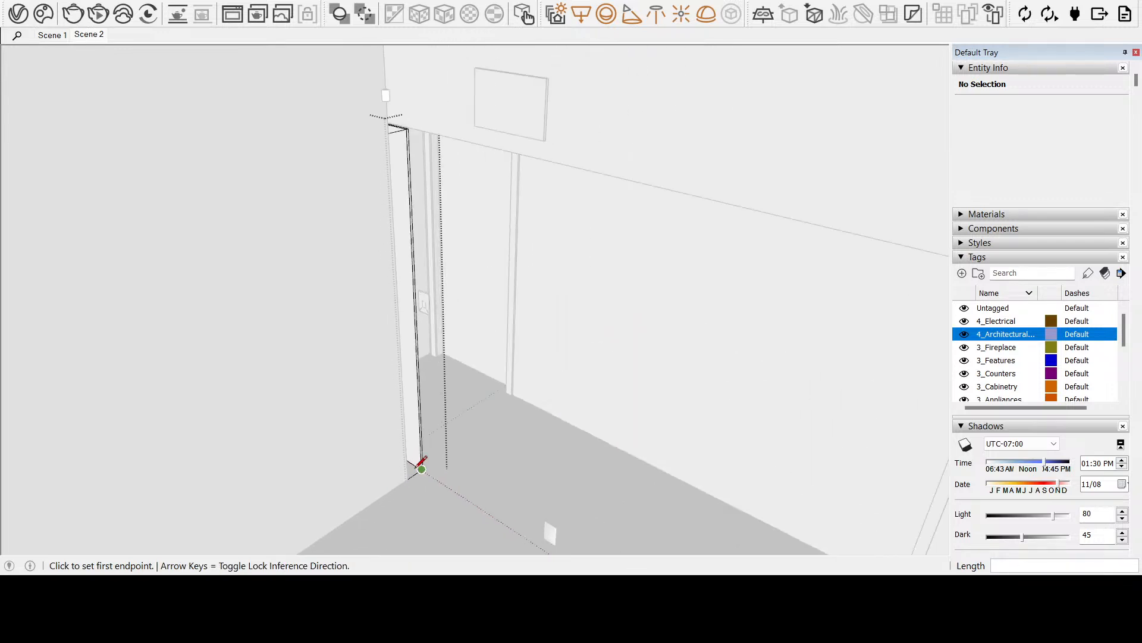
Open the adjoining wall group and draw a 6' 10" by 5" rectangle from the wall edge across the gap beside the door trim
click(19, 192)
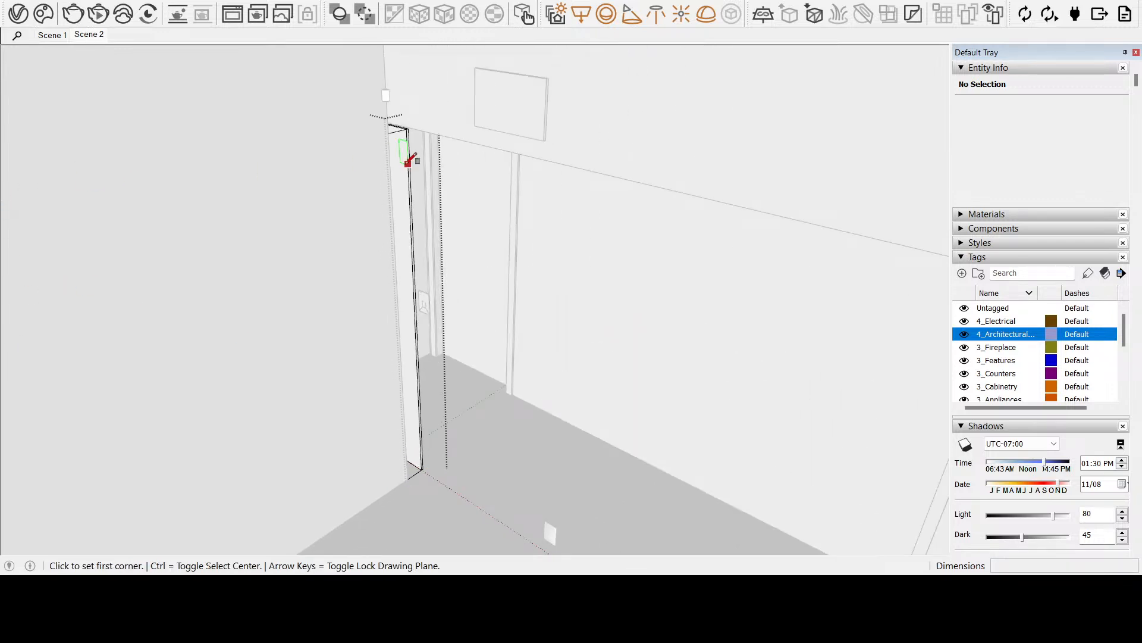
click(23, 81)
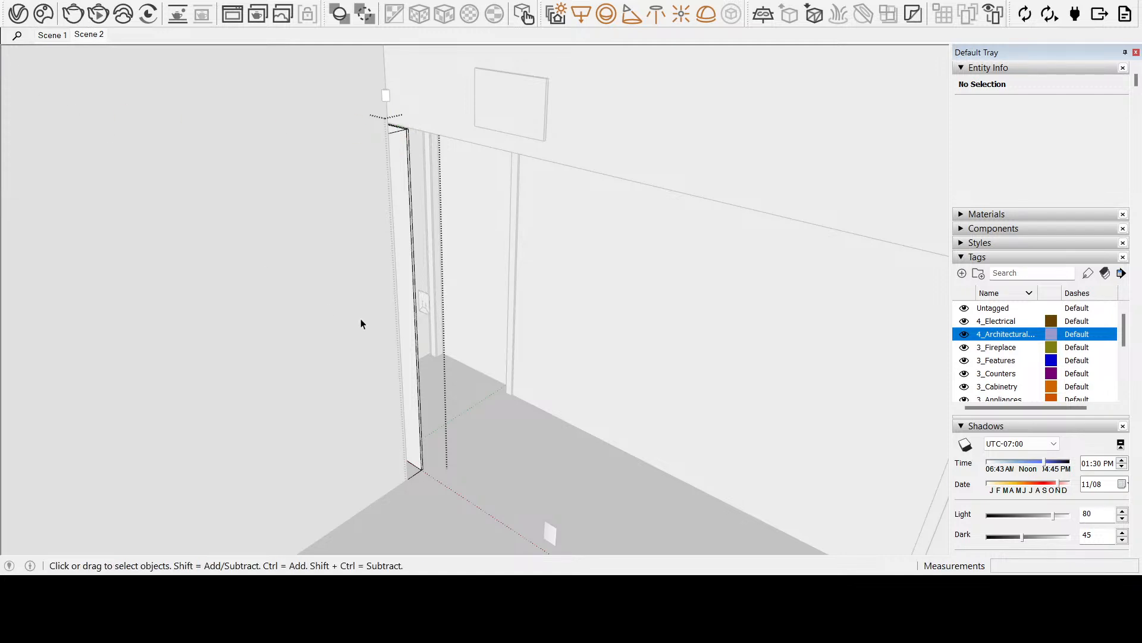
double_click(249, 255)
click(10, 188)
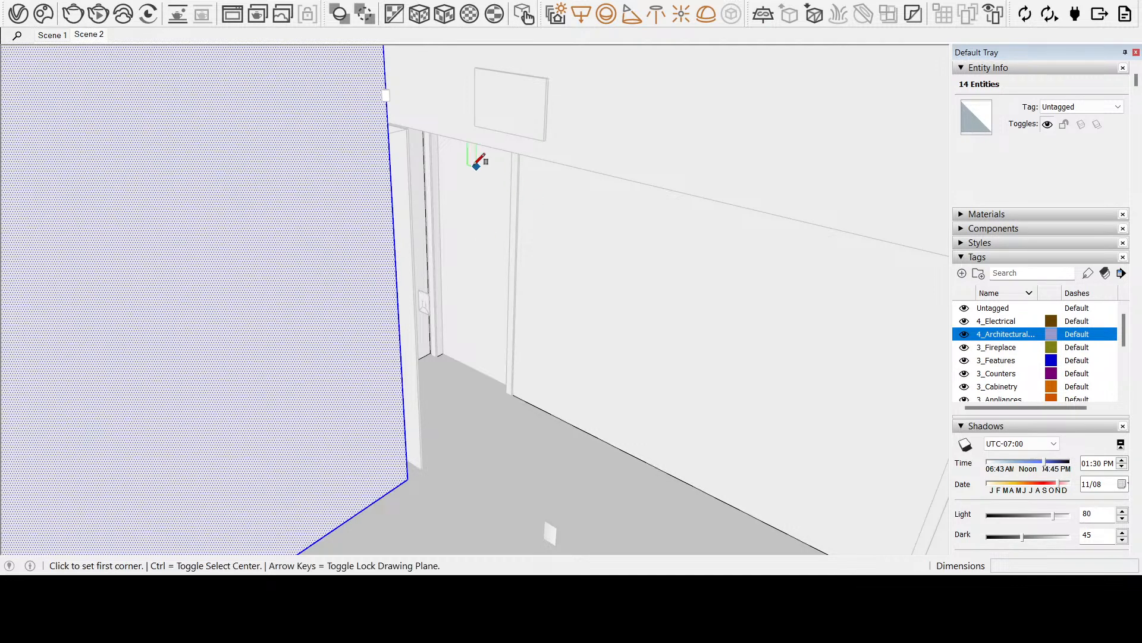
click(388, 132)
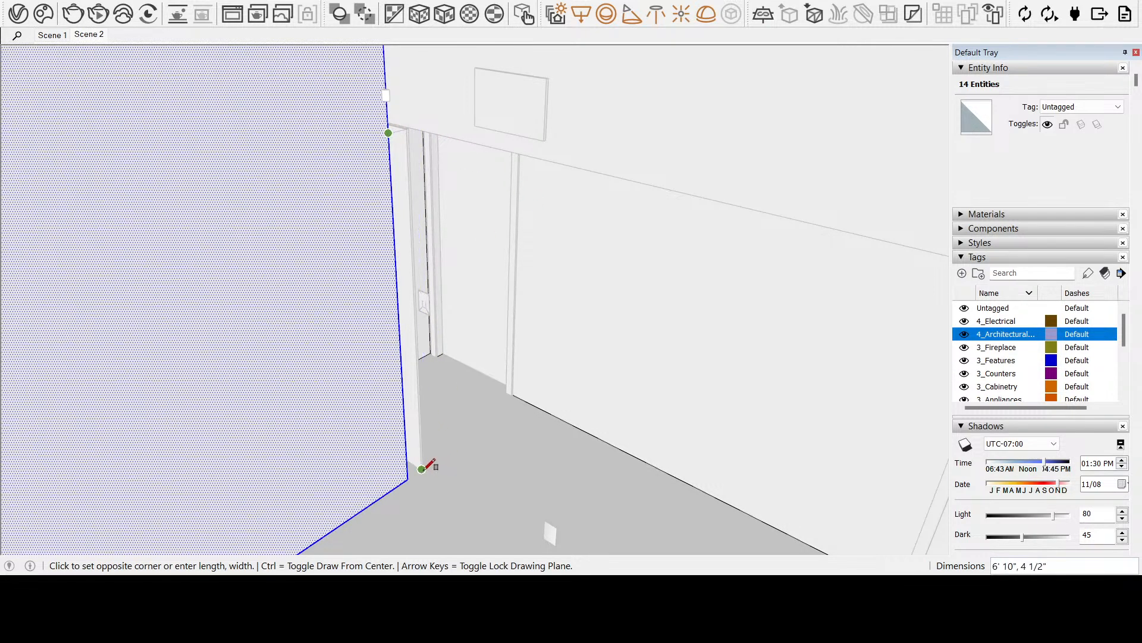
scroll(428, 466, up, 6)
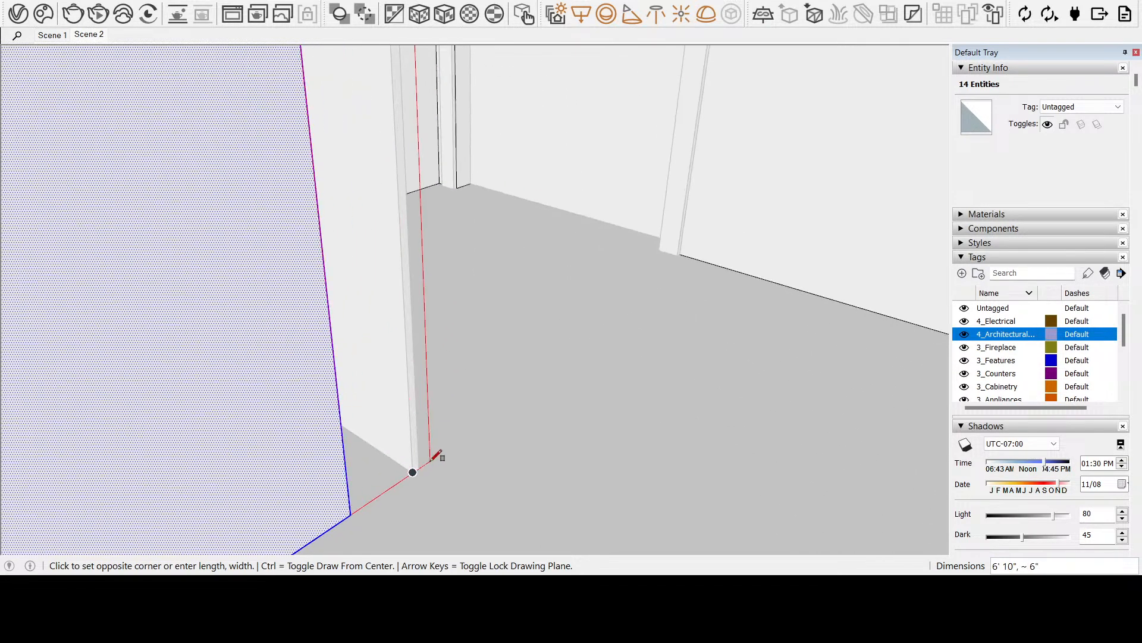
click(428, 466)
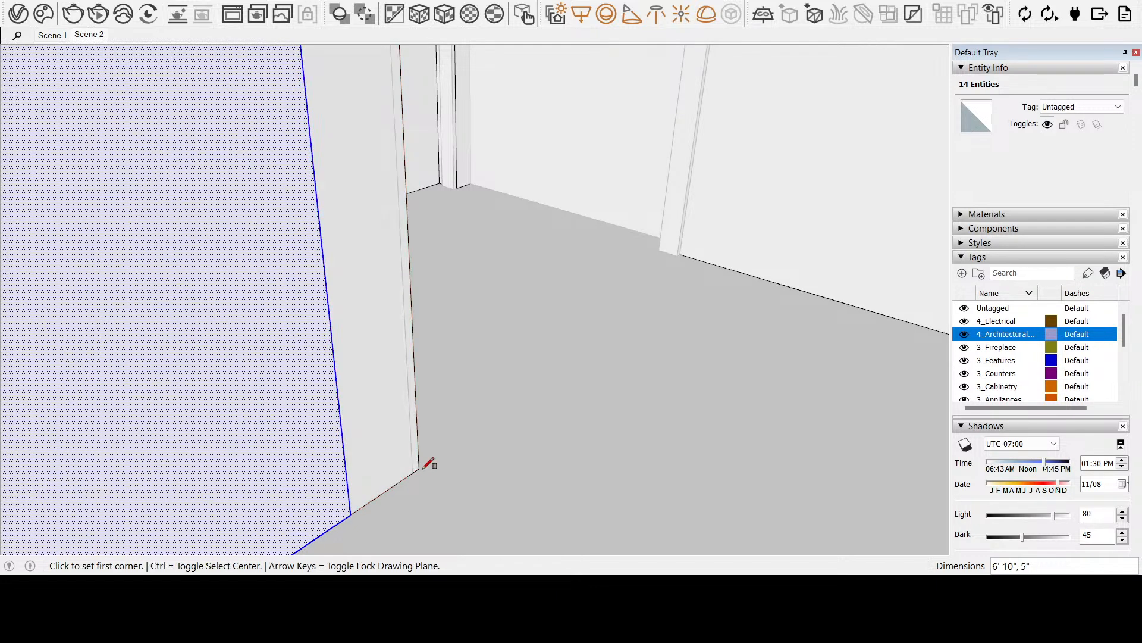
Delete the 6' 10" edge between the new rectangle and the wall face to merge them
scroll(458, 451, down, 3)
middle_drag(458, 450, 369, 473)
scroll(354, 435, down, 2)
key(space)
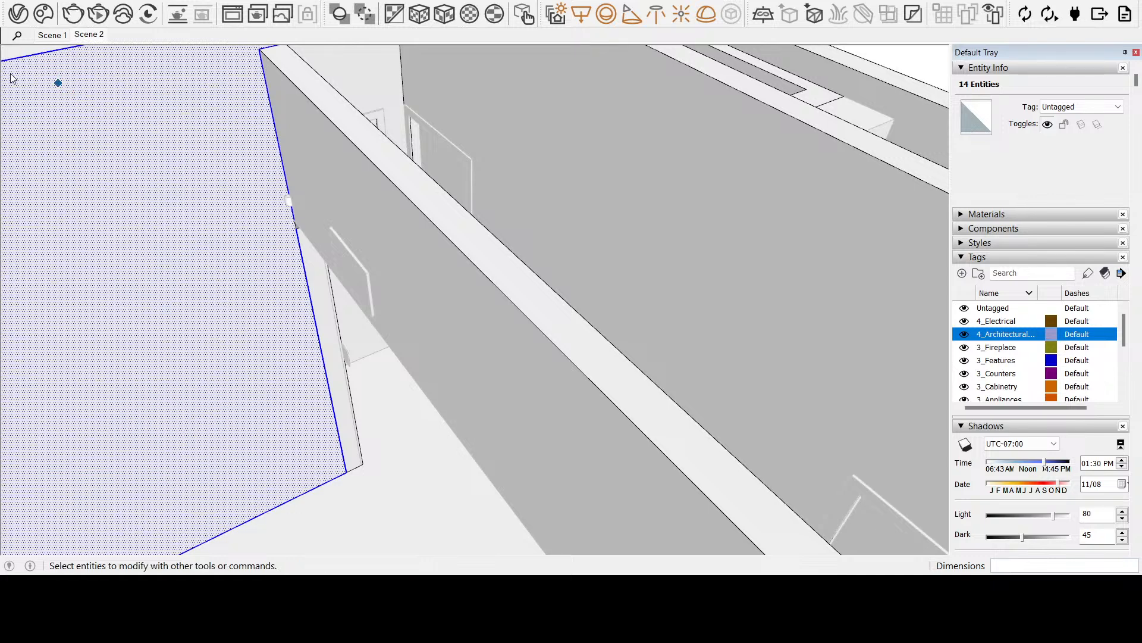
click(11, 65)
scroll(341, 445, down, 2)
scroll(342, 445, up, 4)
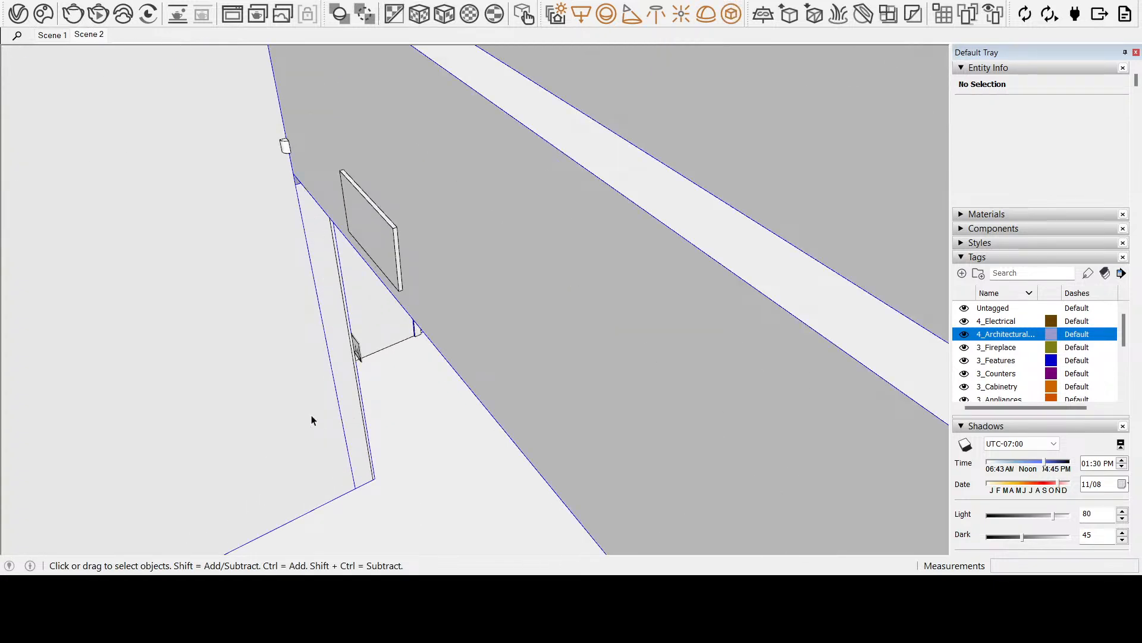
click(341, 410)
key(Delete)
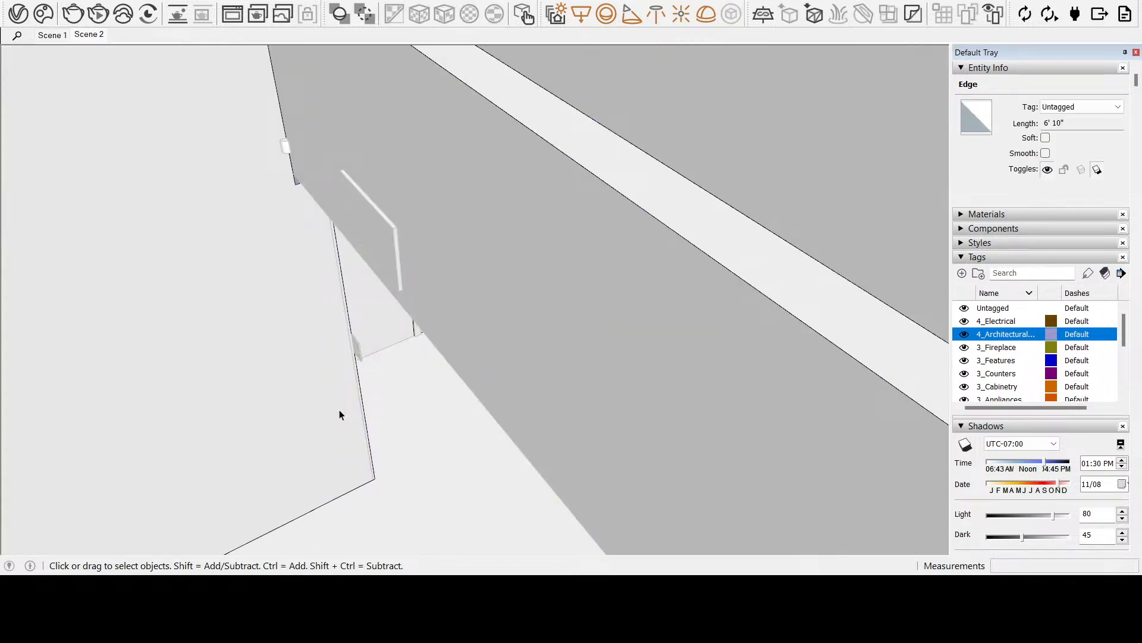
Leave the wall group and inspect the opened-up partition and the bench area from above and from both sides
scroll(336, 410, down, 4)
scroll(333, 381, down, 3)
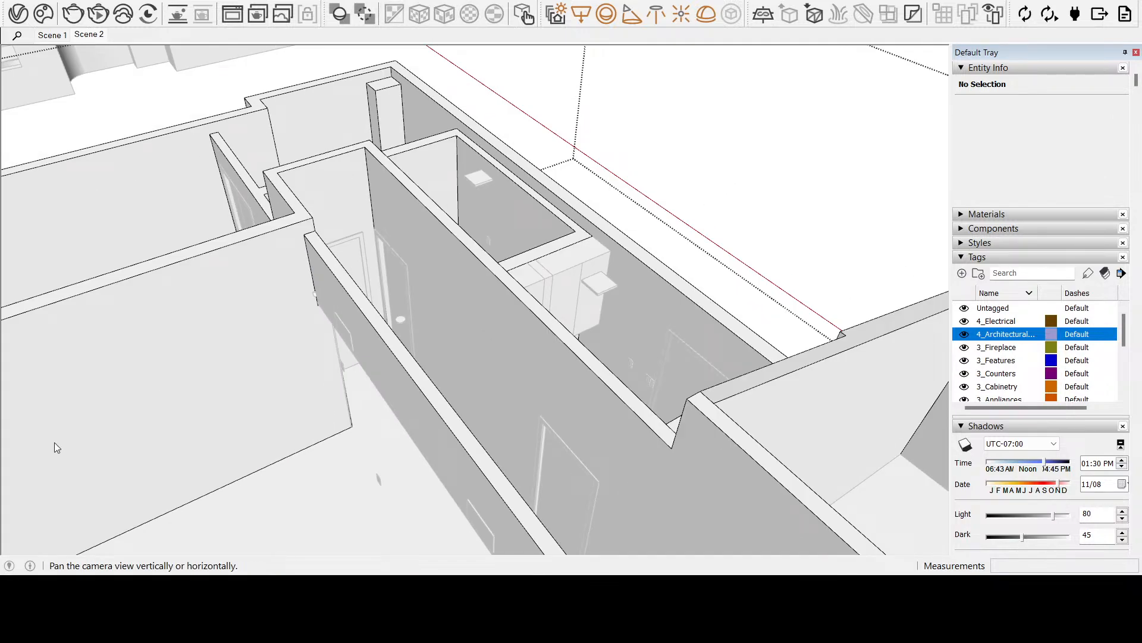
shift+middle_drag(55, 441, 476, 393)
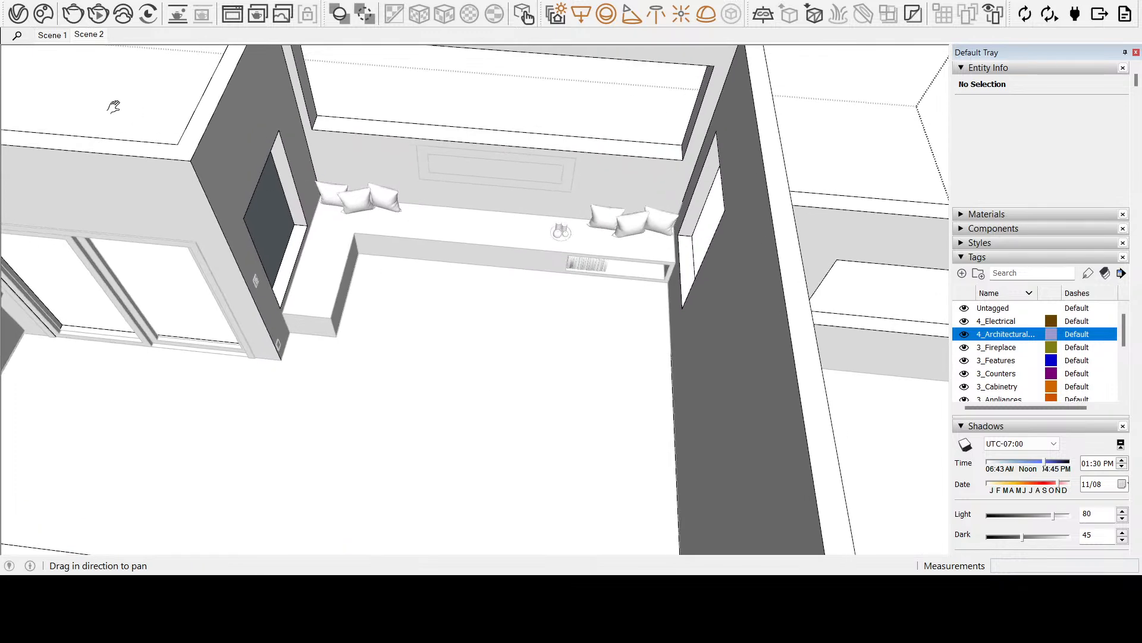
click(278, 212)
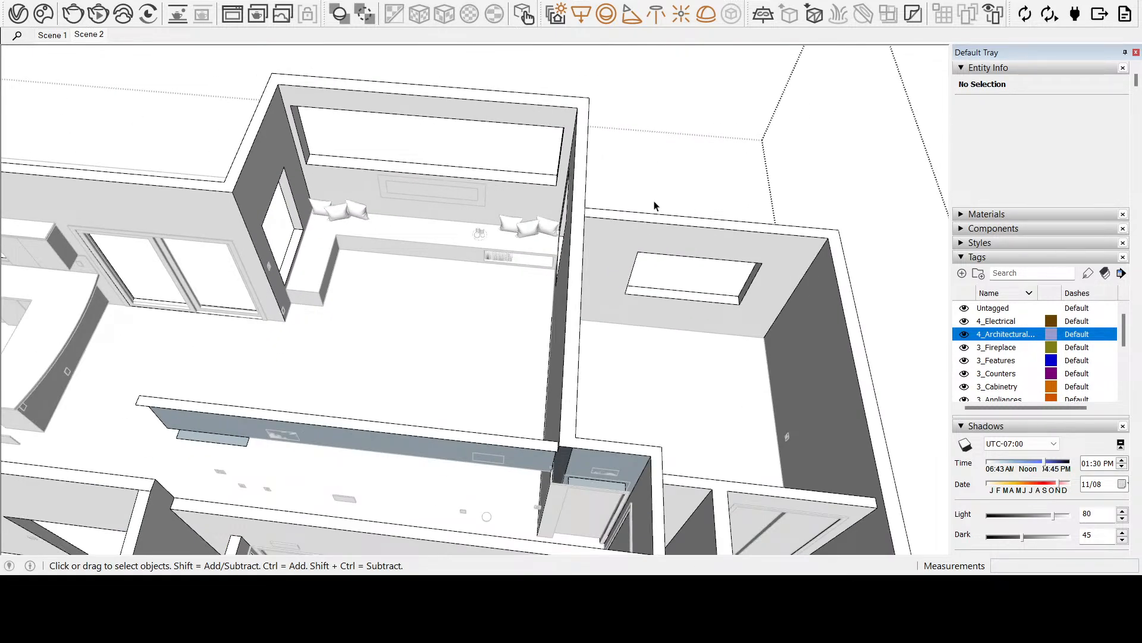
scroll(286, 440, up, 3)
middle_drag(305, 395, 444, 388)
scroll(447, 464, up, 2)
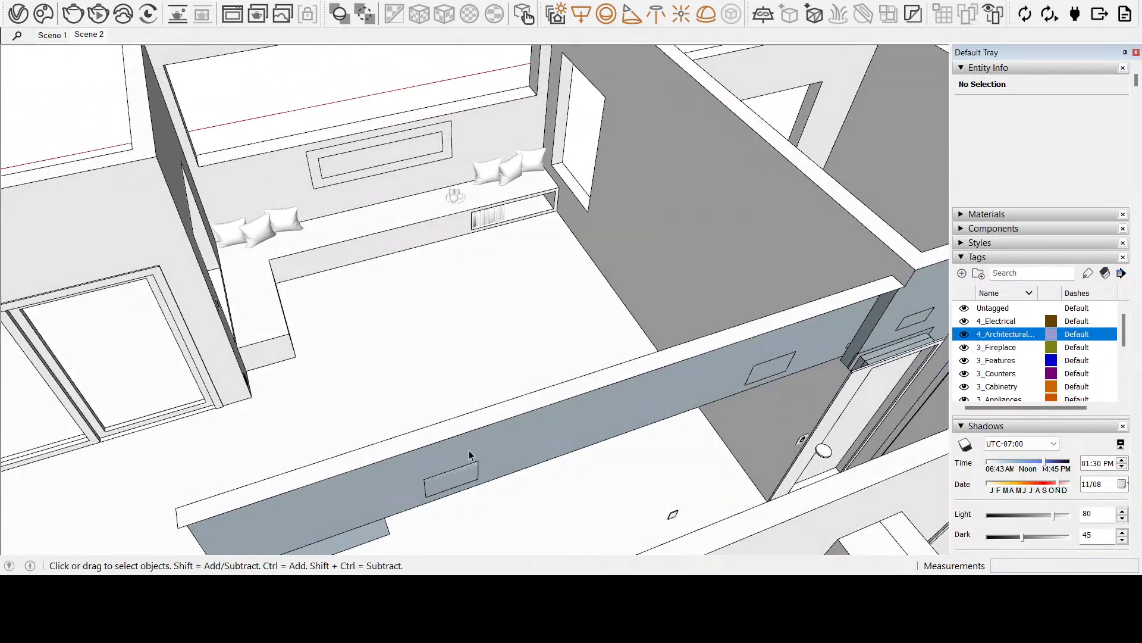
scroll(440, 470, down, 2)
middle_drag(341, 497, 717, 426)
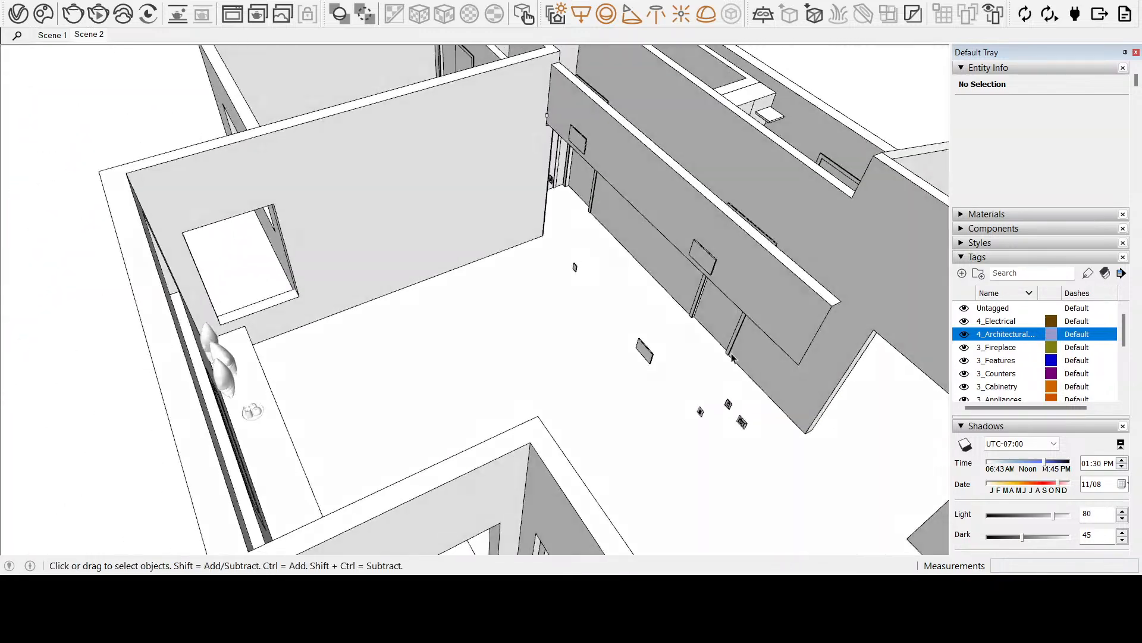
Delete the rectangular panel, blank plate, outlet and switch left floating where the lower partition was removed
scroll(647, 364, up, 3)
middle_drag(656, 381, 877, 265)
click(710, 223)
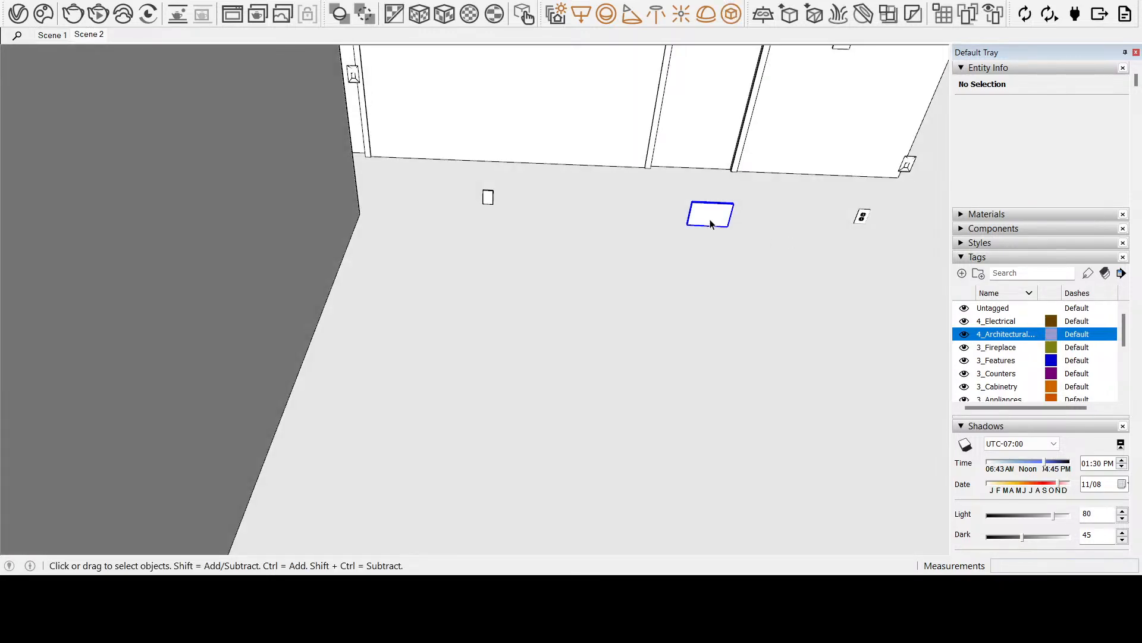
key(Delete)
click(488, 197)
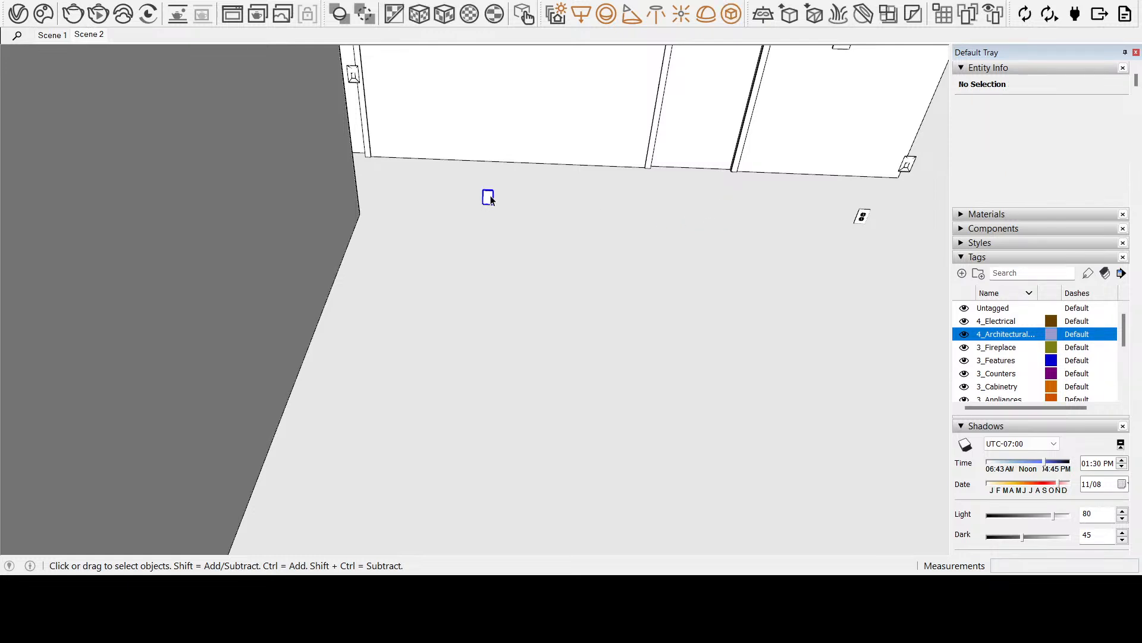
key(Delete)
key(Delete)
click(906, 165)
key(Delete)
middle_drag(700, 224, 690, 223)
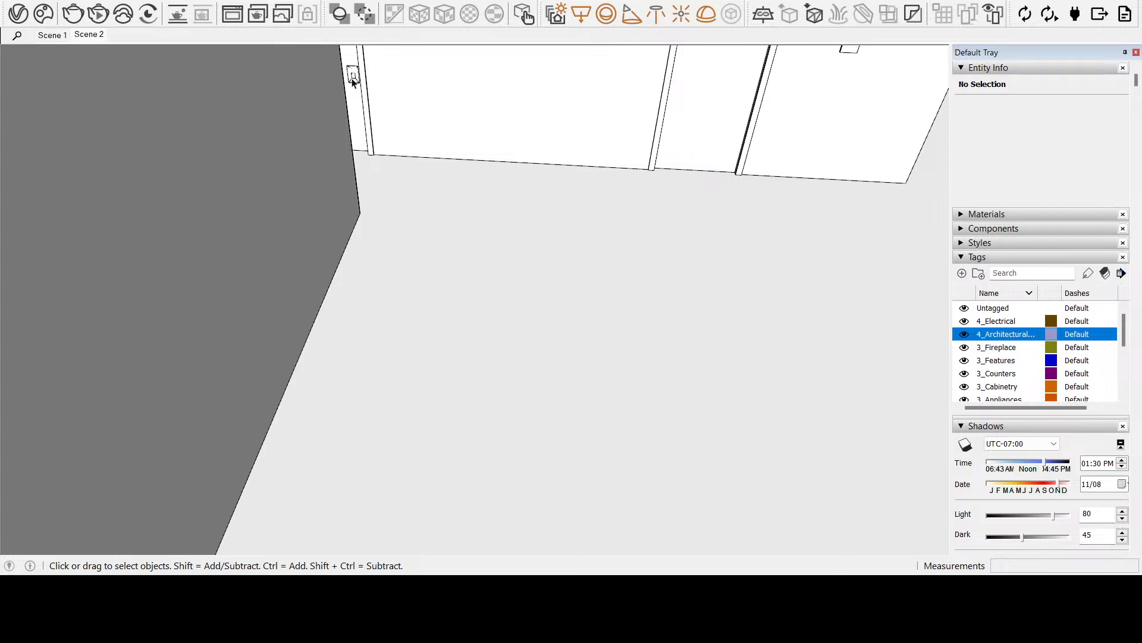
Try to move the light switch beside the door trim to the wall edge, and undo the move
click(353, 80)
scroll(329, 69, up, 3)
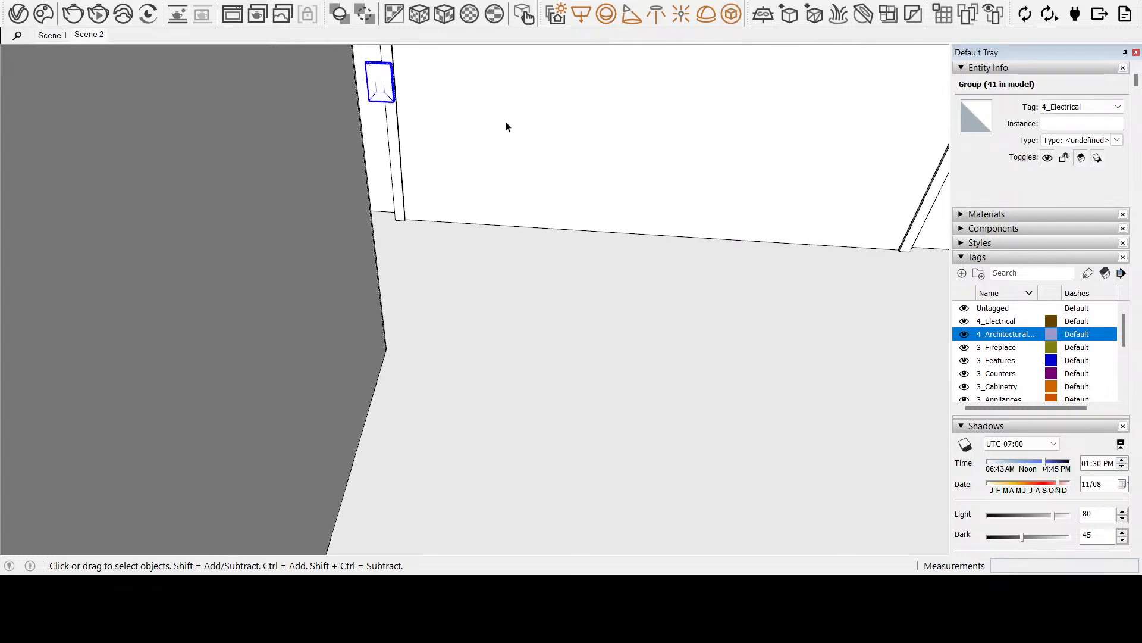
middle_drag(506, 127, 319, 138)
shift+middle_drag(213, 281, 322, 205)
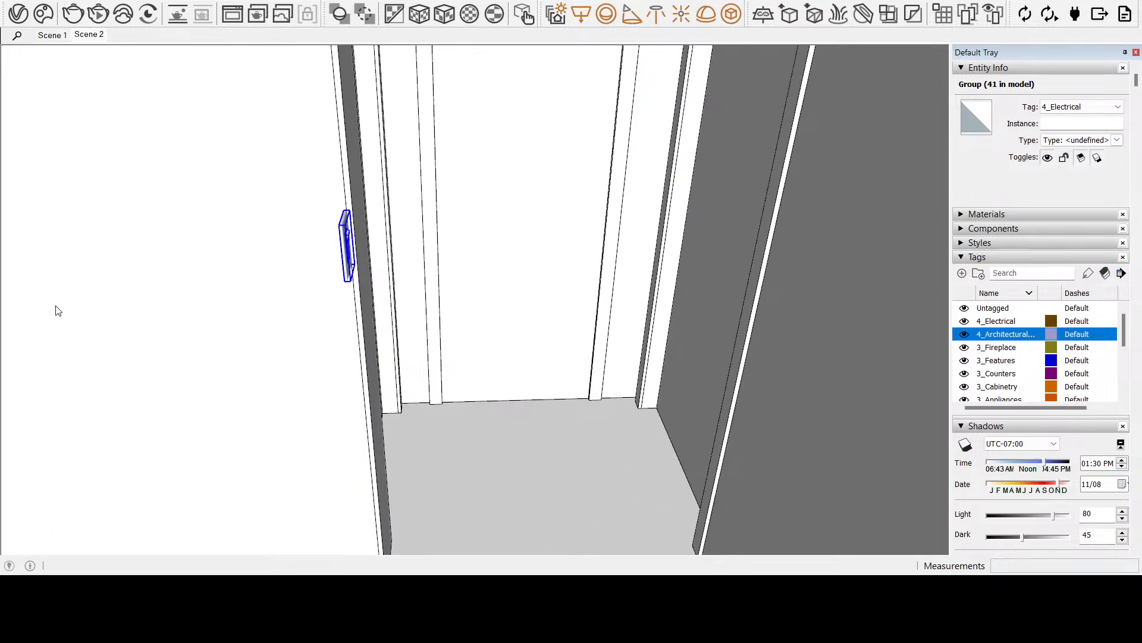
key(m)
scroll(388, 194, up, 3)
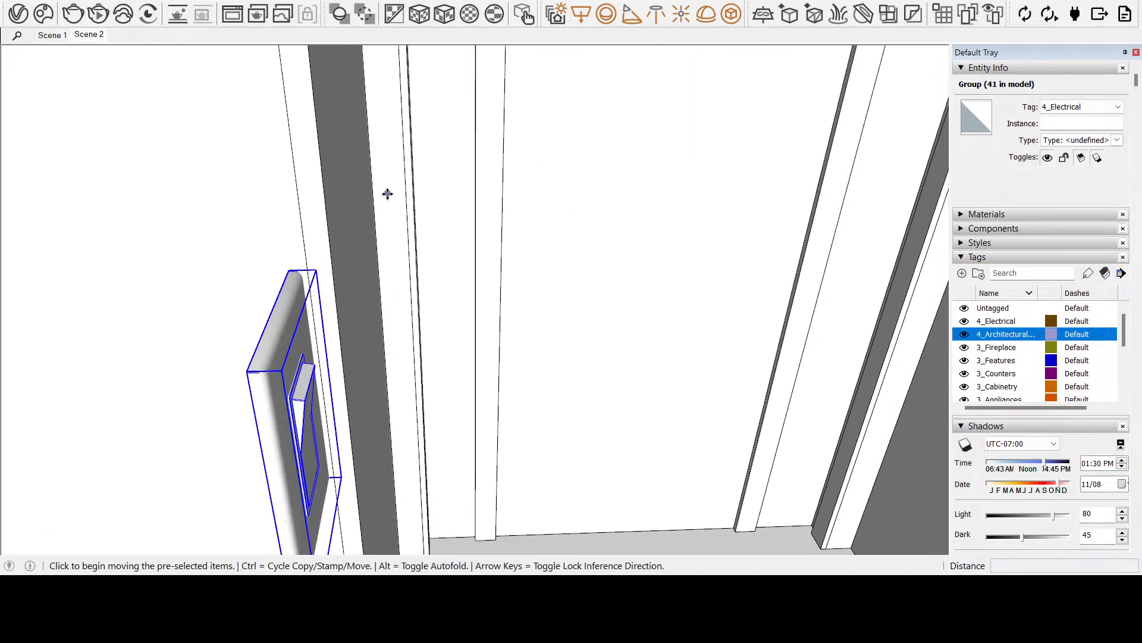
click(248, 372)
click(325, 204)
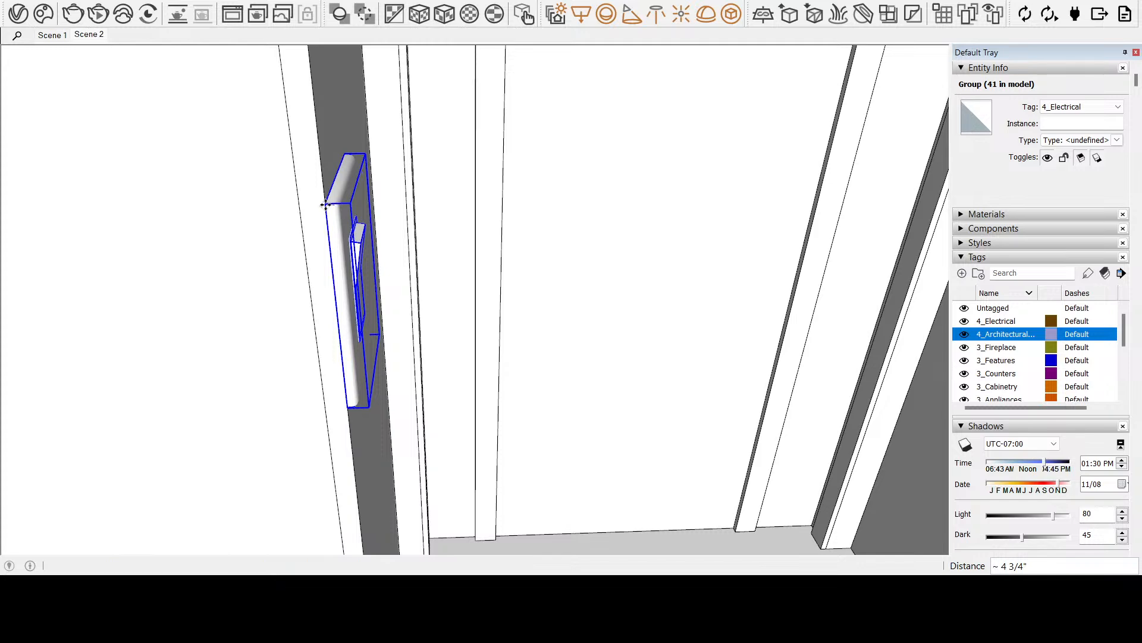
middle_drag(437, 206, 374, 211)
key(ctrl+z)
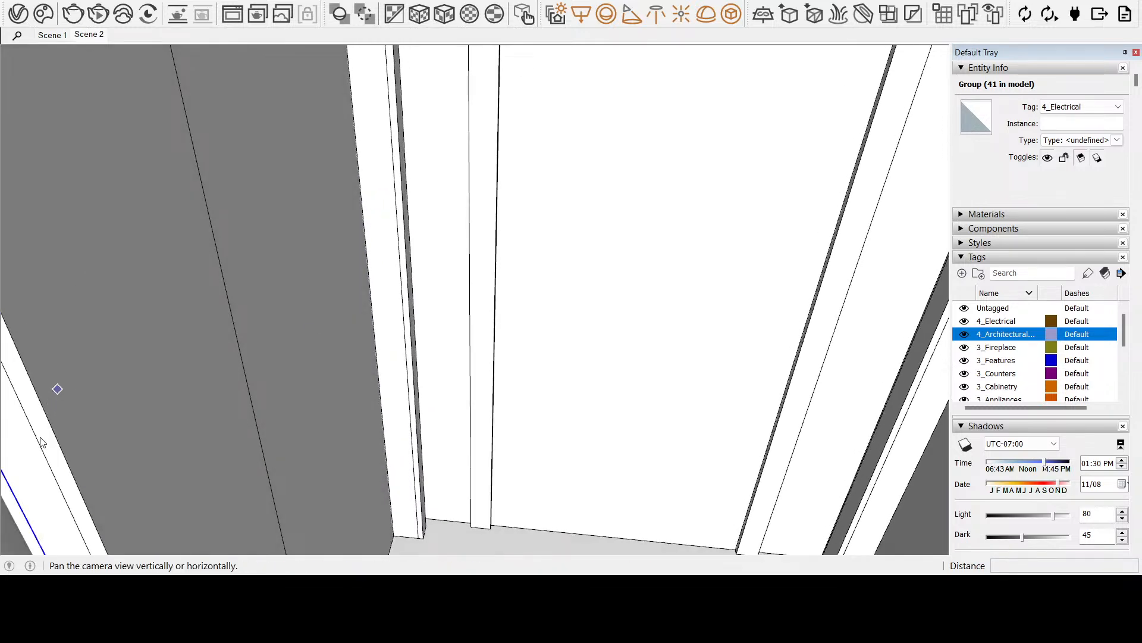
Move the light switch by its upper corner about 4 3/4" across onto the adjoining wall edge
shift+middle_drag(41, 444, 392, 357)
key(m)
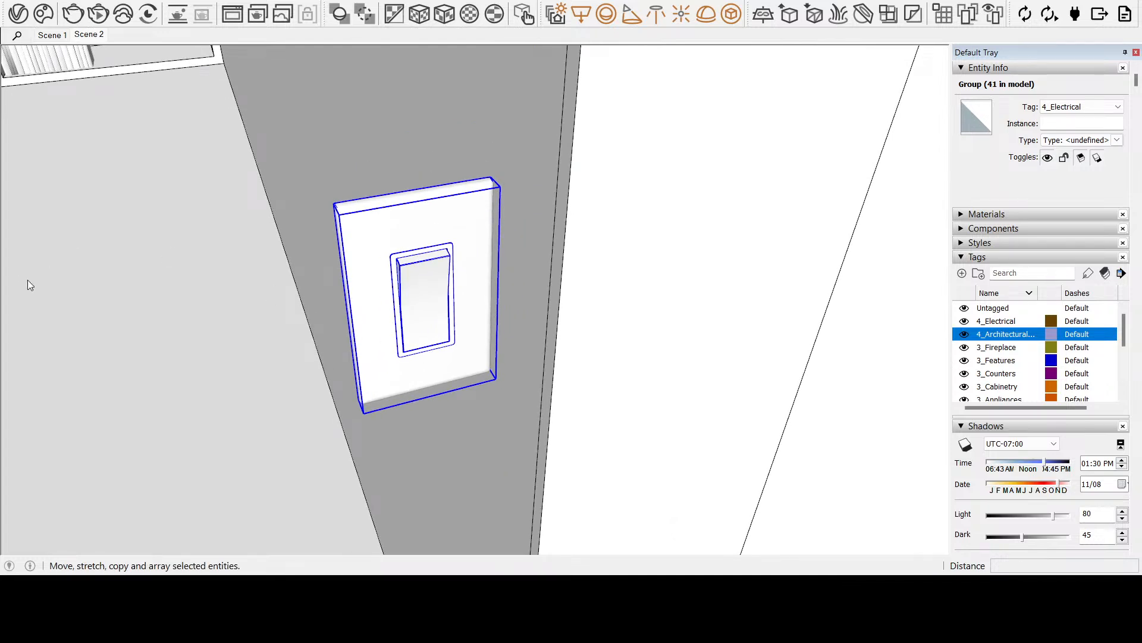
click(332, 202)
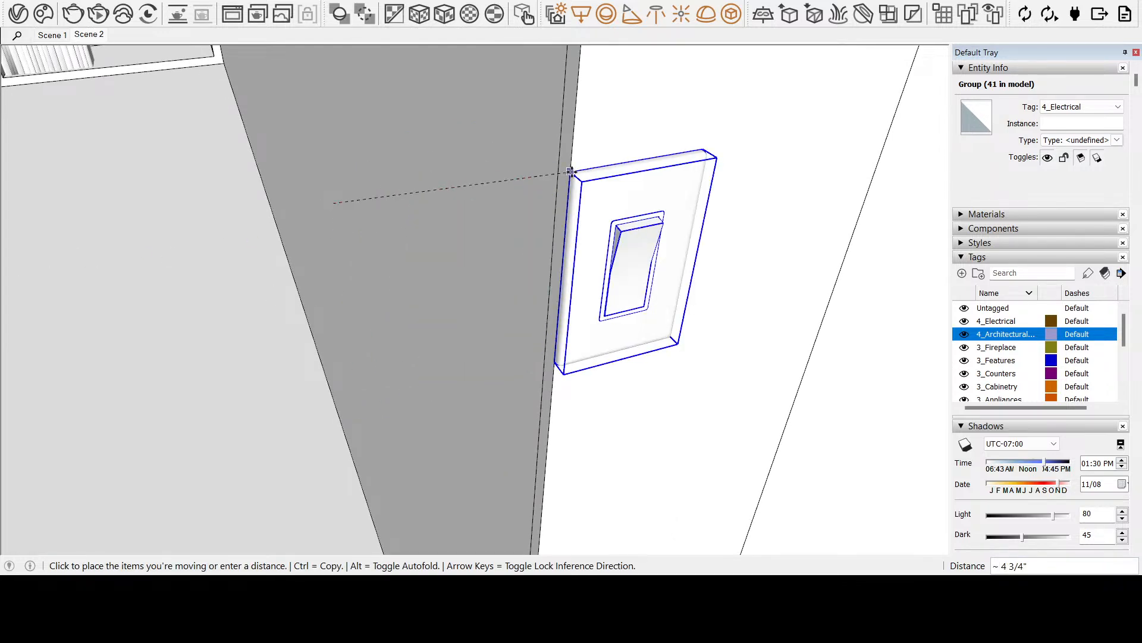
click(570, 173)
click(45, 450)
Insert the Sofa Sectional 002 model and place it on the open floor in front of the wraparound bench
drag(185, 373, 614, 472)
middle_drag(286, 274, 440, 238)
drag(440, 333, 620, 467)
scroll(550, 434, down, 4)
middle_drag(555, 432, 433, 369)
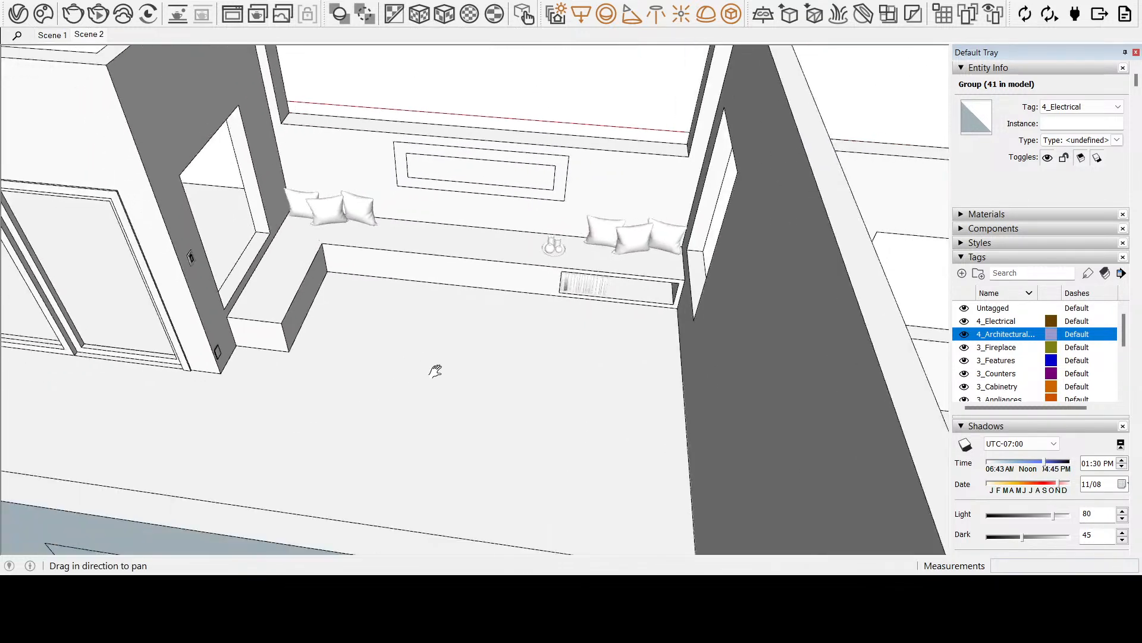
click(33, 71)
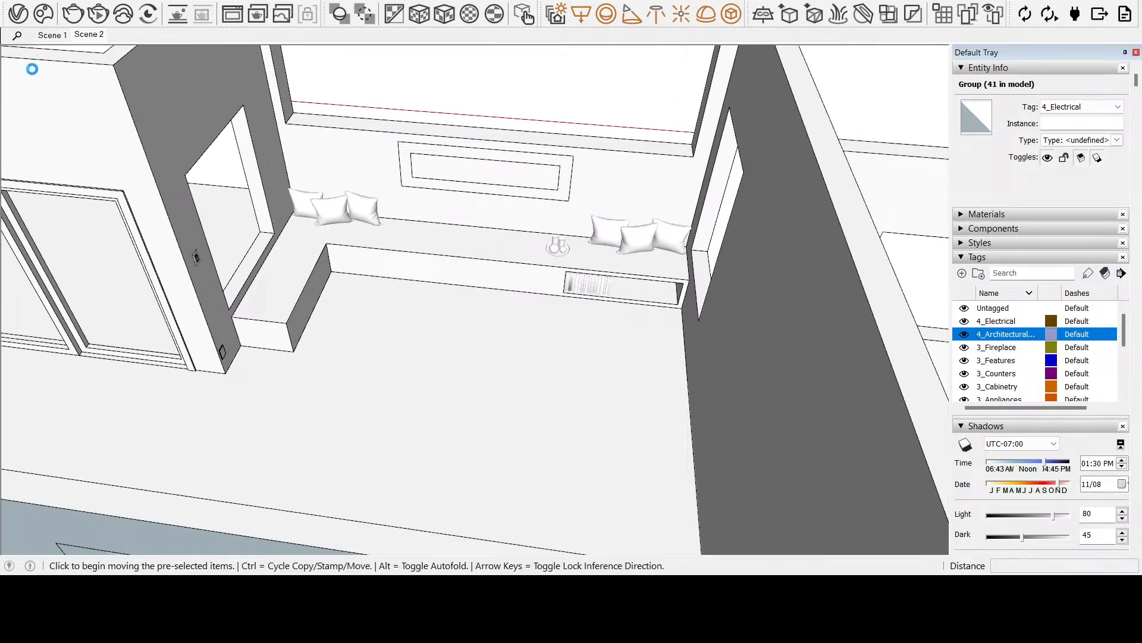
middle_drag(240, 436, 613, 429)
scroll(363, 472, down, 2)
click(44, 14)
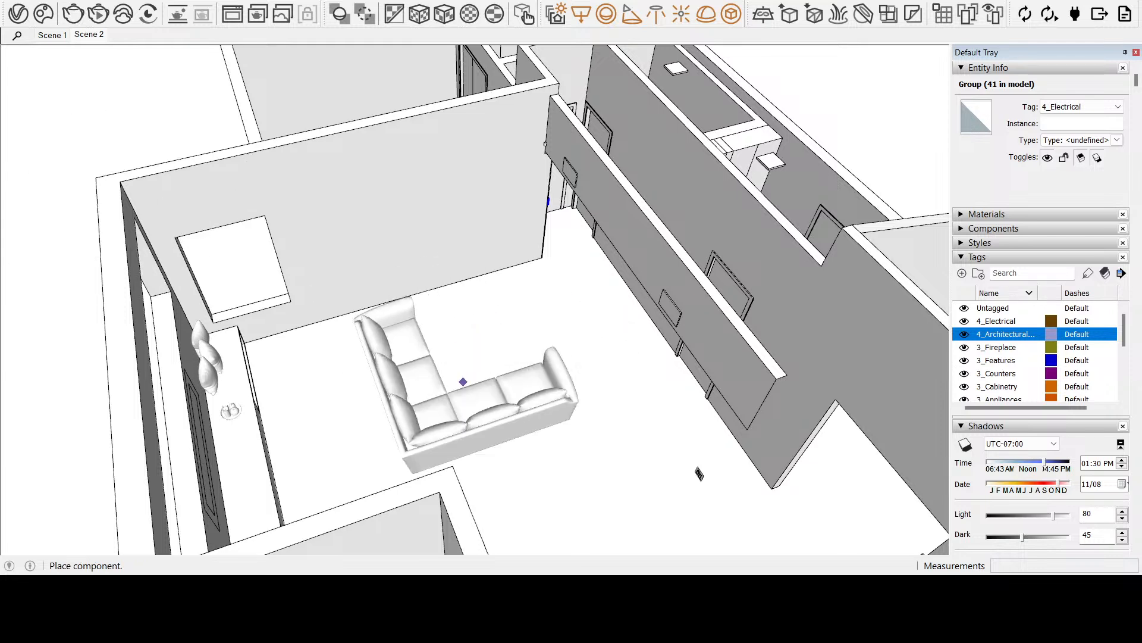
click(535, 390)
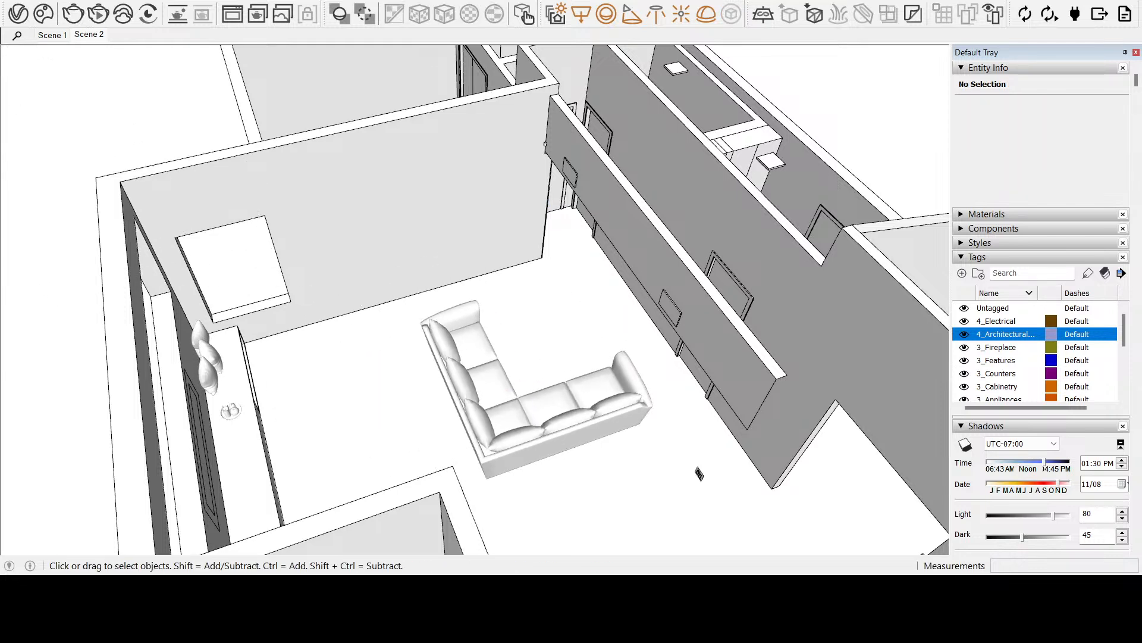
Rotate the sectional sofa 180 degrees about a point on the floor between the sofa and the bench
click(503, 409)
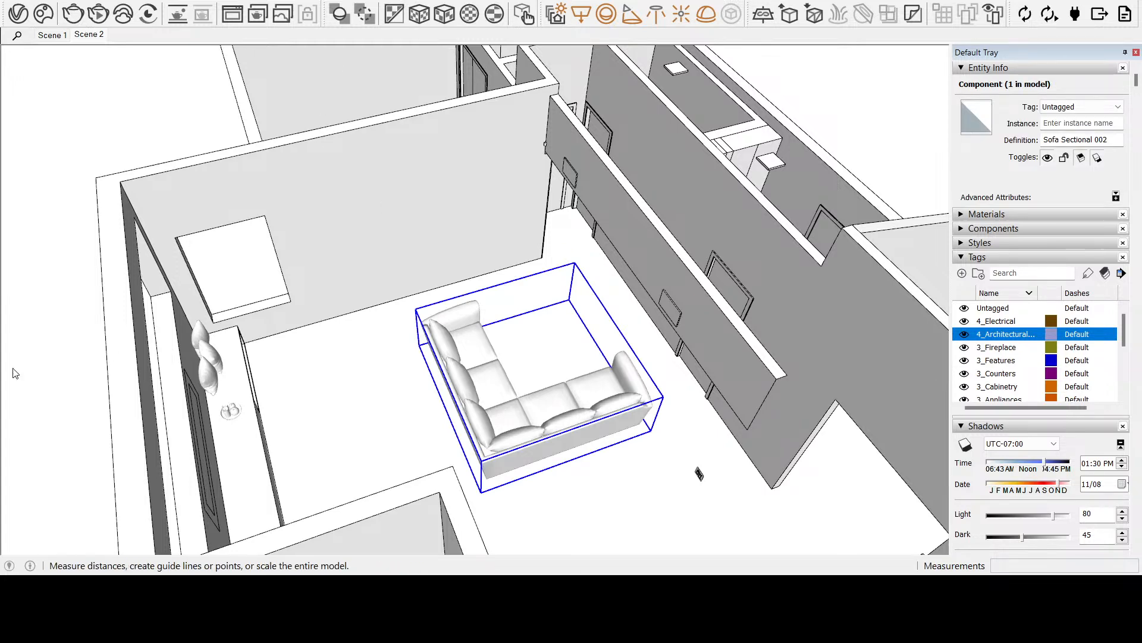
key(q)
click(365, 415)
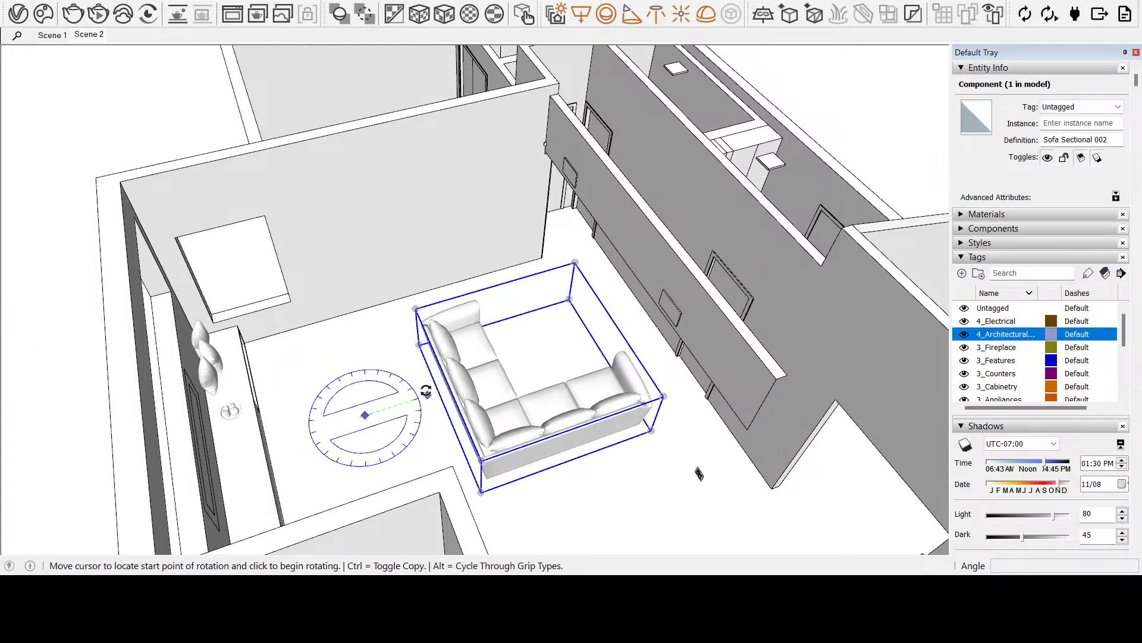
click(426, 394)
click(301, 436)
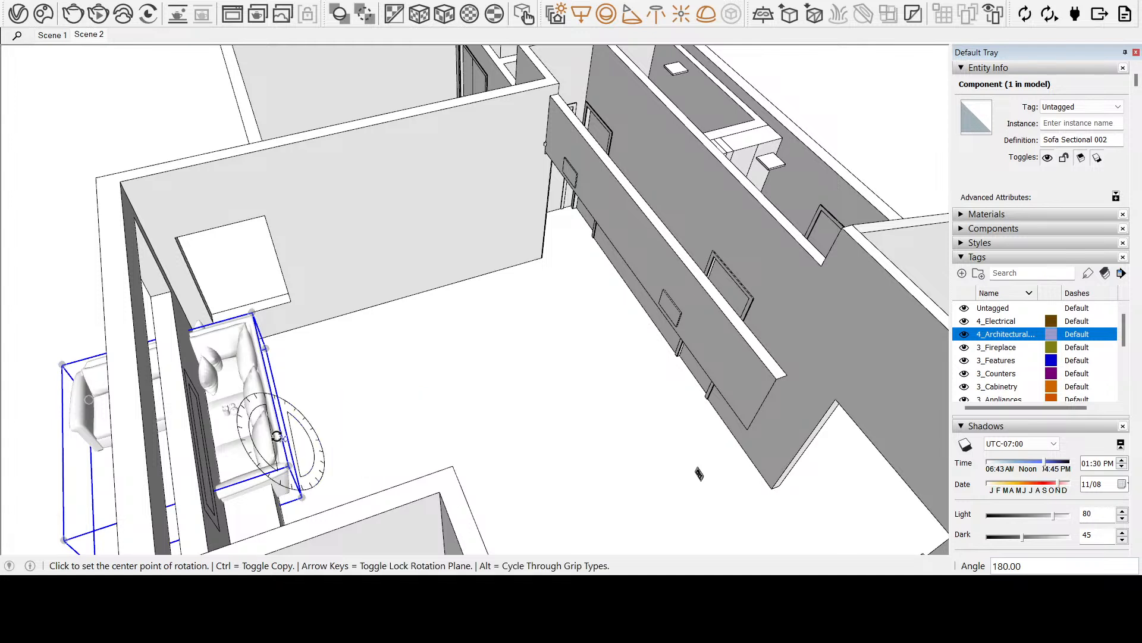
Move the rotated sofa about 11' 7 1/2" along the green axis, from the bench back into the middle of the room
key(m)
click(310, 466)
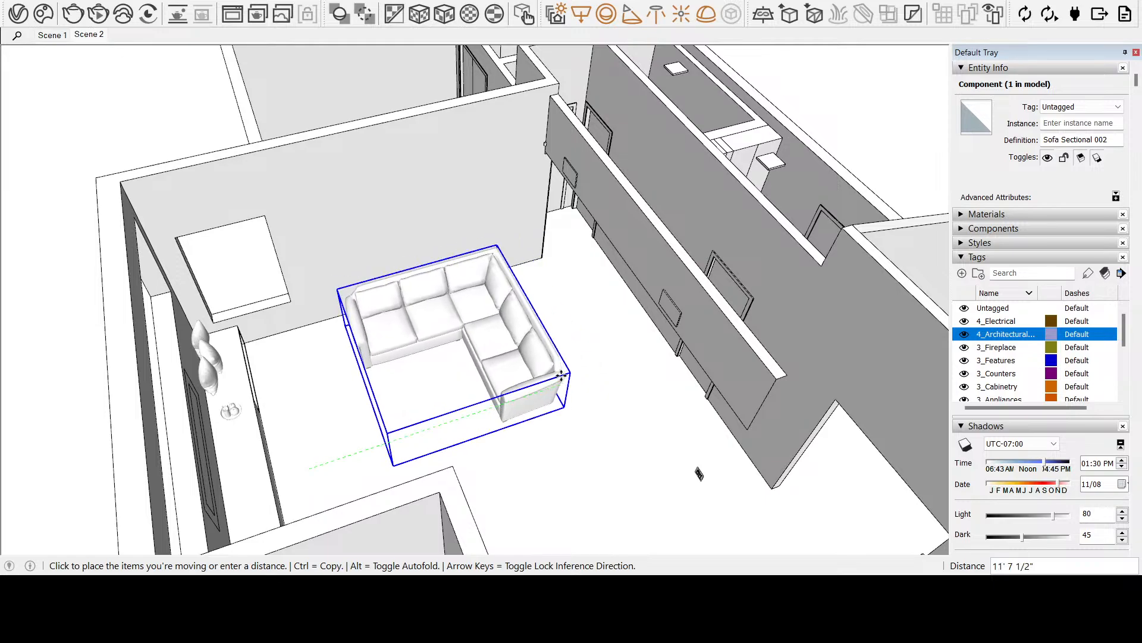
click(558, 381)
Delete the electrical fixture left floating in the opening beyond the end of the remaining partition
middle_drag(447, 365, 274, 485)
scroll(291, 391, up, 5)
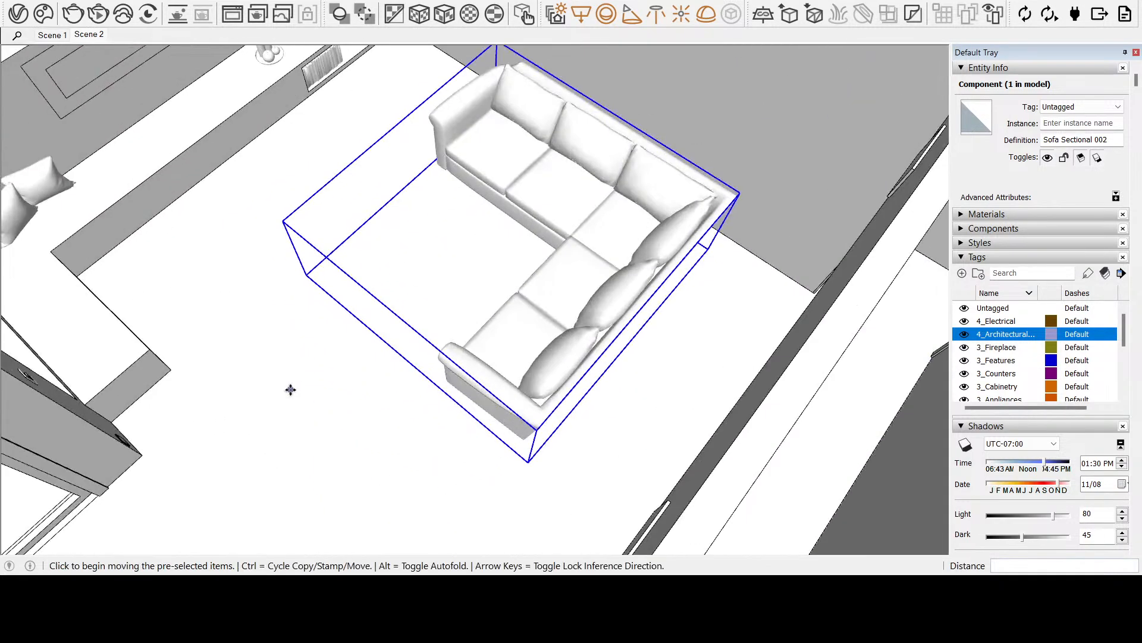
middle_drag(428, 420, 118, 367)
scroll(248, 270, down, 3)
middle_drag(249, 271, 332, 140)
drag(604, 89, 553, 324)
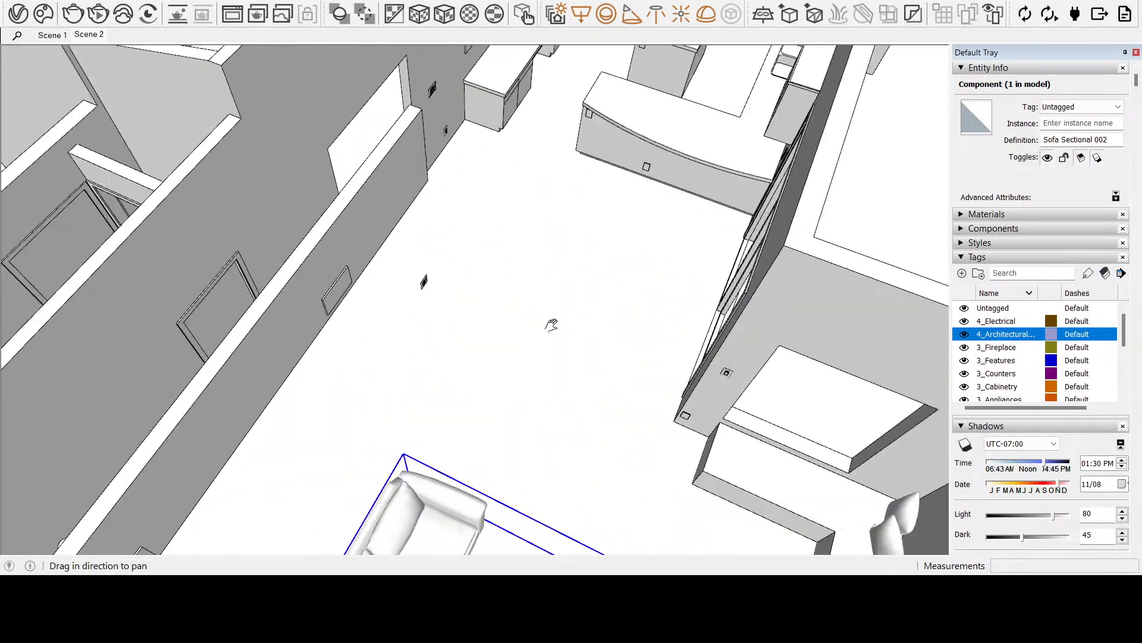
scroll(553, 323, up, 3)
mouse_move(458, 256)
mouse_down()
mouse_move(462, 347)
mouse_move(472, 303)
mouse_up()
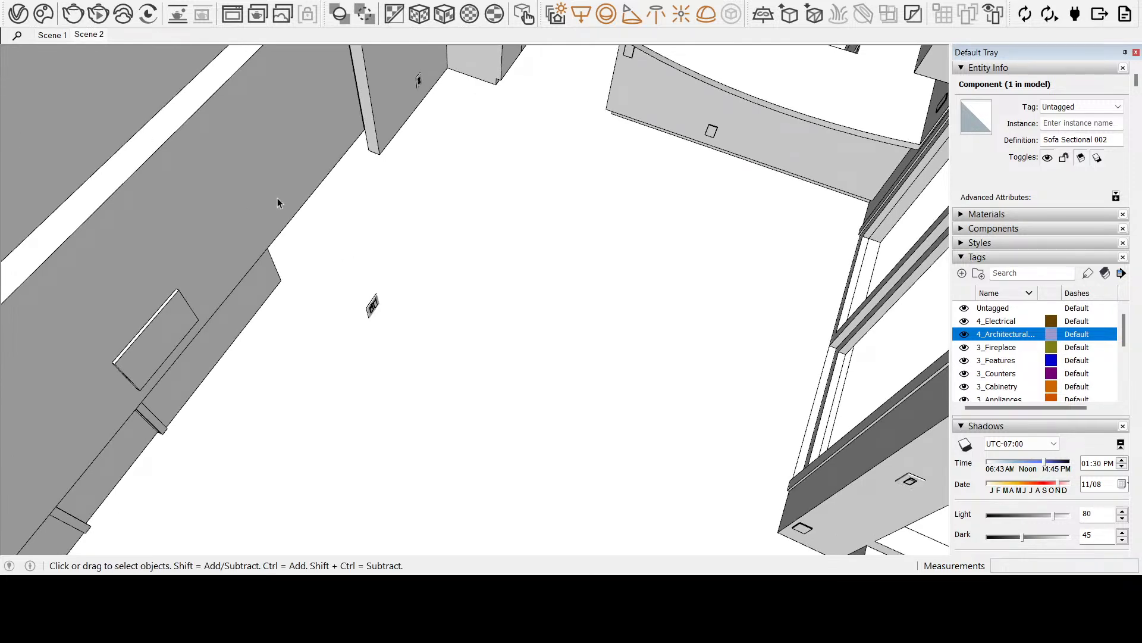
click(372, 305)
key(Delete)
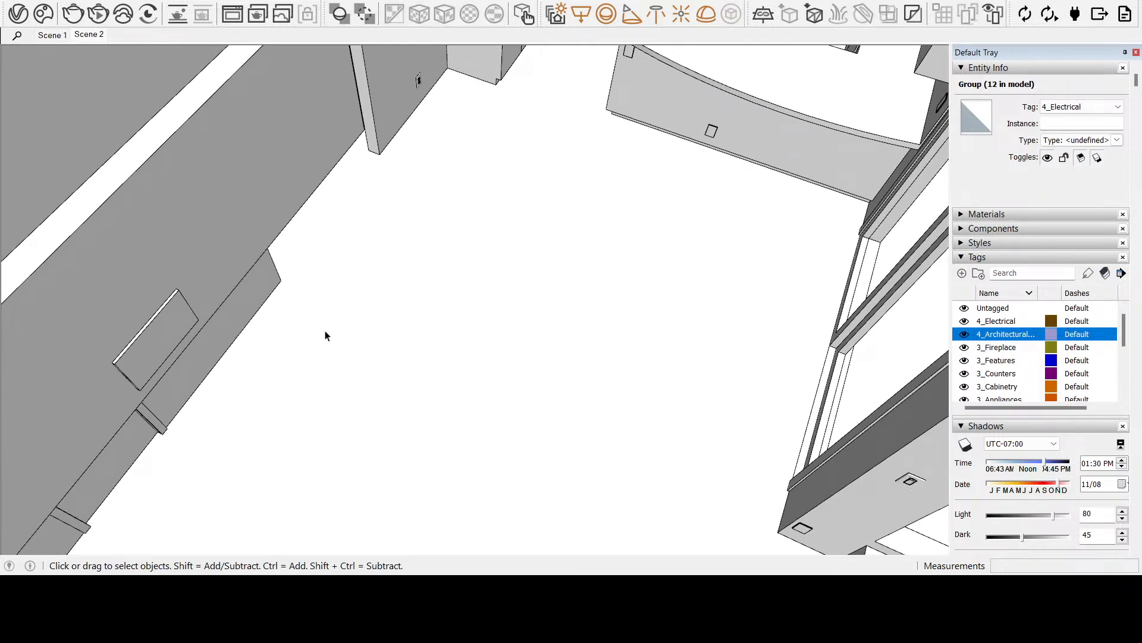
Move the sectional sofa about 2' 1/2" so its back corner sits by the wall end next to the partition opening
click(50, 453)
drag(428, 369, 671, 327)
middle_drag(670, 327, 476, 352)
drag(476, 351, 665, 337)
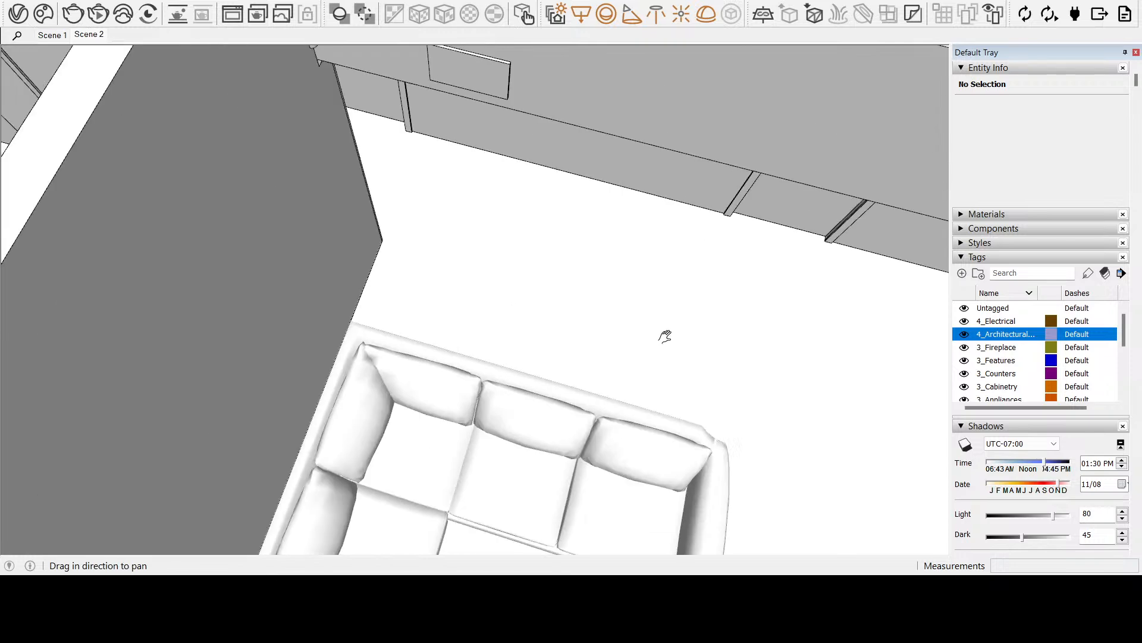
scroll(666, 336, down, 2)
middle_drag(694, 350, 434, 362)
drag(434, 362, 678, 391)
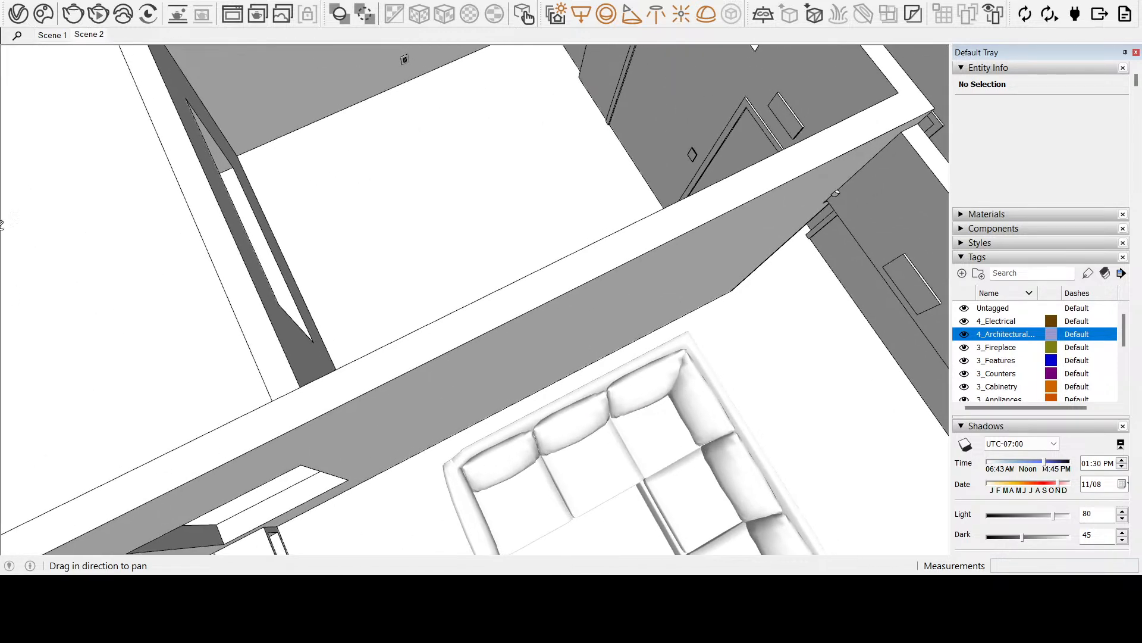
click(24, 284)
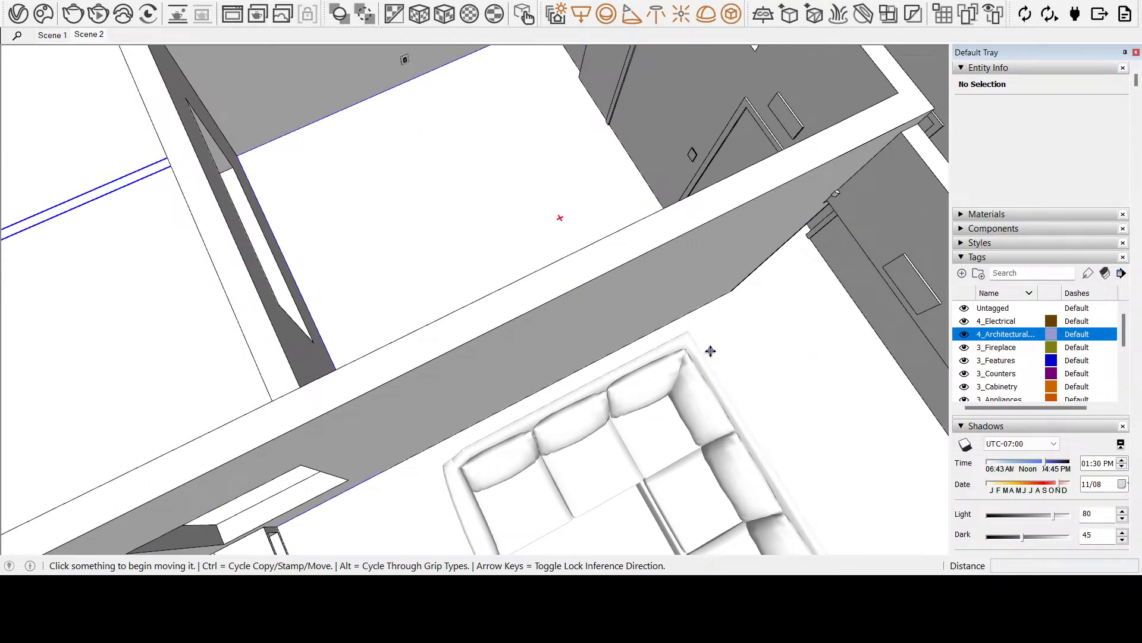
click(703, 363)
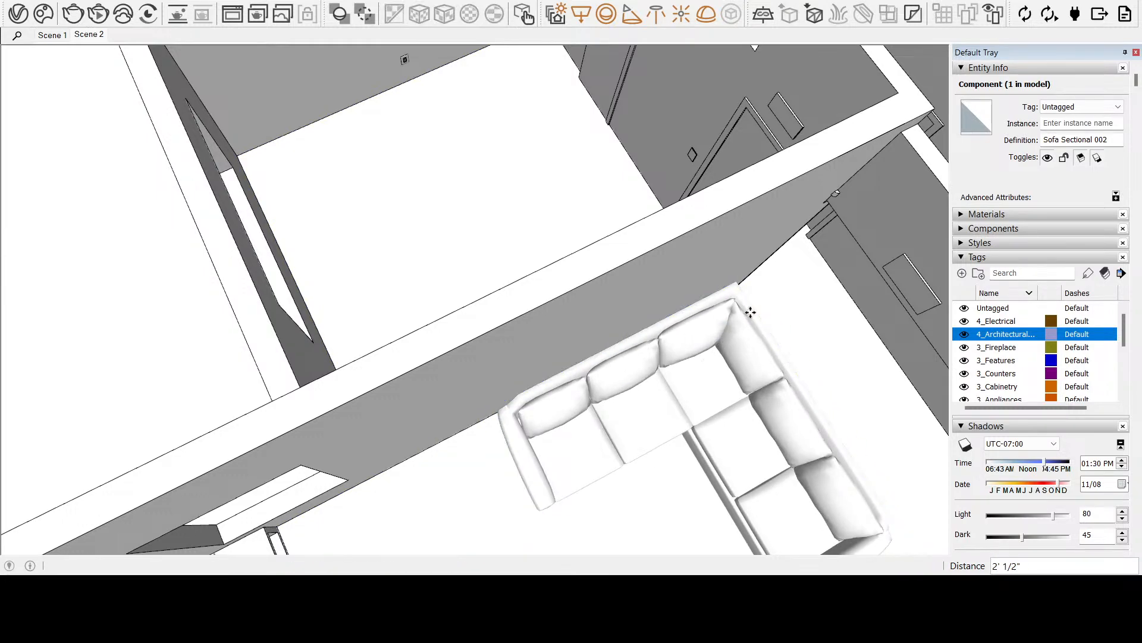
middle_drag(747, 311, 533, 248)
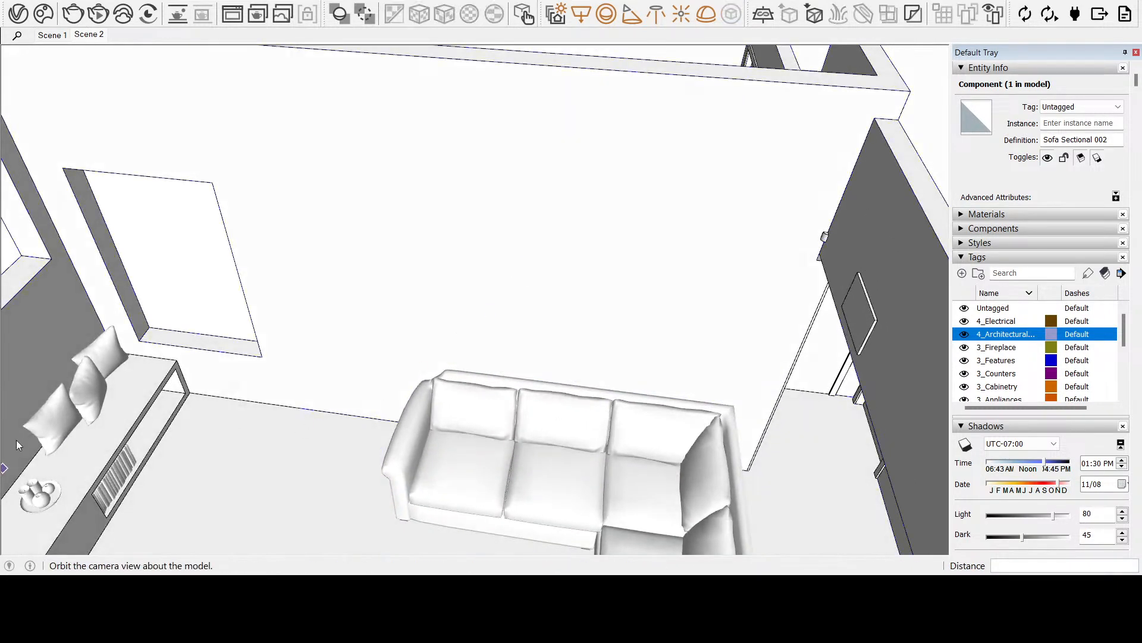
click(5, 441)
Measure the distance from the sofa's seat across the room to the framed panel on the bench wall
drag(384, 421, 497, 184)
middle_drag(497, 184, 405, 354)
scroll(408, 361, down, 7)
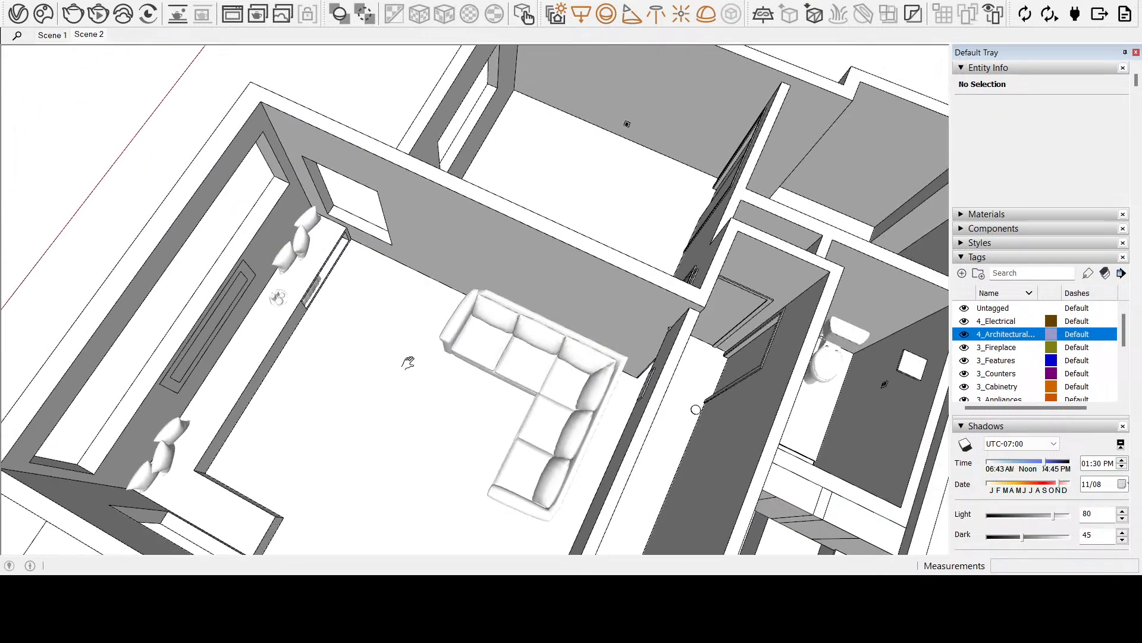
drag(426, 314, 441, 280)
key(space)
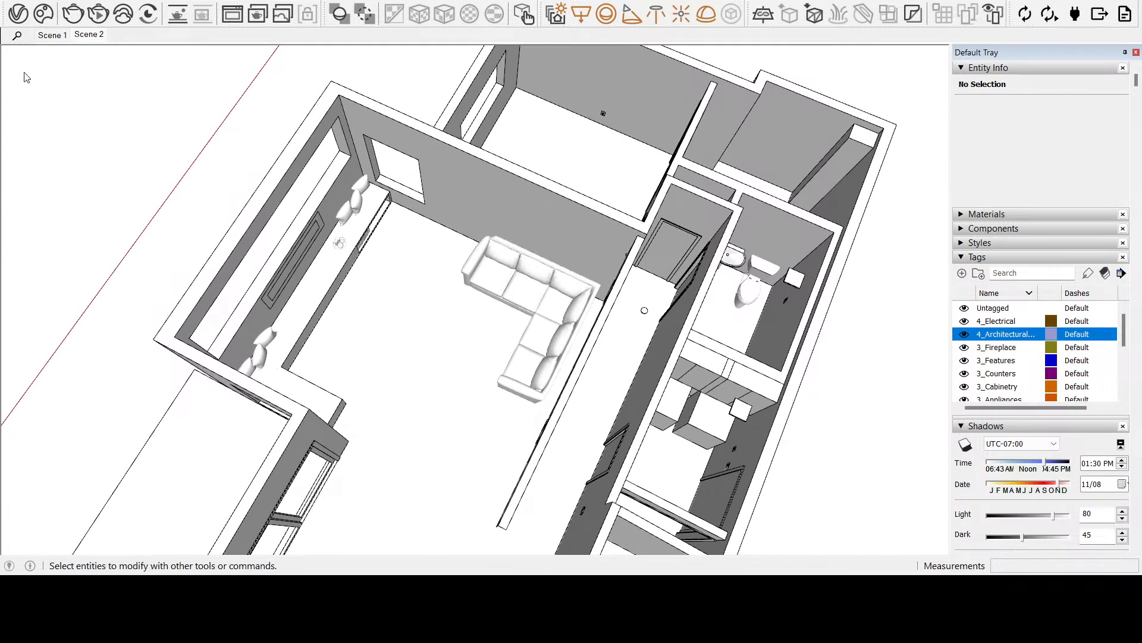
click(553, 319)
key(t)
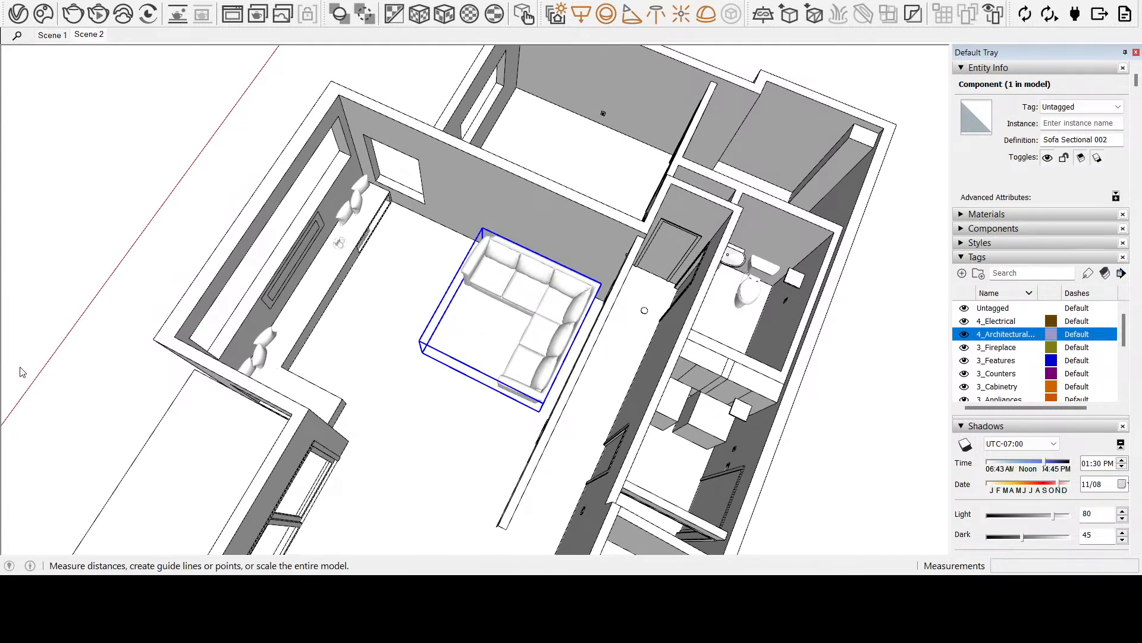
click(519, 345)
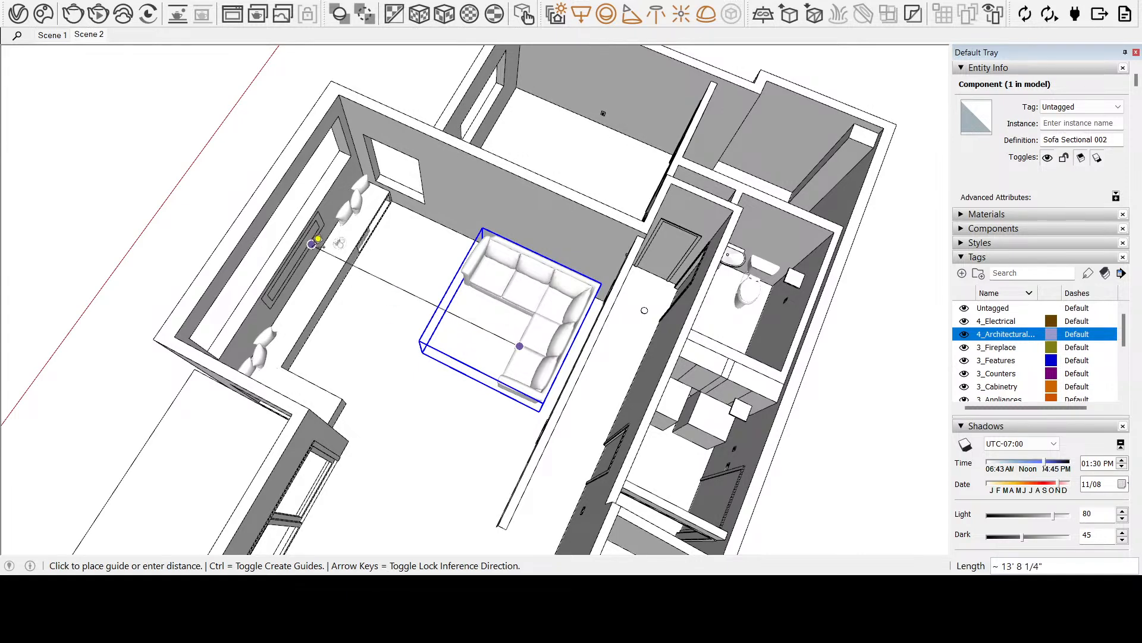
key(h)
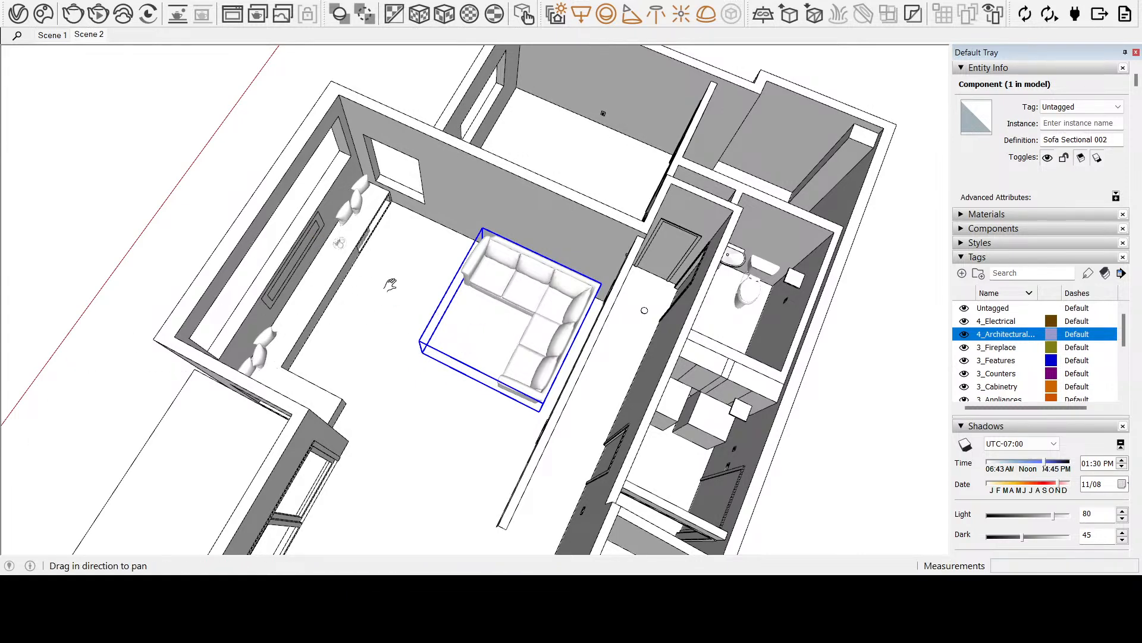
Try rotating the sectional sofa 45 degrees about a floor point near its open corner
drag(403, 333, 434, 367)
middle_drag(433, 368, 658, 364)
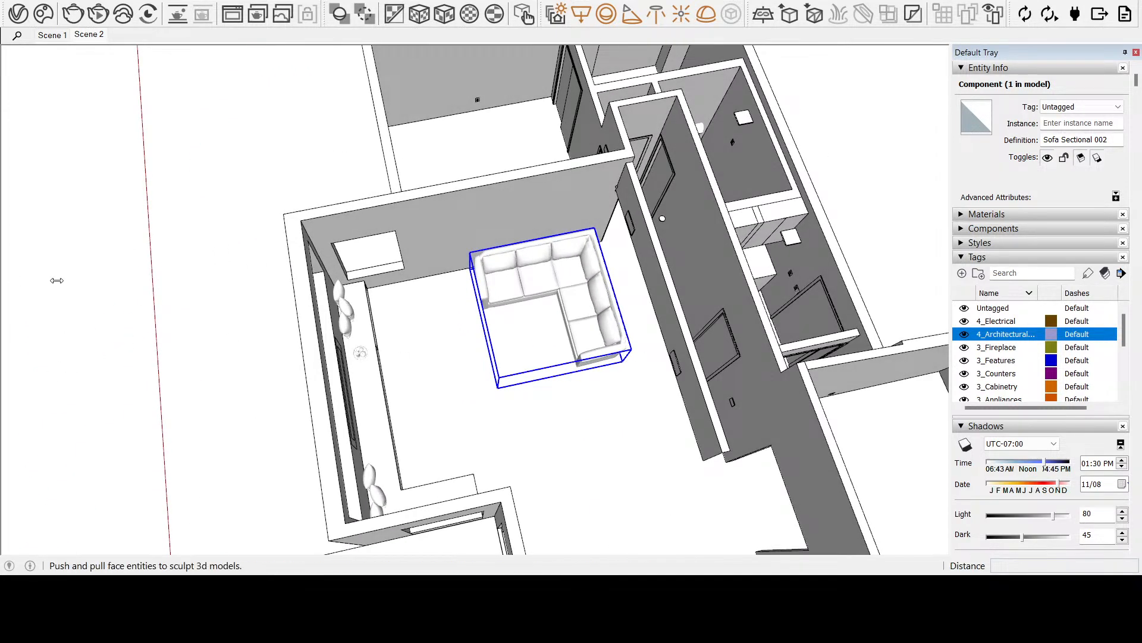
key(m)
click(480, 361)
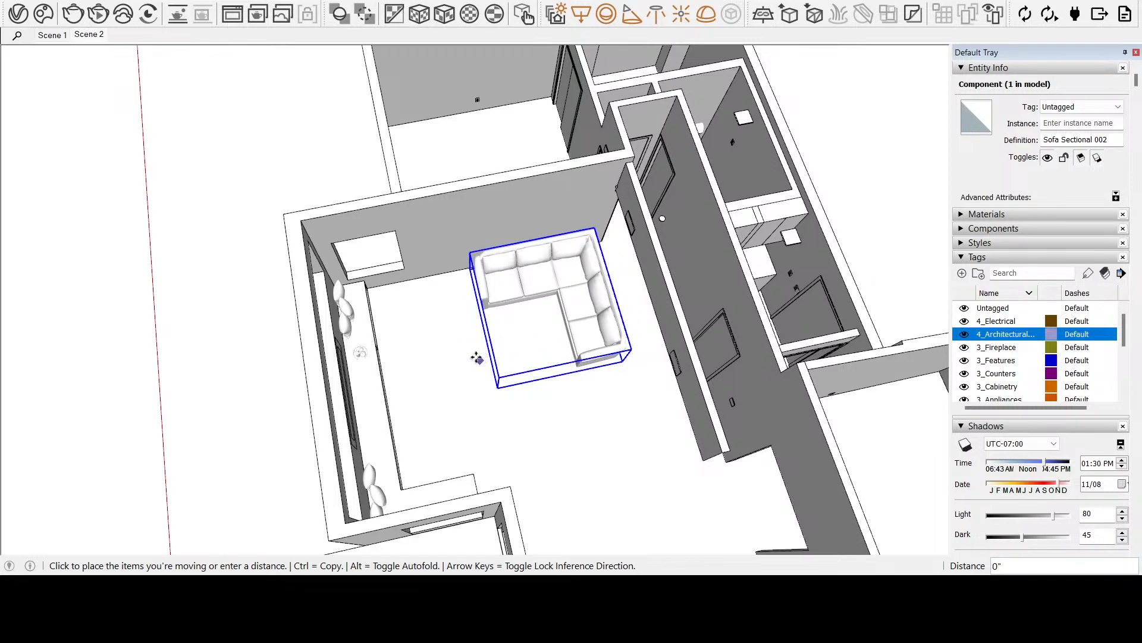
key(Escape)
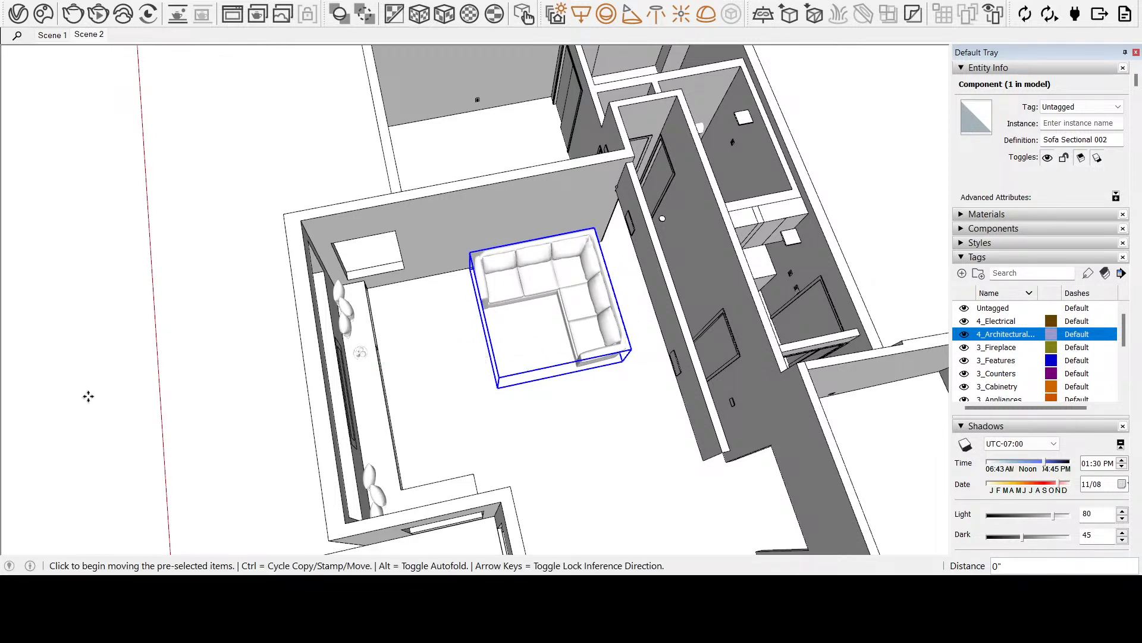
key(q)
click(488, 403)
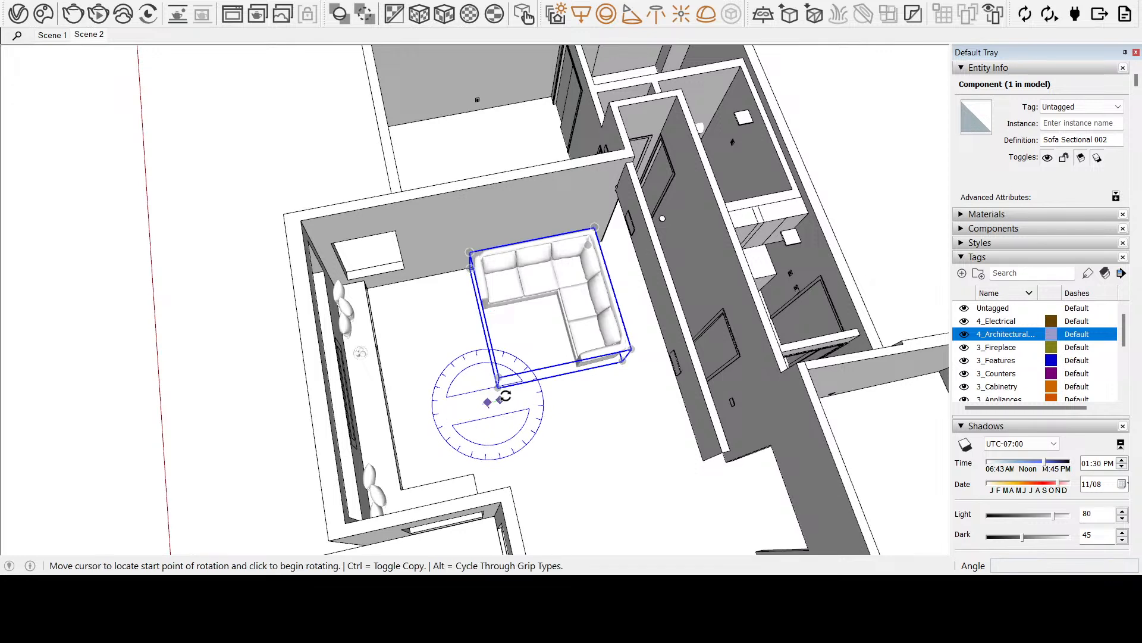
click(575, 384)
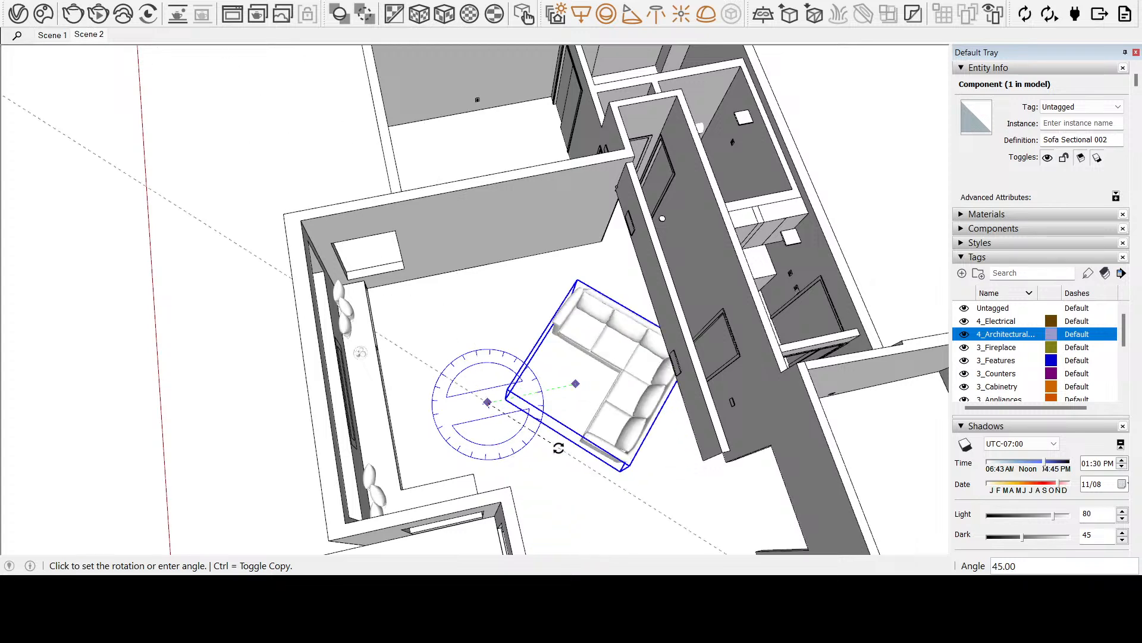
key(Escape)
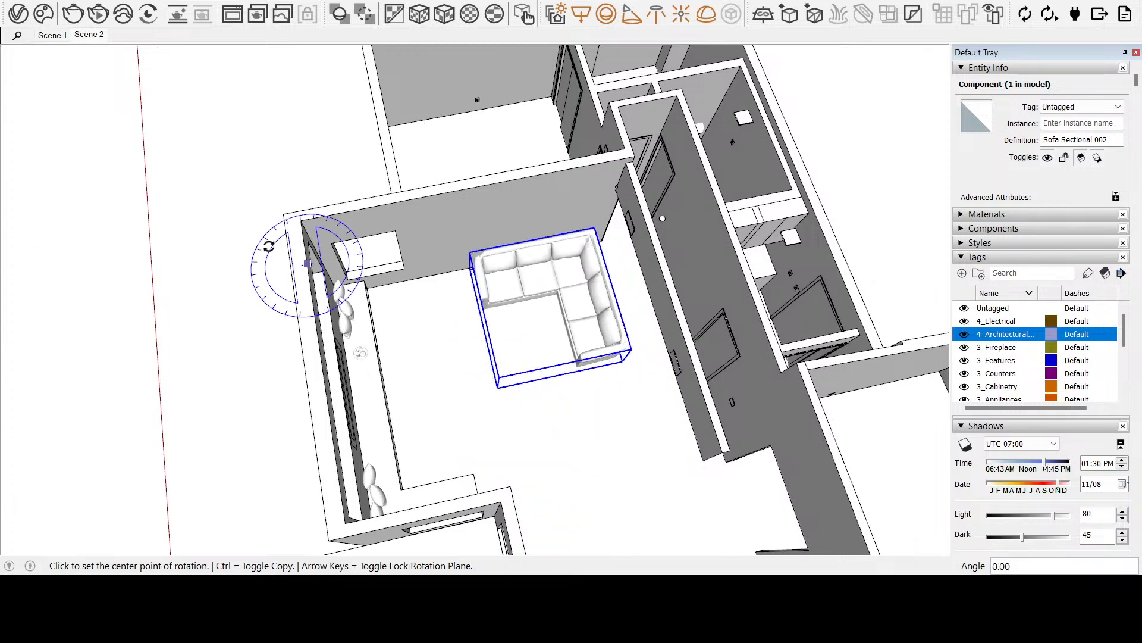
Place a round coffee table on the floor inside the L of the sectional sofa
key(h)
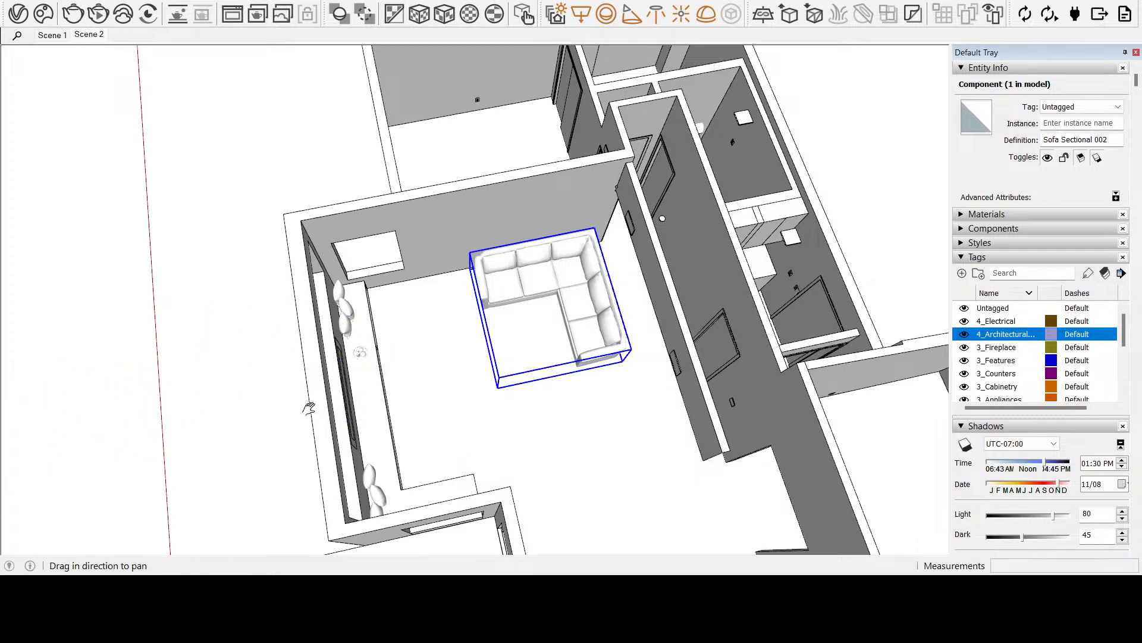
drag(309, 408, 405, 381)
middle_drag(632, 355, 396, 357)
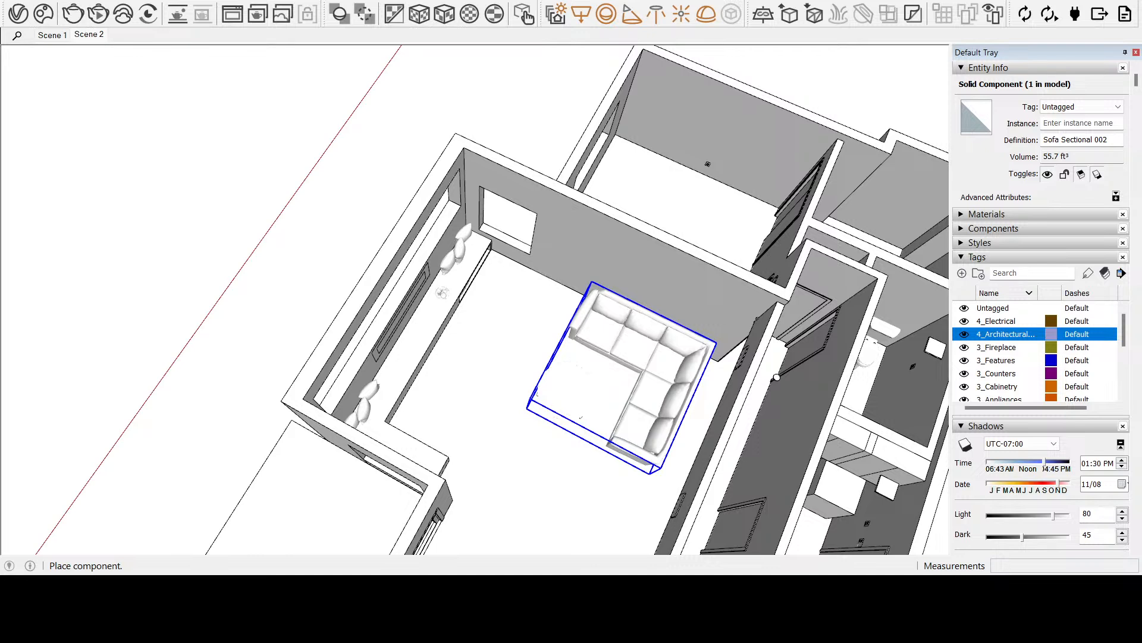
click(567, 391)
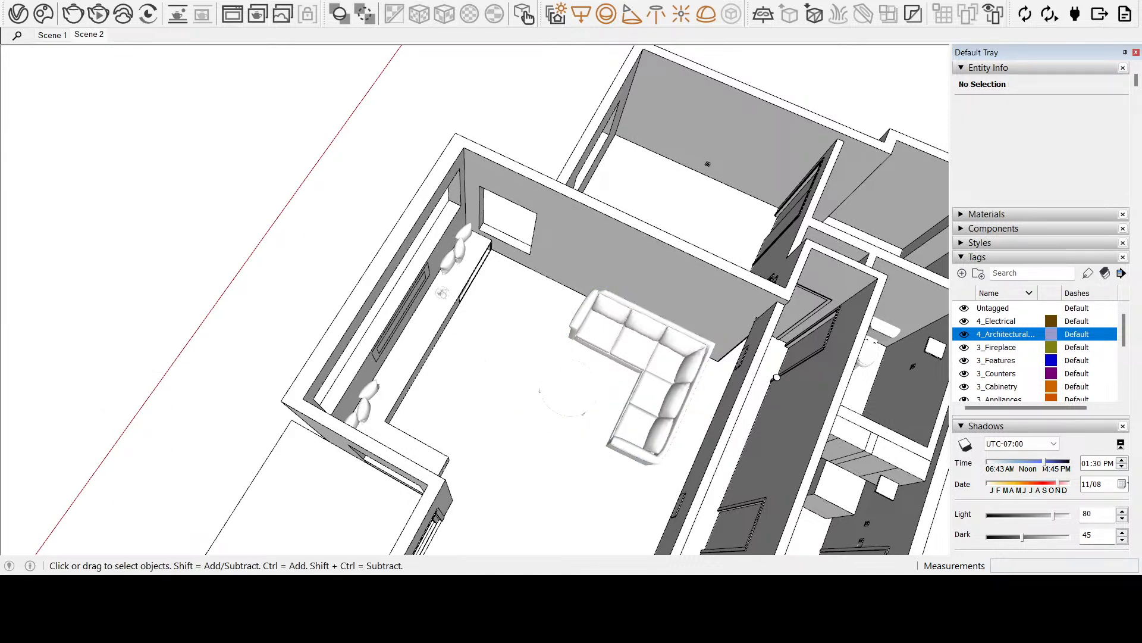
Move the sectional sofa and round coffee table together about 2' 1 3/4" toward the bench wall
mouse_move(639, 323)
middle_down()
mouse_move(633, 357)
mouse_move(632, 309)
middle_up()
click(631, 307)
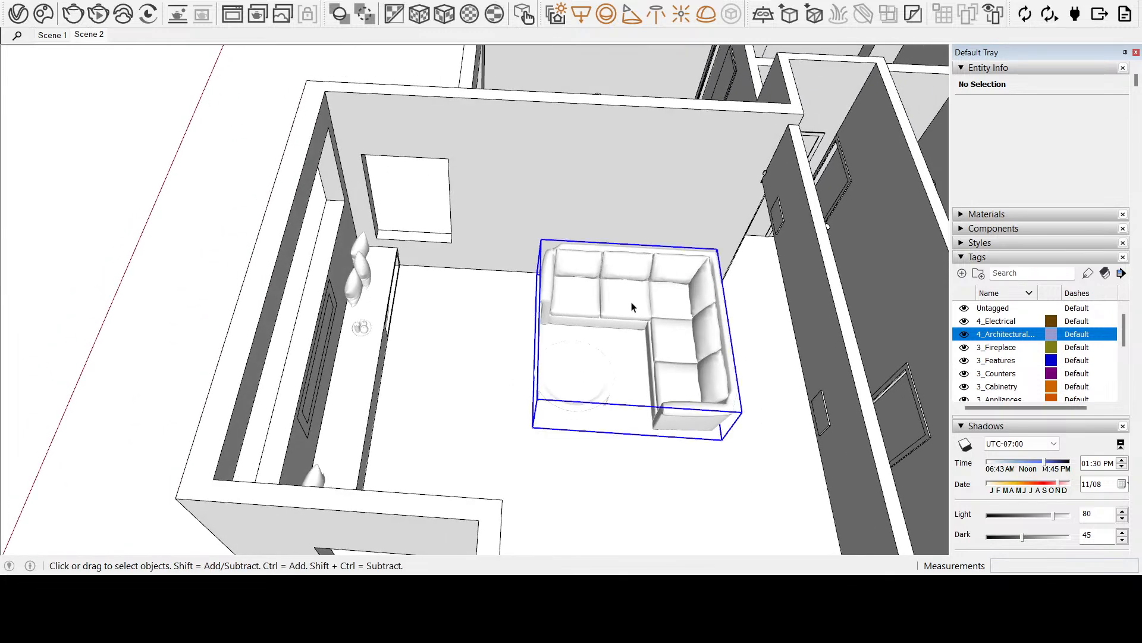
shift+click(586, 390)
key(m)
click(789, 466)
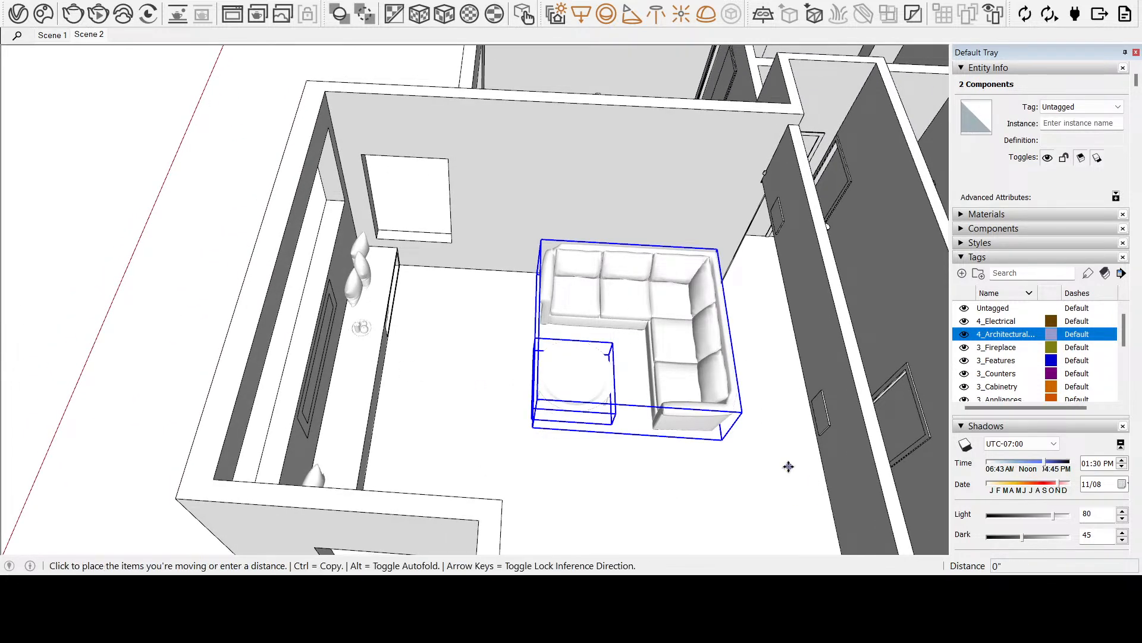
click(735, 466)
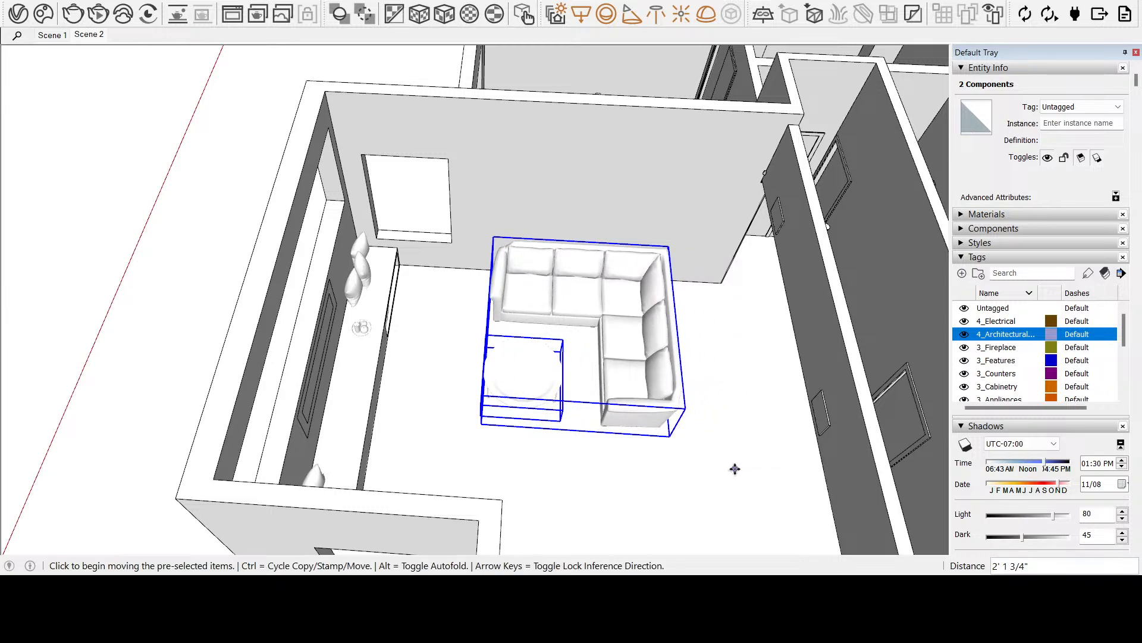
Examine the sofa and coffee table arrangement against the bench and surrounding walls from several angles
key(h)
middle_drag(627, 353, 565, 333)
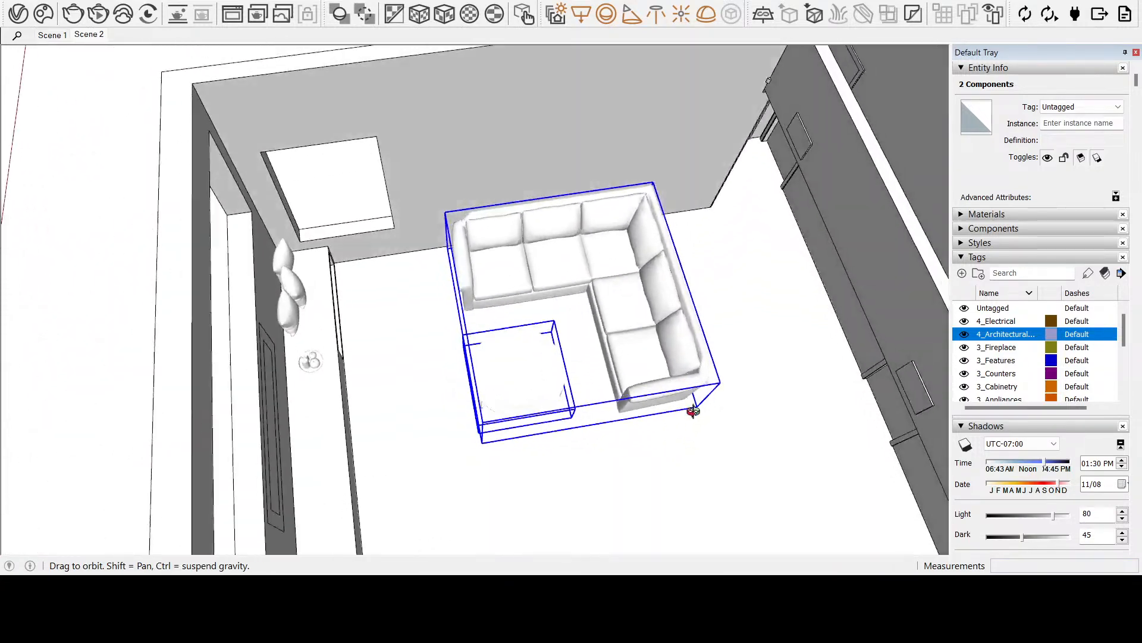
scroll(565, 333, up, 3)
key(m)
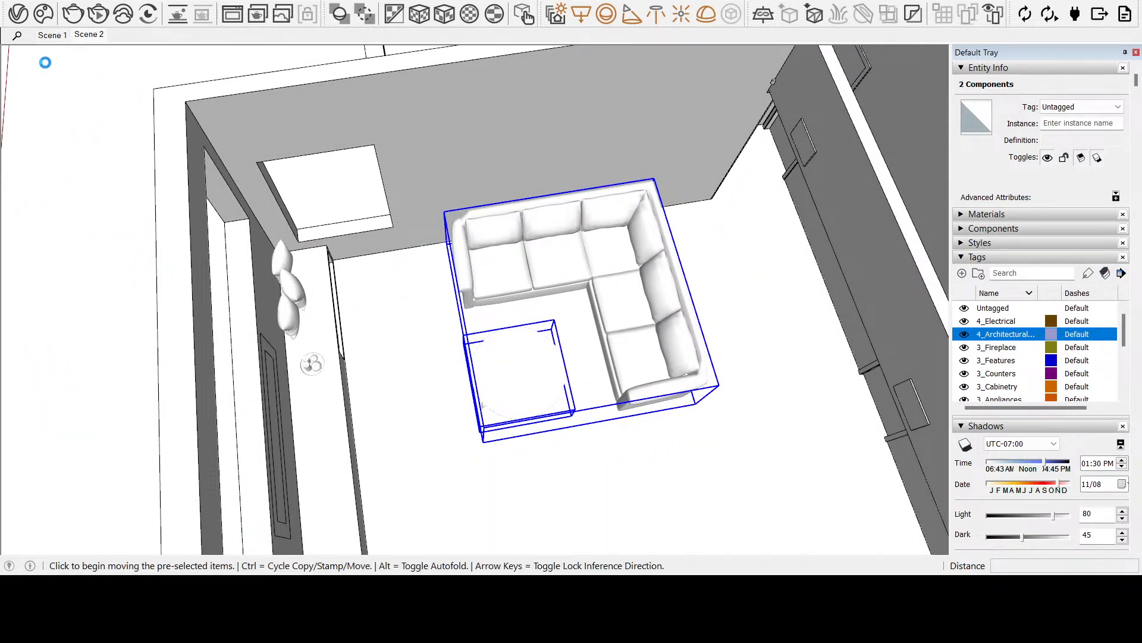
middle_drag(441, 331, 197, 295)
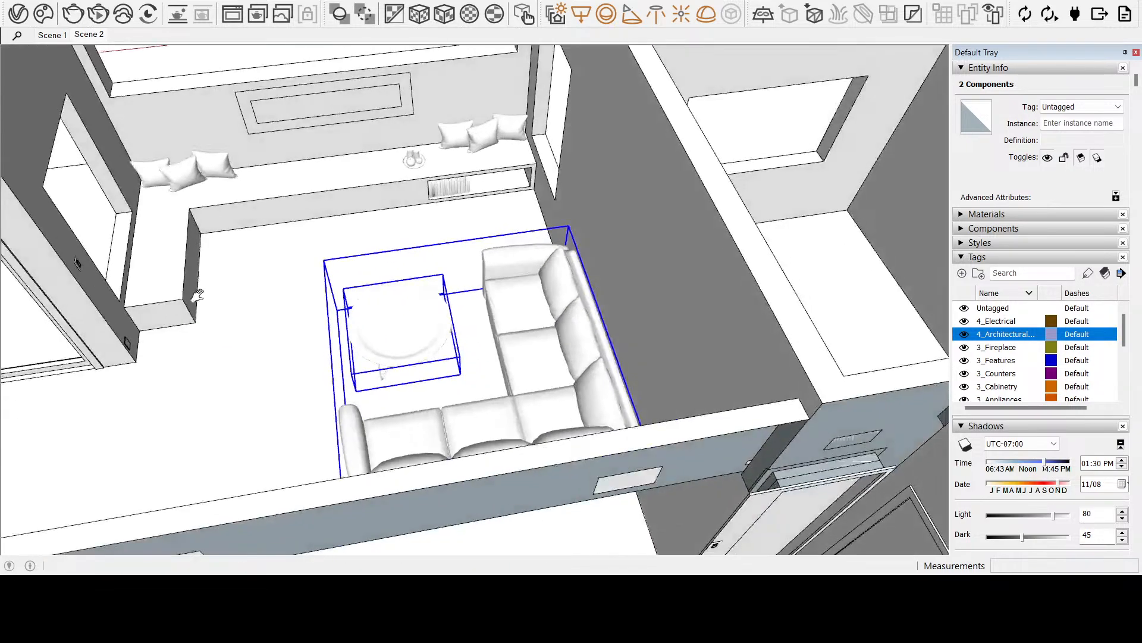
drag(298, 281, 461, 314)
middle_drag(461, 313, 160, 366)
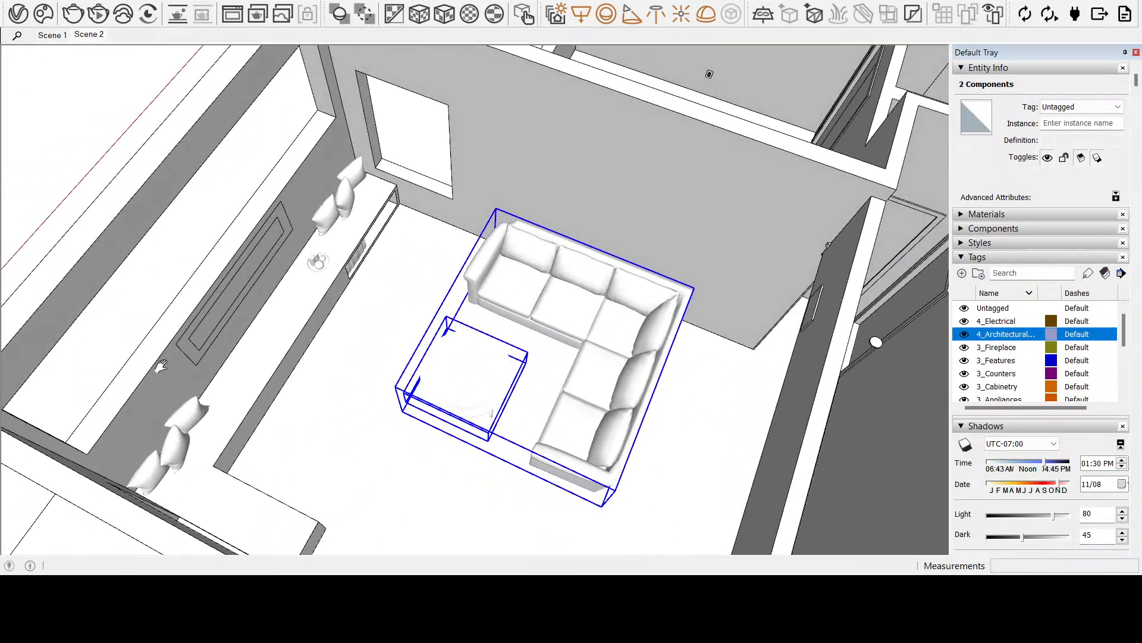
key(m)
Place the Rug 005 component on the floor between the wraparound bench and the sectional sofa
middle_drag(541, 425, 386, 381)
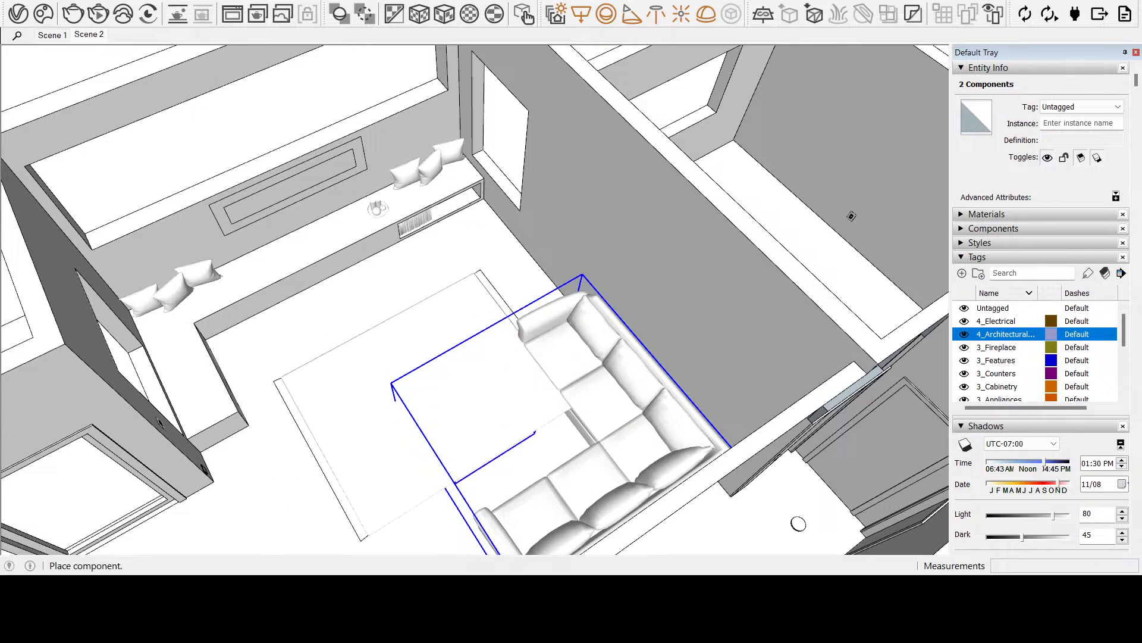
click(393, 381)
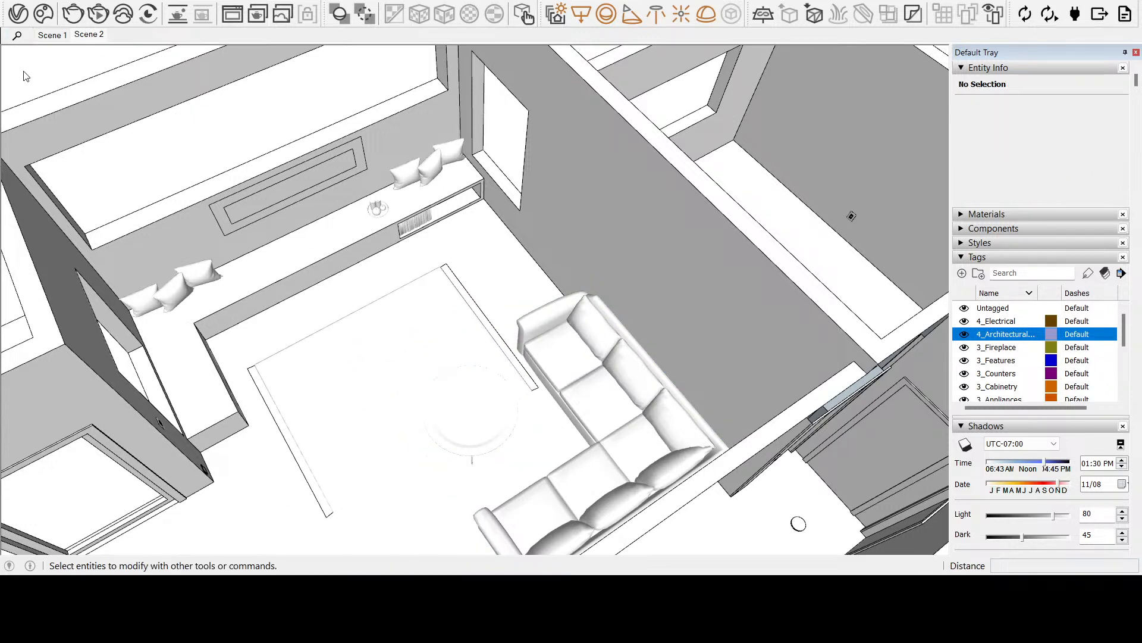
key(space)
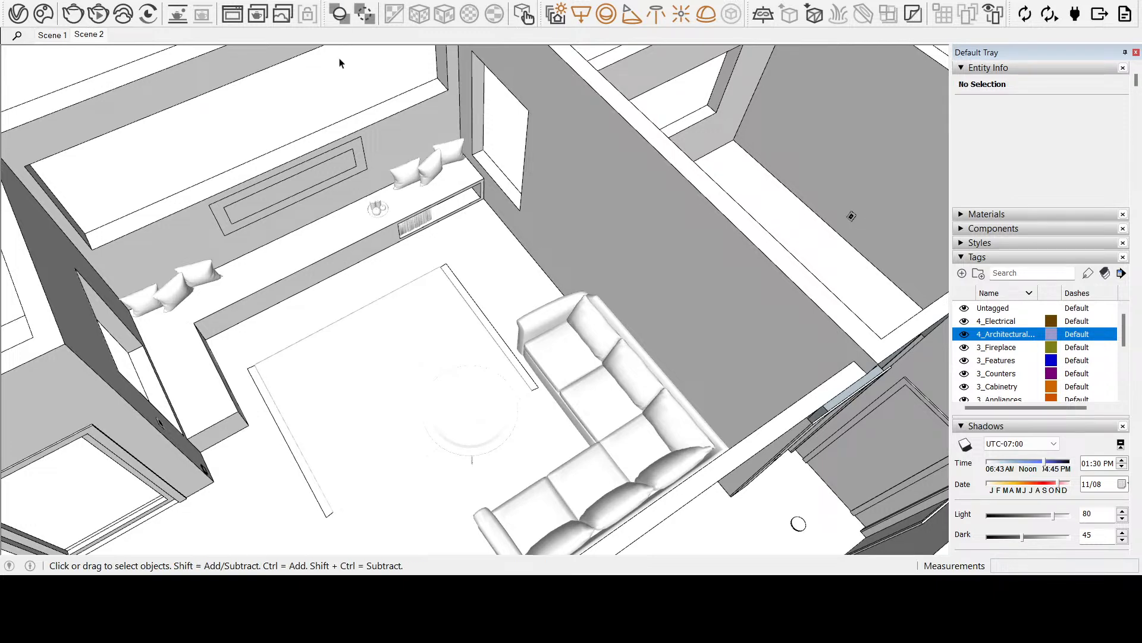
Move the rug about 2' 2 3/4" toward the window wall so its edge runs under the sofa's end
middle_drag(296, 387, 517, 489)
click(518, 490)
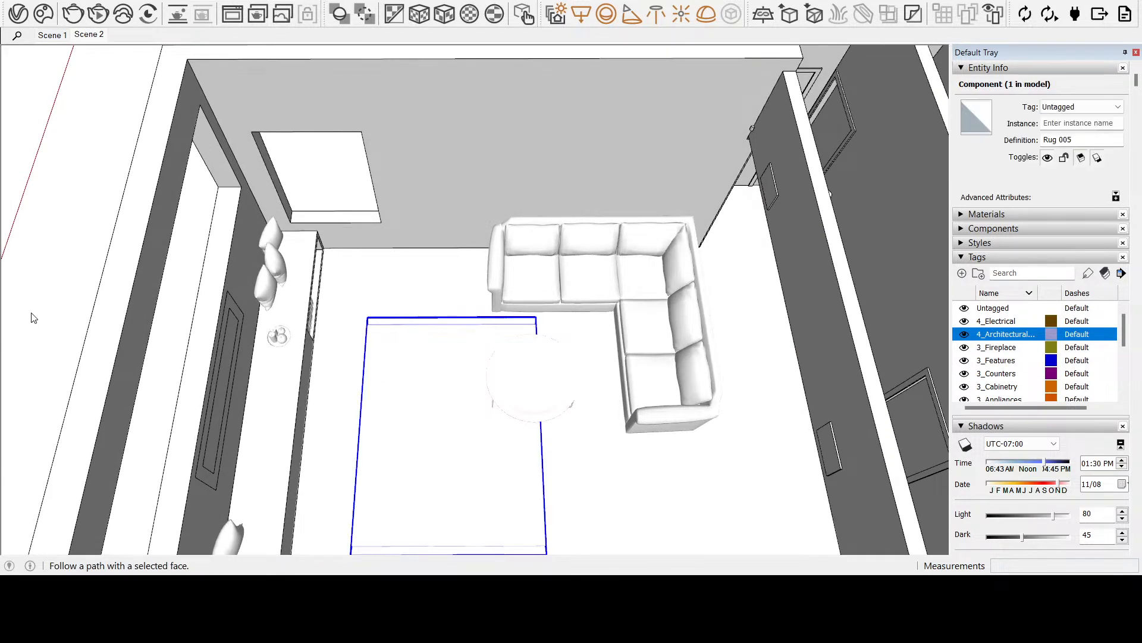
key(m)
click(430, 415)
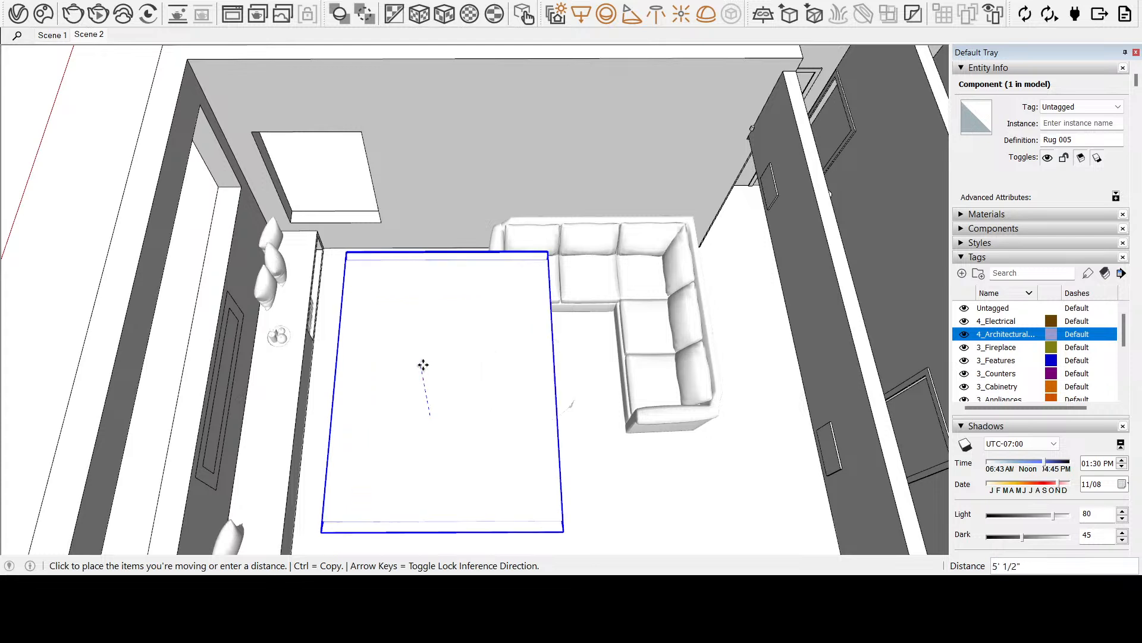
click(418, 412)
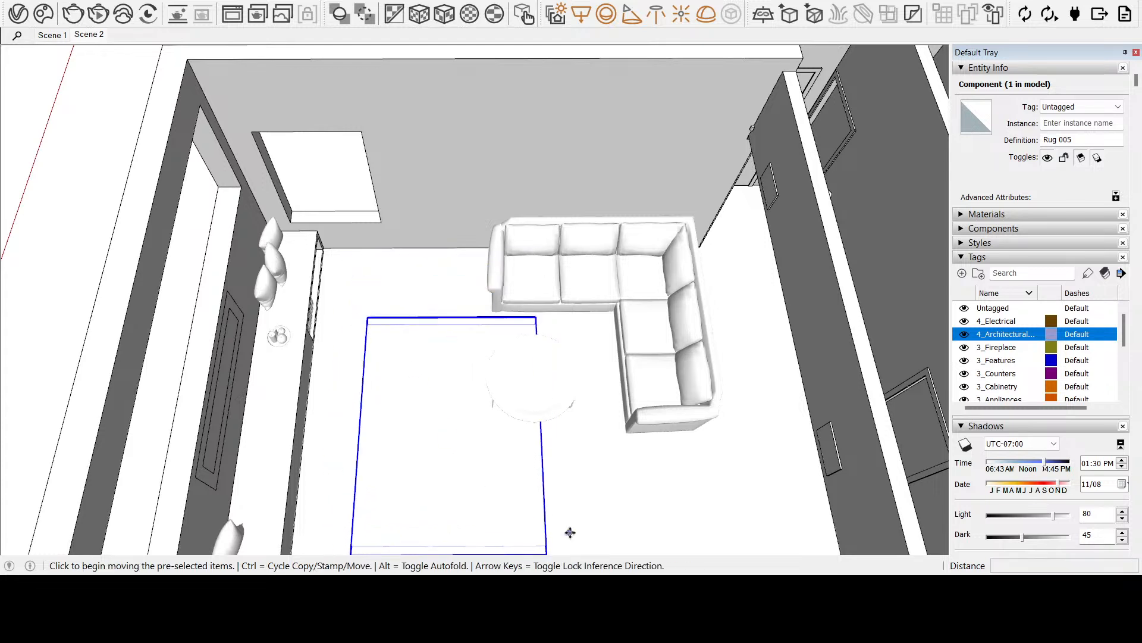
click(625, 537)
click(603, 473)
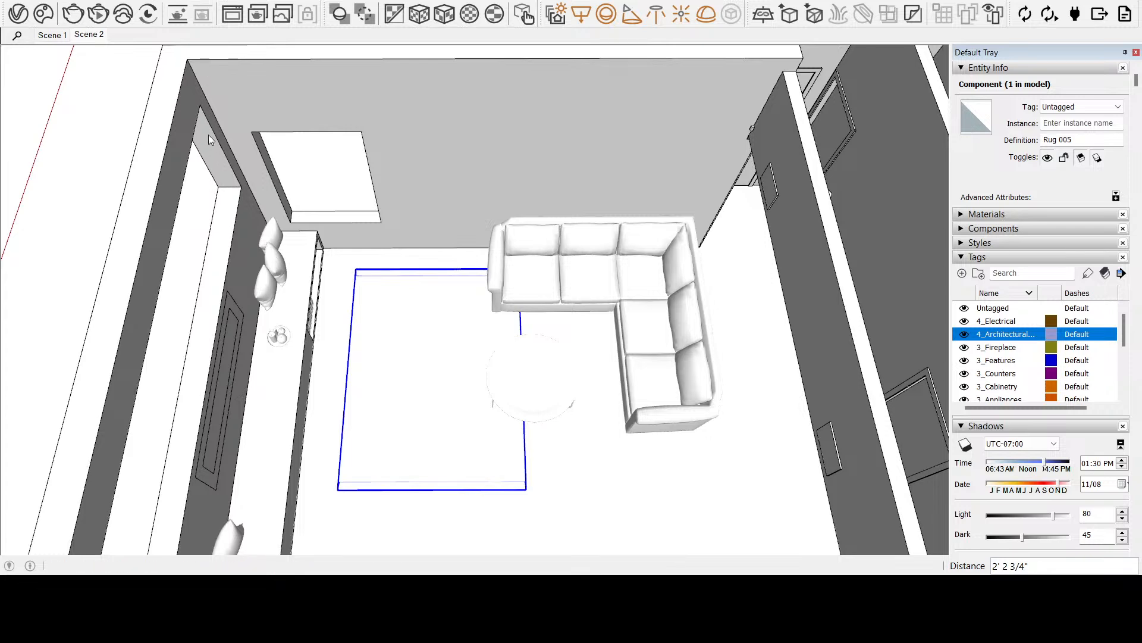
Scale the rug from its outer corner to about 1.24 along red and 1.85 along green so it extends beneath the sectional sofa
key(s)
scroll(543, 458, down, 2)
scroll(519, 465, up, 5)
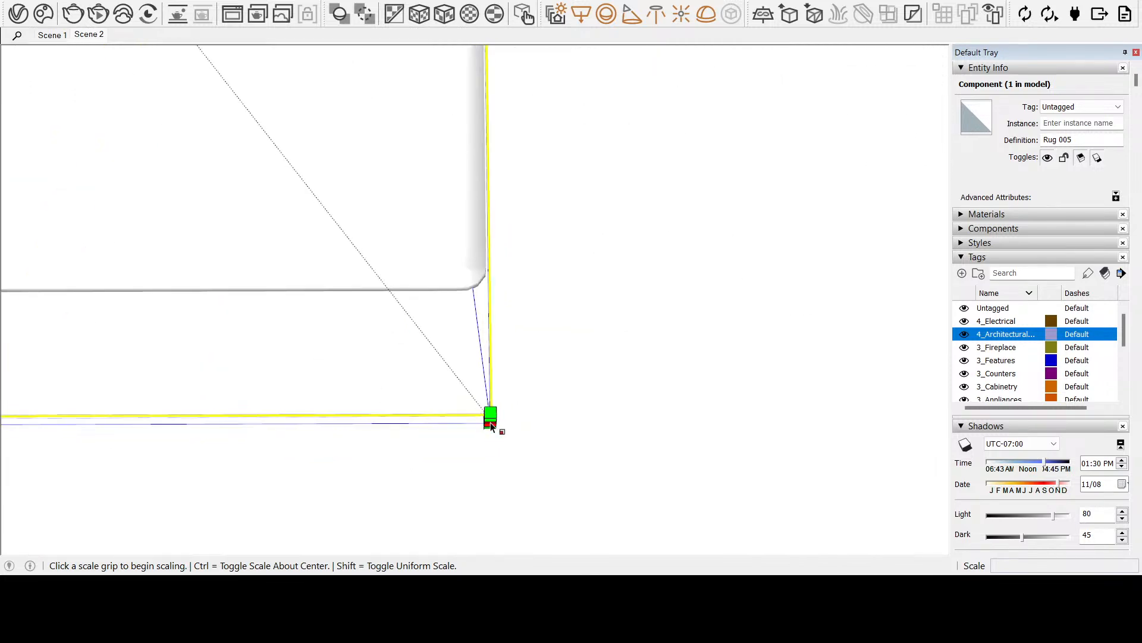
click(492, 420)
scroll(559, 468, down, 5)
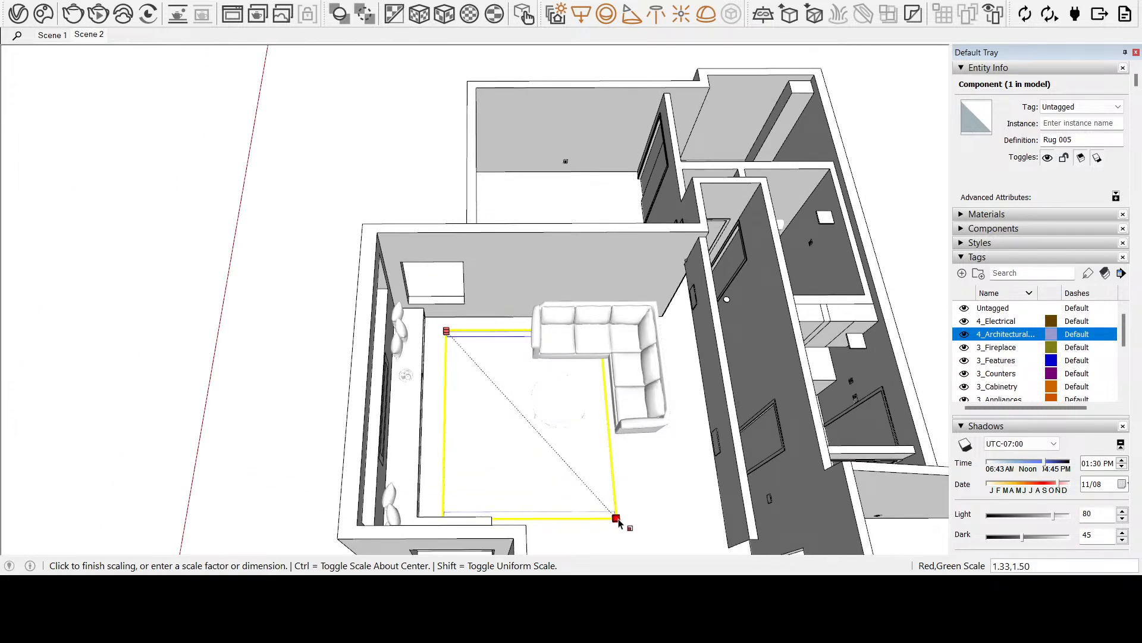
click(655, 505)
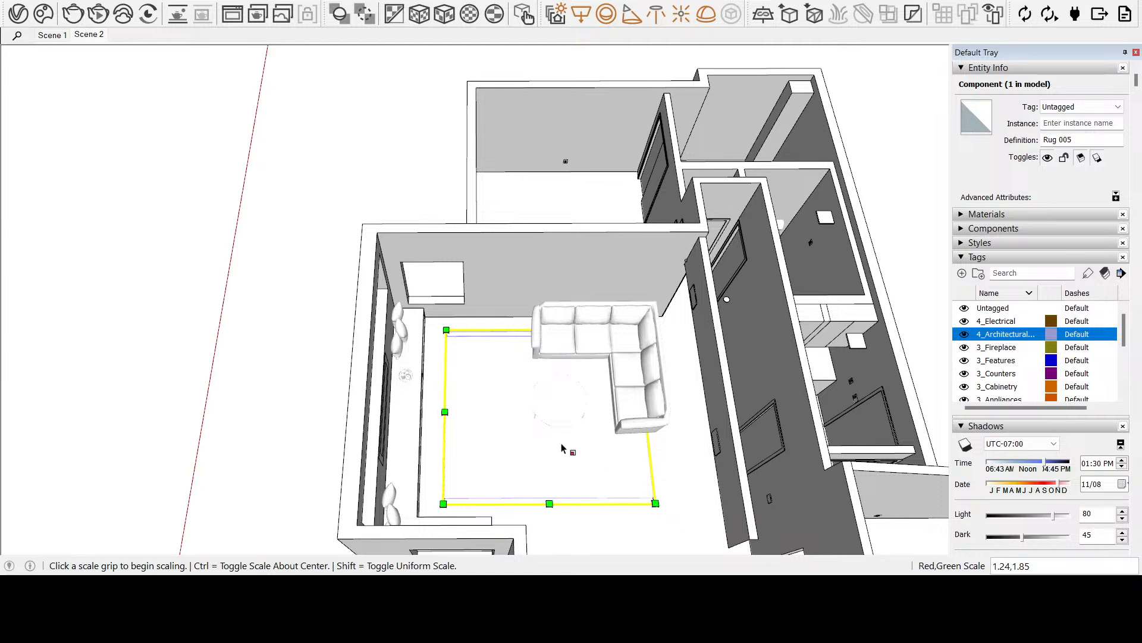
key(space)
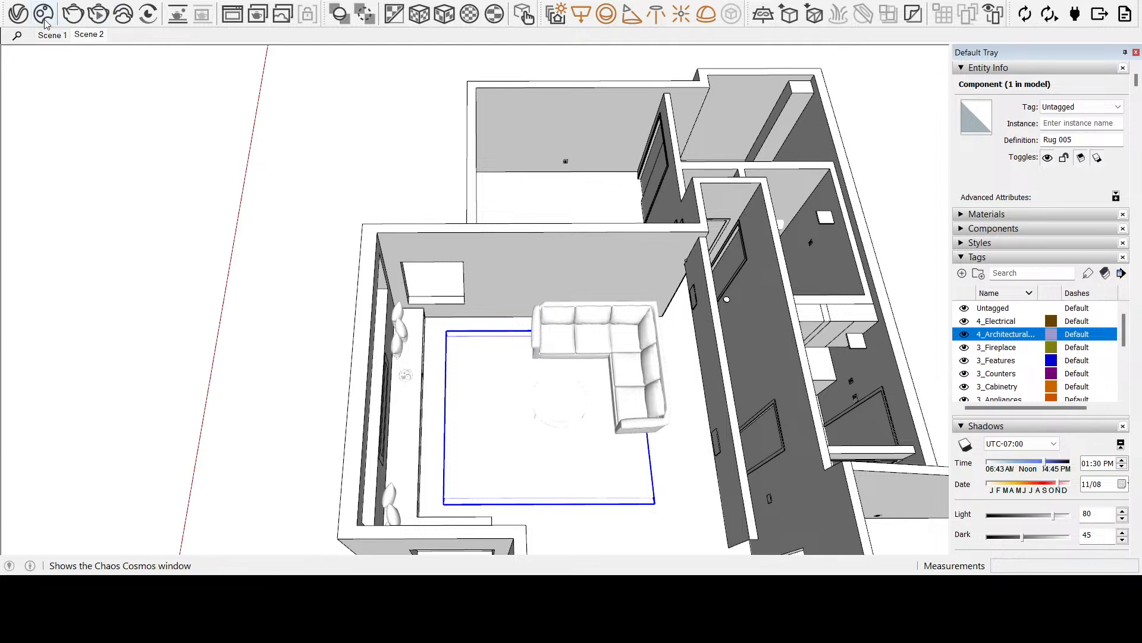
Place the Indoor Plant 004 asset from the Chaos Cosmos library between the sofa's end and the bench, near the window wall
click(13, 1)
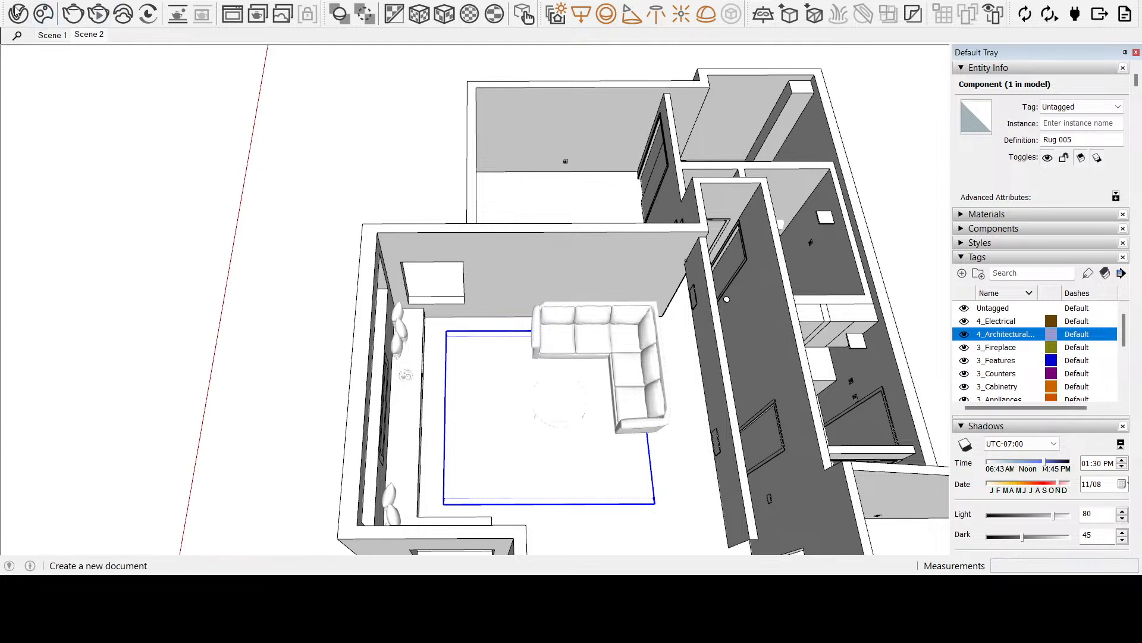
click(43, 67)
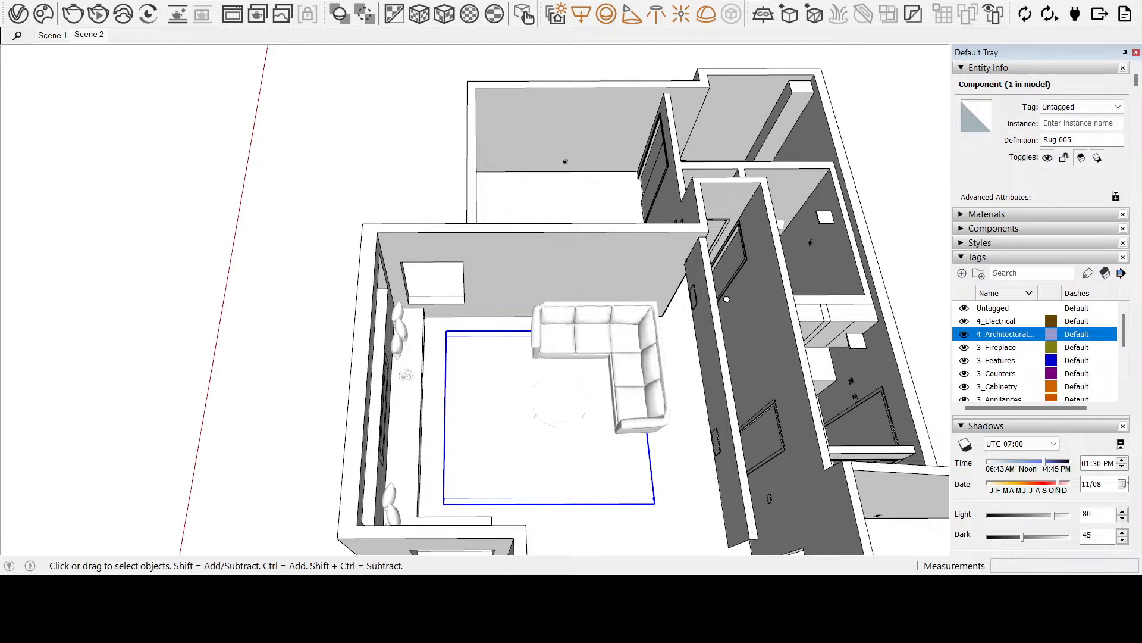
middle_drag(704, 482, 484, 458)
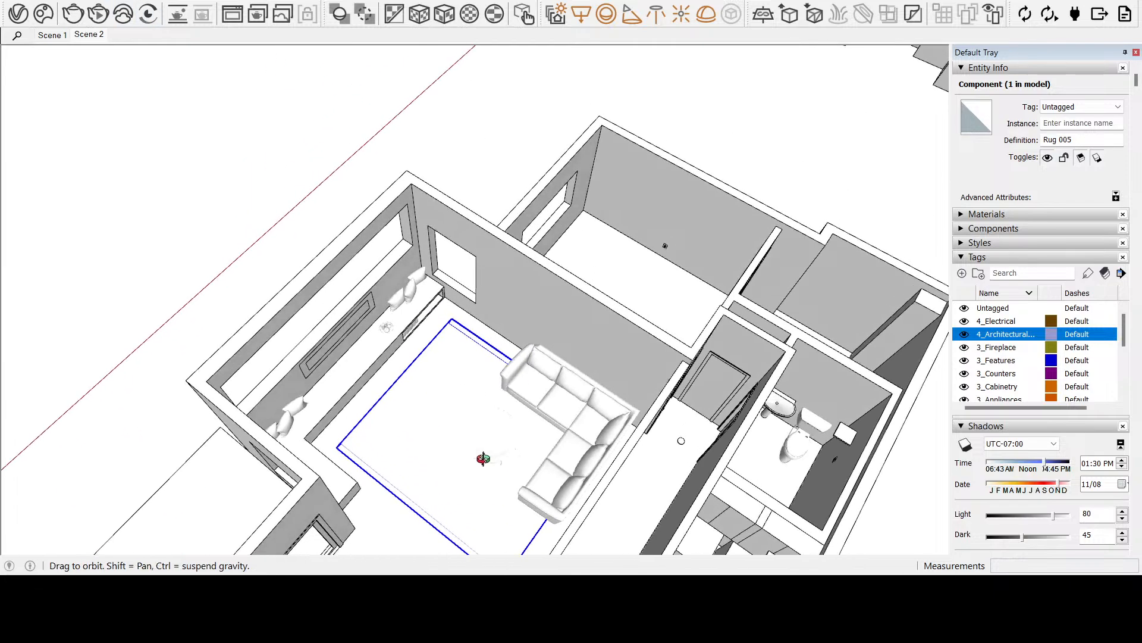
shift+middle_drag(551, 524, 471, 430)
scroll(458, 358, up, 3)
scroll(470, 425, up, 3)
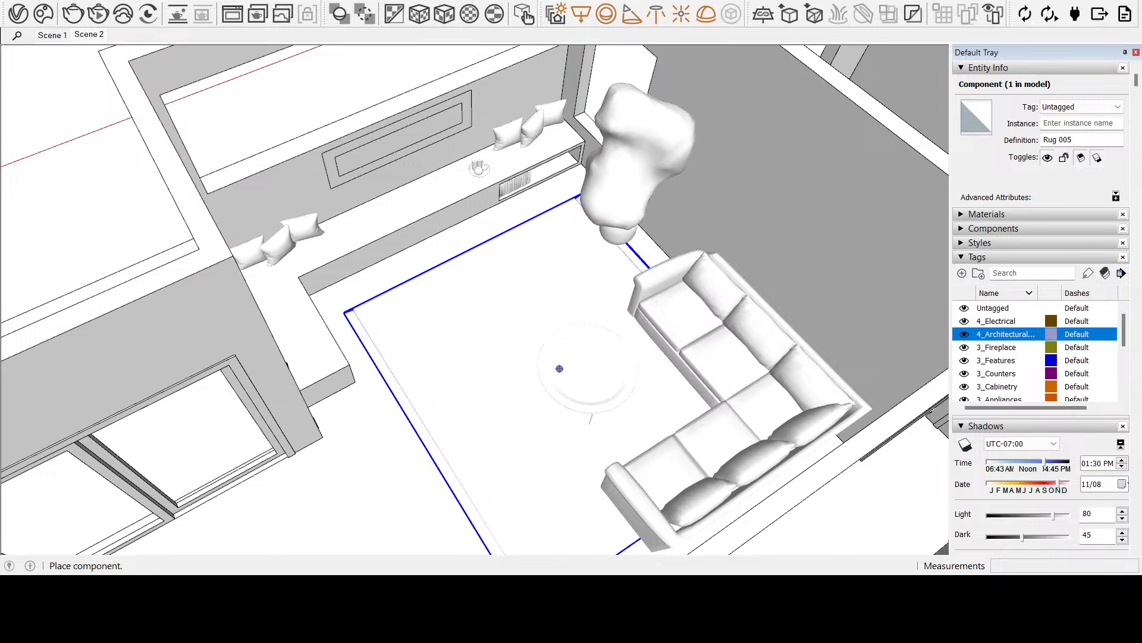
click(6, 93)
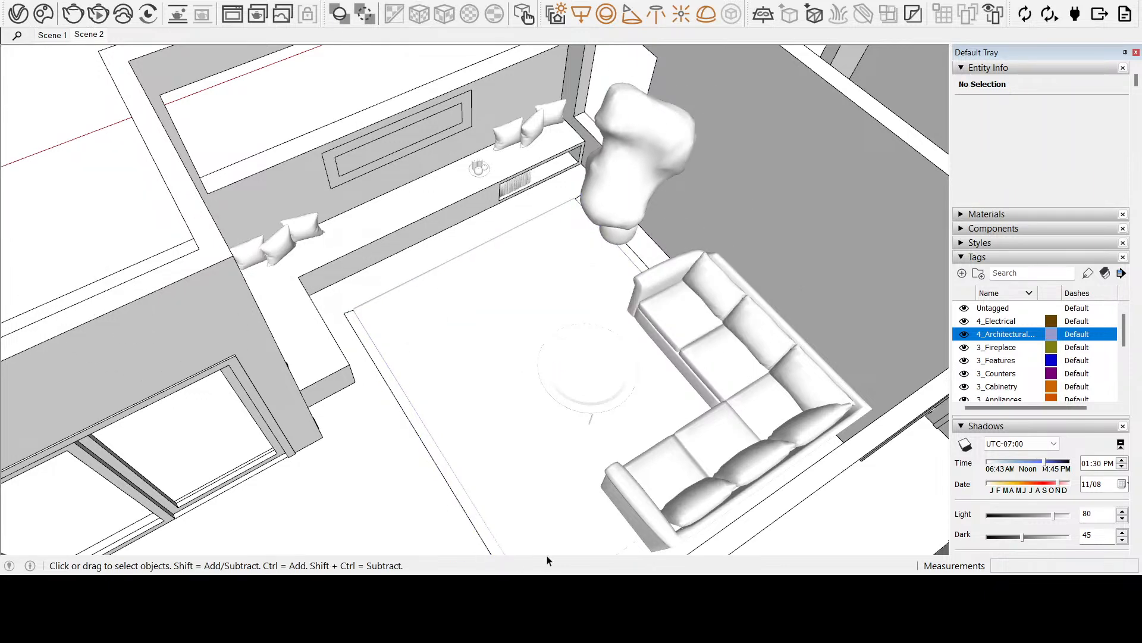
Move the indoor plant about 12' 6" across the room to the short end of the bench beside the sliding door
middle_drag(545, 554, 796, 427)
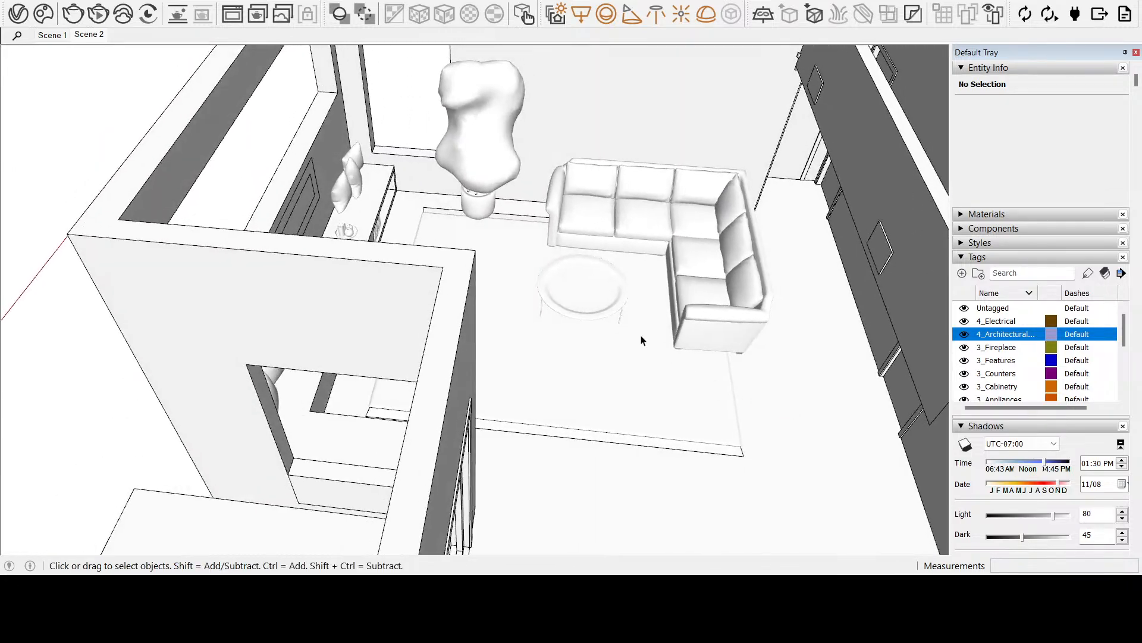
middle_drag(637, 331, 318, 166)
middle_drag(545, 197, 109, 301)
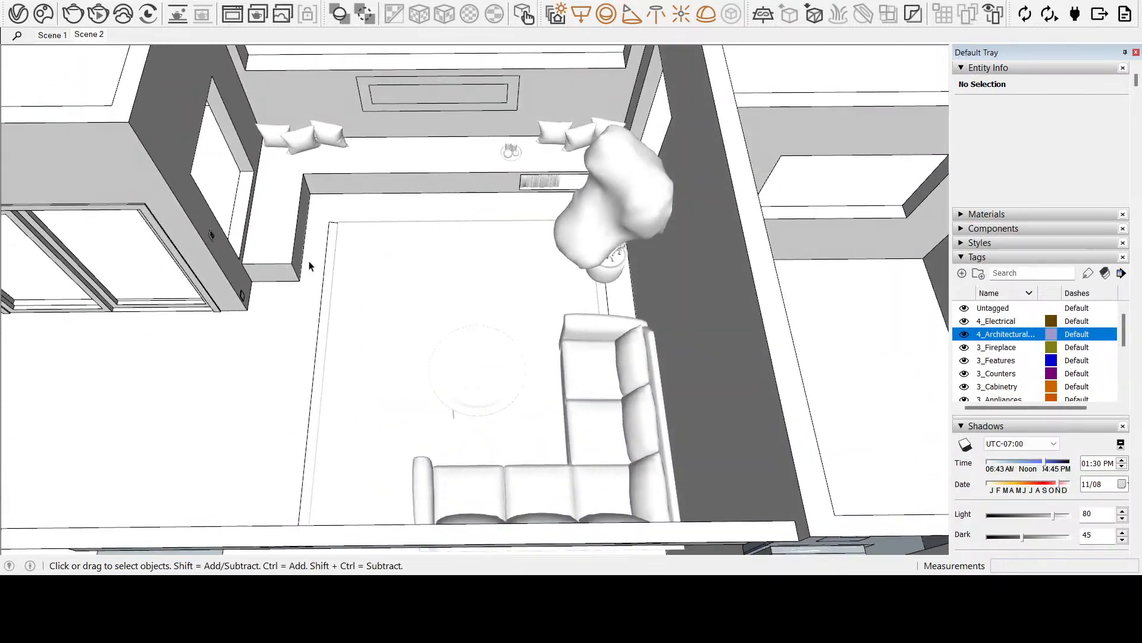
middle_drag(308, 257, 345, 226)
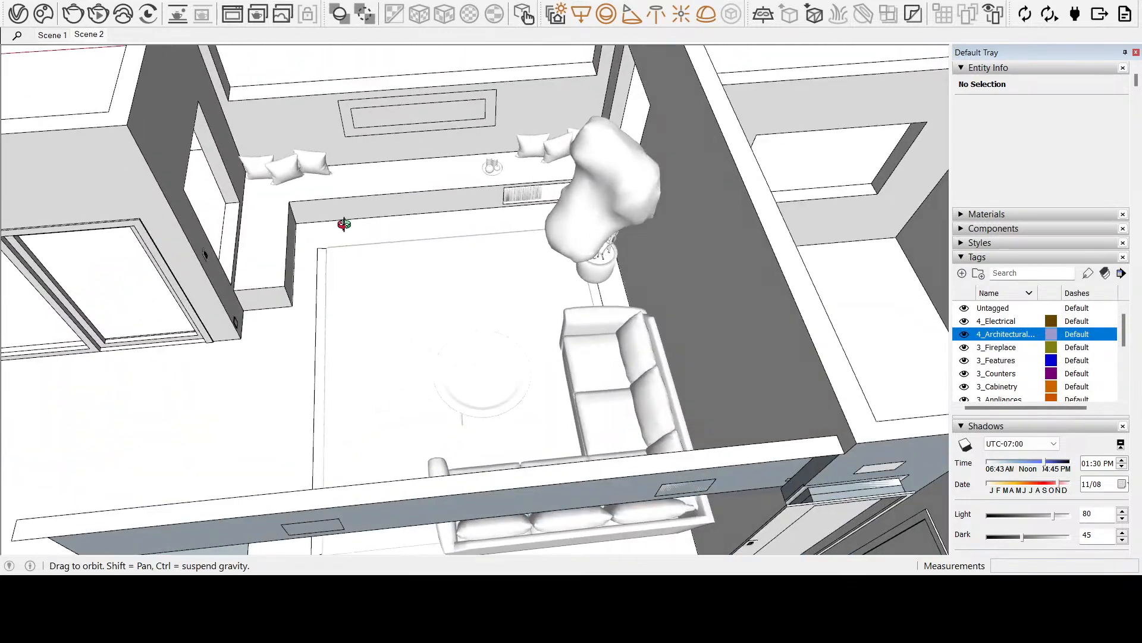
middle_drag(471, 301, 333, 351)
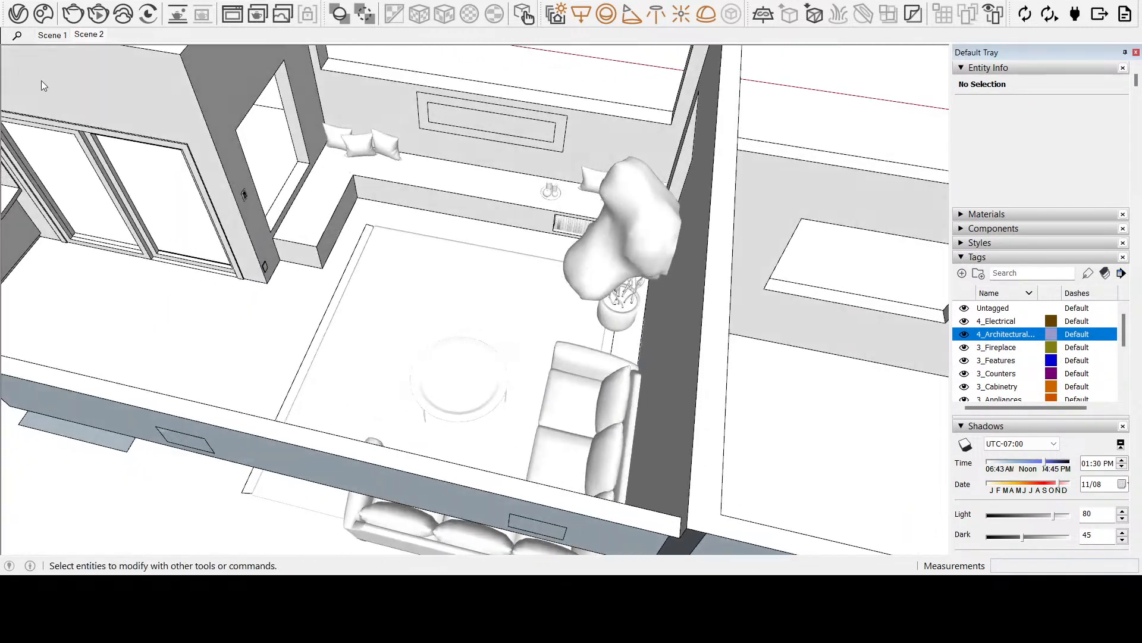
click(601, 300)
key(m)
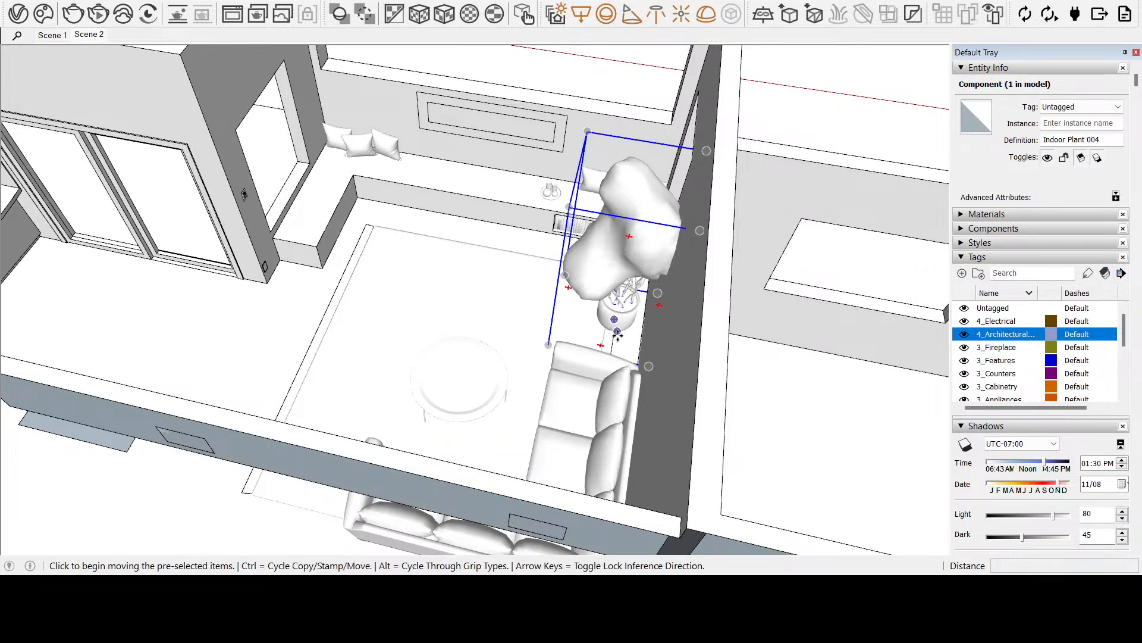
click(612, 330)
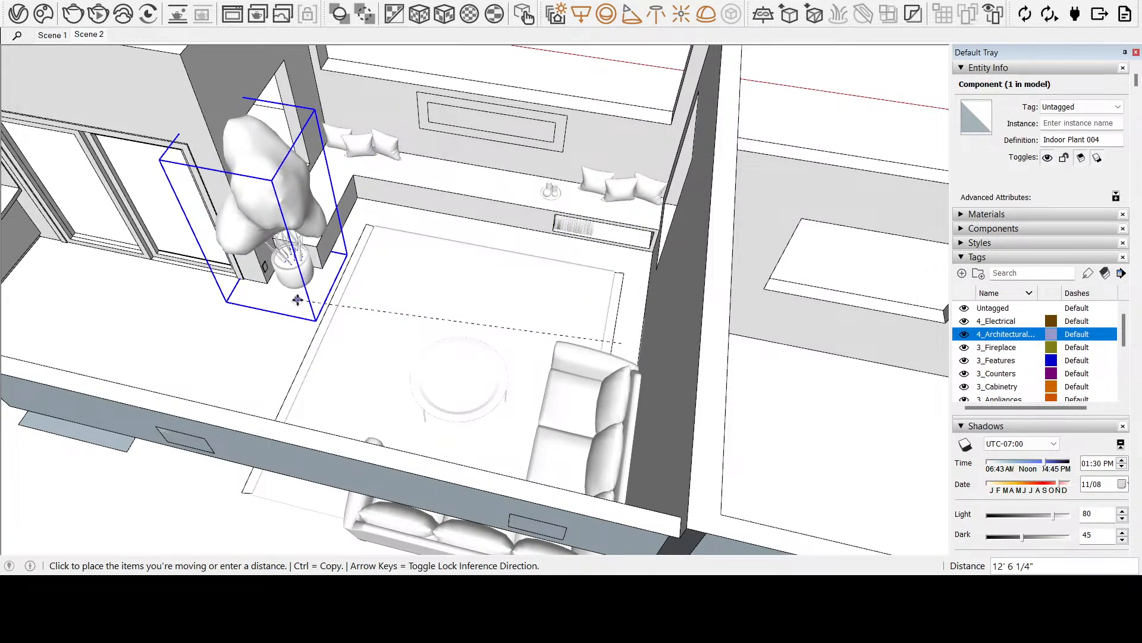
click(299, 302)
Review the plant's position beside the bench and switch to the saved Scene 1 view
key(h)
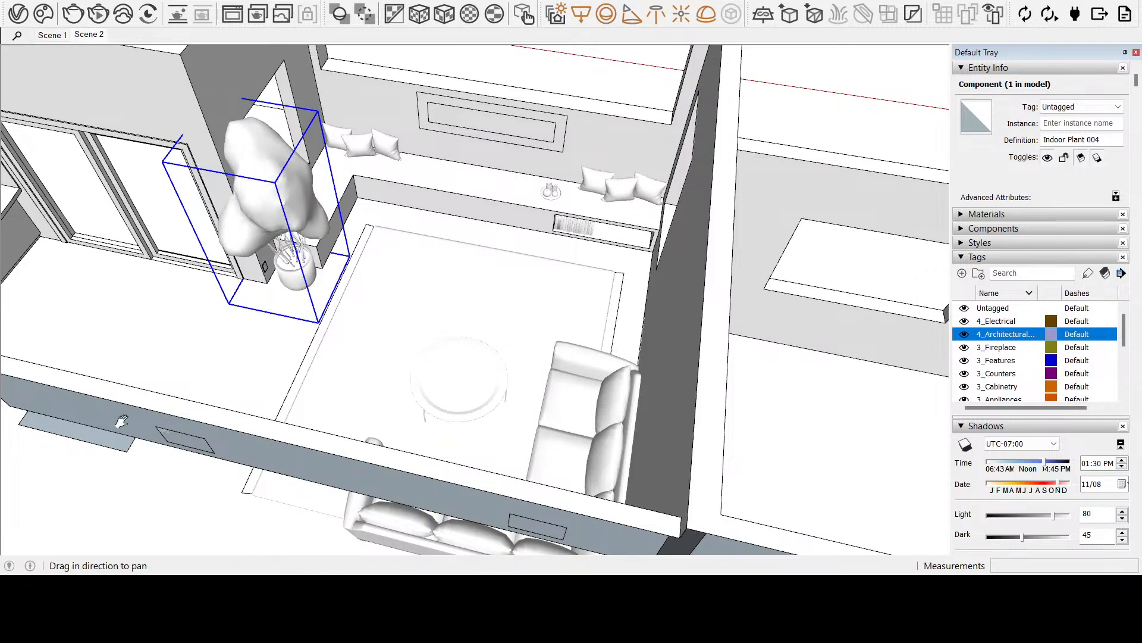
middle_drag(330, 313, 523, 348)
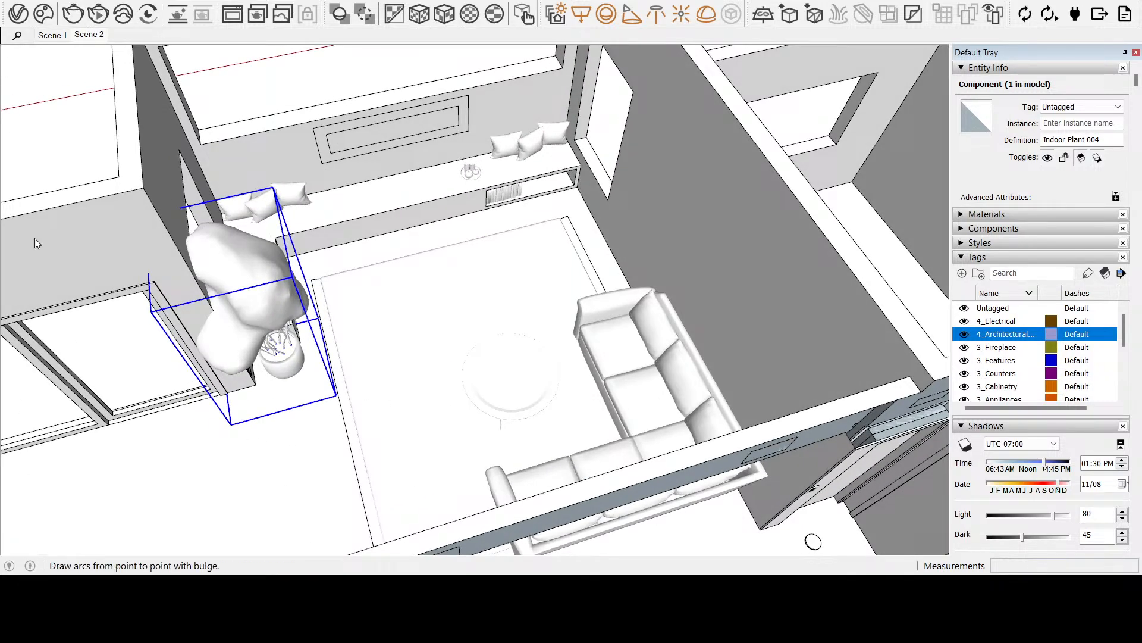
click(60, 36)
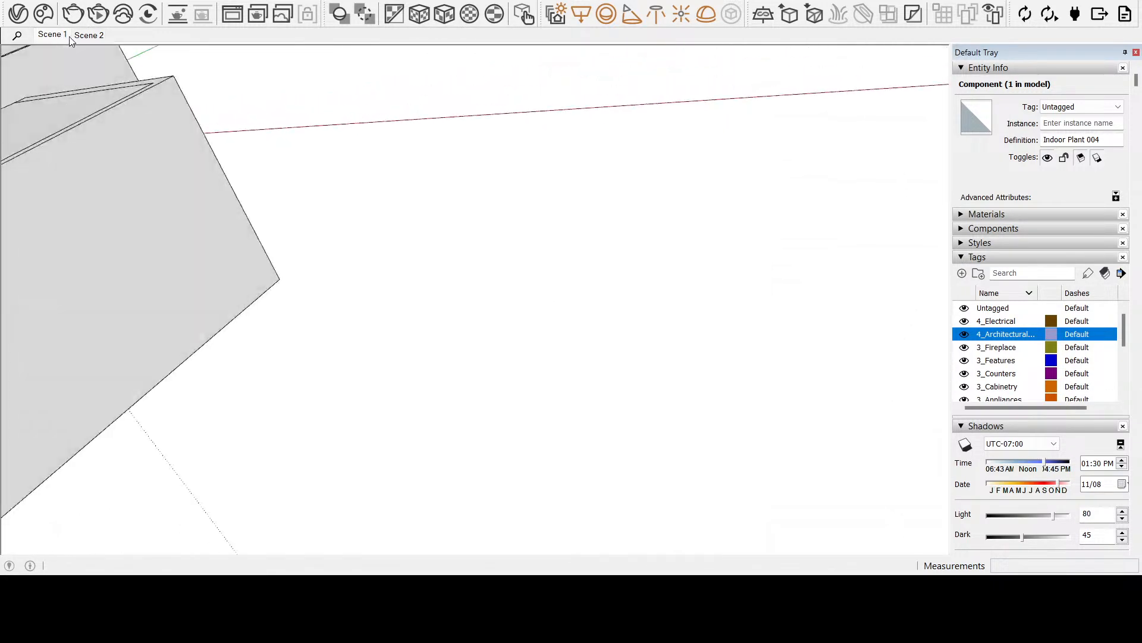
Starting from Scene 2, frame the bench, plant, coffee table and sectional sofa together and save the view as a new scene
click(89, 36)
click(89, 36)
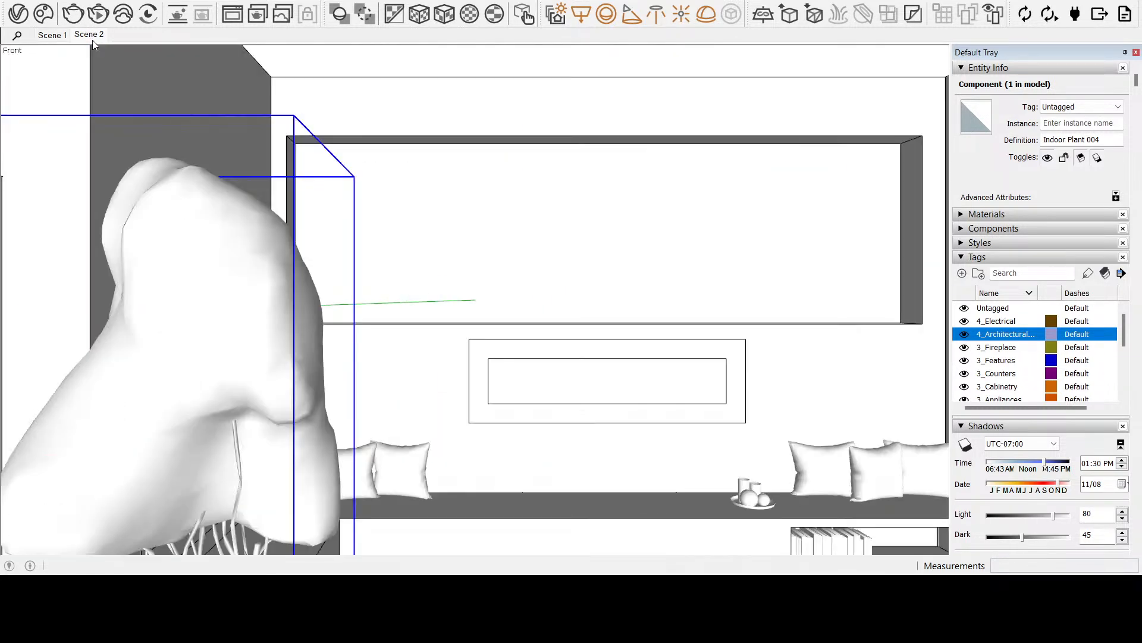
mouse_move(432, 401)
shift+middle_down()
mouse_move(499, 416)
mouse_move(463, 241)
mouse_move(401, 377)
mouse_move(543, 339)
mouse_move(534, 378)
mouse_move(507, 381)
mouse_move(533, 357)
mouse_move(560, 358)
mouse_move(498, 339)
mouse_move(550, 360)
mouse_move(527, 375)
mouse_move(563, 376)
mouse_move(502, 370)
mouse_move(526, 375)
shift+middle_up()
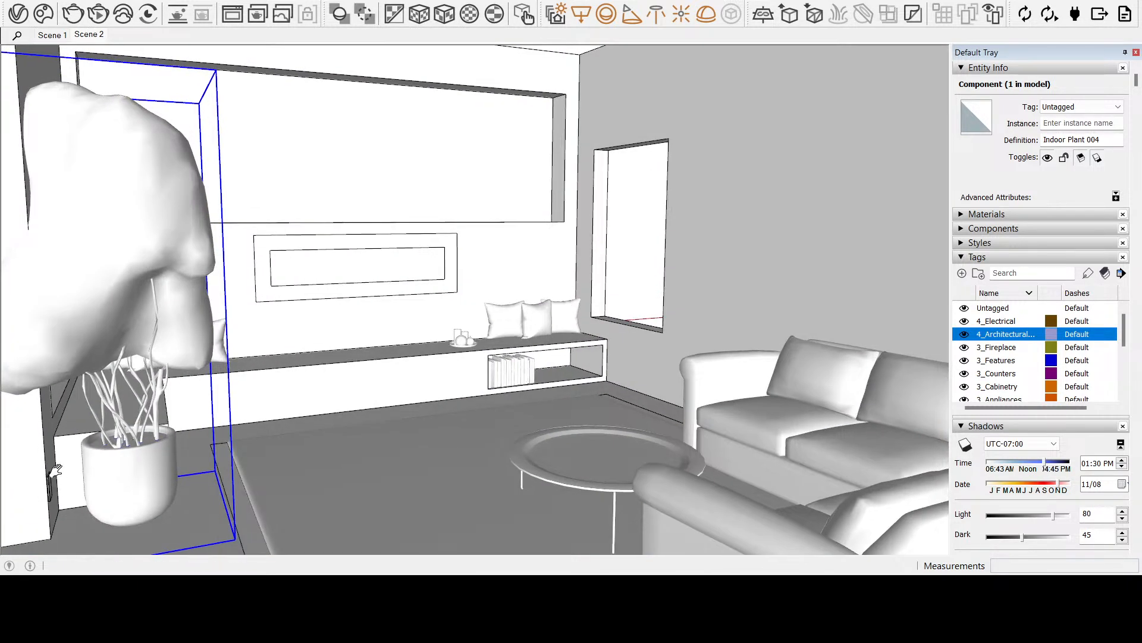
key(ctrl+shift+a)
Launch V-Ray Vision and examine the real-time rendering of the furnished living area in a maximized window
click(148, 15)
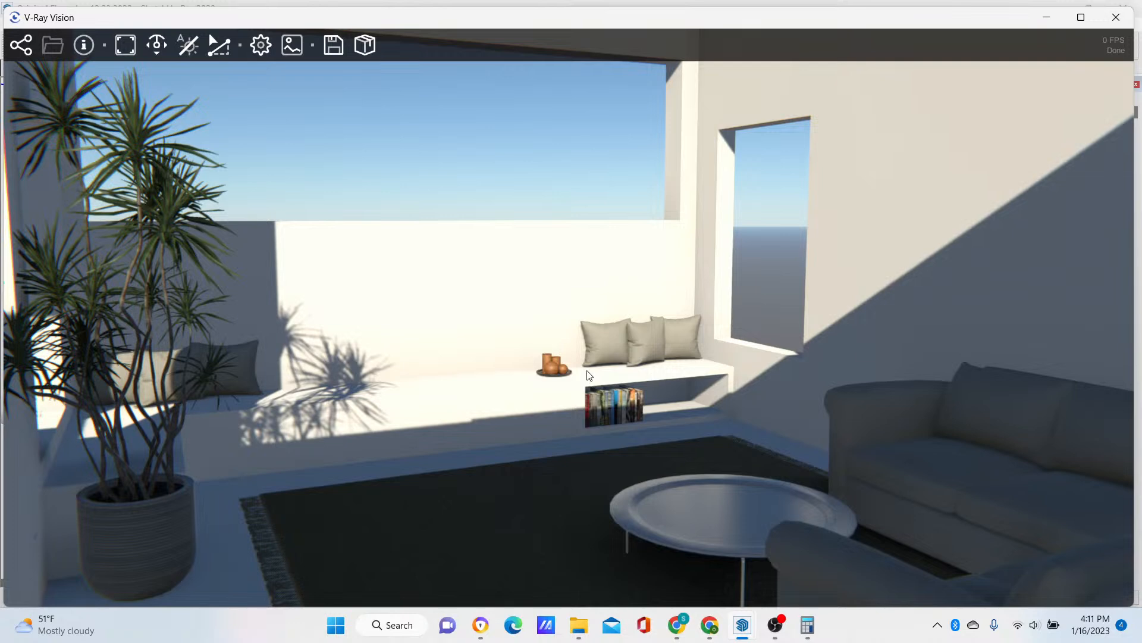
drag(296, 20, 316, 1)
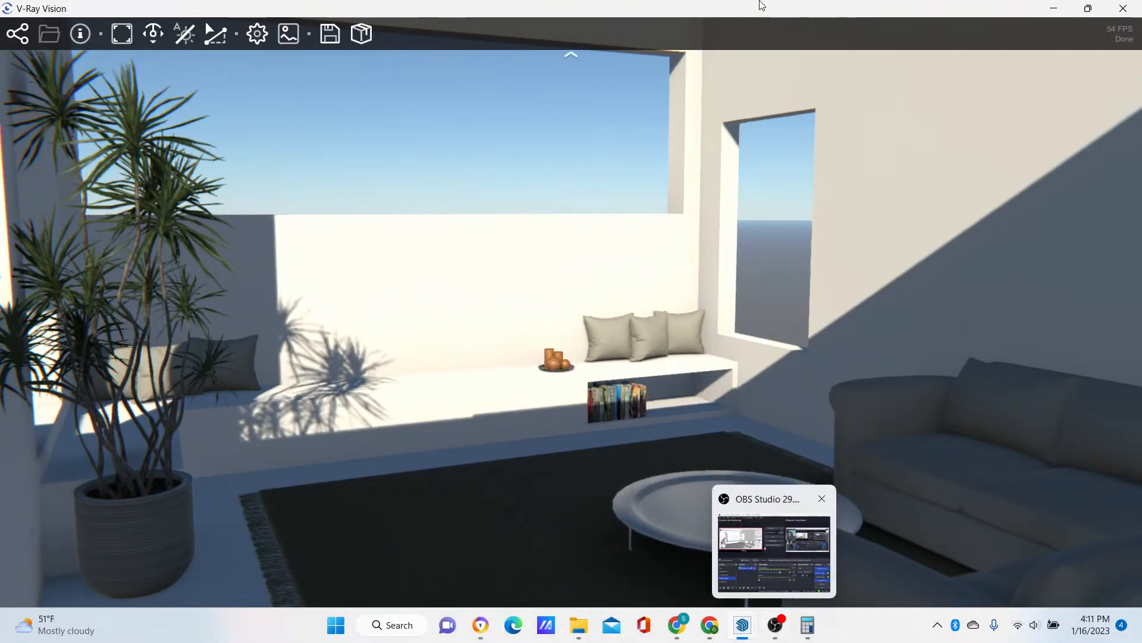
drag(779, 8, 983, 3)
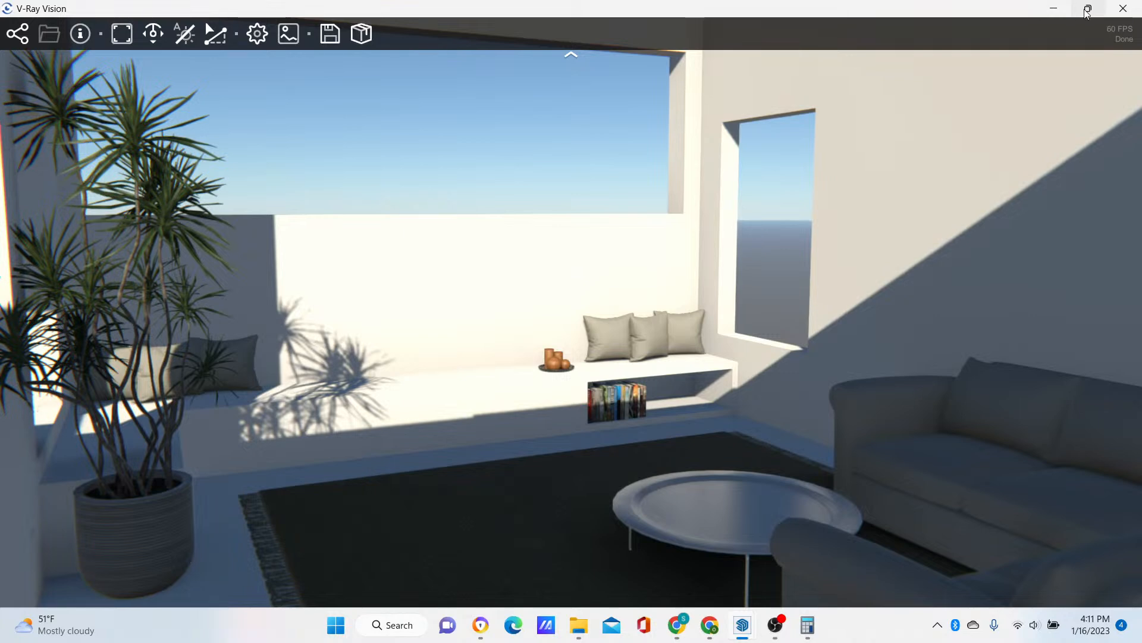
mouse_move(1087, 12)
click(330, 34)
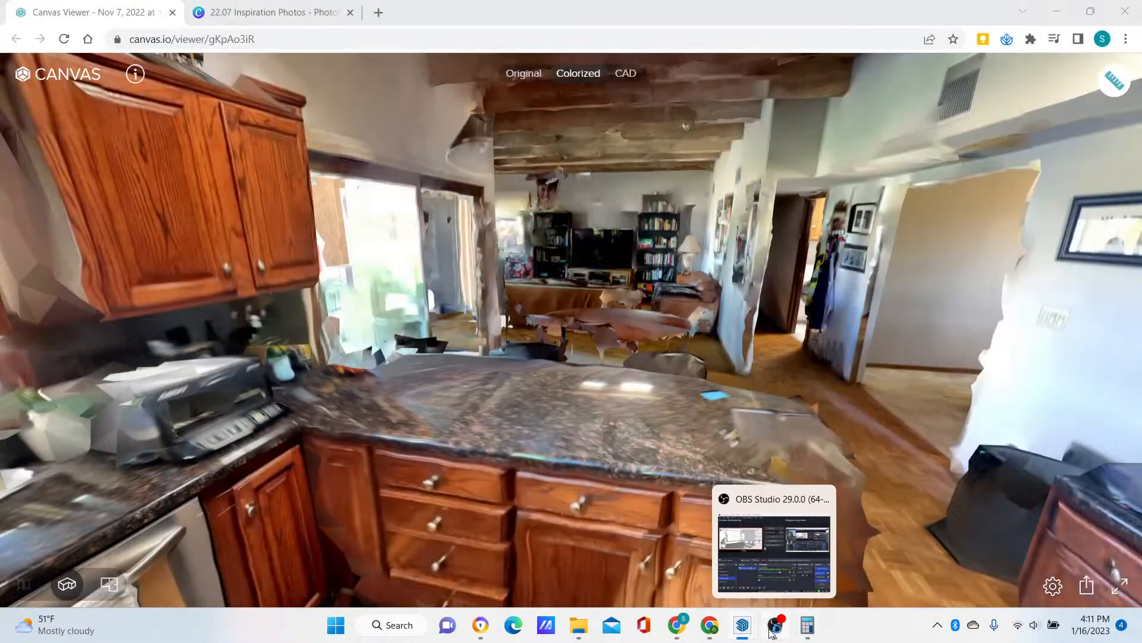
Switch to OBS Studio and transition the program output to the 3D Rendering scene showing the SketchUp window
click(773, 628)
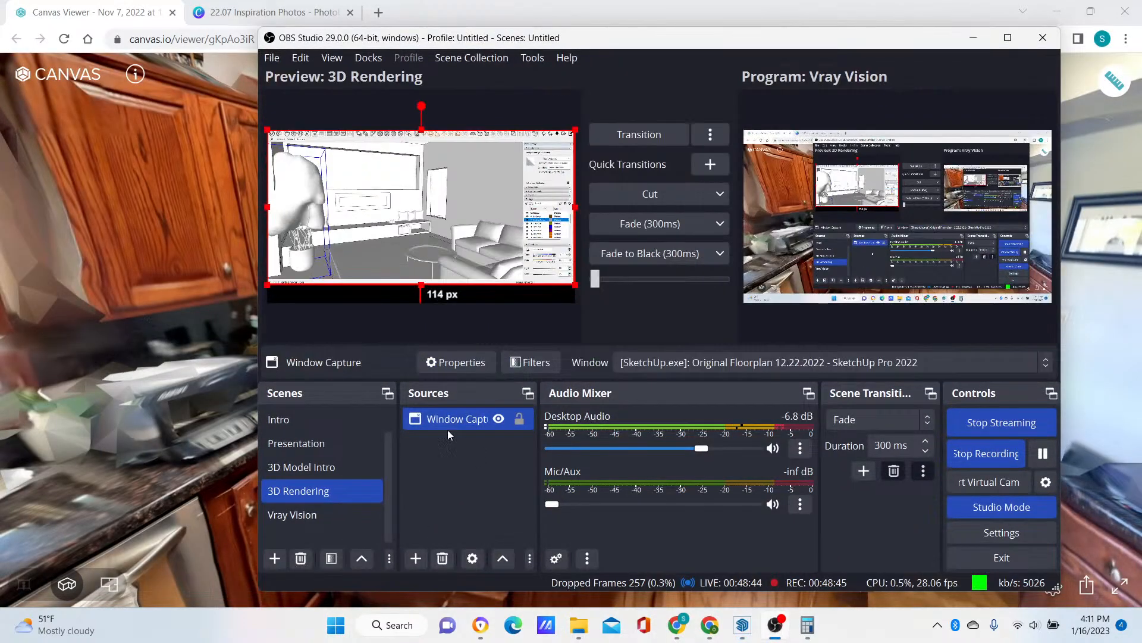
click(320, 471)
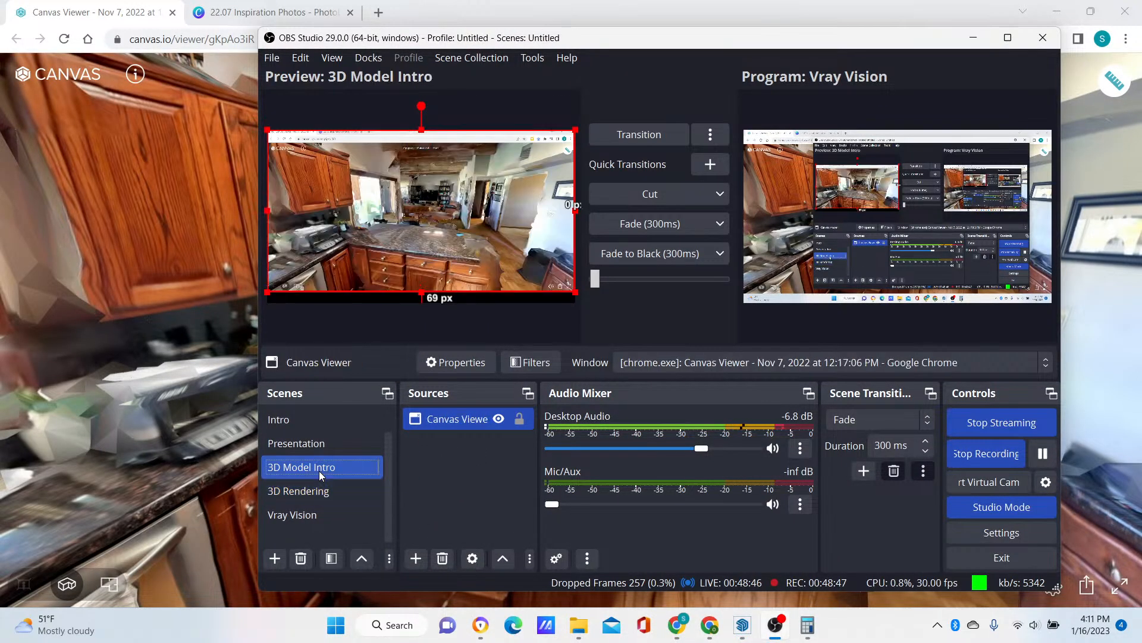
click(325, 485)
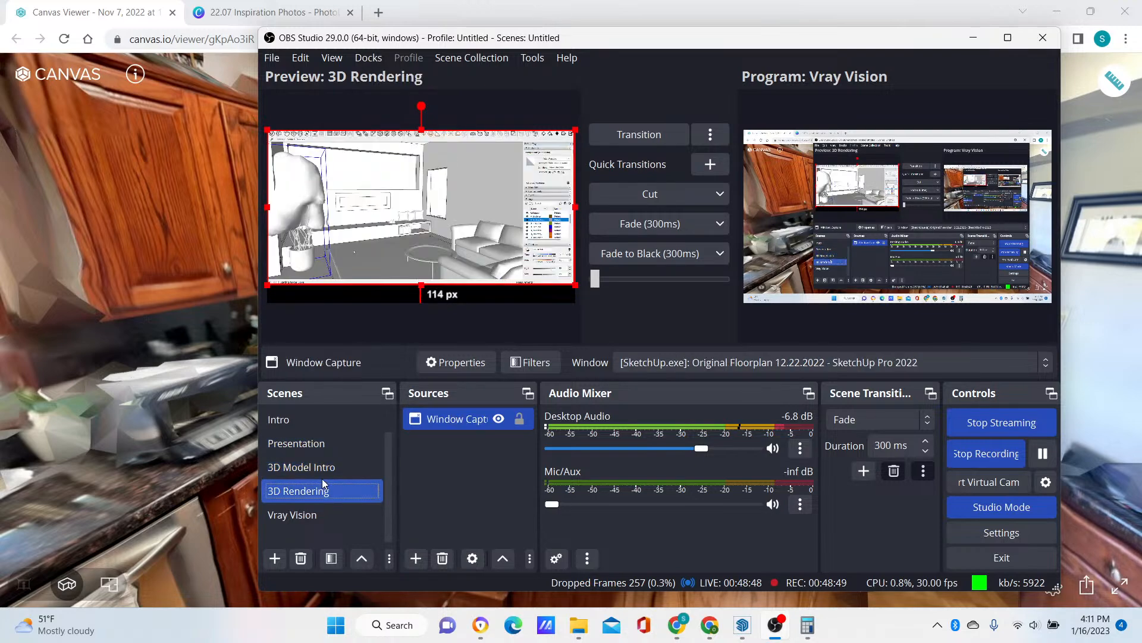
click(639, 134)
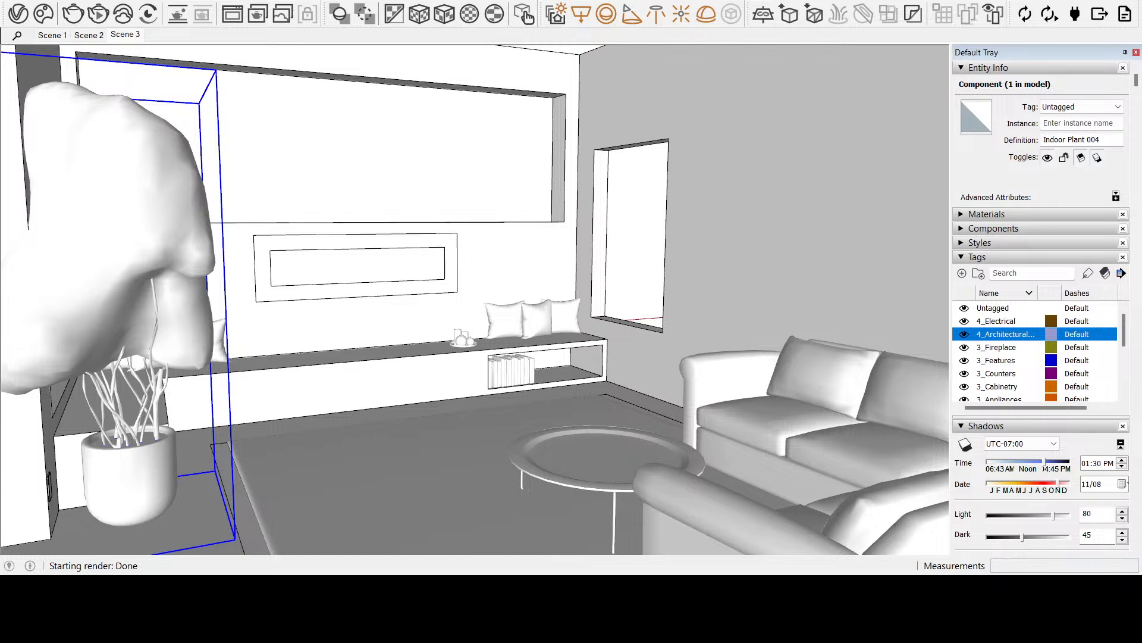
Examine the wraparound bench, its cushions and book niche, and the framed wall recess beneath the long window
middle_drag(505, 328, 492, 383)
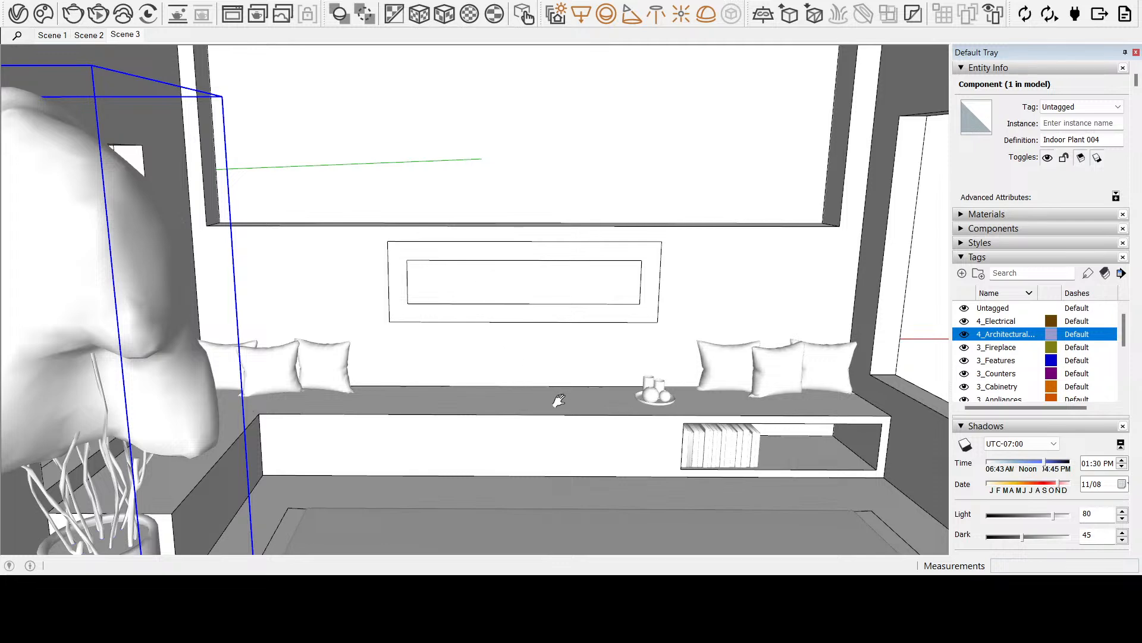
middle_drag(560, 401, 479, 411)
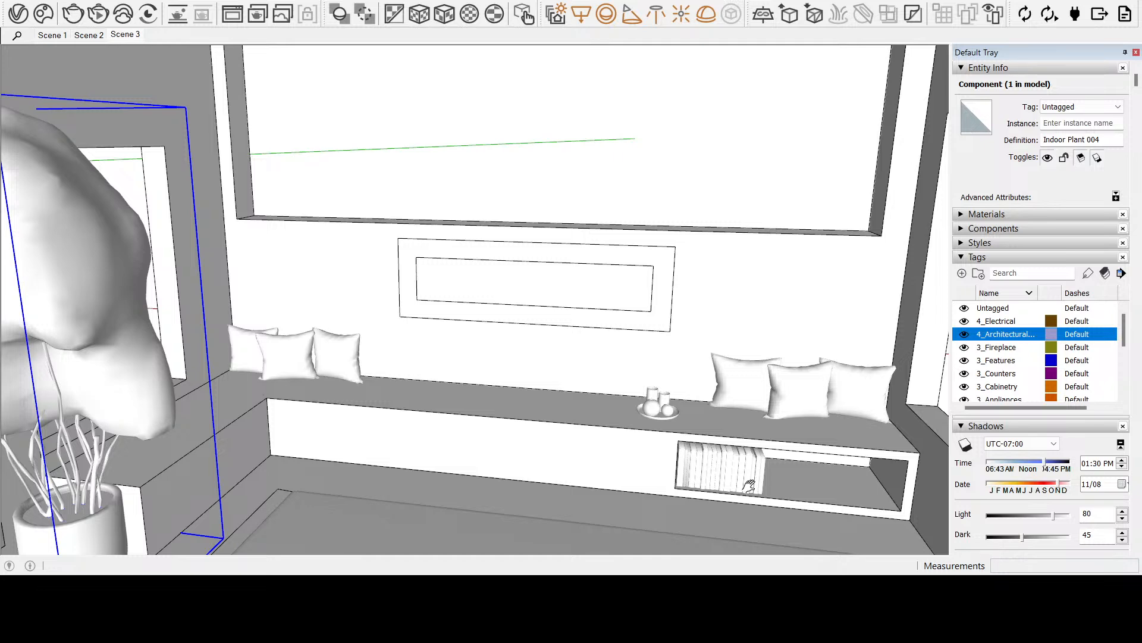
drag(749, 485, 780, 450)
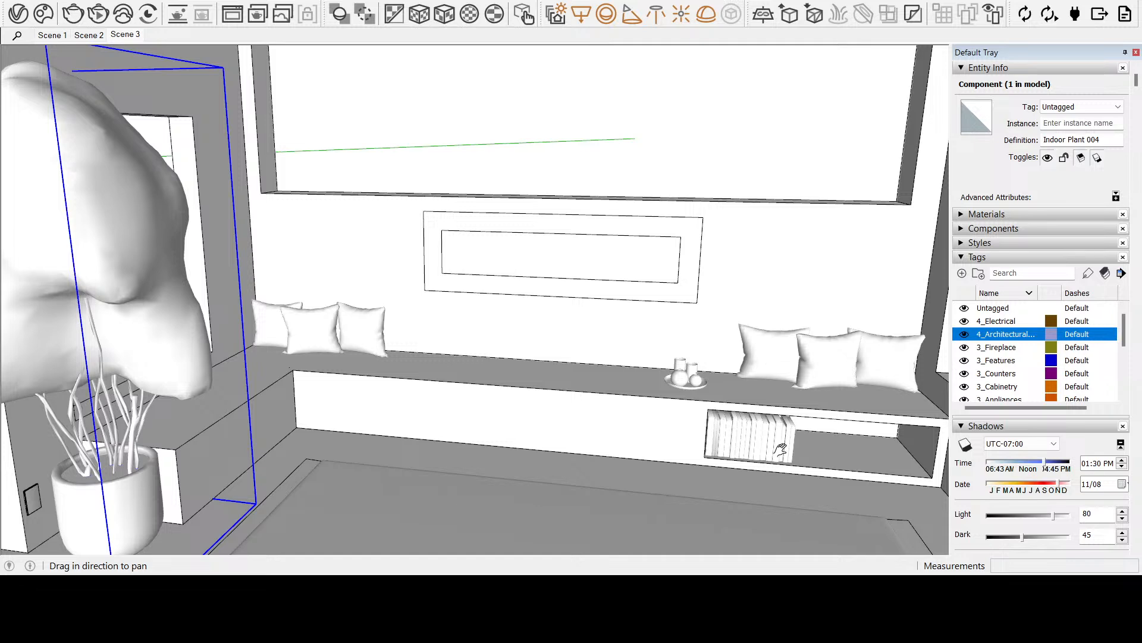
drag(637, 444, 679, 445)
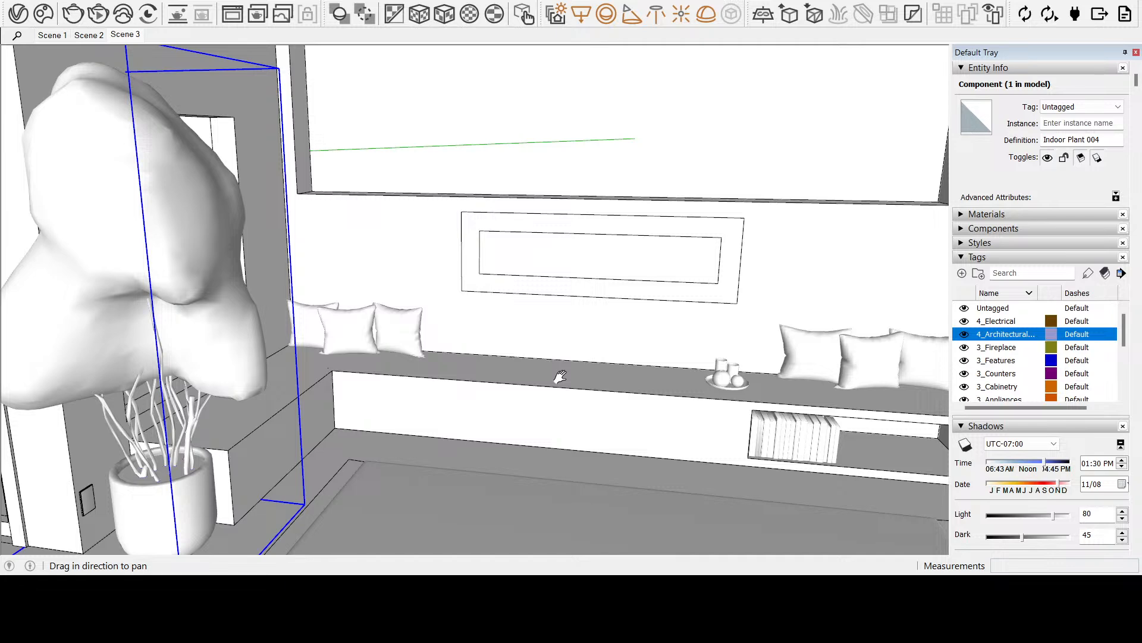
middle_drag(561, 377, 461, 401)
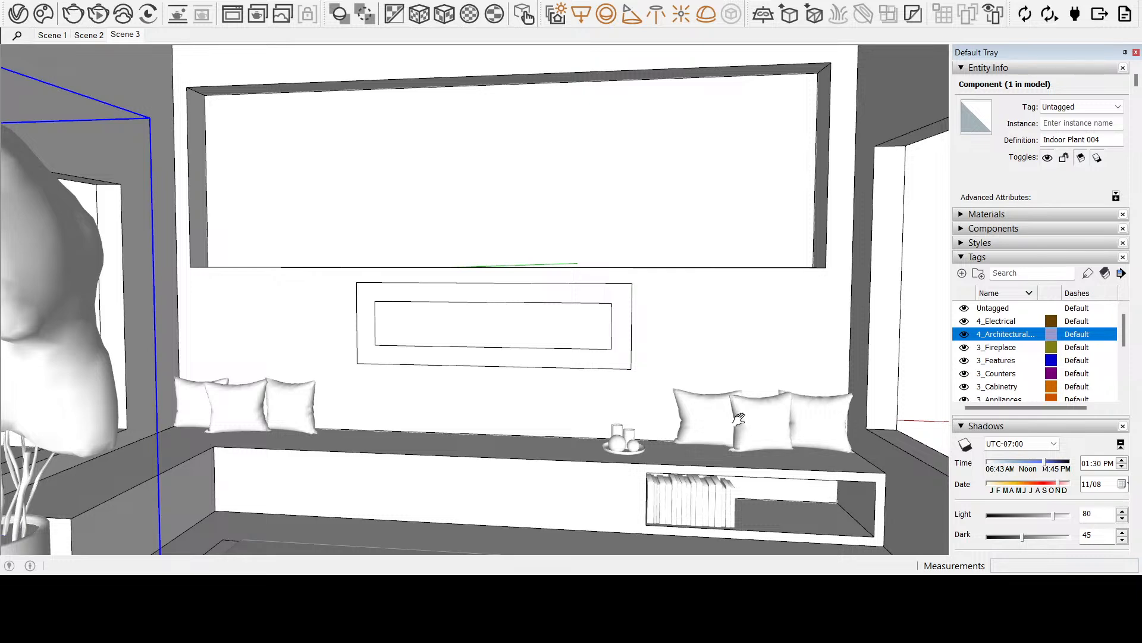
drag(475, 443, 581, 408)
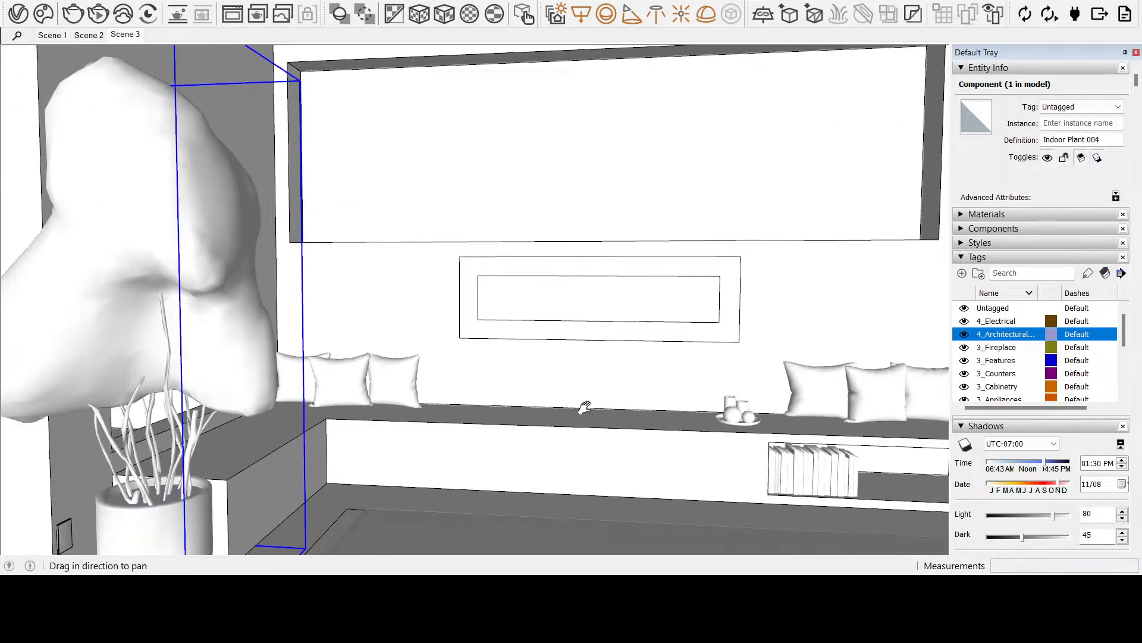
middle_drag(632, 388, 467, 395)
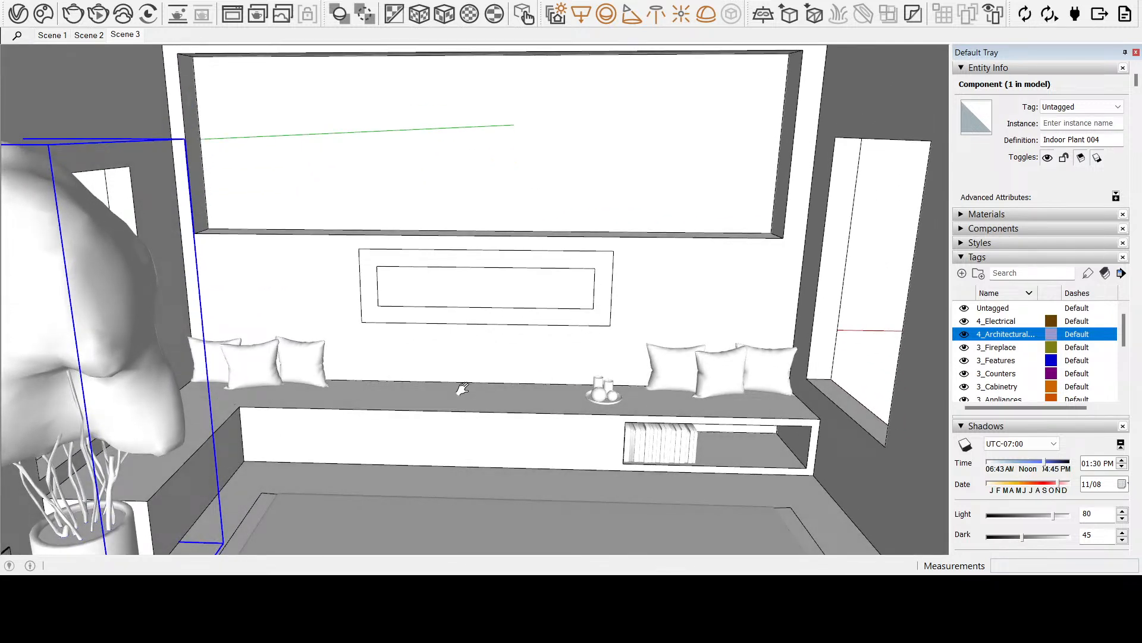
Hide the 1_Ceiling tag to open up the roofed copy of the house model beside the remodelled one
middle_drag(288, 405, 650, 291)
scroll(431, 437, down, 5)
middle_drag(573, 163, 595, 351)
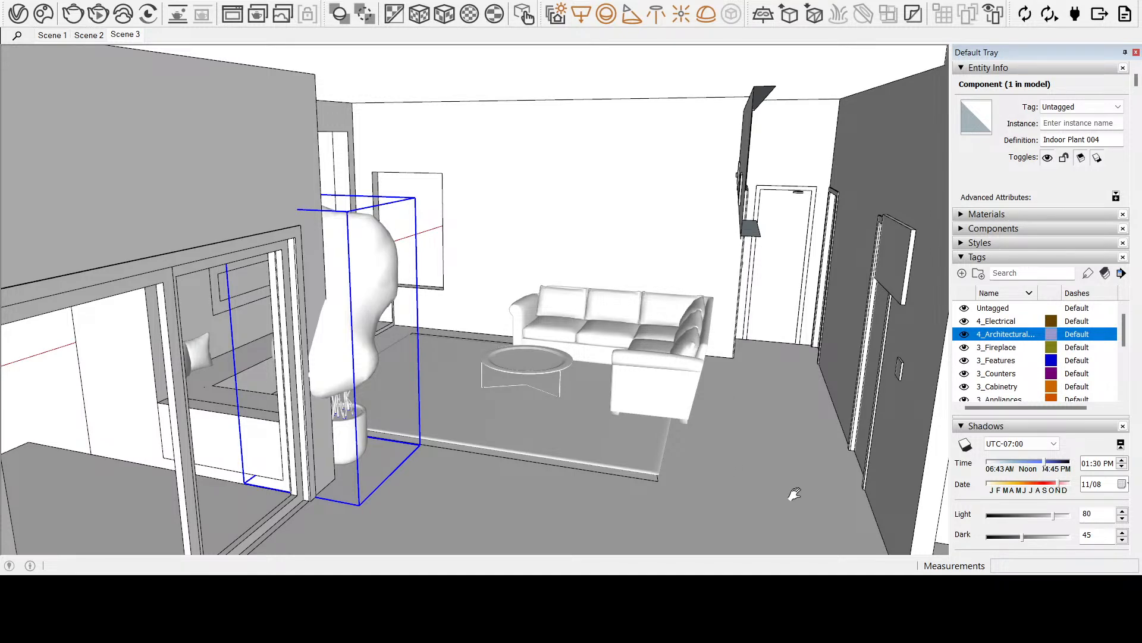
scroll(568, 334, down, 10)
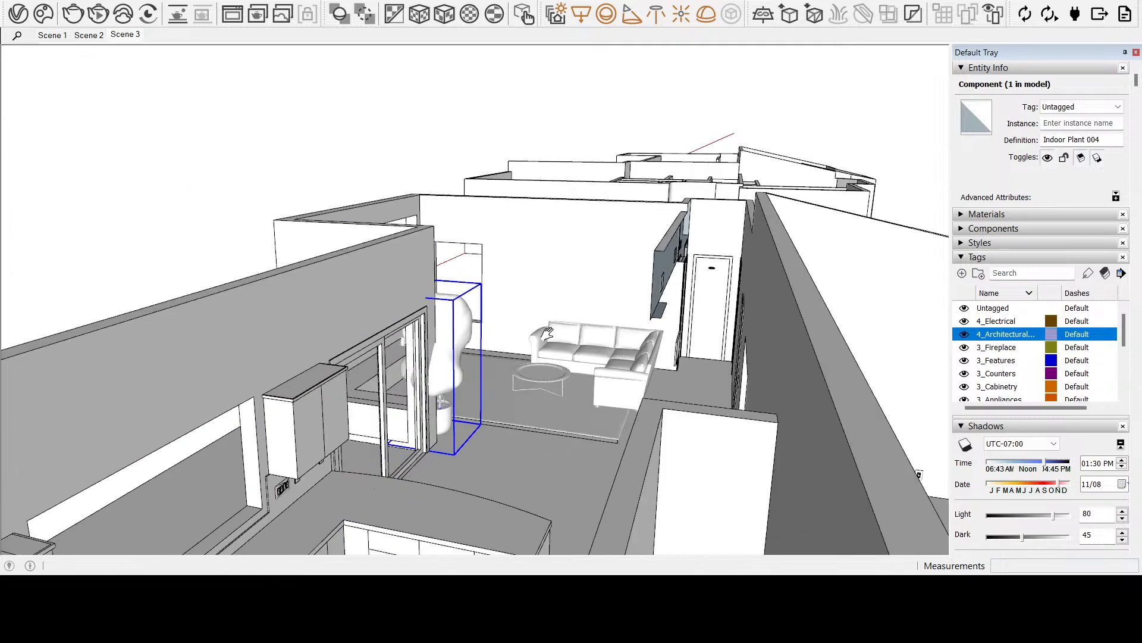
drag(535, 535, 498, 291)
scroll(493, 370, down, 5)
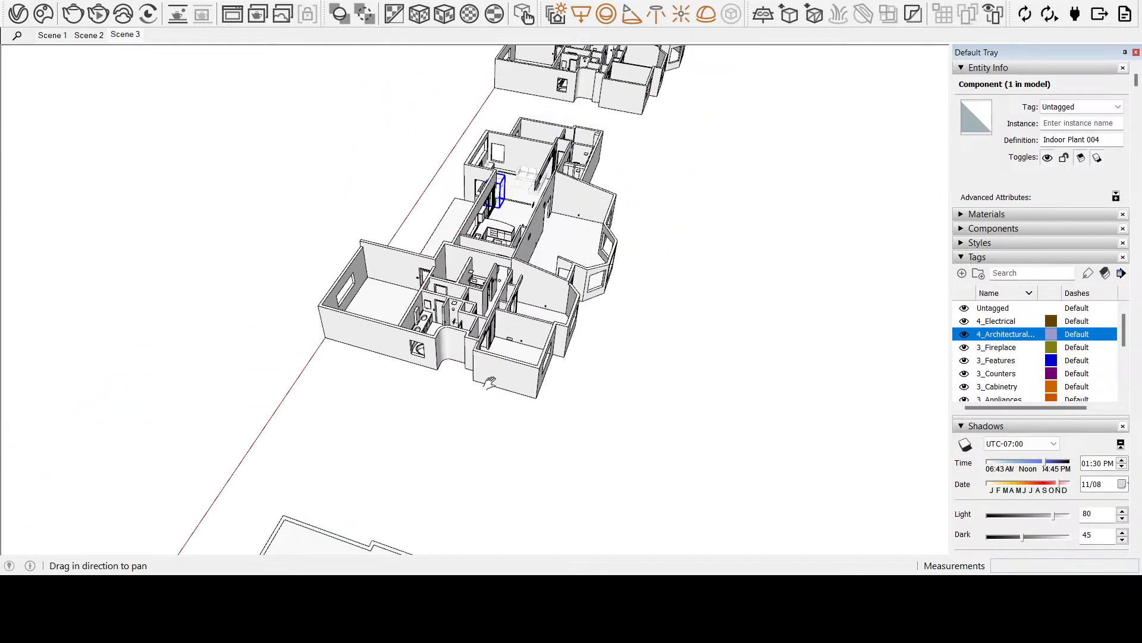
drag(492, 377, 528, 171)
scroll(365, 424, up, 8)
scroll(344, 443, up, 1)
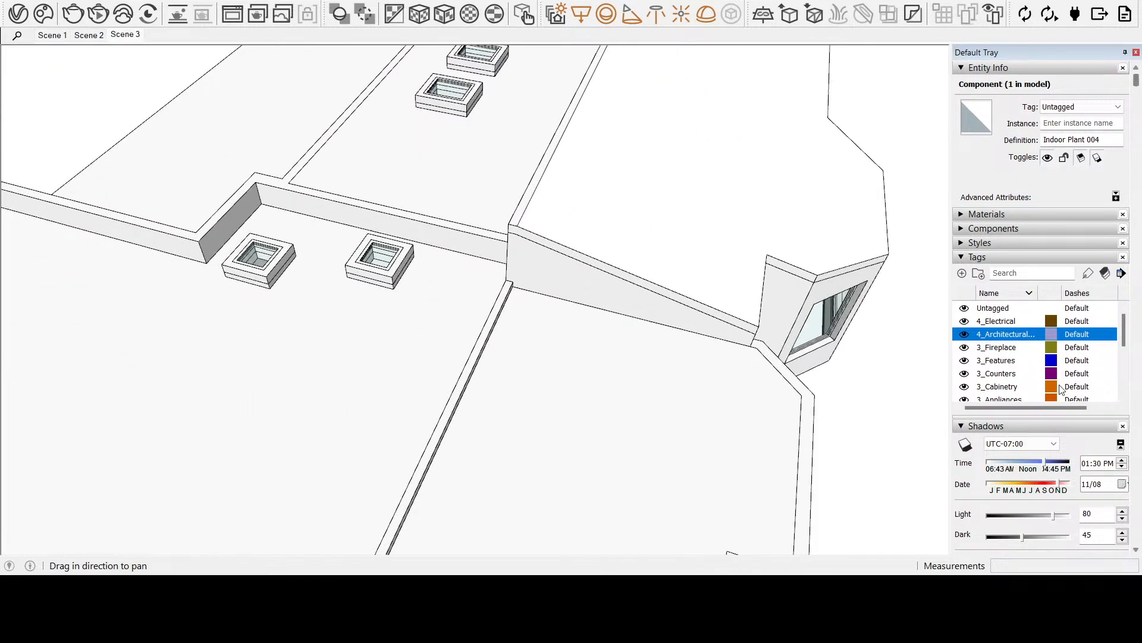
scroll(1023, 357, down, 3)
scroll(989, 352, down, 3)
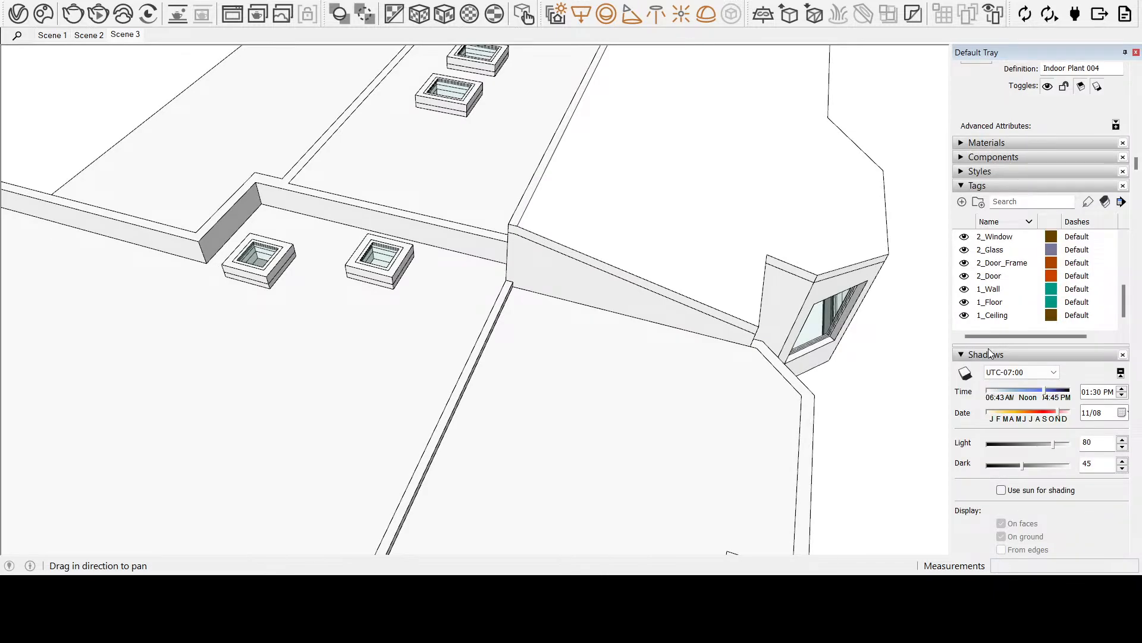
click(964, 314)
Examine the original living room in the other house copy, including its windows, partition wall, low ledge and sliding doors
shift+middle_drag(369, 169, 641, 314)
scroll(641, 314, up, 8)
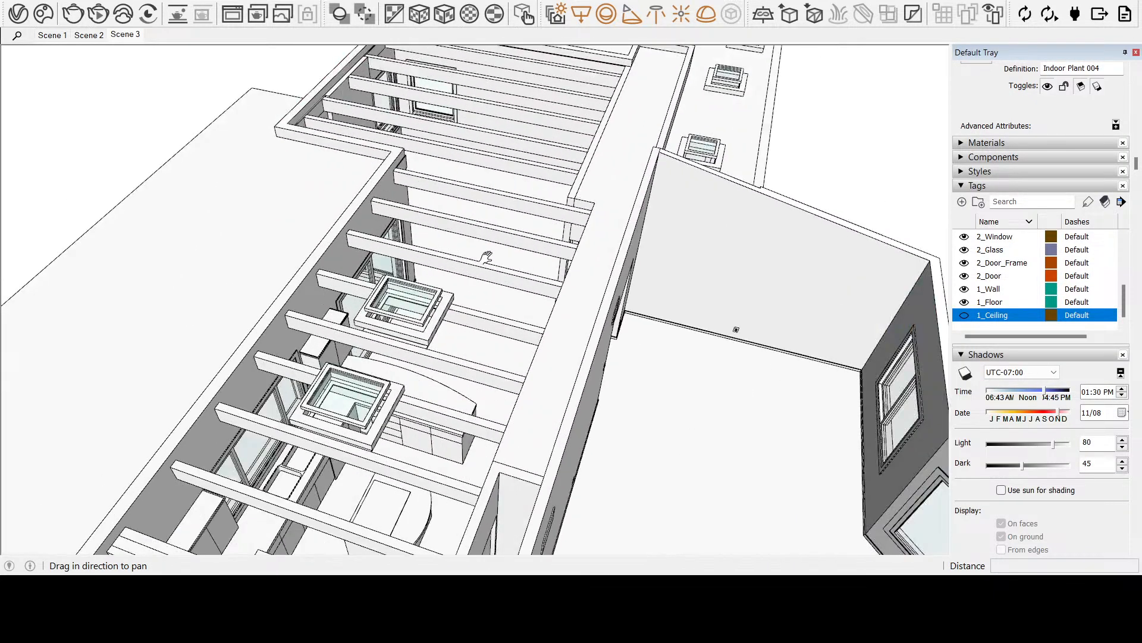
middle_drag(649, 393, 658, 264)
shift+middle_drag(658, 265, 680, 367)
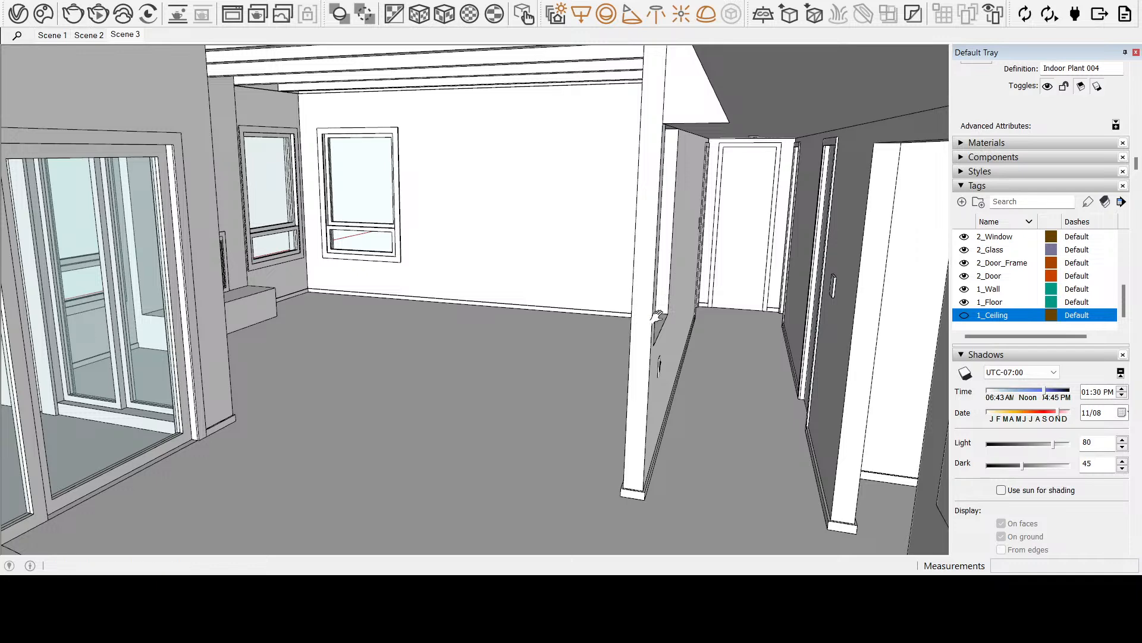
middle_drag(668, 287, 724, 276)
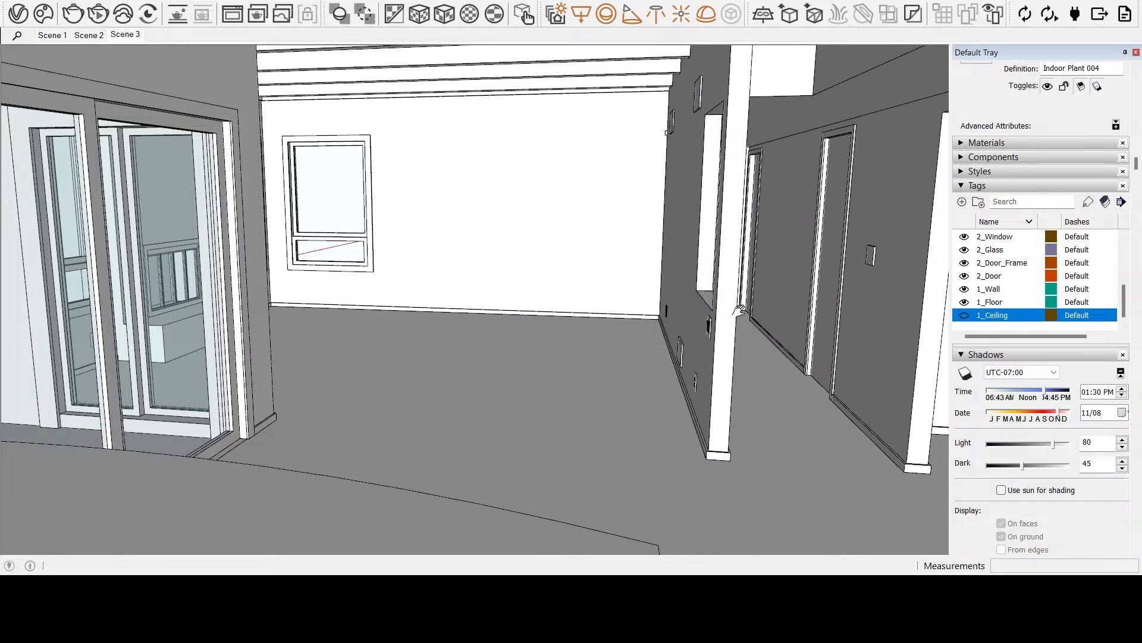
shift+middle_drag(254, 316, 341, 316)
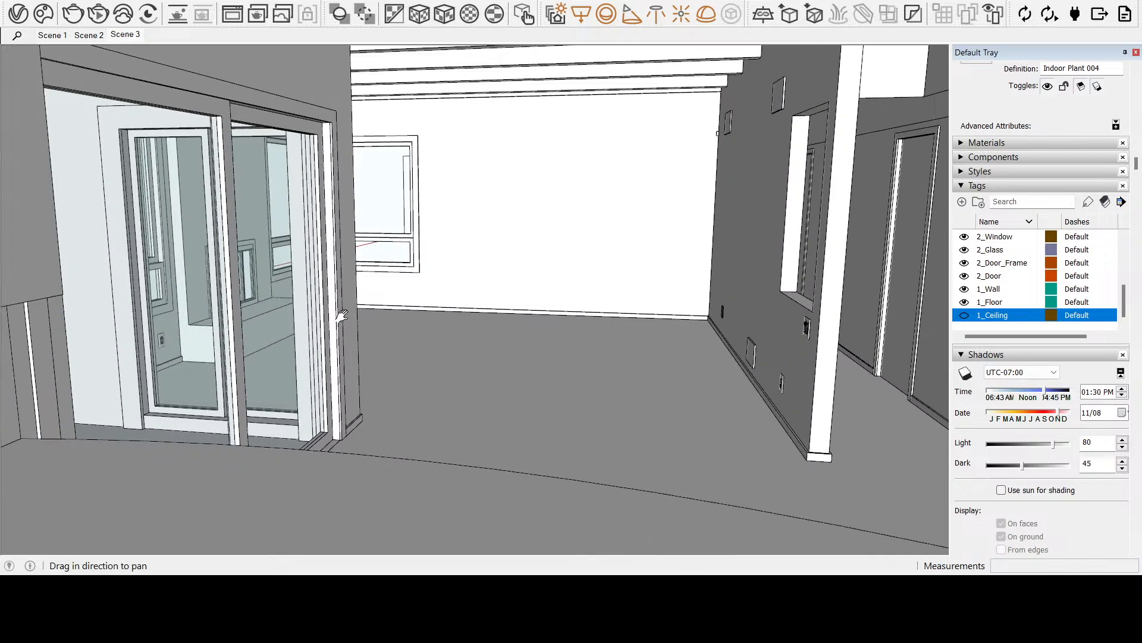
middle_drag(507, 318, 416, 322)
scroll(283, 304, up, 4)
shift+middle_drag(481, 259, 464, 303)
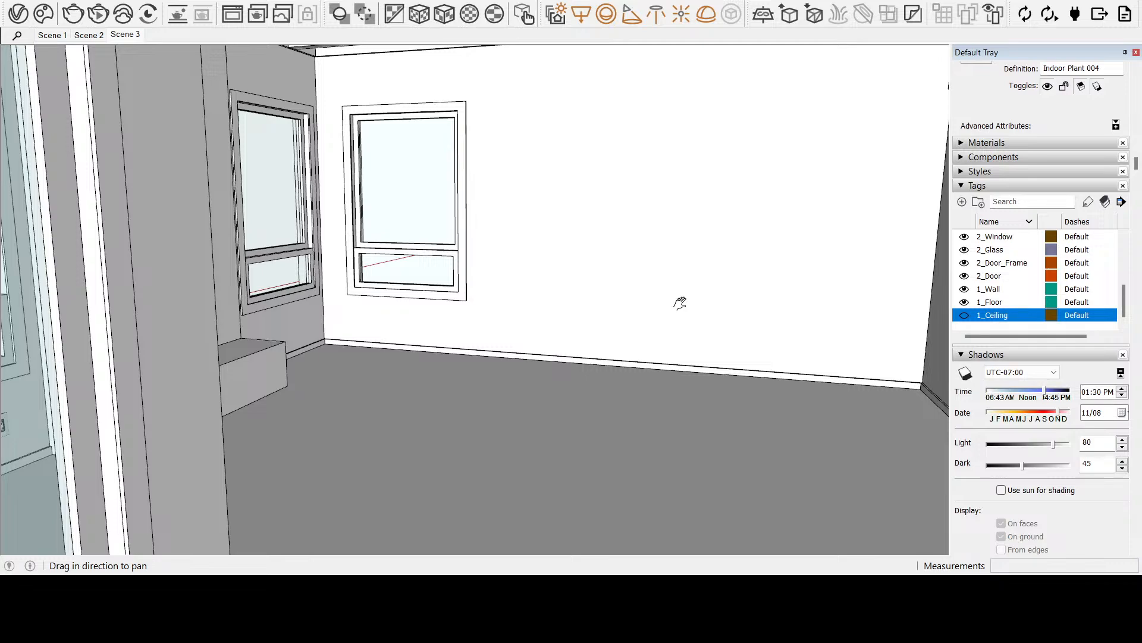
Return to the remodelled living area and examine the bench, window wall, plant and sofa layout from above
drag(685, 331, 683, 563)
mouse_move(678, 179)
middle_down()
mouse_move(677, 312)
mouse_move(594, 380)
mouse_move(480, 386)
middle_up()
scroll(595, 381, up, 8)
shift+middle_drag(479, 387, 544, 446)
scroll(541, 405, up, 3)
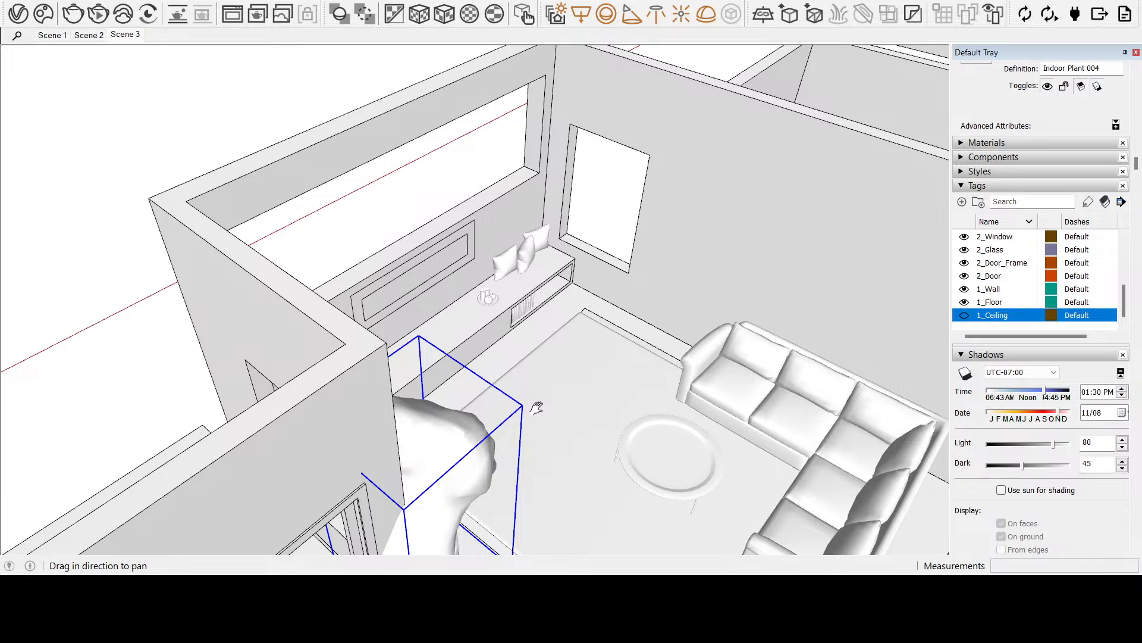
mouse_move(628, 386)
middle_down()
mouse_move(438, 402)
mouse_move(384, 390)
middle_up()
drag(384, 390, 554, 408)
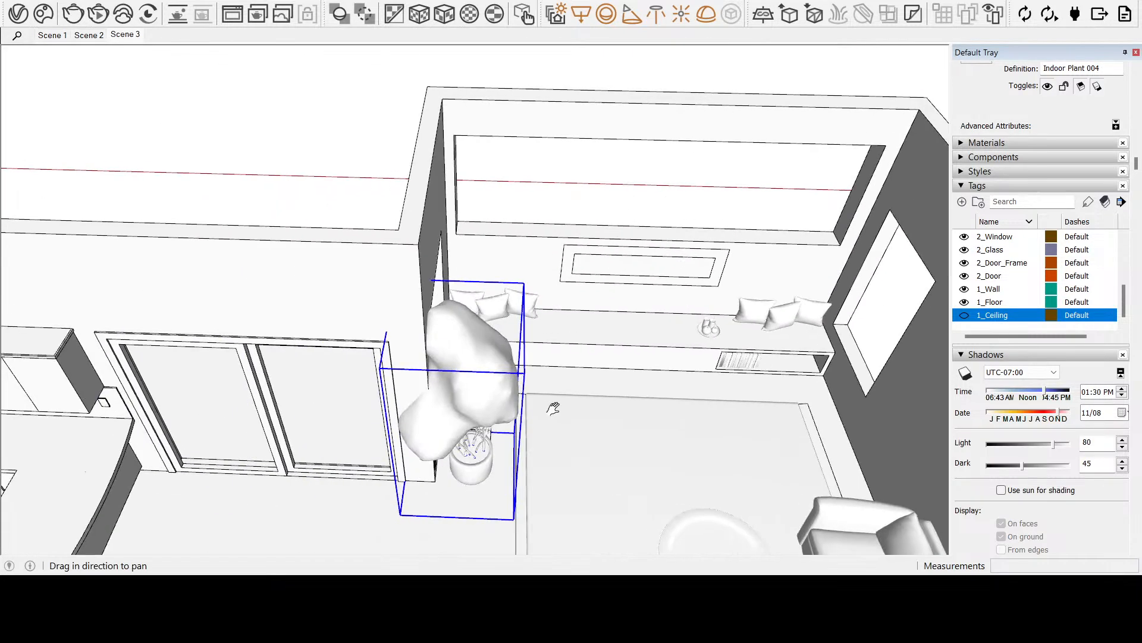